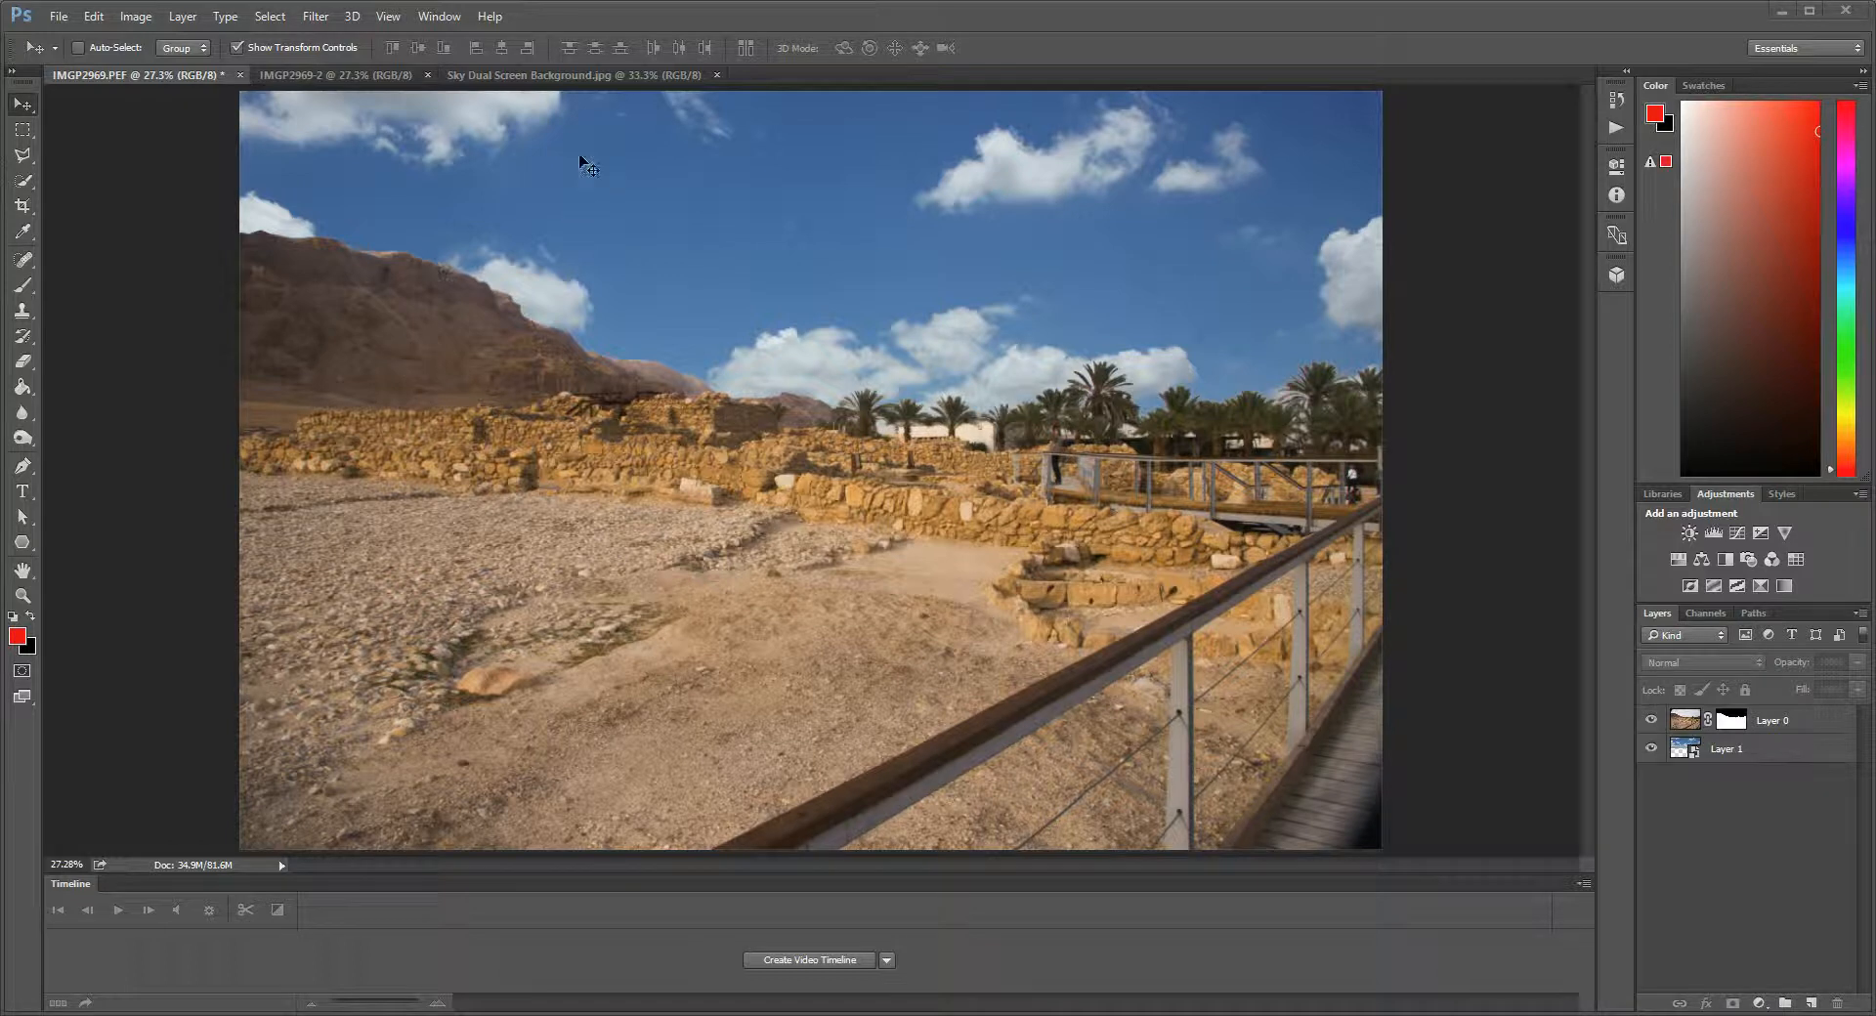
Step: Switch to the IMGP2969-2 photo and compare the contrast between sky and ground in the Red, Green and Blue channels
{"action": "left_click", "coordinate": [301, 78]}
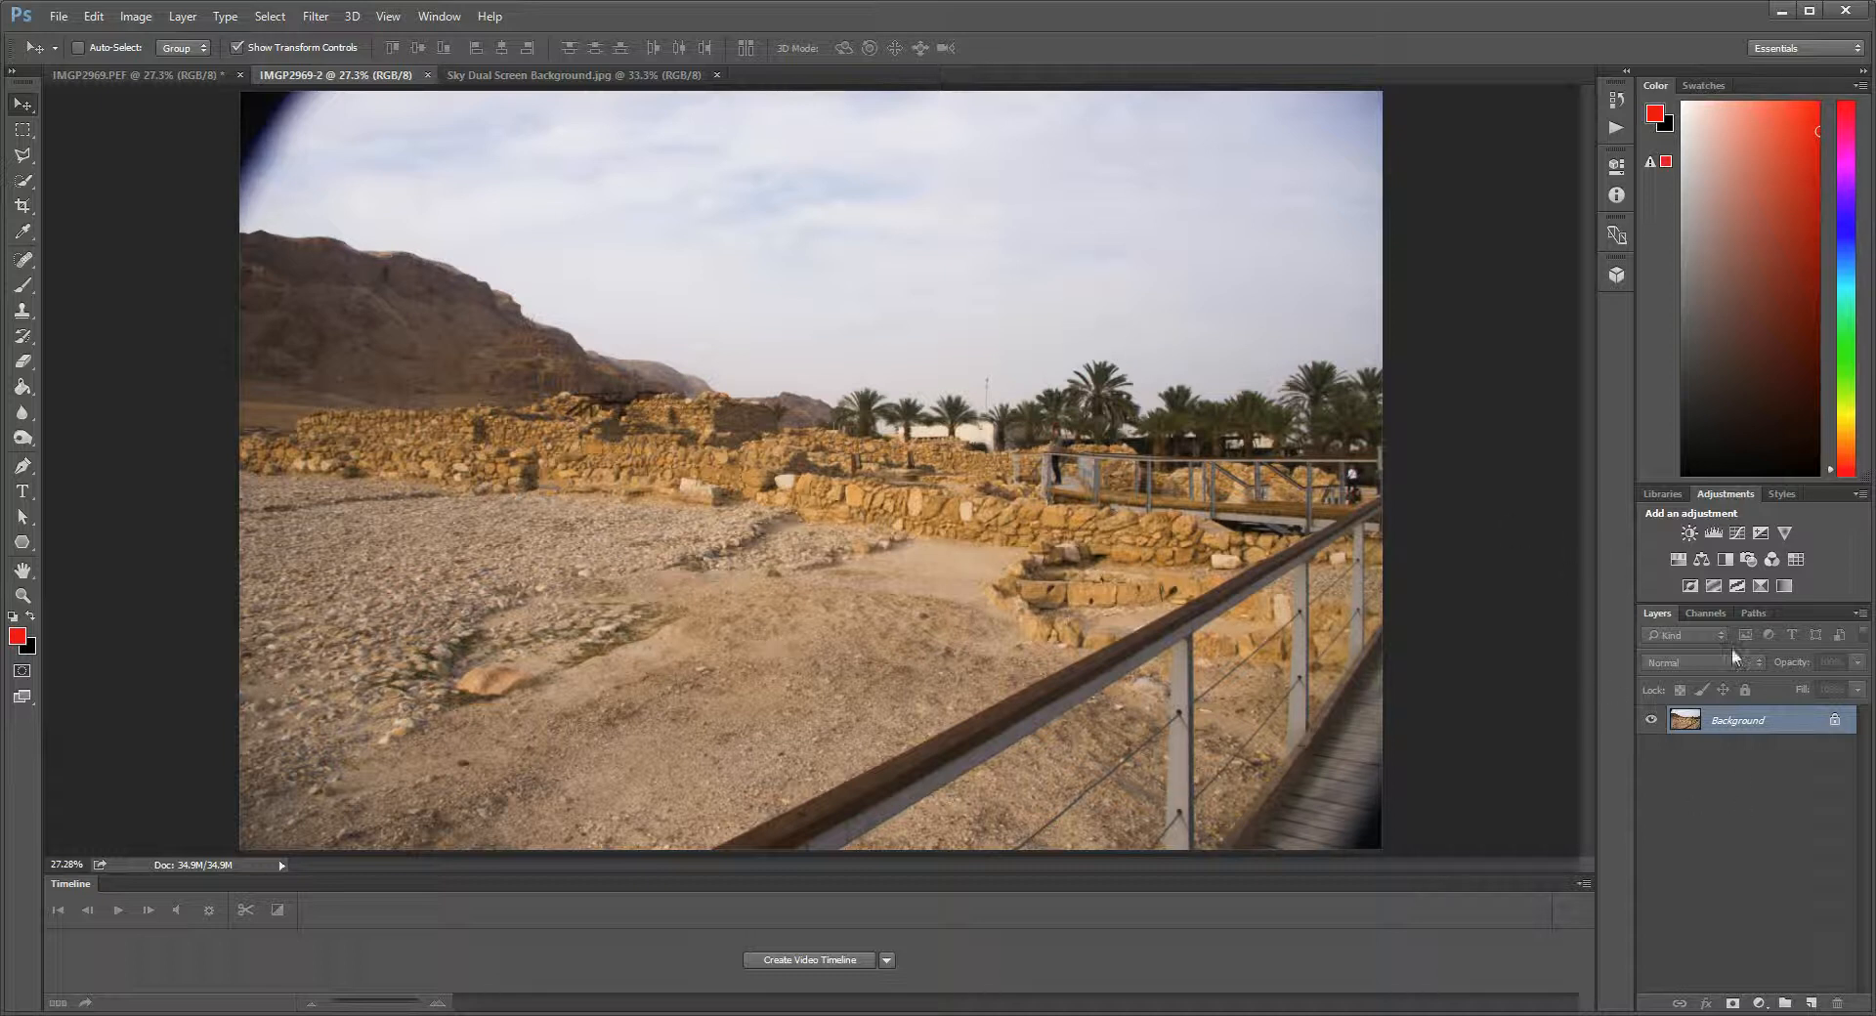
{"action": "left_click", "coordinate": [1706, 614]}
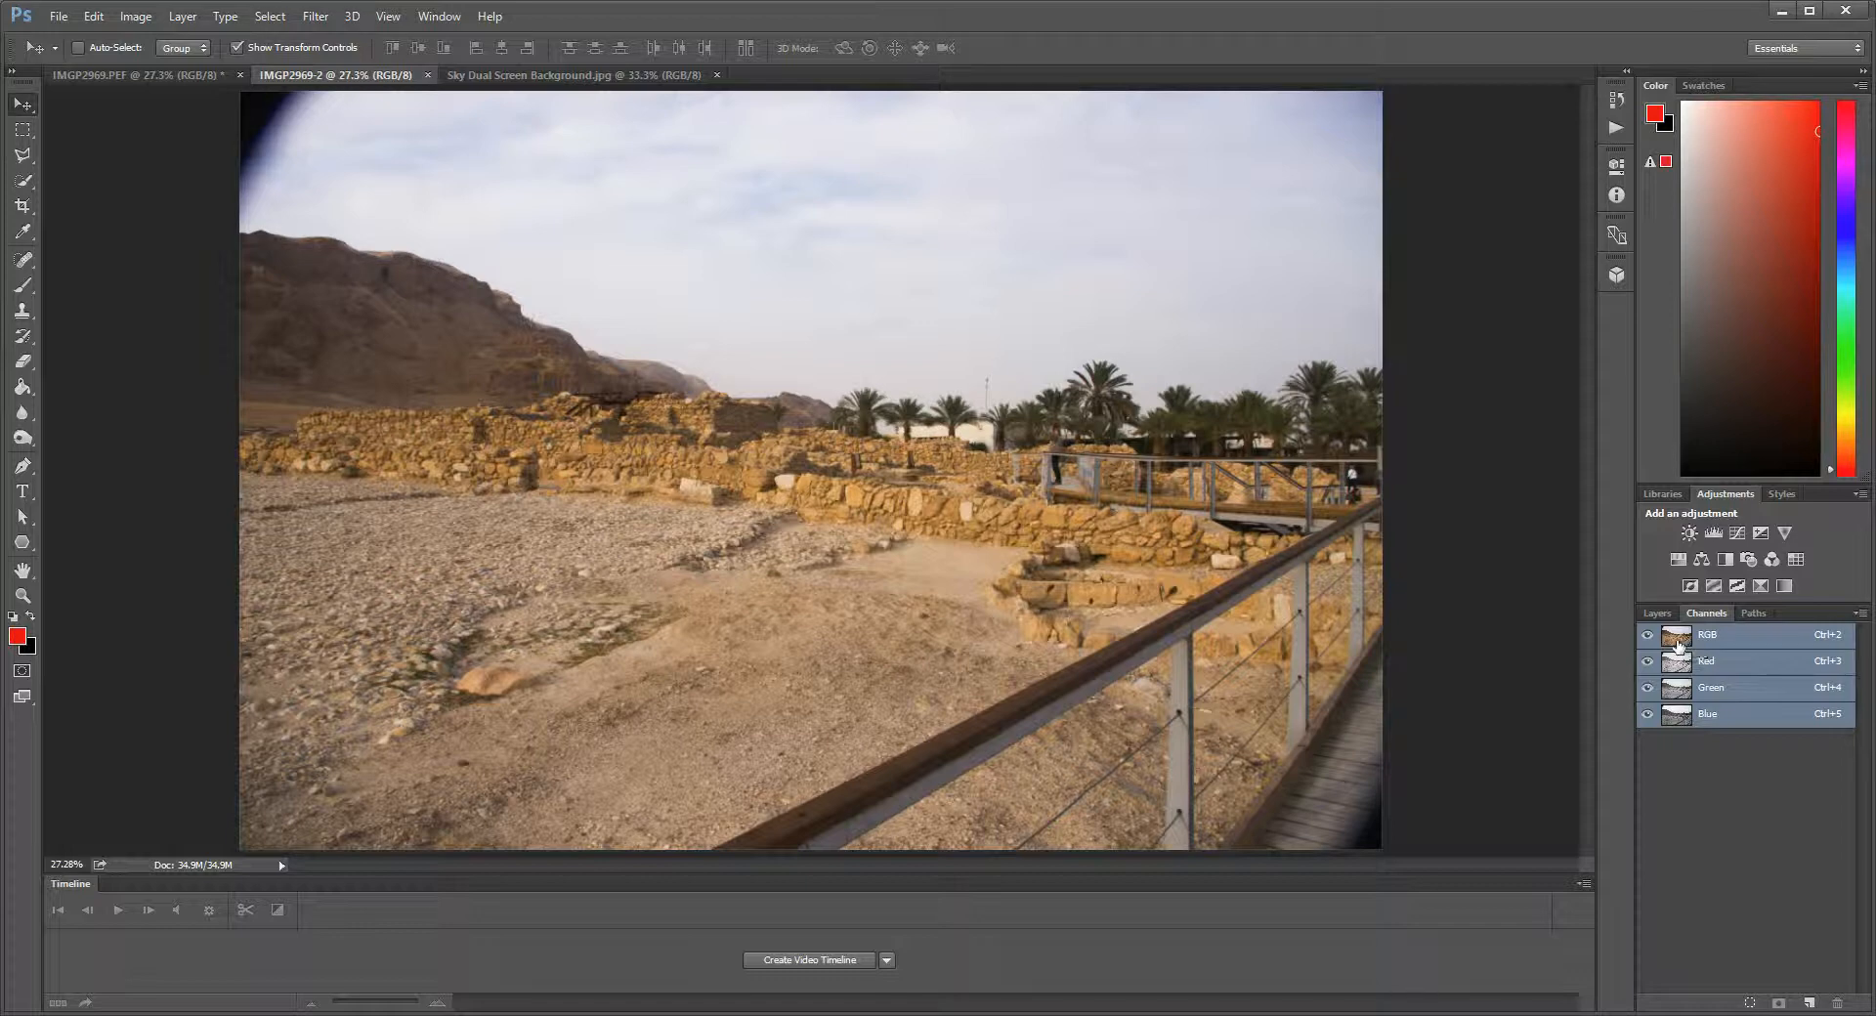
{"action": "left_click", "coordinate": [1697, 716]}
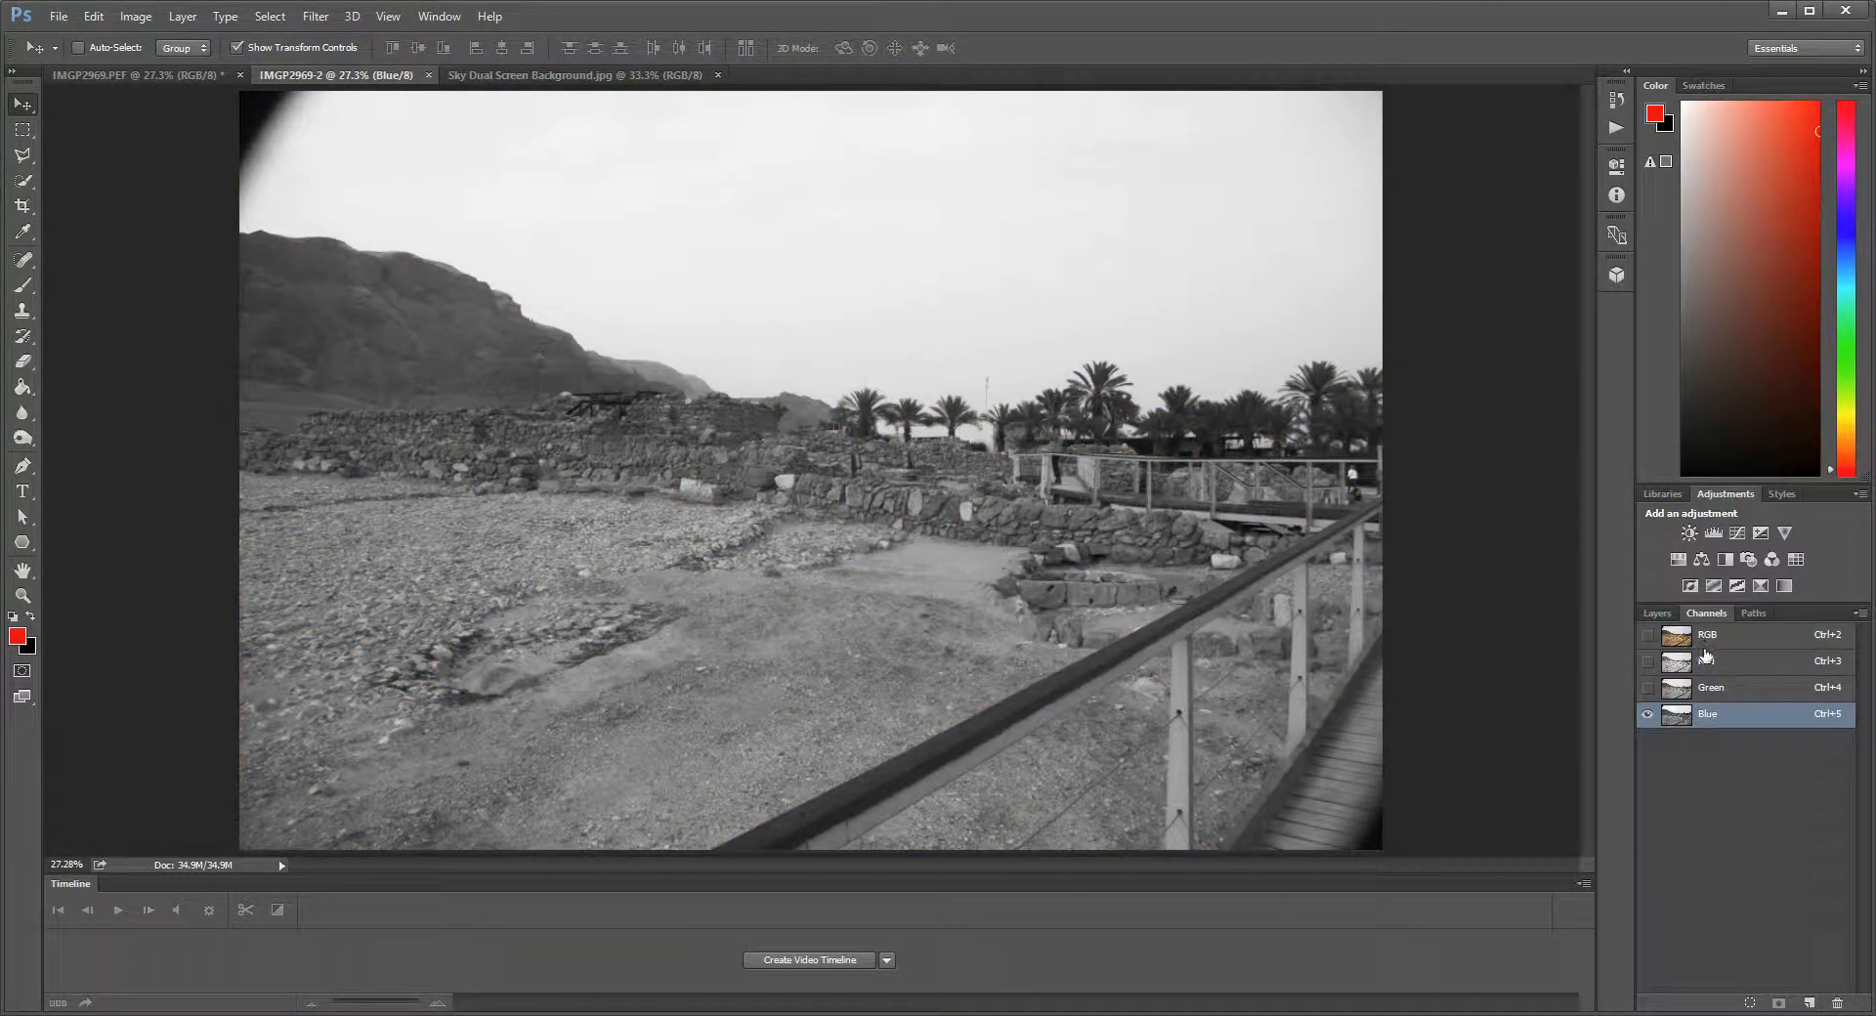
{"action": "left_click", "coordinate": [1711, 665]}
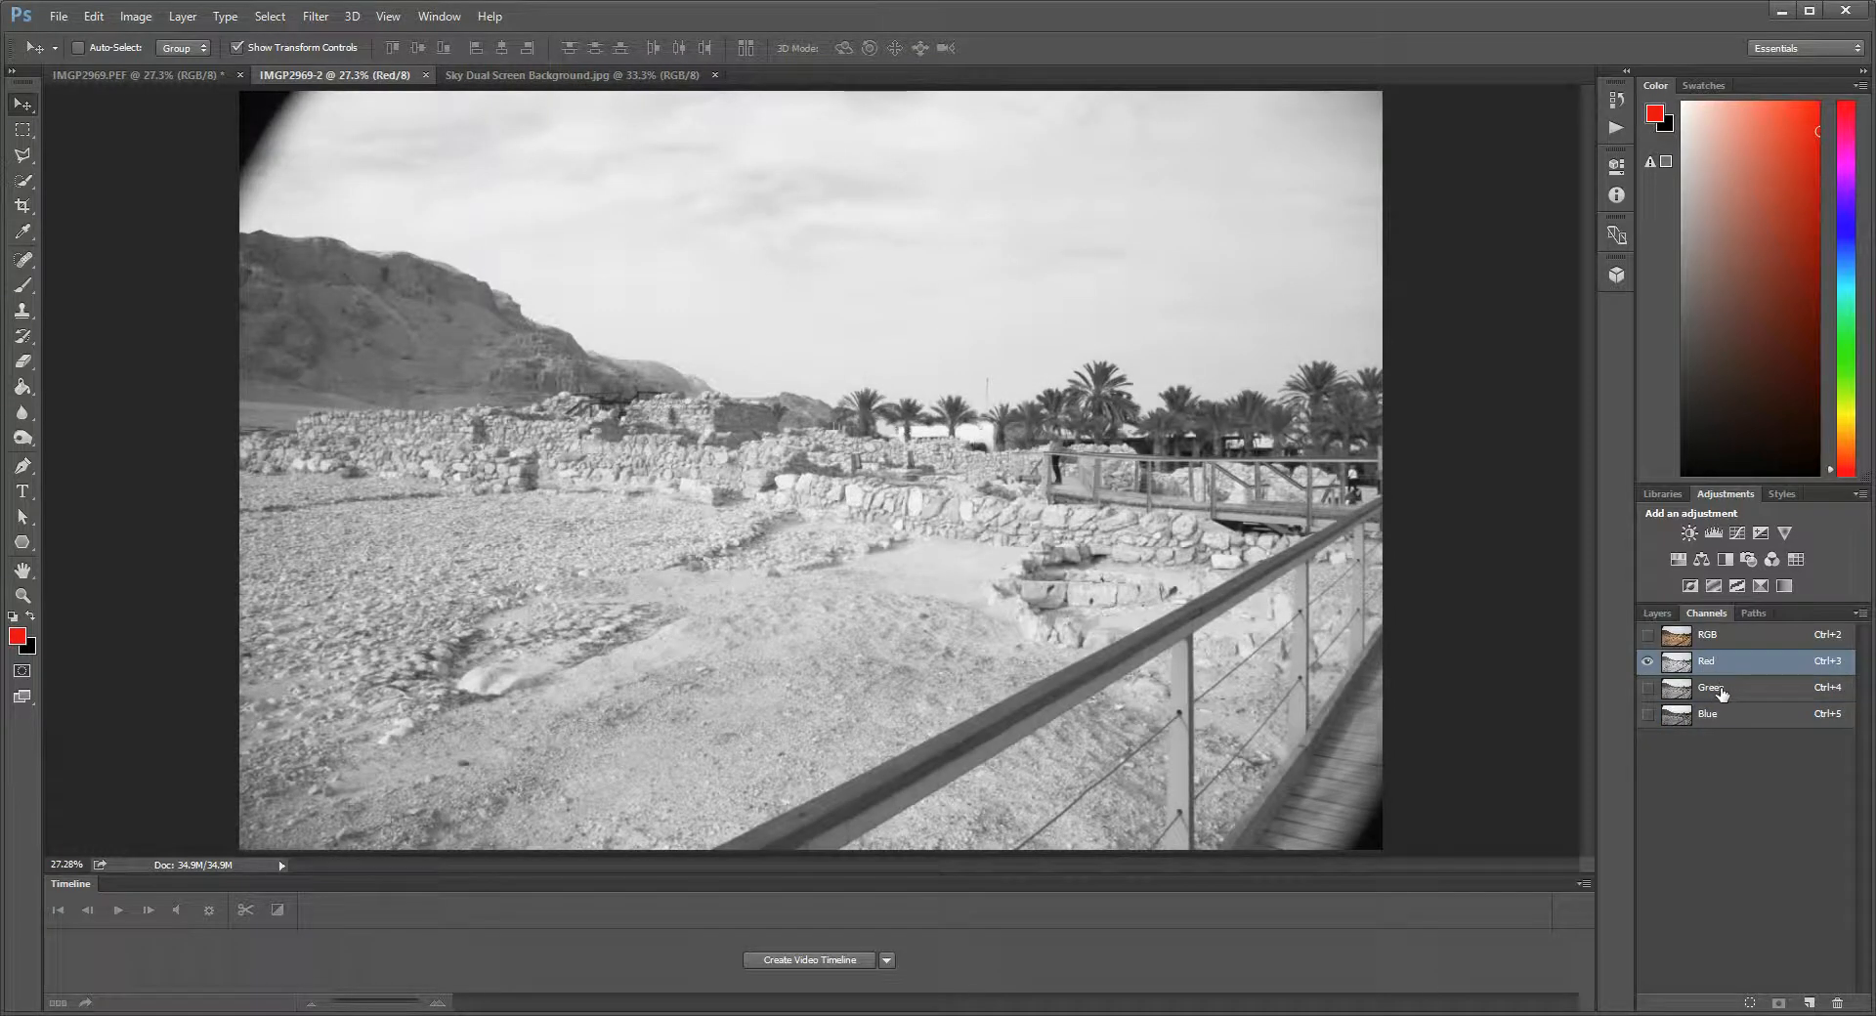
{"action": "left_click", "coordinate": [1720, 691]}
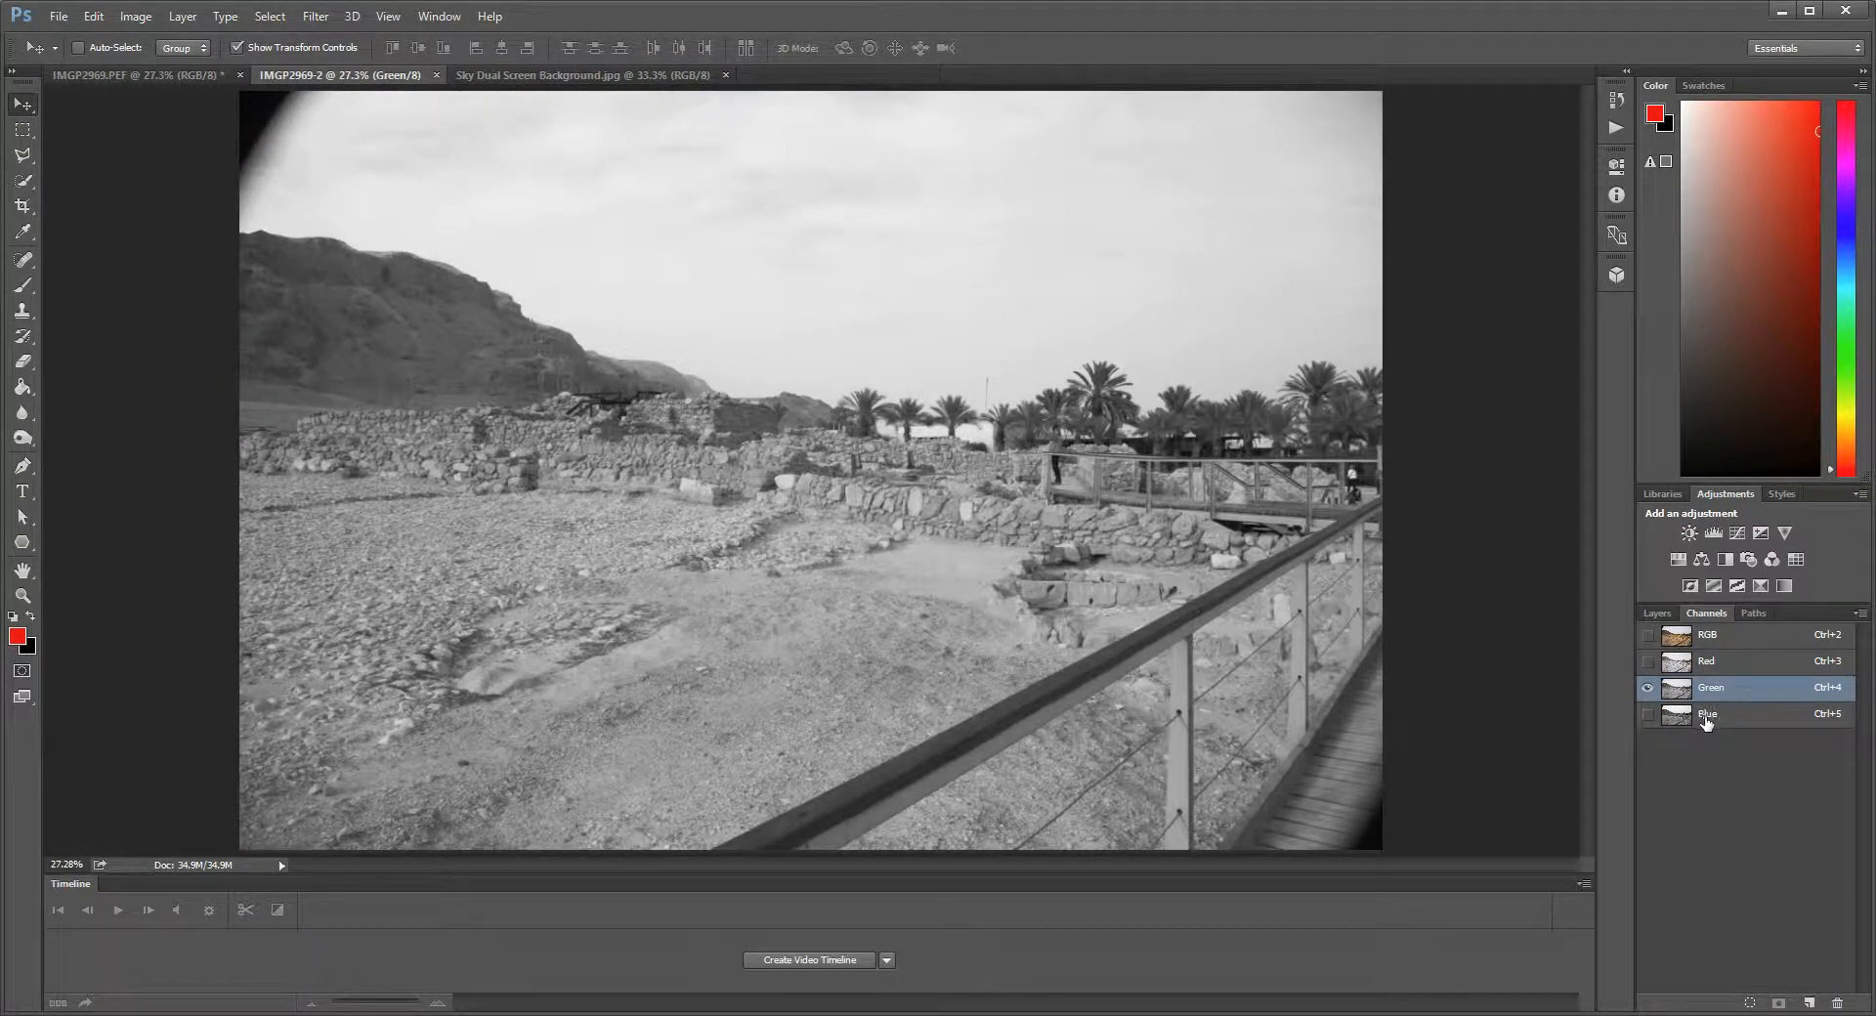
{"action": "left_click", "coordinate": [1706, 718]}
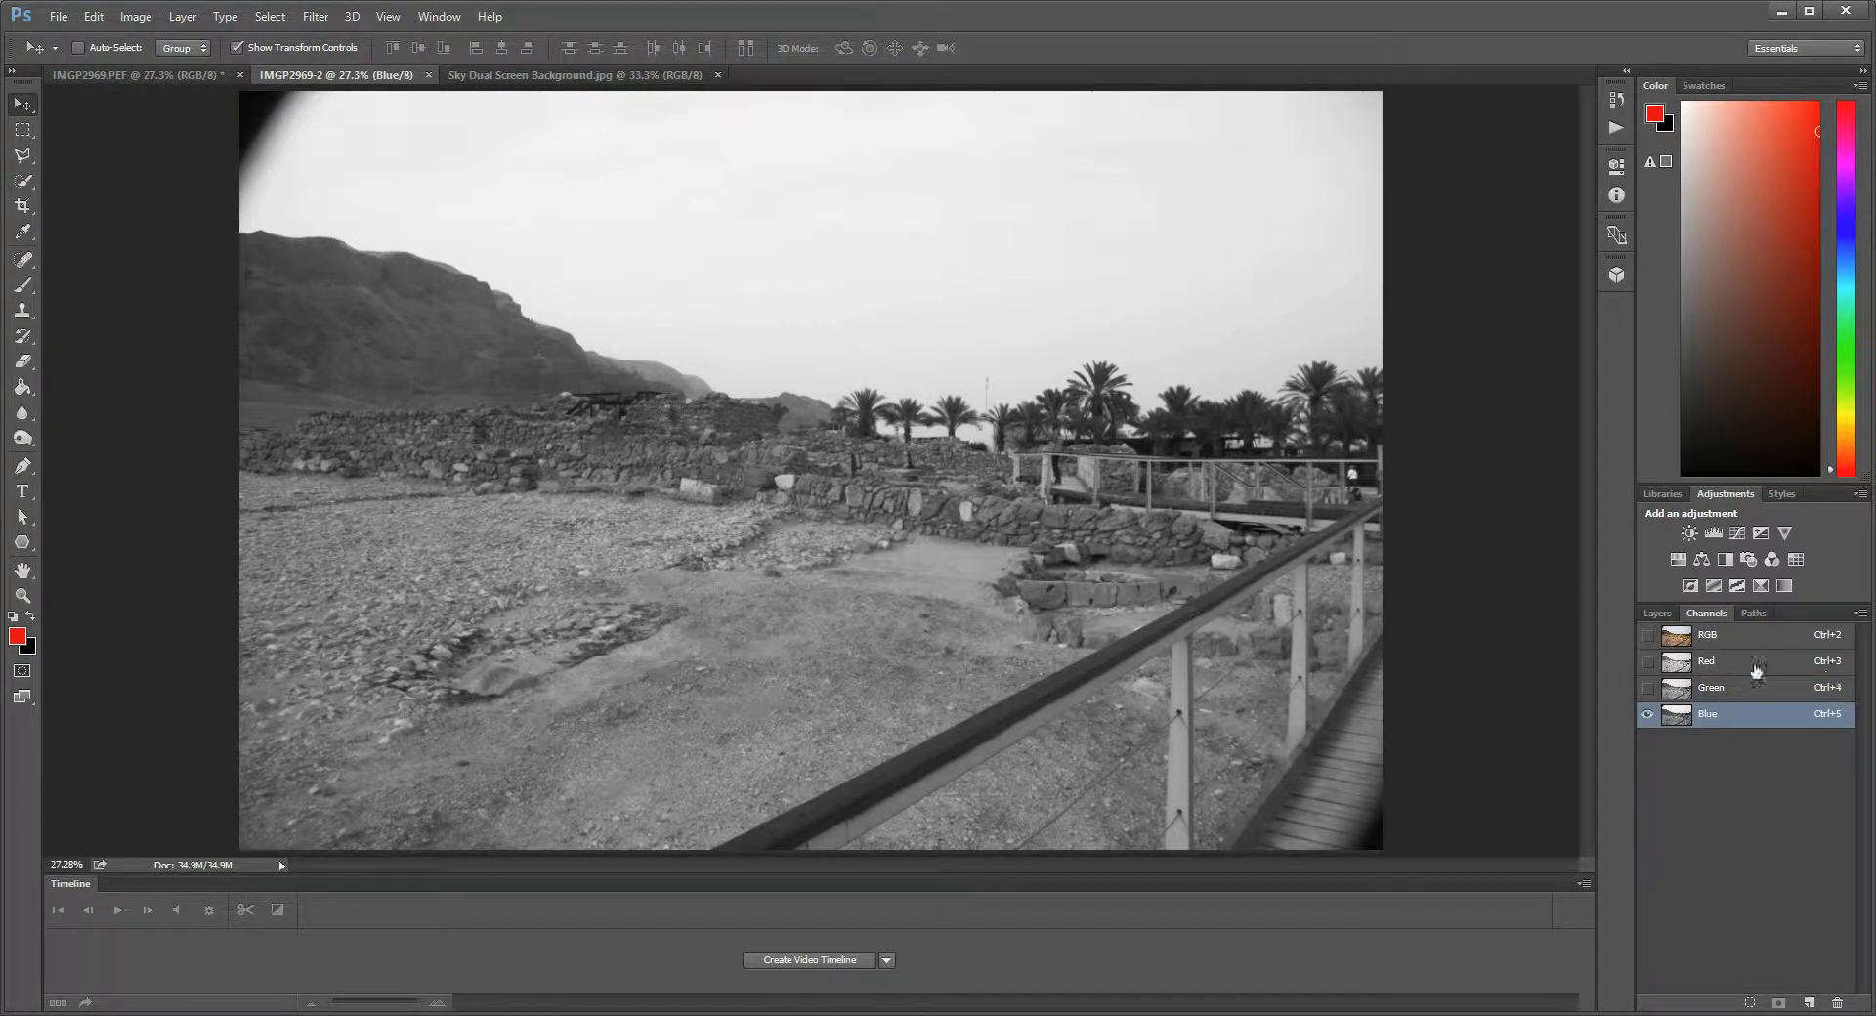
{"action": "left_click", "coordinate": [1704, 666]}
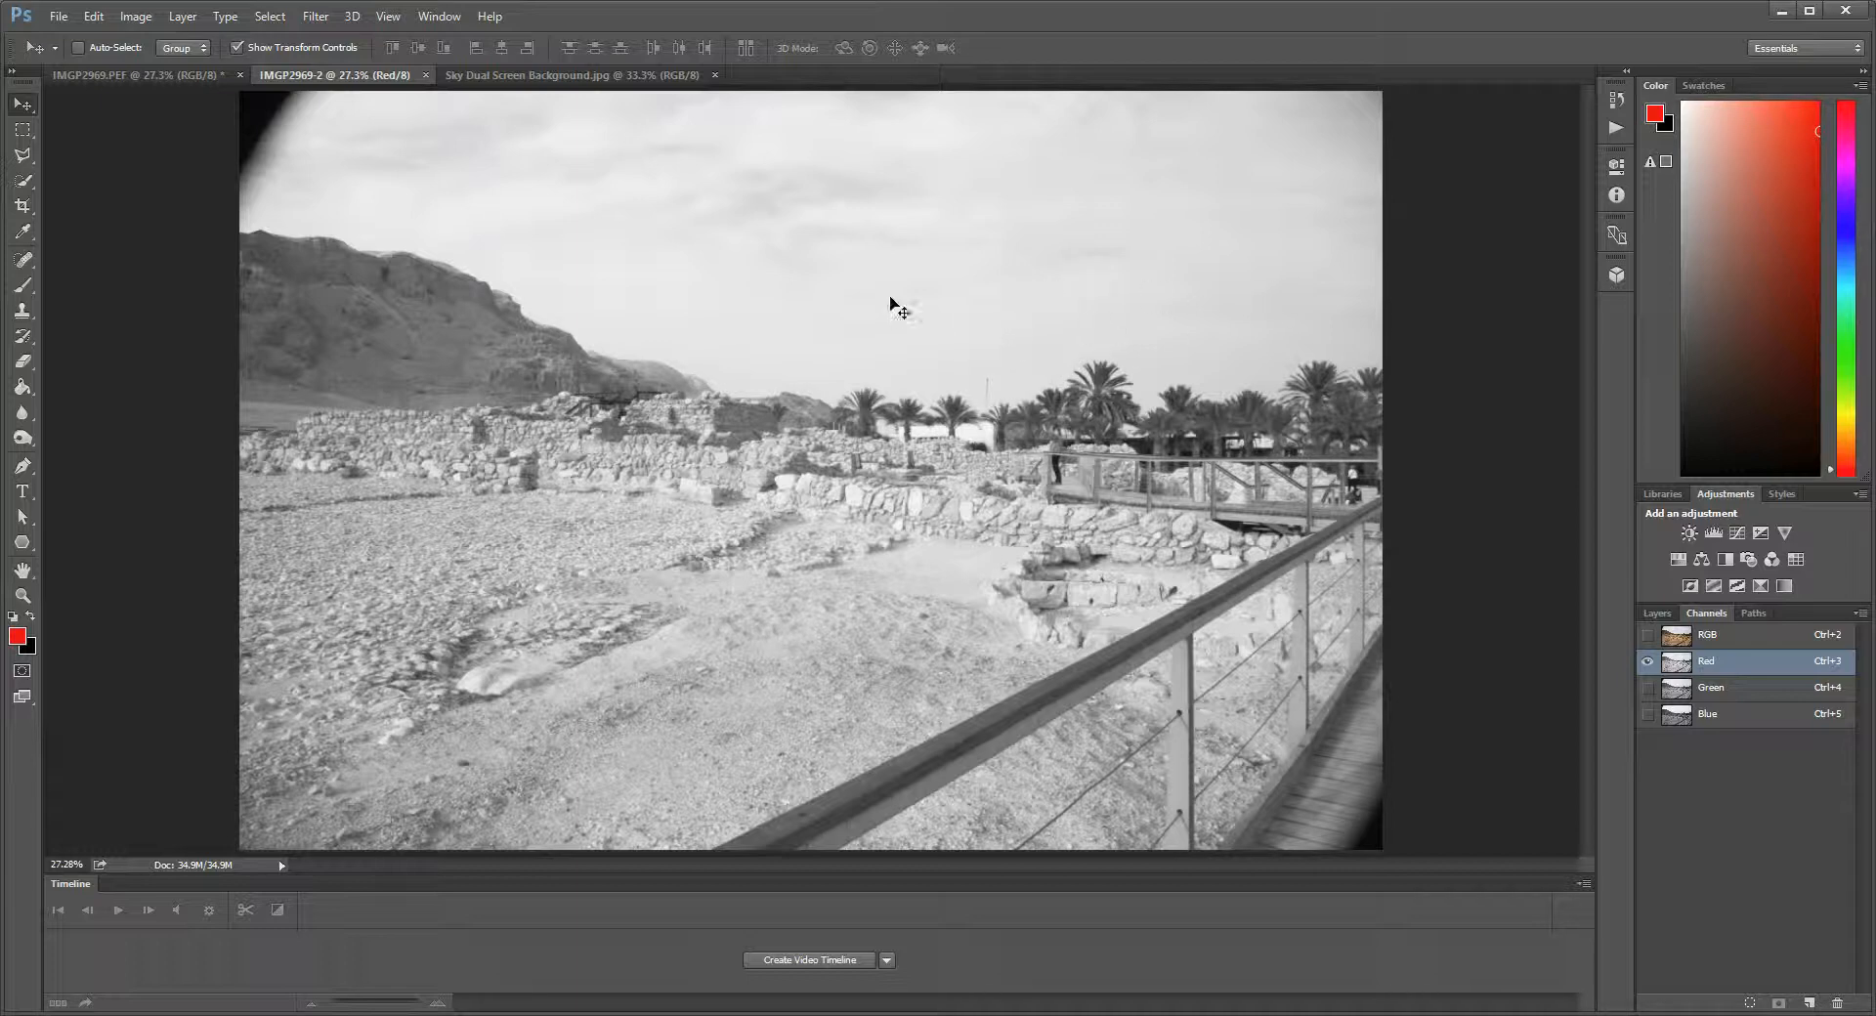
Step: Duplicate the Blue channel as "Alpha" in the same document and show only the Alpha channel
{"action": "left_click", "coordinate": [1685, 714]}
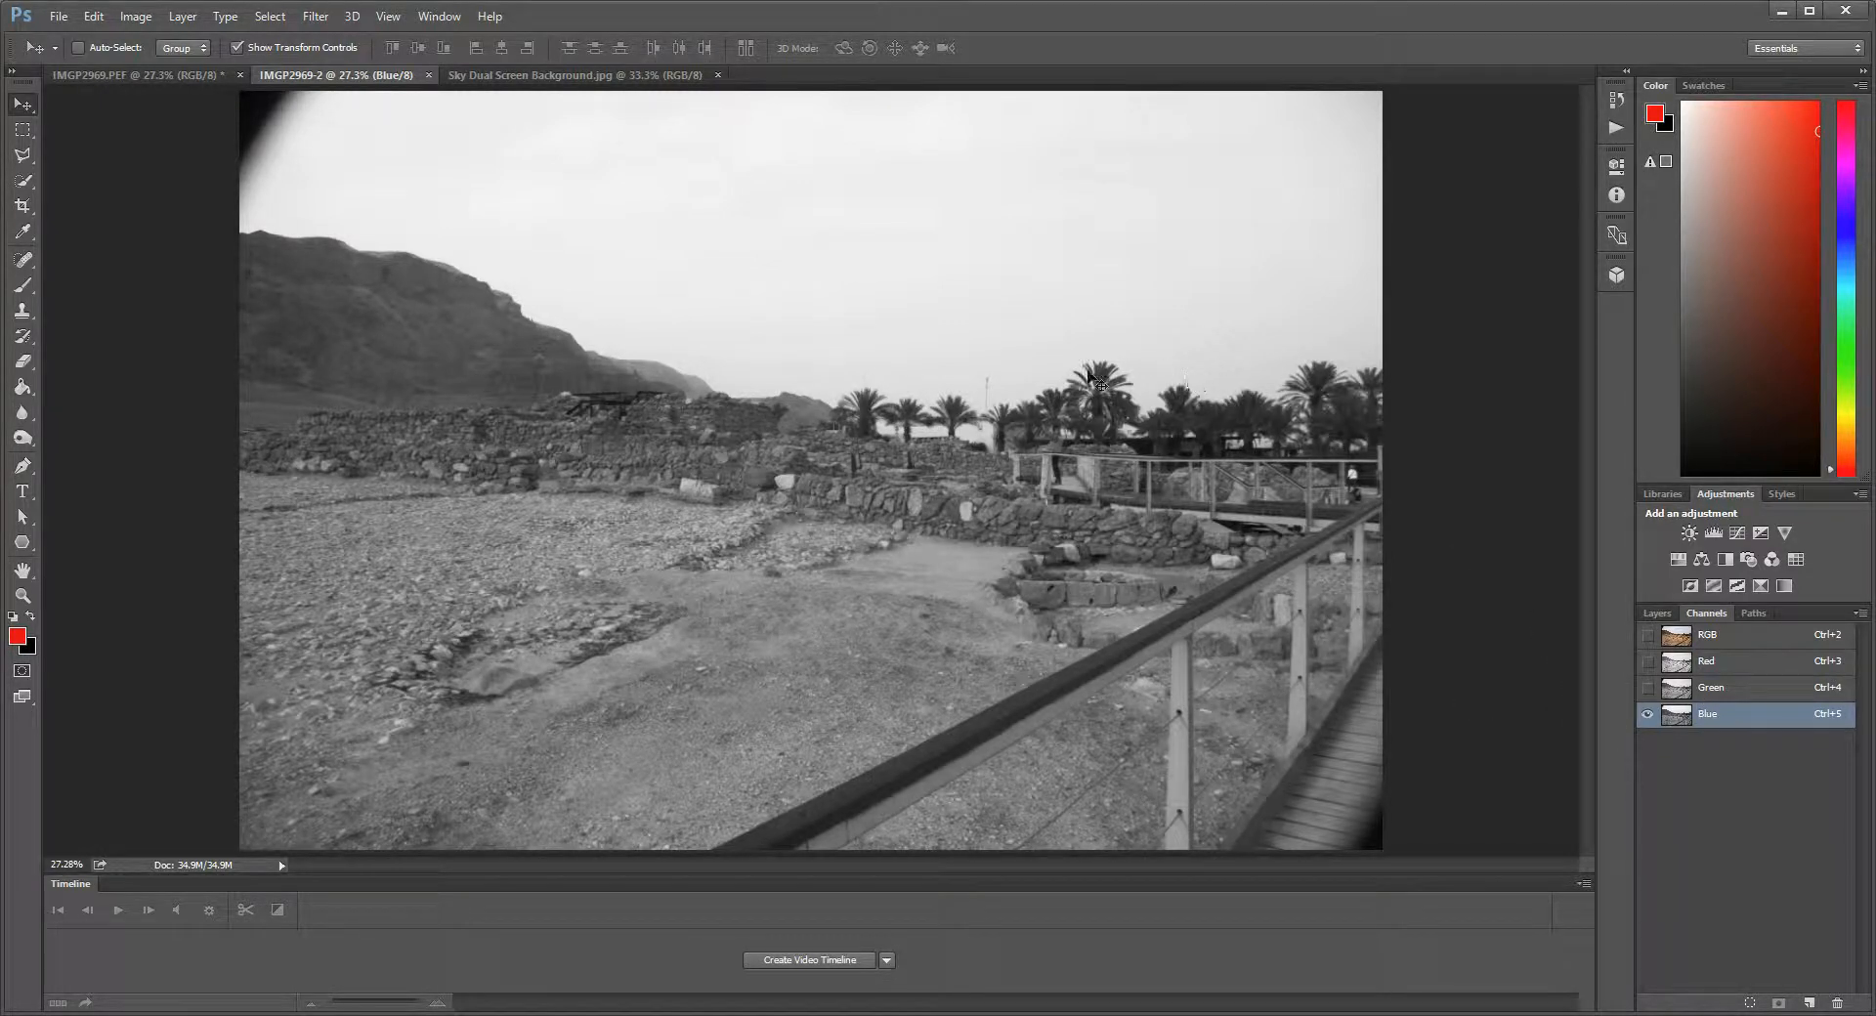
{"action": "right_click", "coordinate": [1727, 725]}
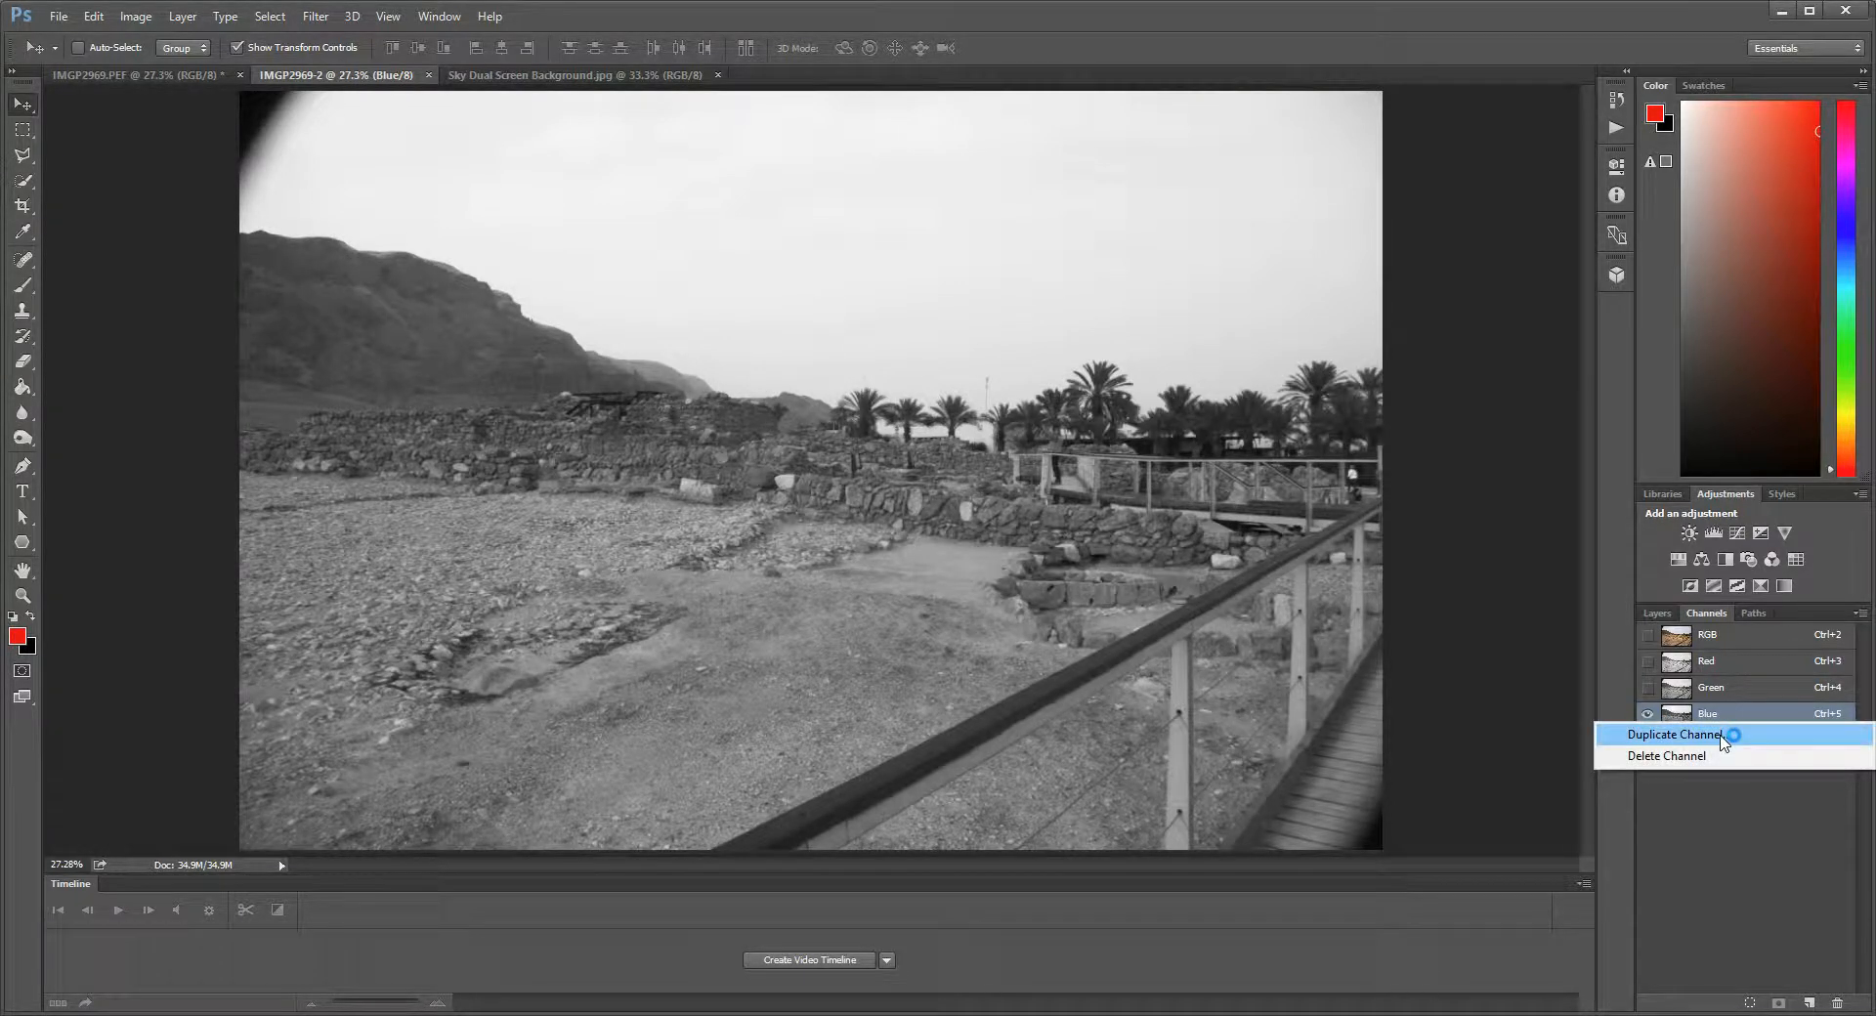
{"action": "left_click", "coordinate": [1721, 735]}
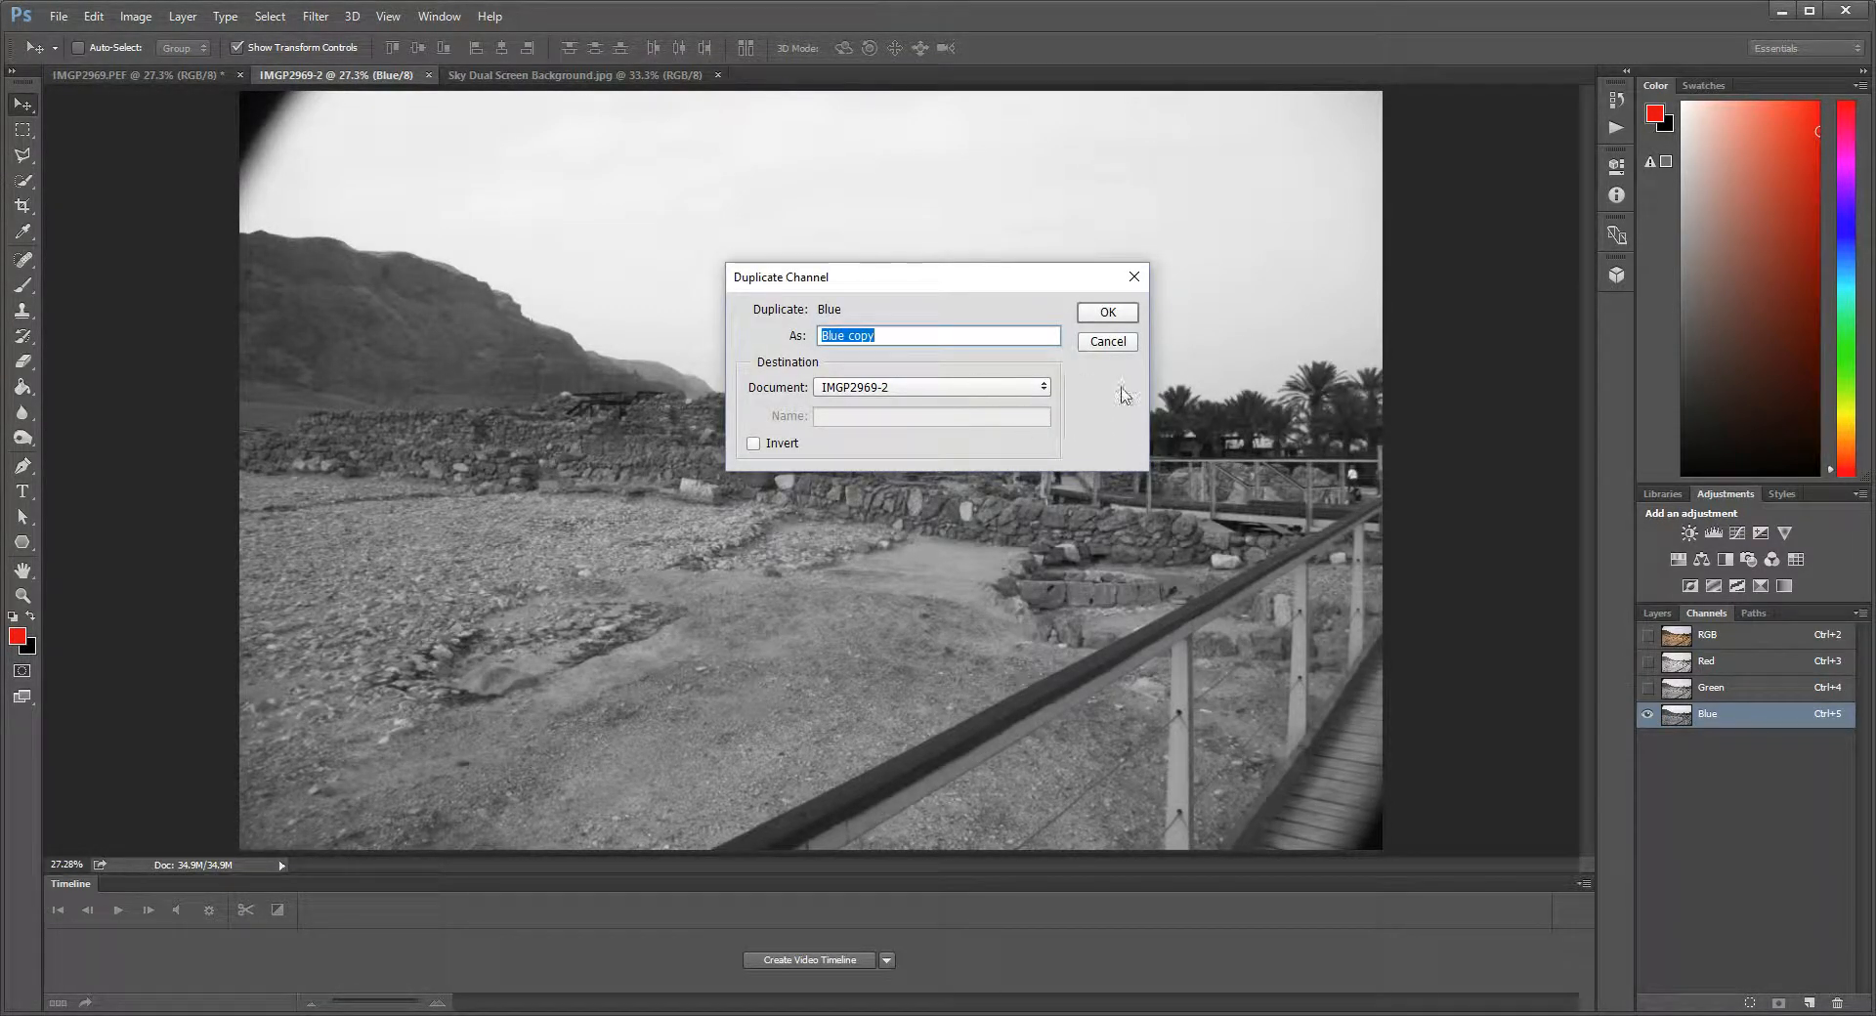
{"action": "type", "text": "Alpha"}
{"action": "left_click", "coordinate": [1106, 312]}
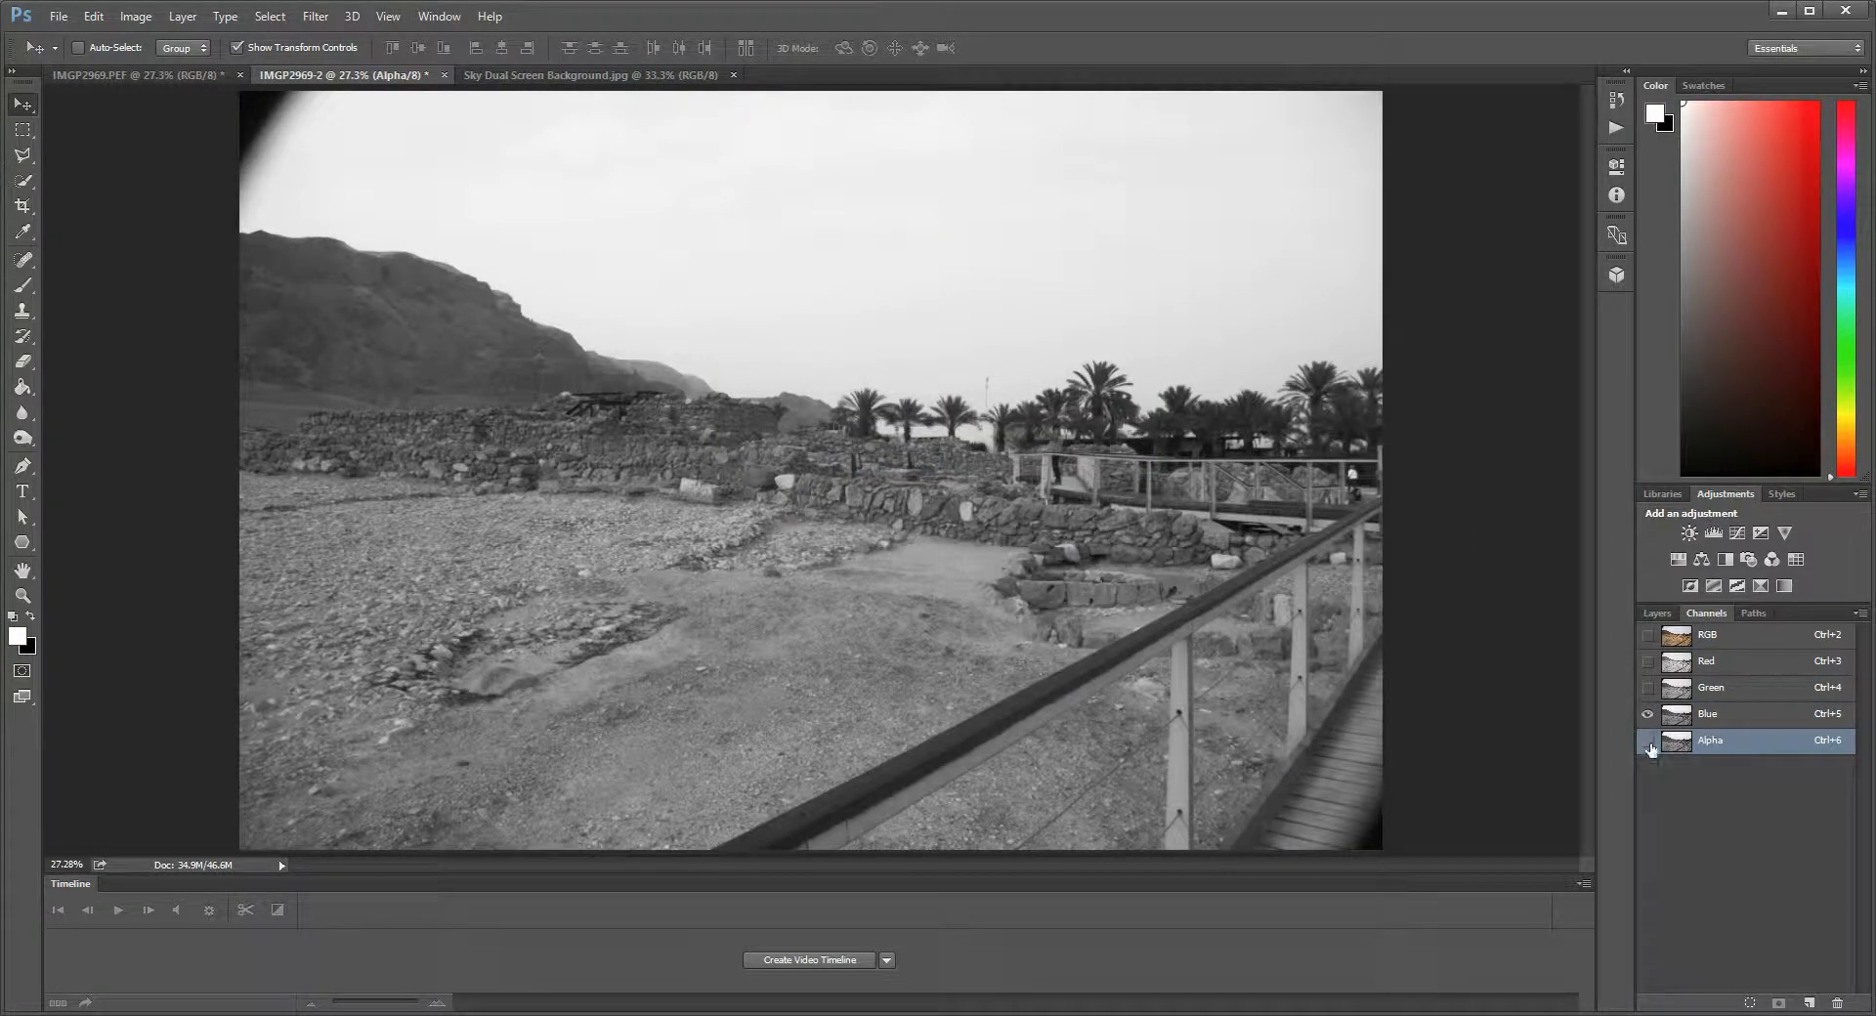
{"action": "left_click", "coordinate": [1648, 741]}
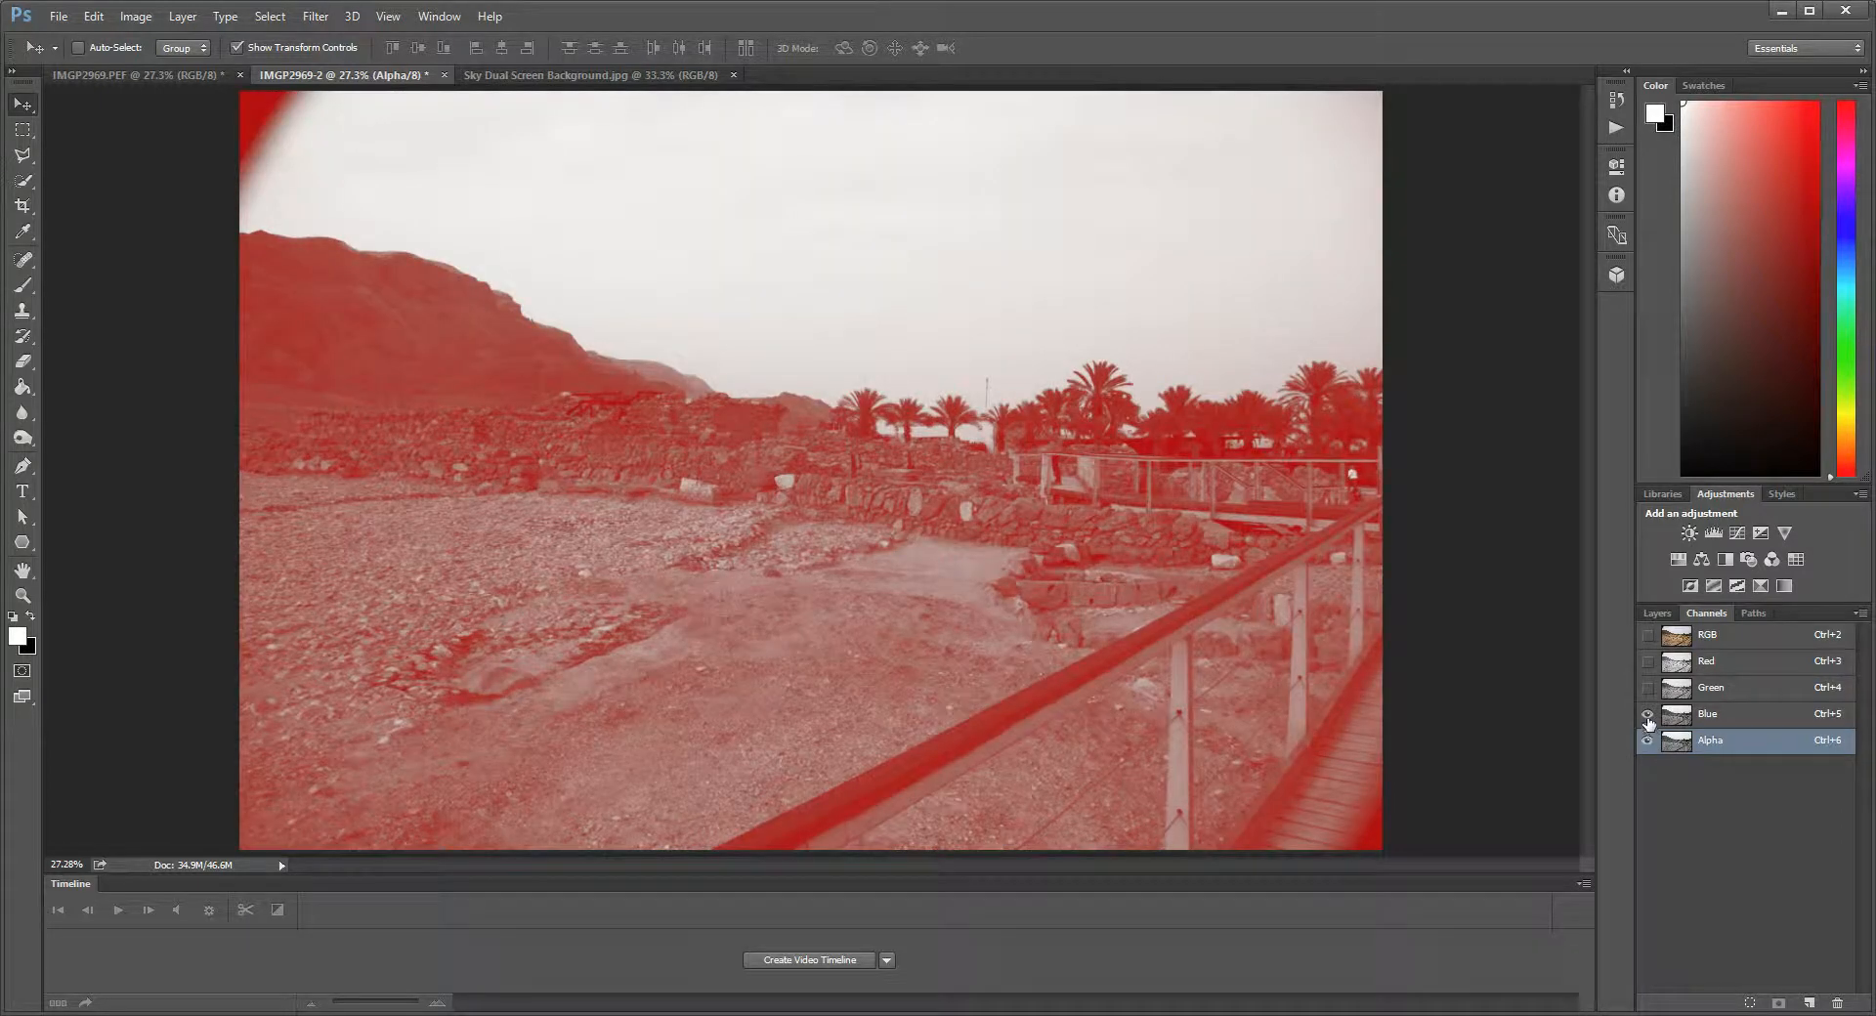
{"action": "left_click", "coordinate": [1648, 719]}
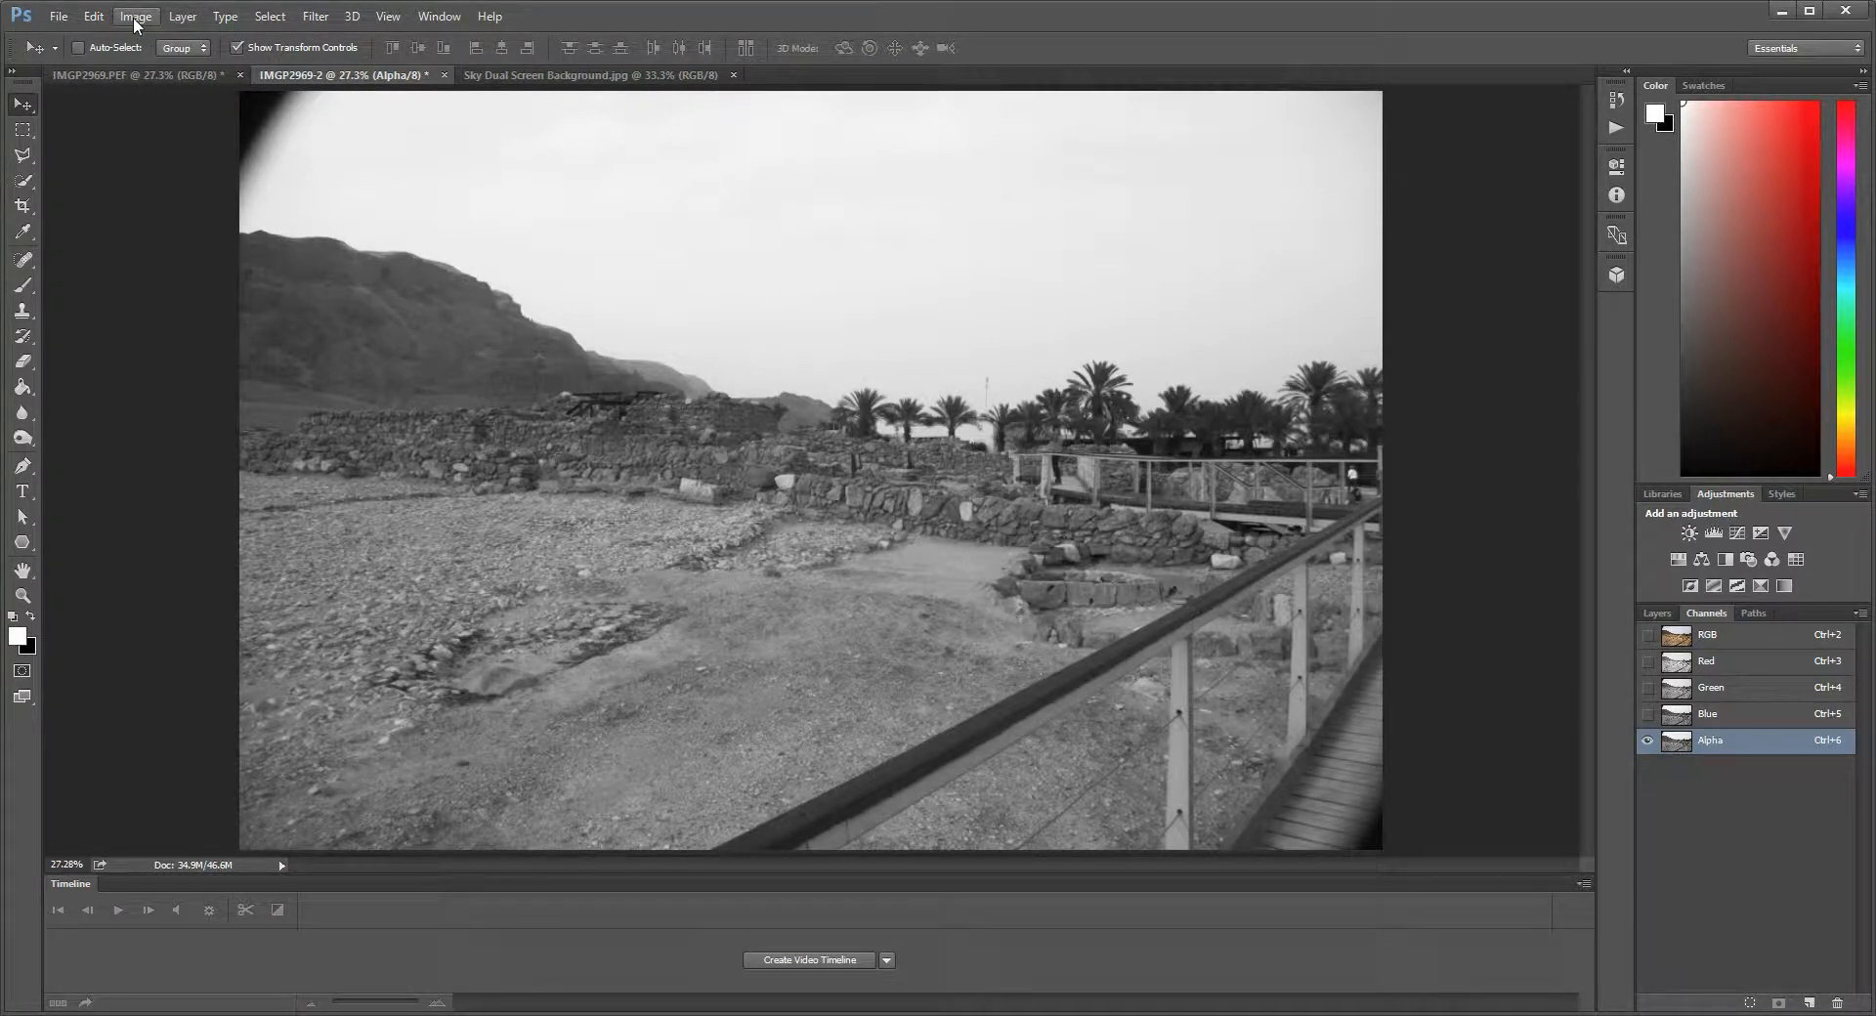
Step: Apply Levels to the Alpha channel with black input about 141 and white input about 204, separating white sky from black ground
{"action": "left_click", "coordinate": [183, 17]}
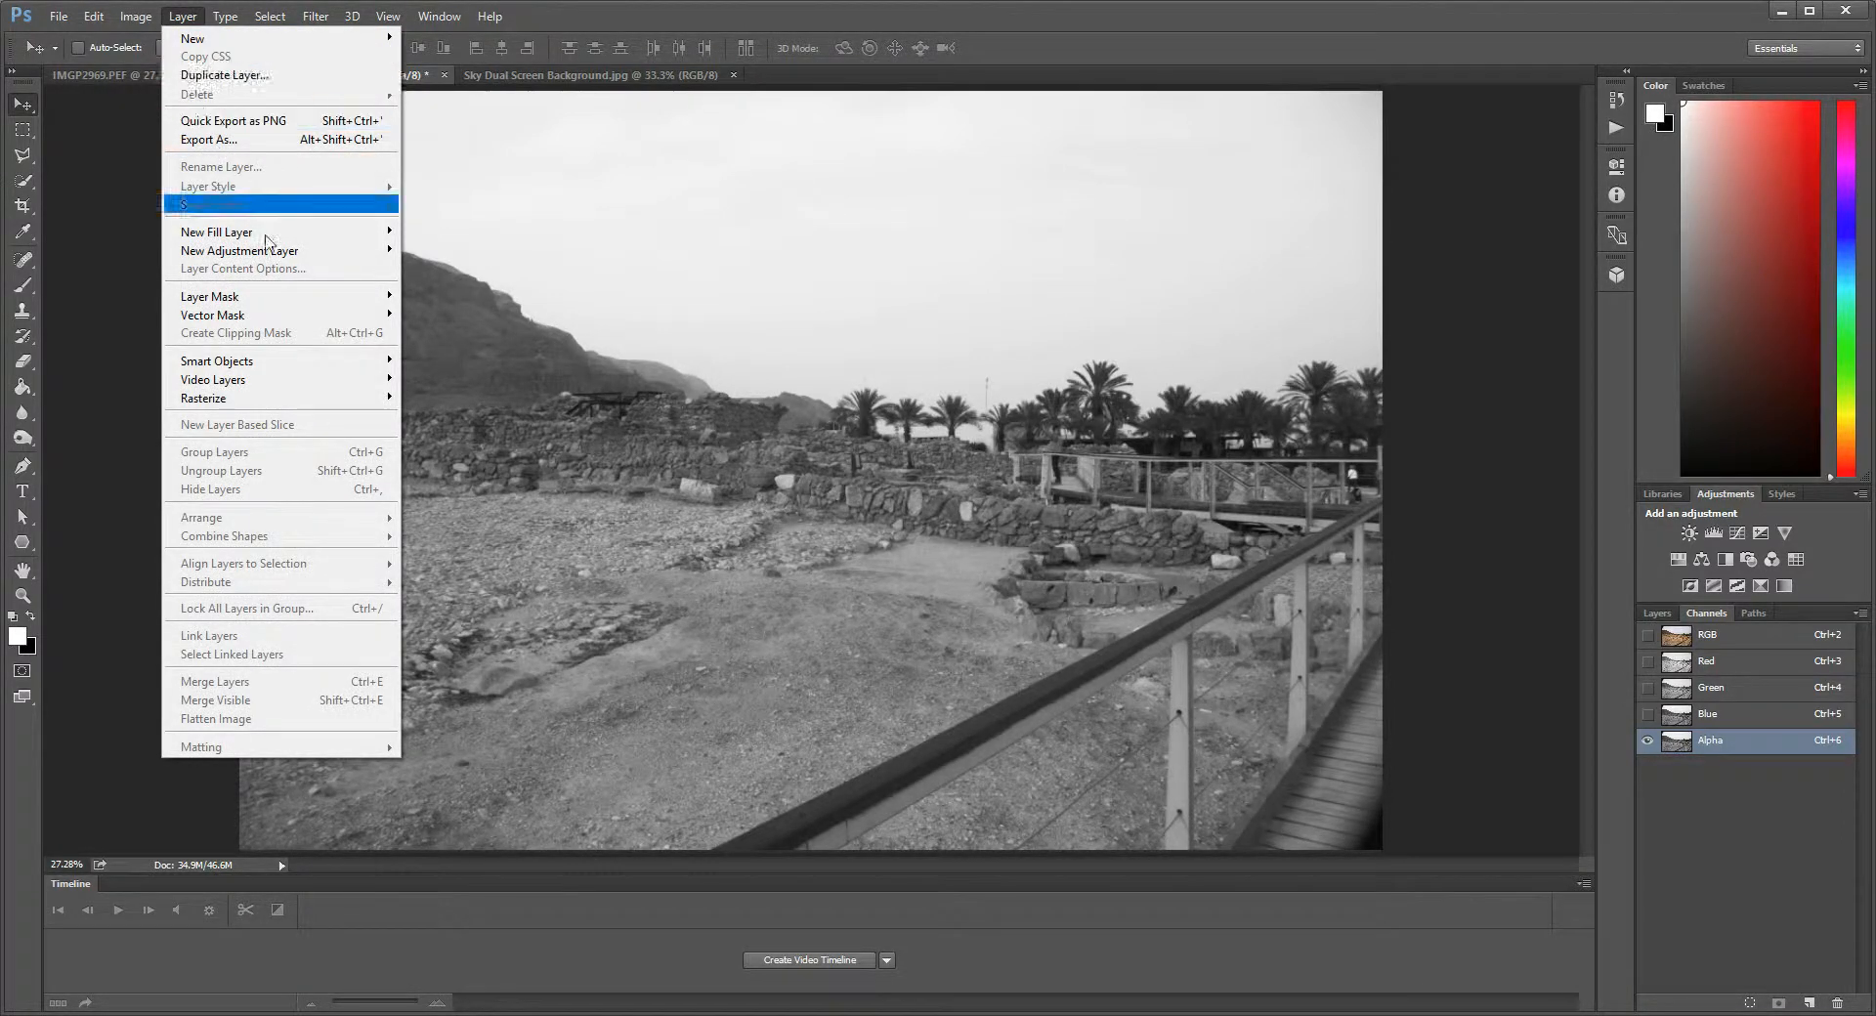
{"action": "mouse_move", "coordinate": [265, 304]}
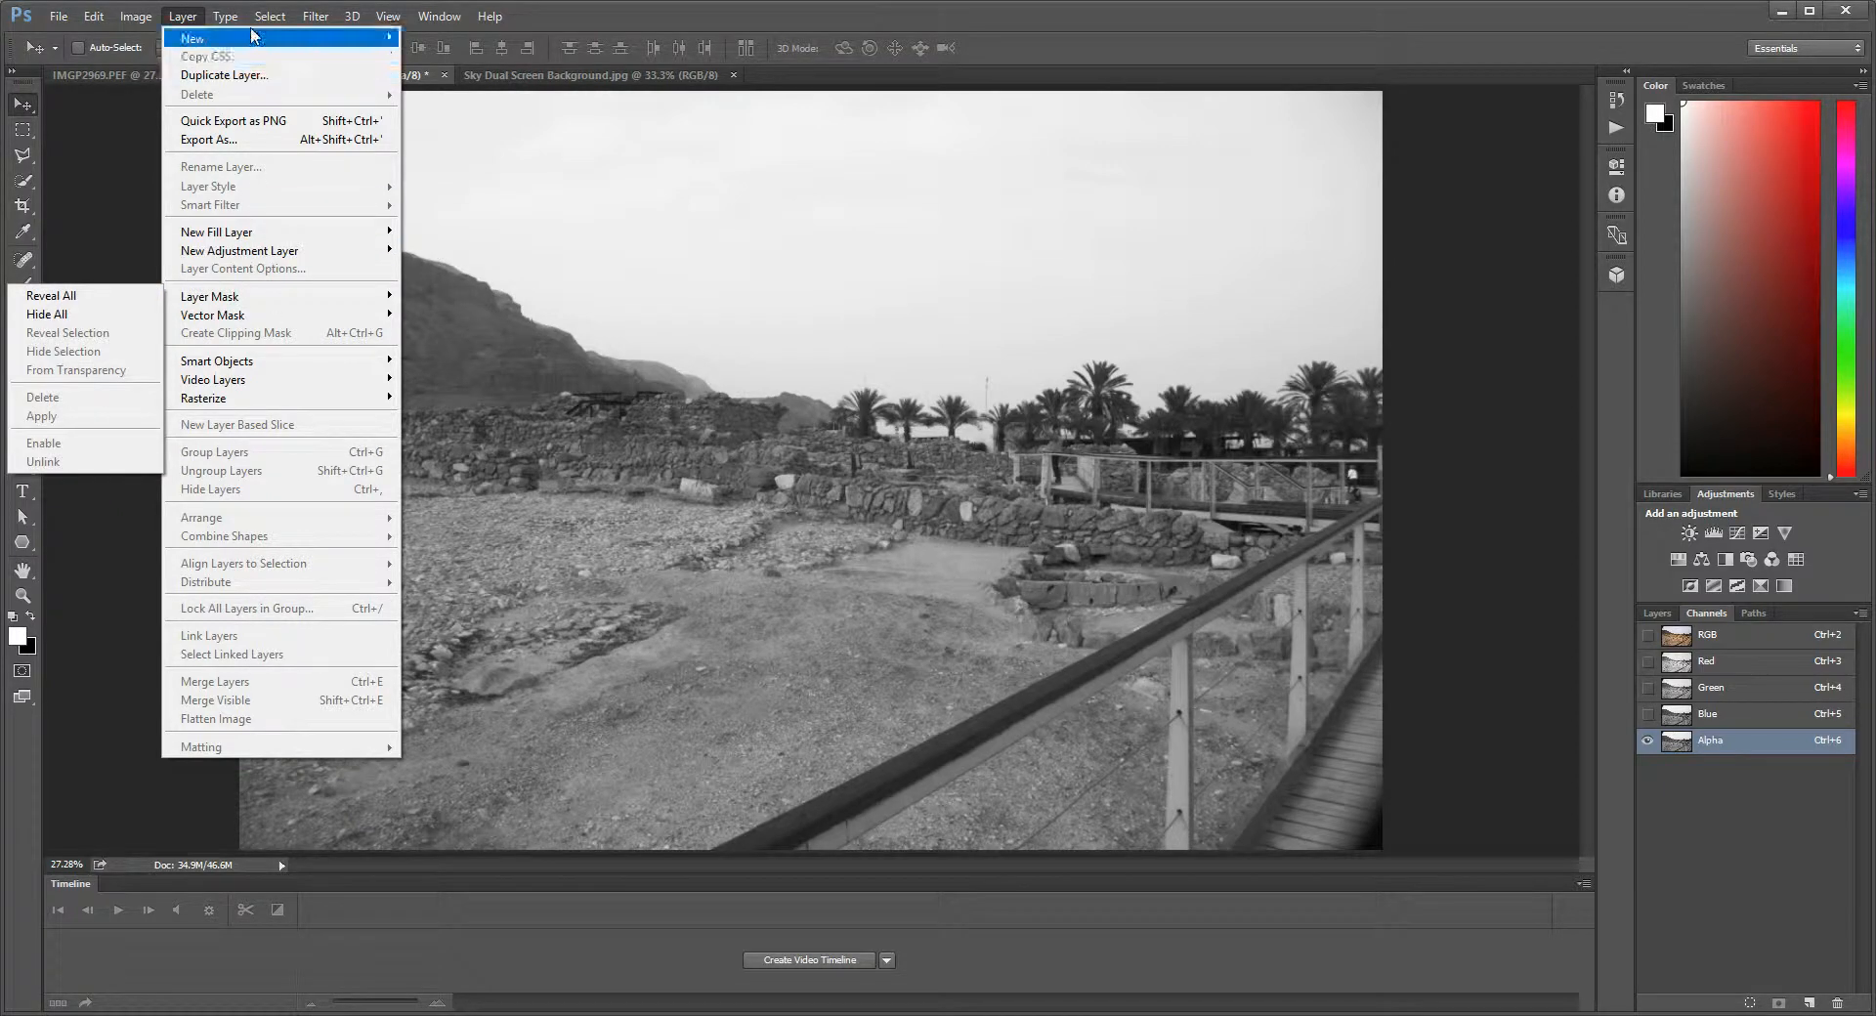
{"action": "mouse_move", "coordinate": [230, 24]}
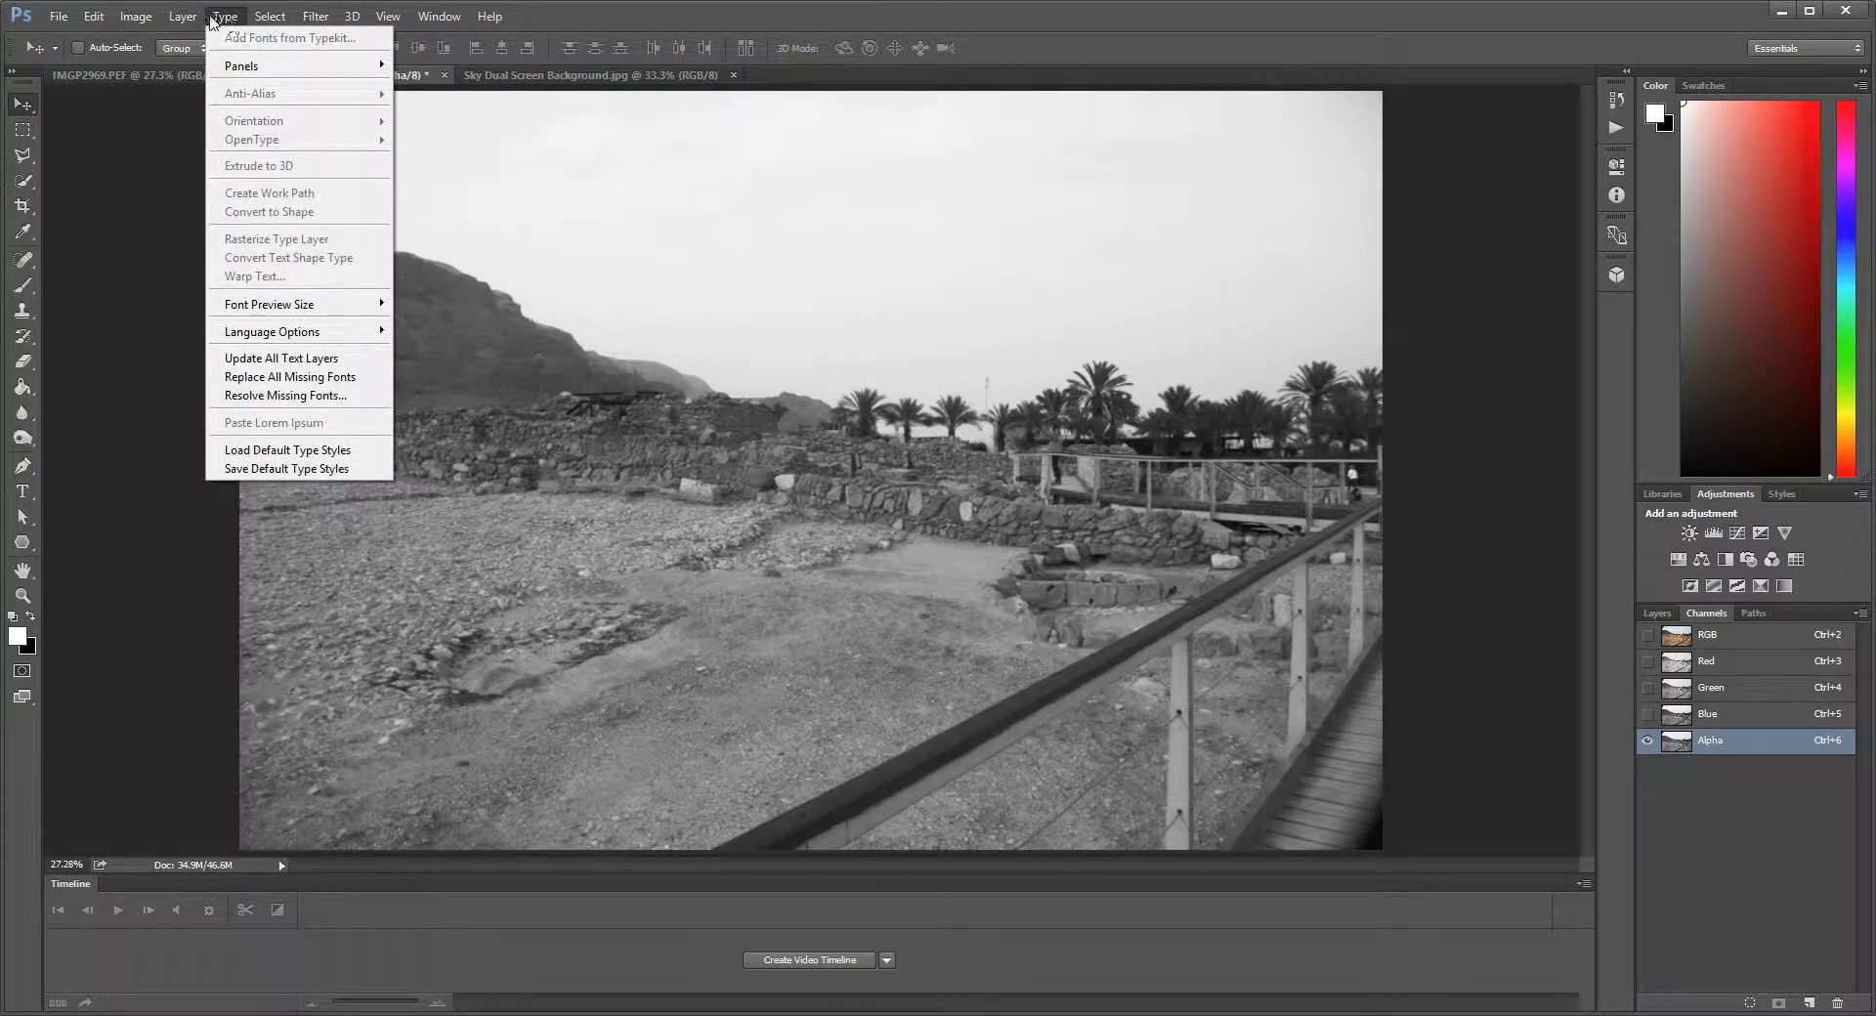
{"action": "mouse_move", "coordinate": [137, 18]}
{"action": "mouse_move", "coordinate": [156, 69]}
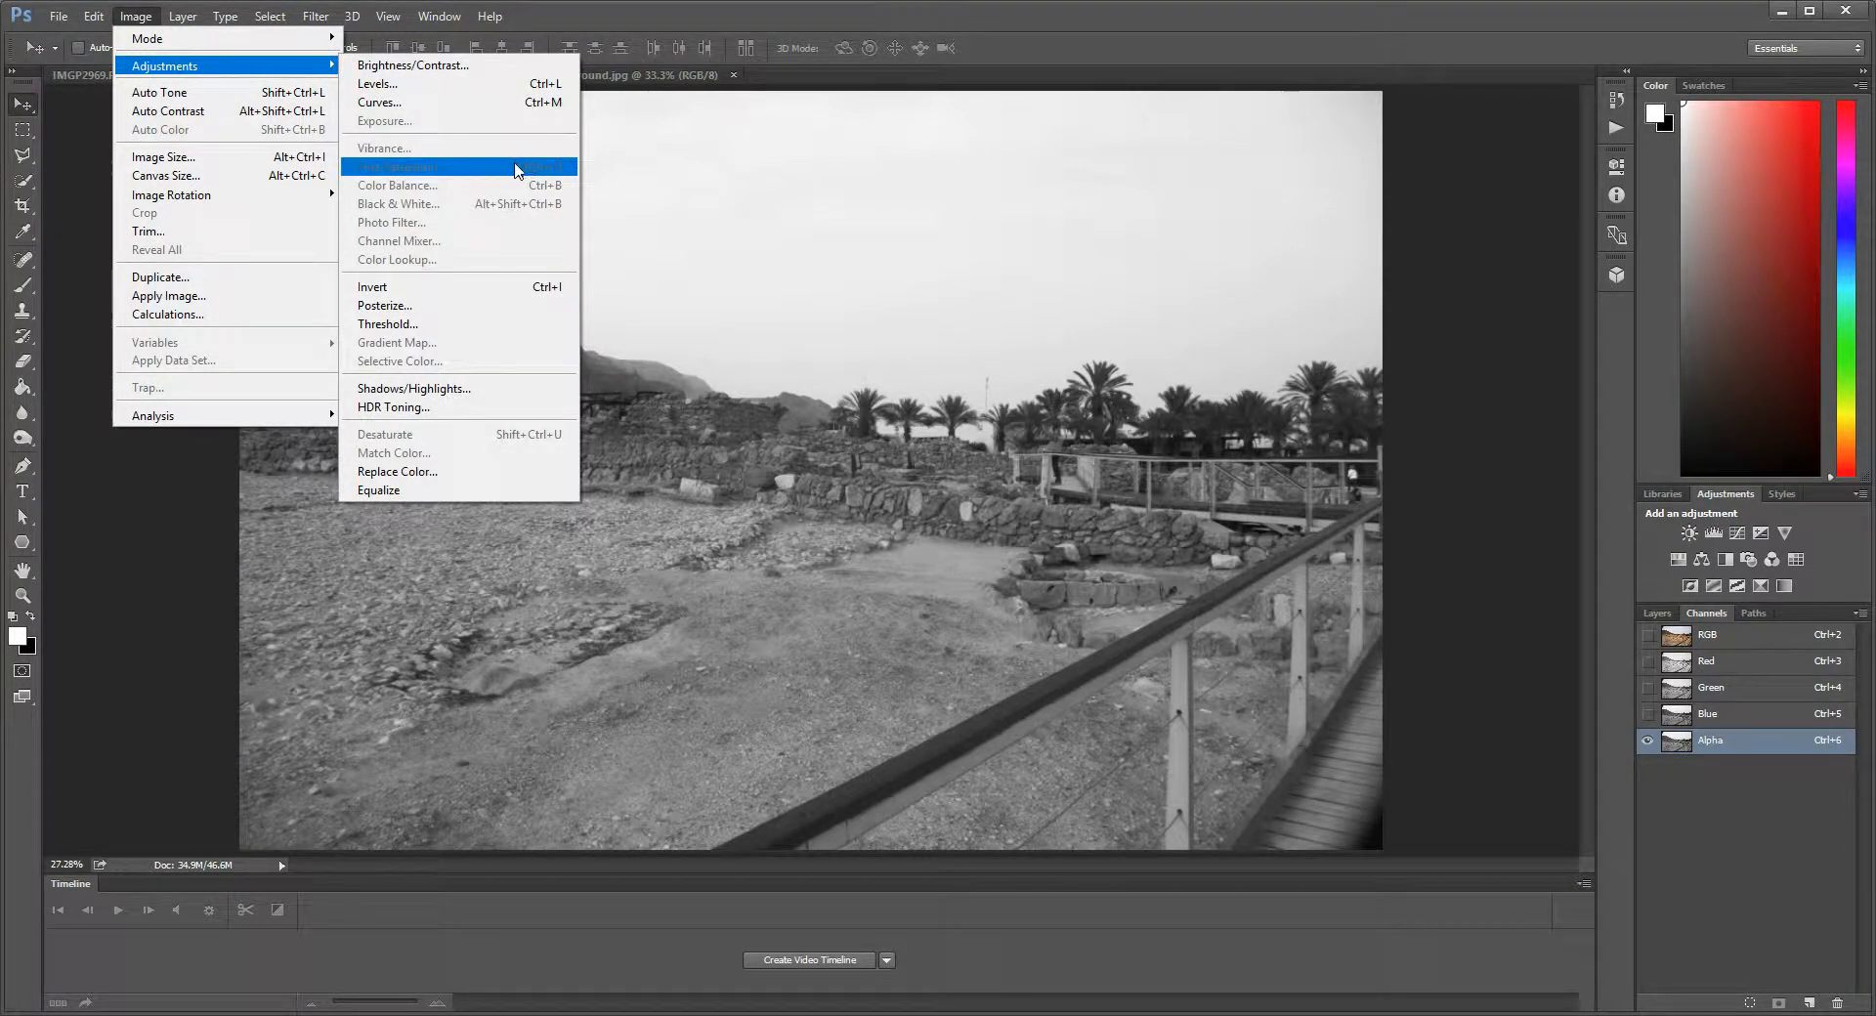
{"action": "left_click", "coordinate": [435, 96]}
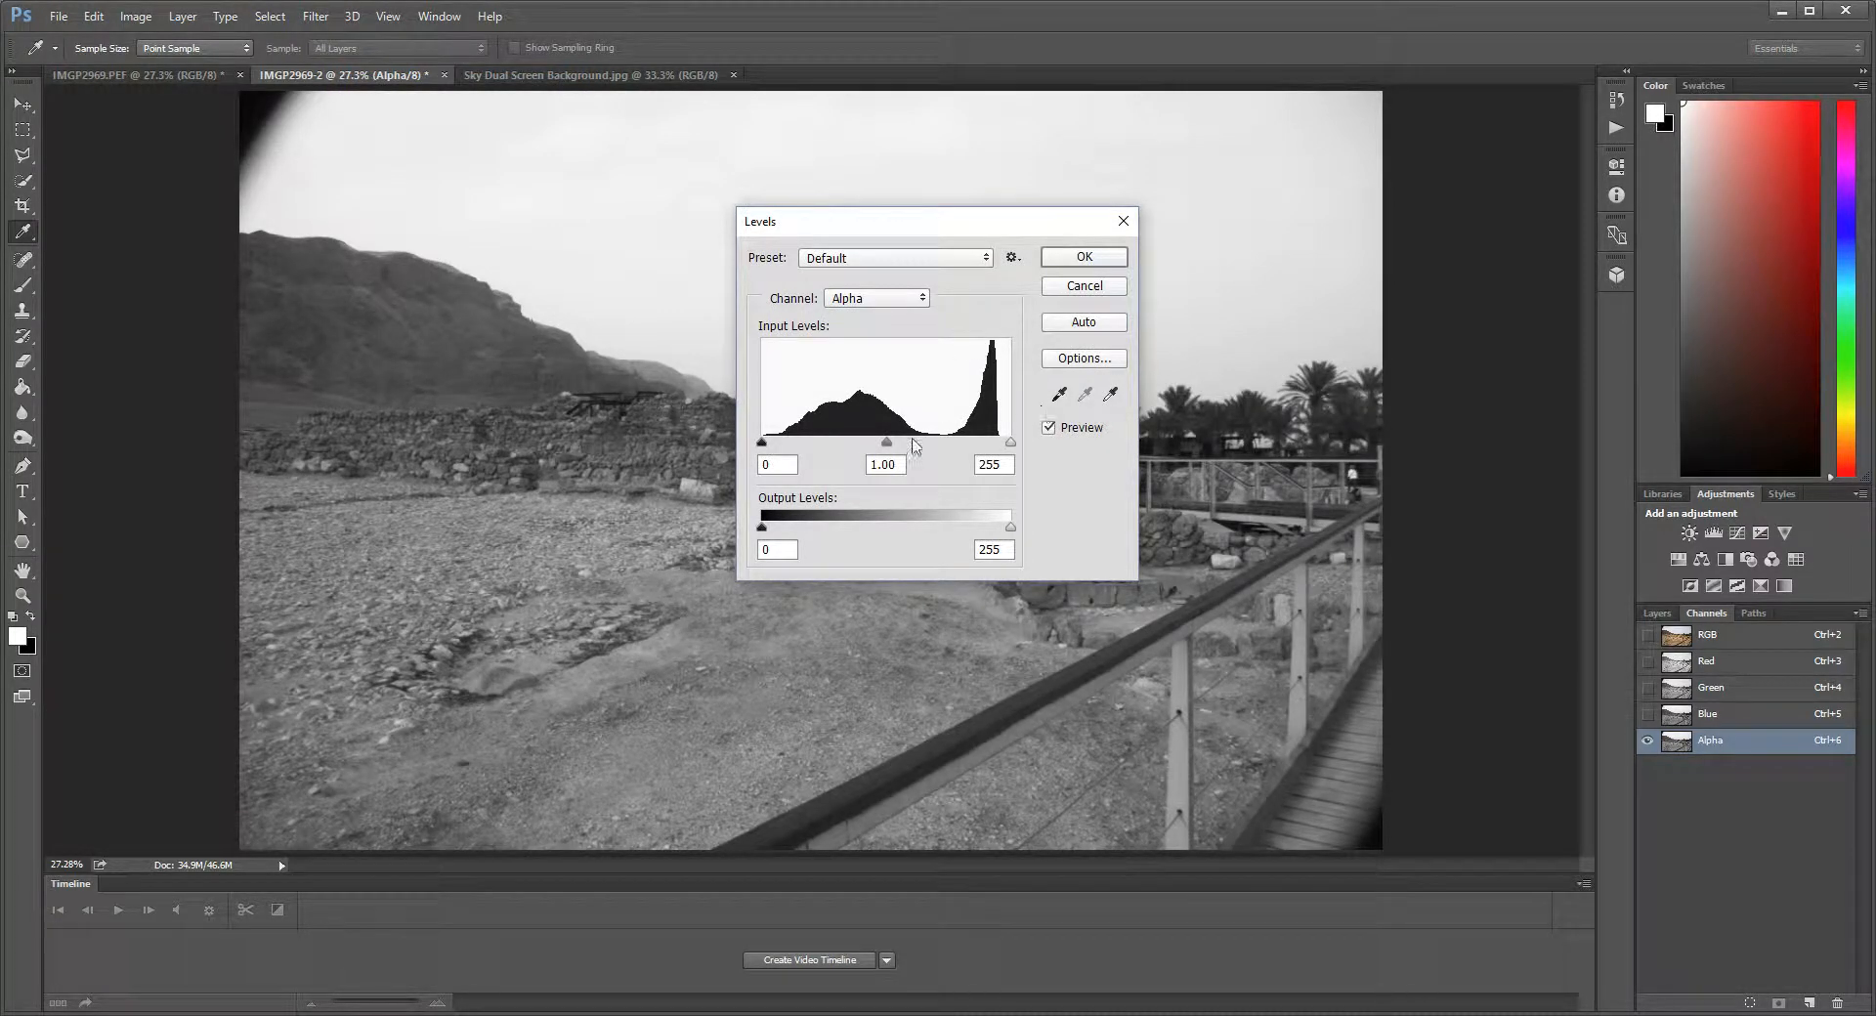
{"action": "left_click_drag", "start_coordinate": [762, 444], "coordinate": [955, 452]}
{"action": "mouse_move", "coordinate": [953, 453]}
{"action": "left_mouse_down"}
{"action": "mouse_move", "coordinate": [991, 453]}
{"action": "mouse_move", "coordinate": [963, 453]}
{"action": "left_mouse_up"}
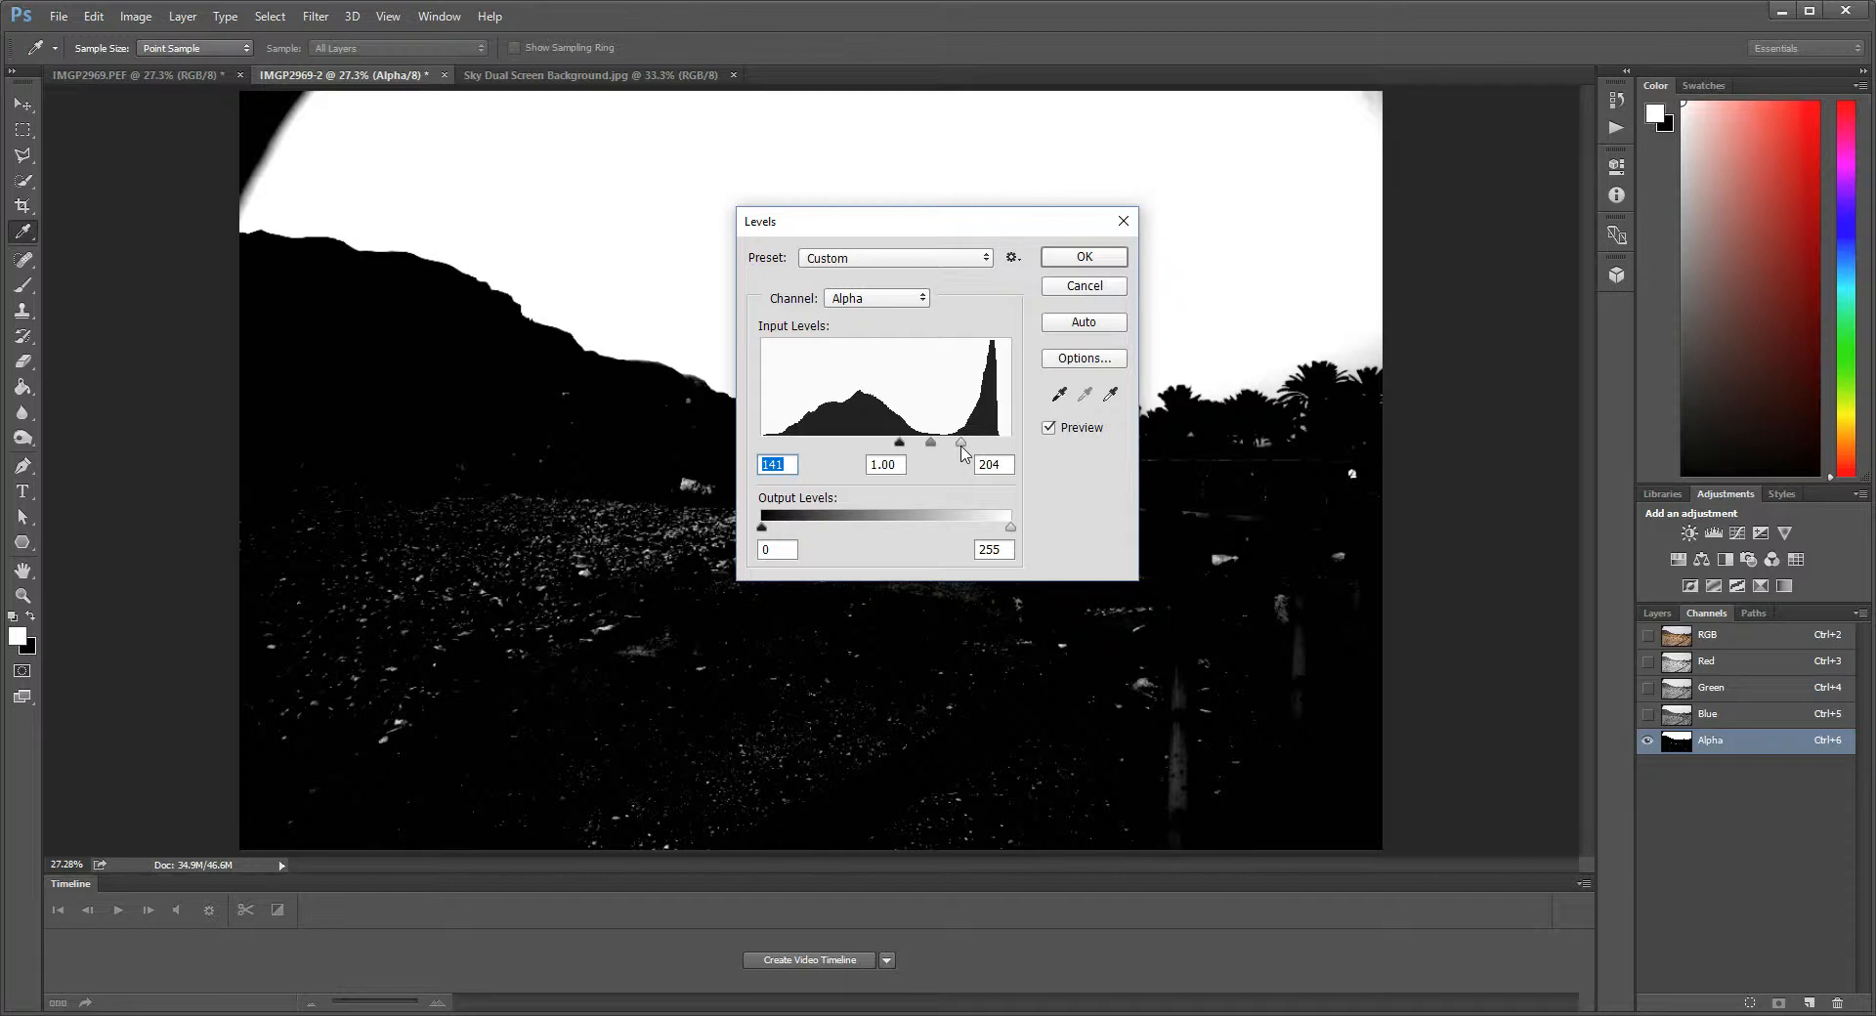
{"action": "left_click", "coordinate": [975, 464]}
{"action": "mouse_move", "coordinate": [929, 447]}
{"action": "left_mouse_down"}
{"action": "mouse_move", "coordinate": [947, 451]}
{"action": "mouse_move", "coordinate": [932, 449]}
{"action": "left_mouse_up"}
{"action": "key", "text": "shift+Tab"}
{"action": "left_click", "coordinate": [1084, 257]}
Step: Reactivate the RGB composite channel and return to the photo's Background layer
{"action": "key", "text": "v"}
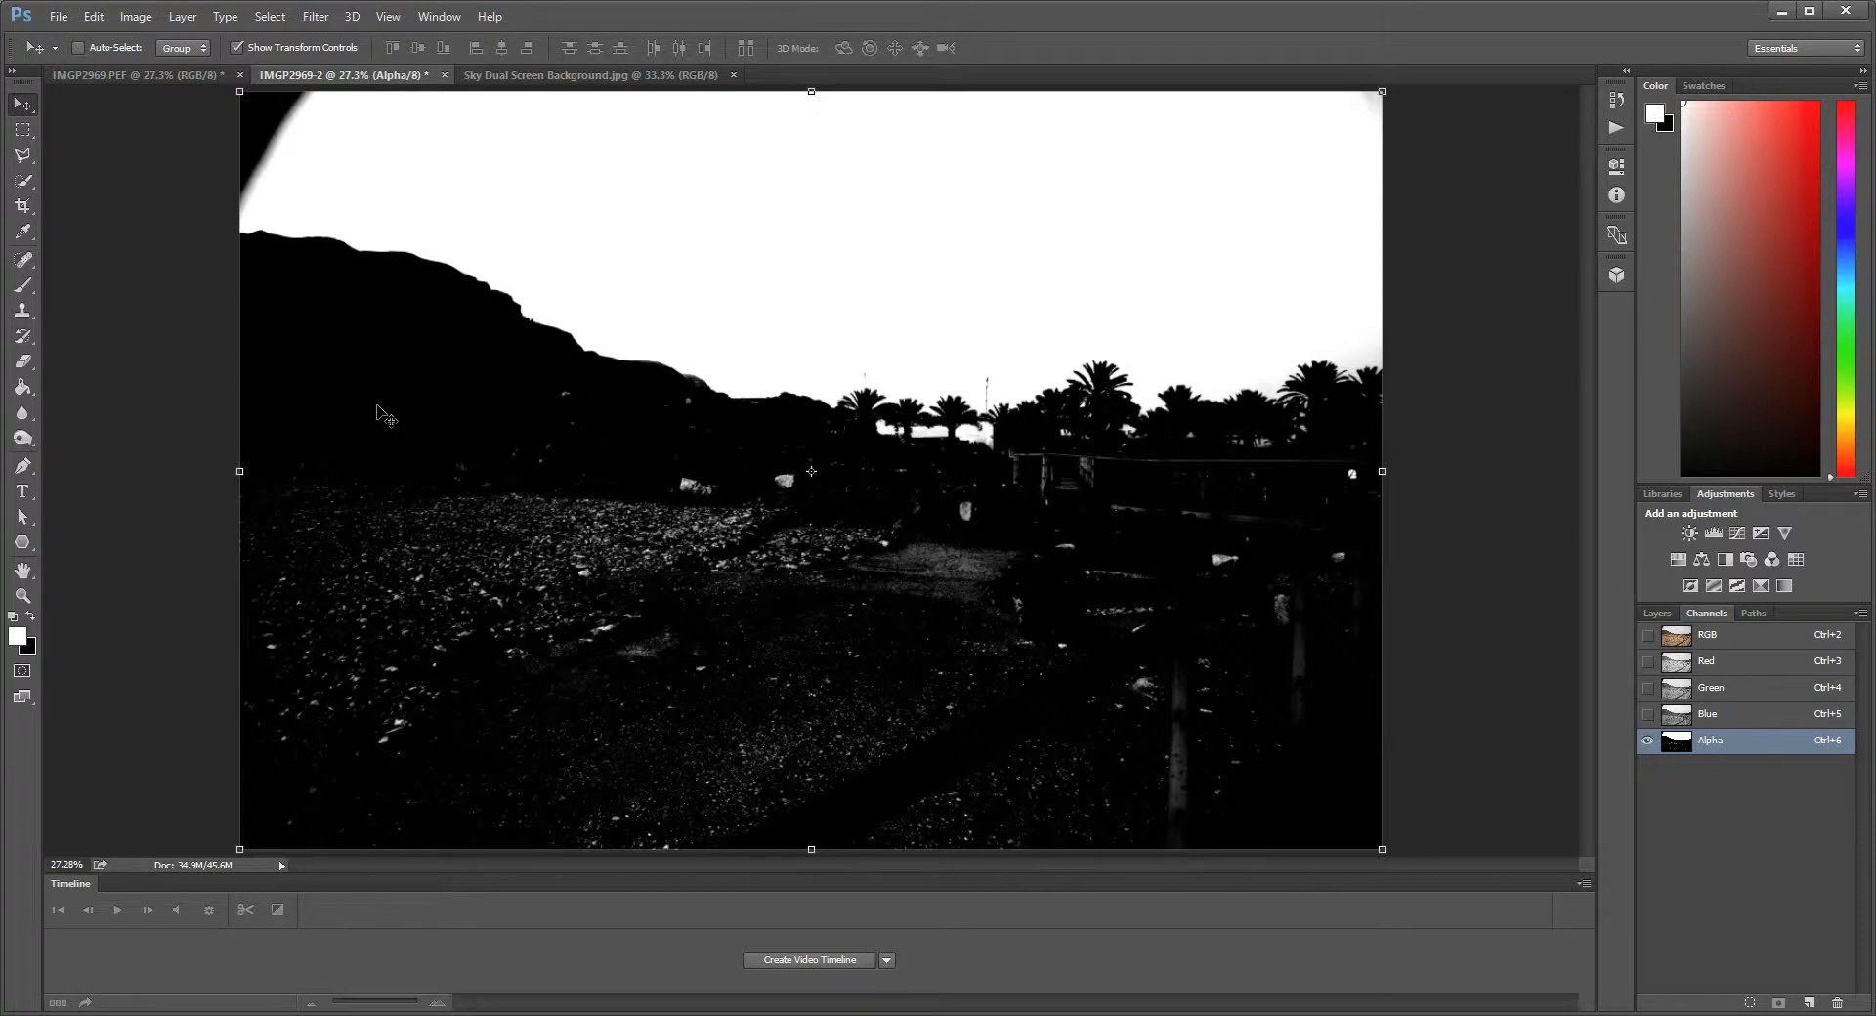
{"action": "left_click", "coordinate": [1654, 615]}
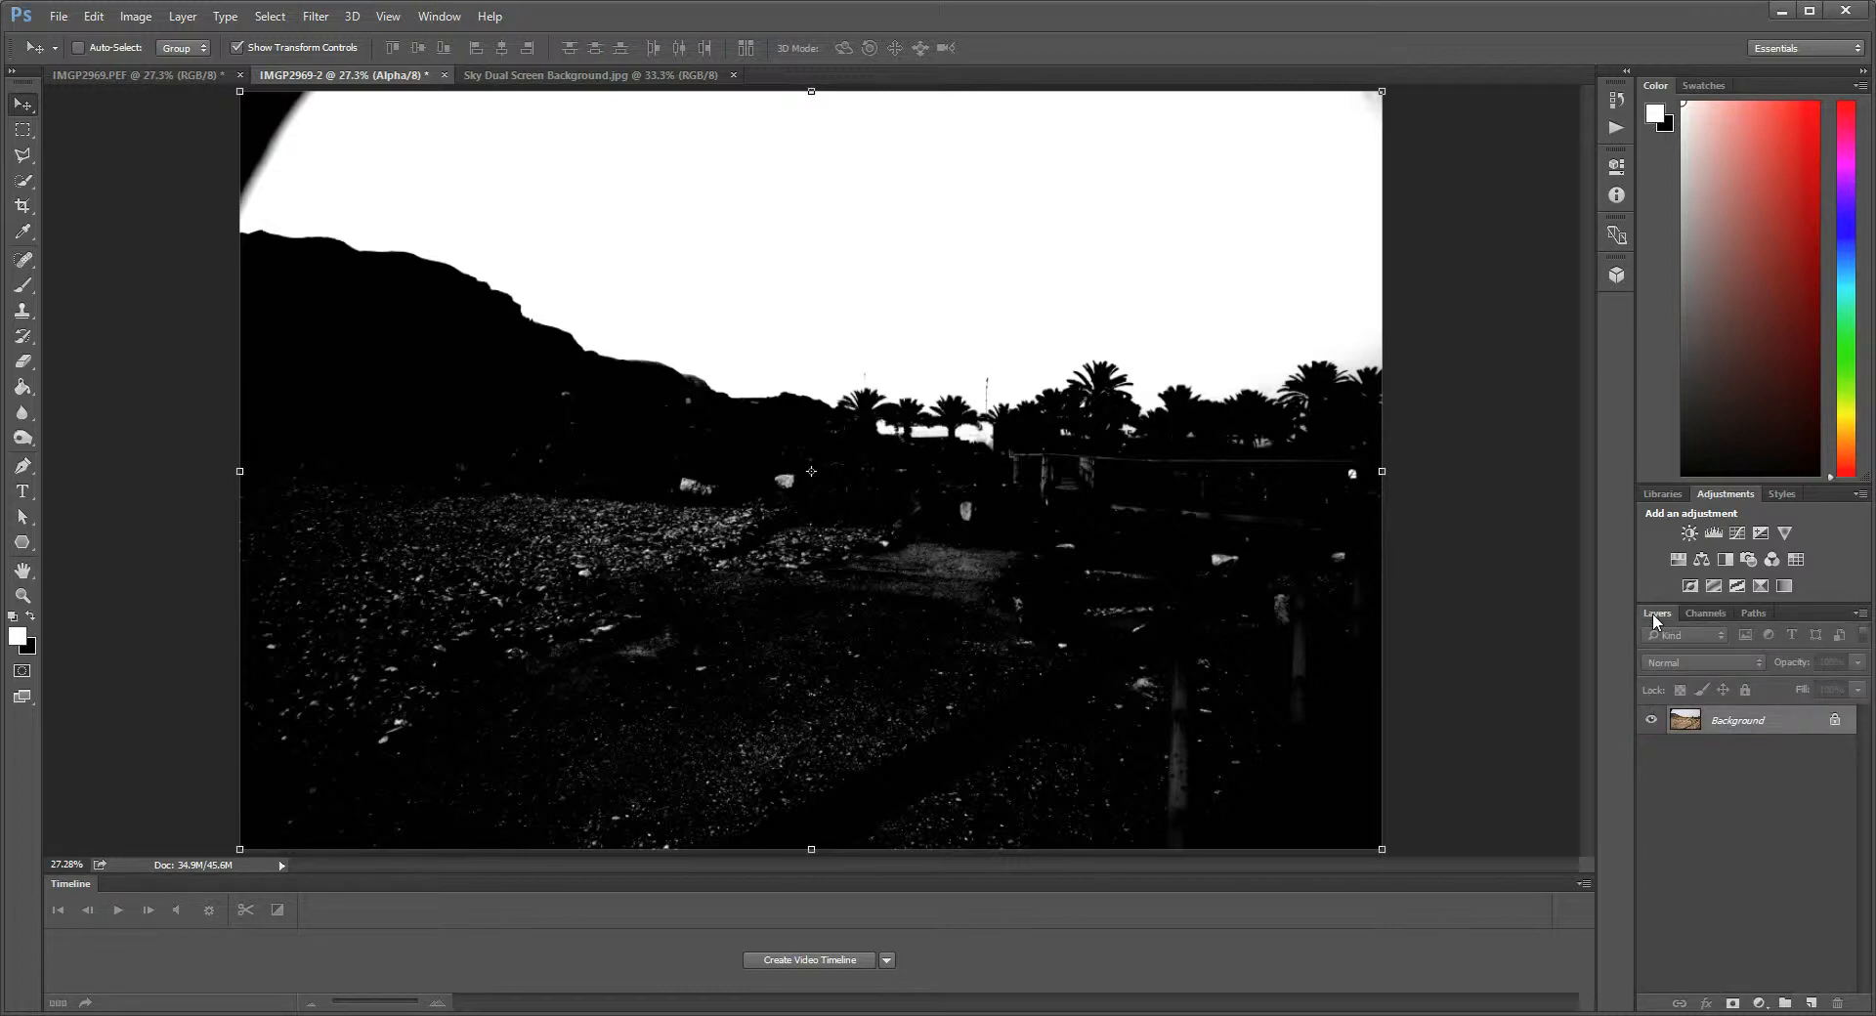
{"action": "left_click", "coordinate": [1719, 613]}
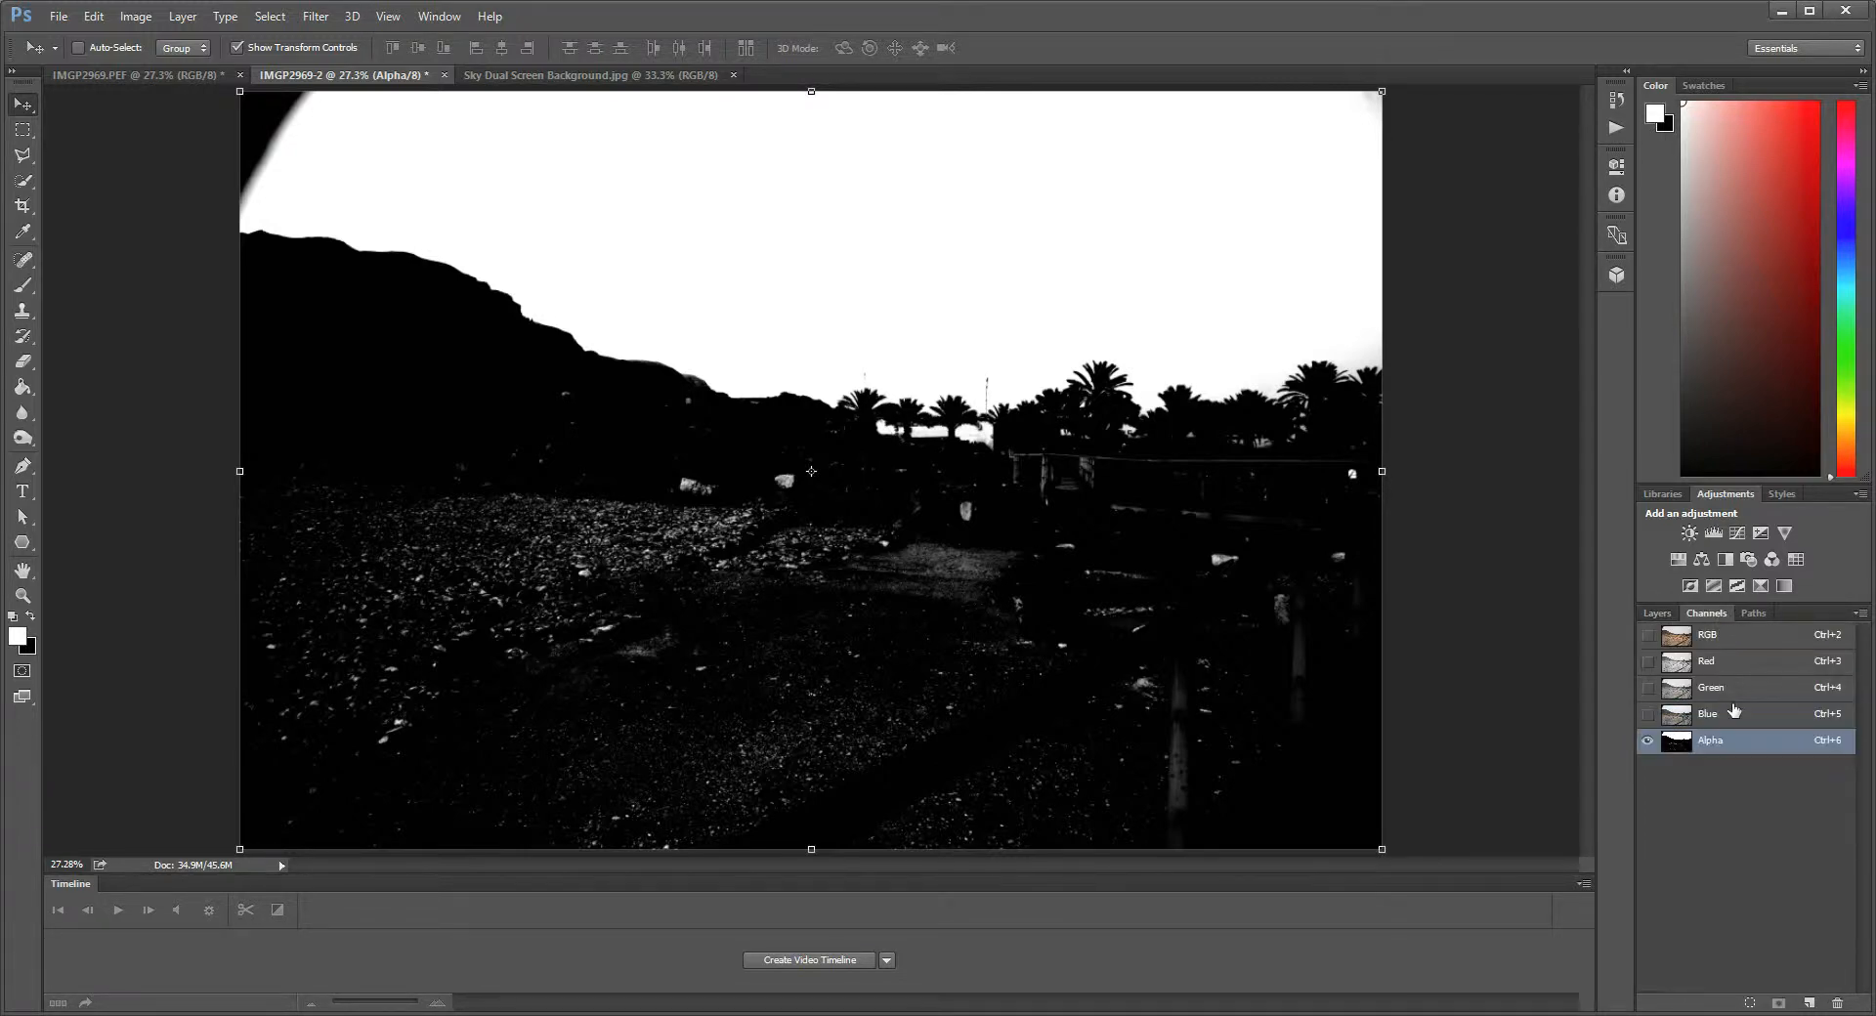
{"action": "left_click", "coordinate": [1700, 635]}
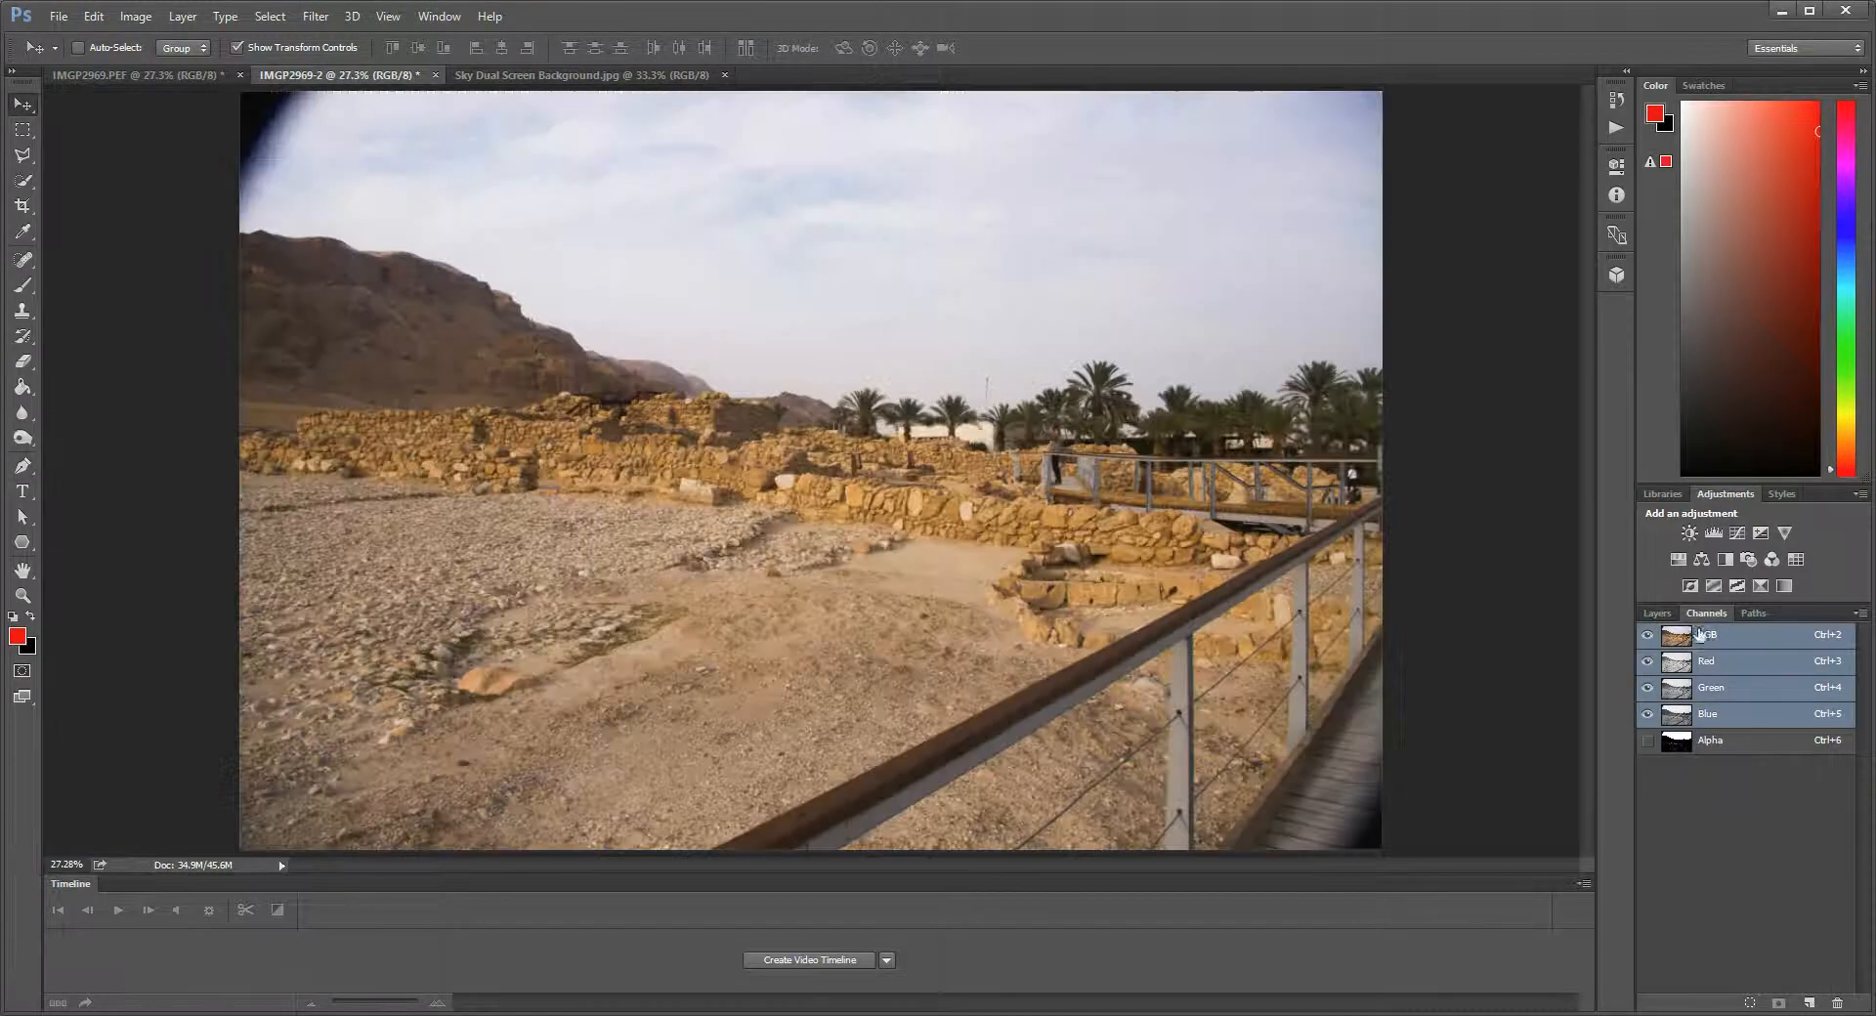
{"action": "left_click", "coordinate": [1647, 613]}
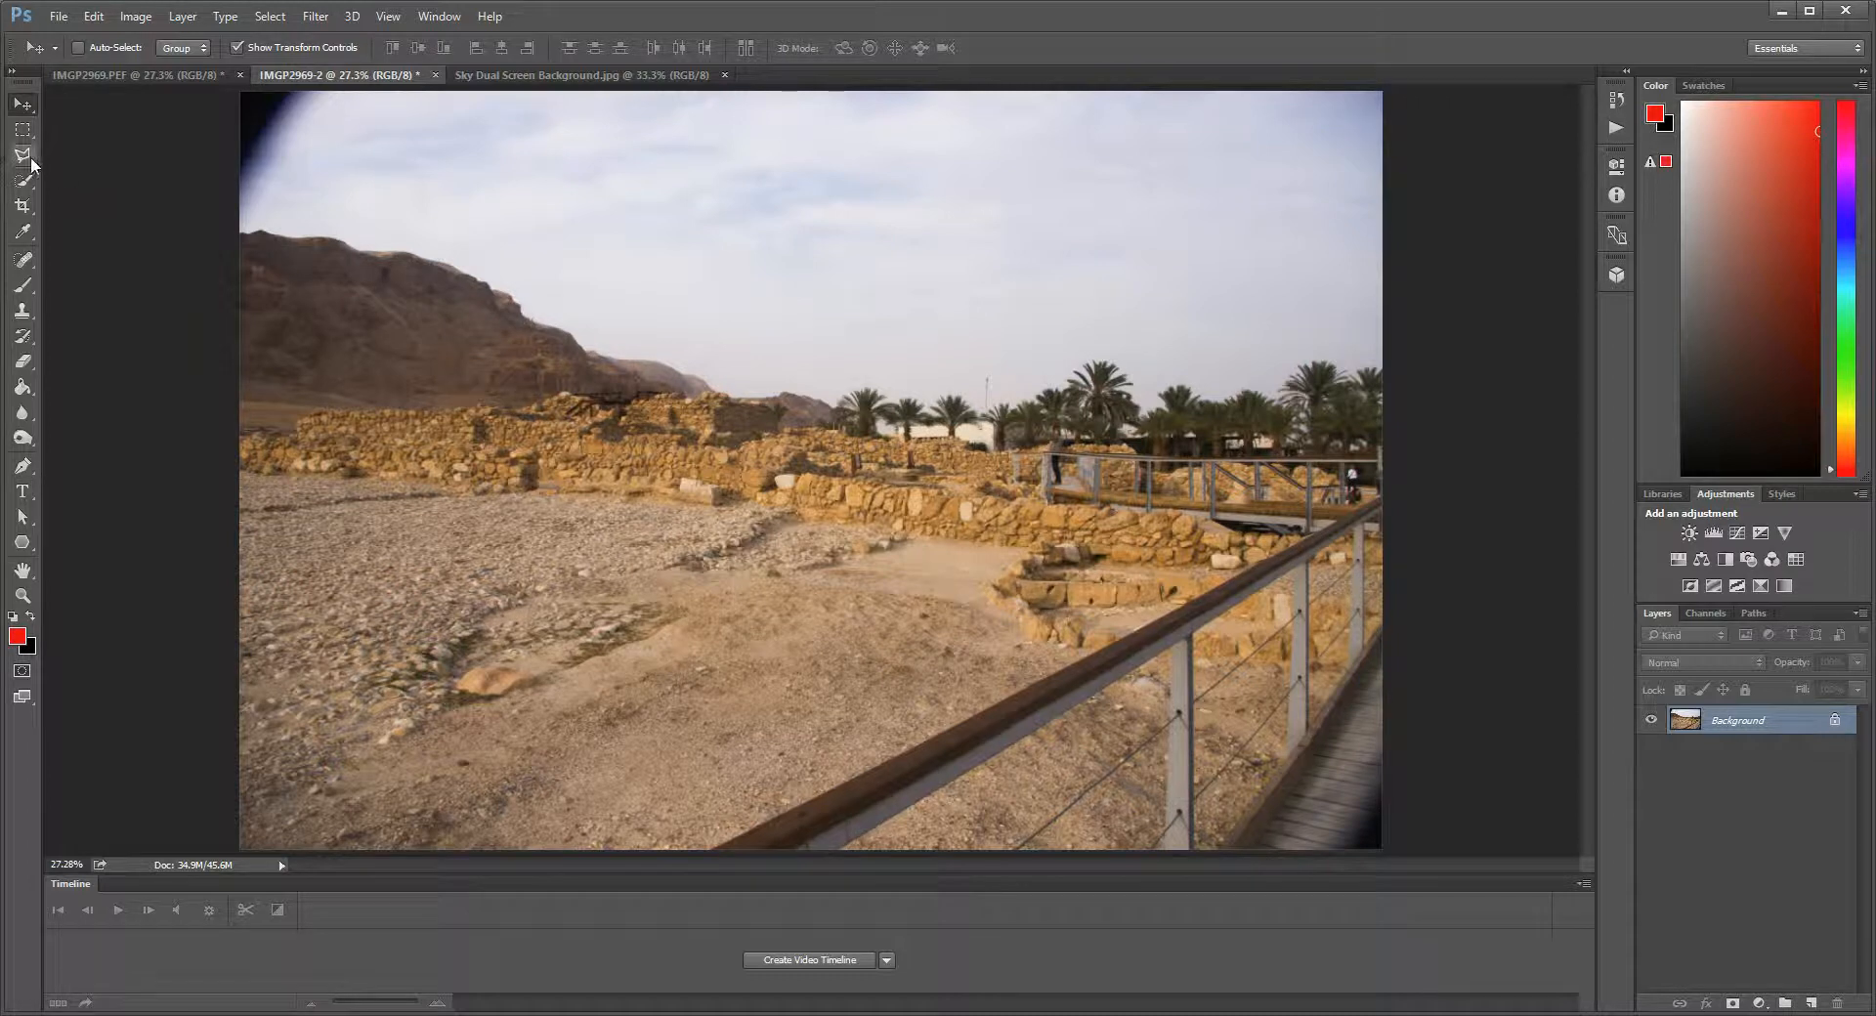
Step: Outline the dark vignetted corner above the mountain with the Polygonal Lasso tool
{"action": "left_click", "coordinate": [236, 232]}
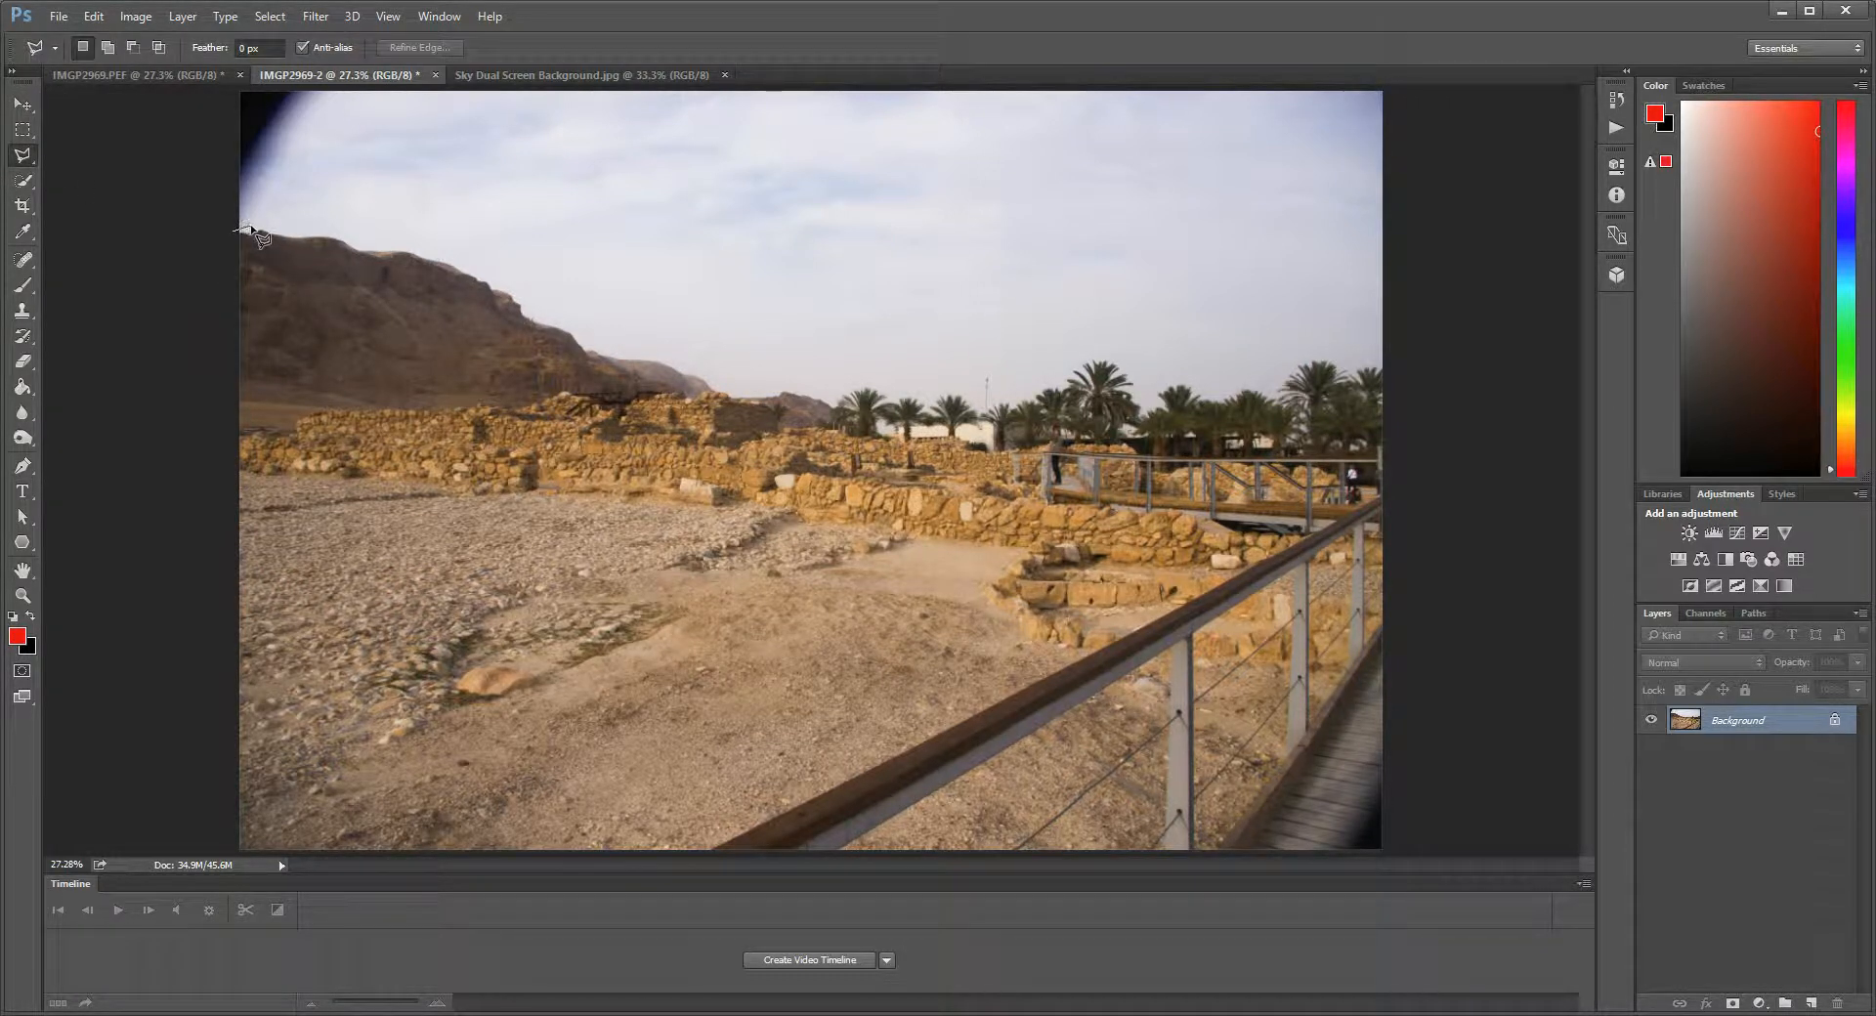
{"action": "left_click", "coordinate": [328, 89]}
{"action": "left_click", "coordinate": [196, 87]}
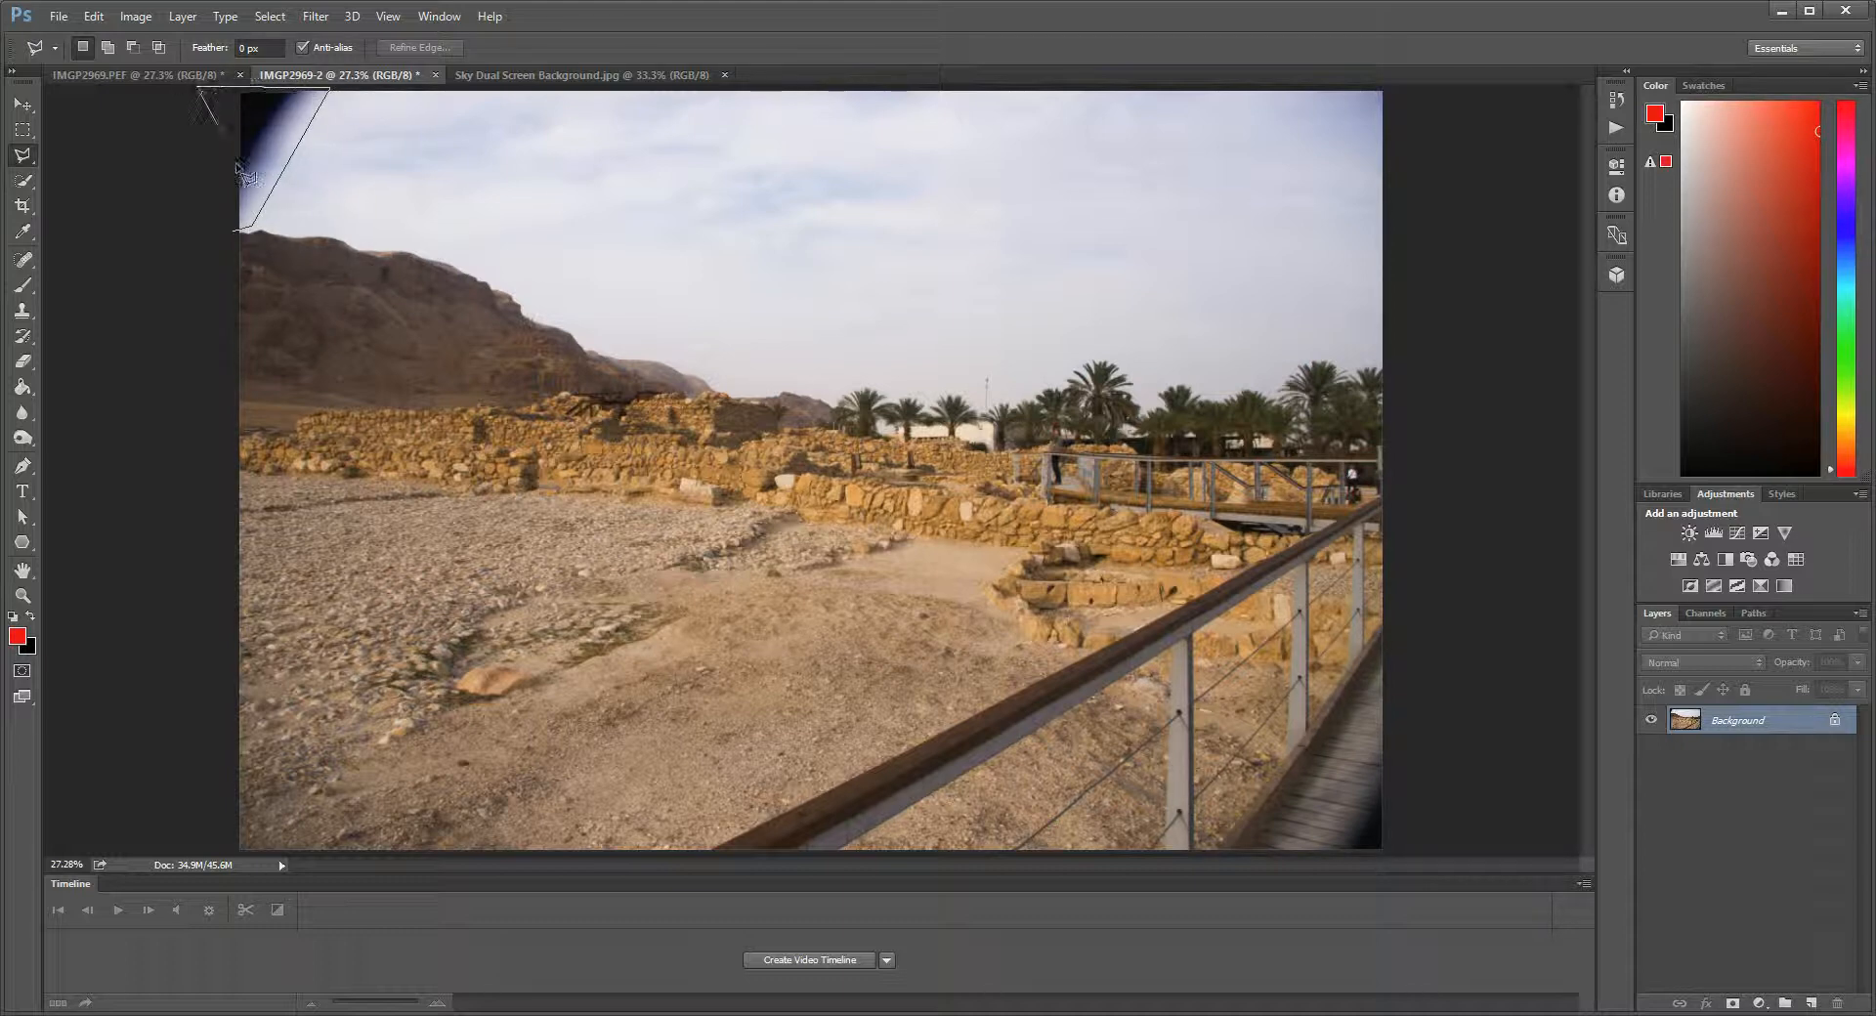
{"action": "left_click", "coordinate": [240, 238]}
Step: Fill the selected dark corner using Content-Aware in Normal mode at 100% opacity, and deselect
{"action": "left_click", "coordinate": [94, 17]}
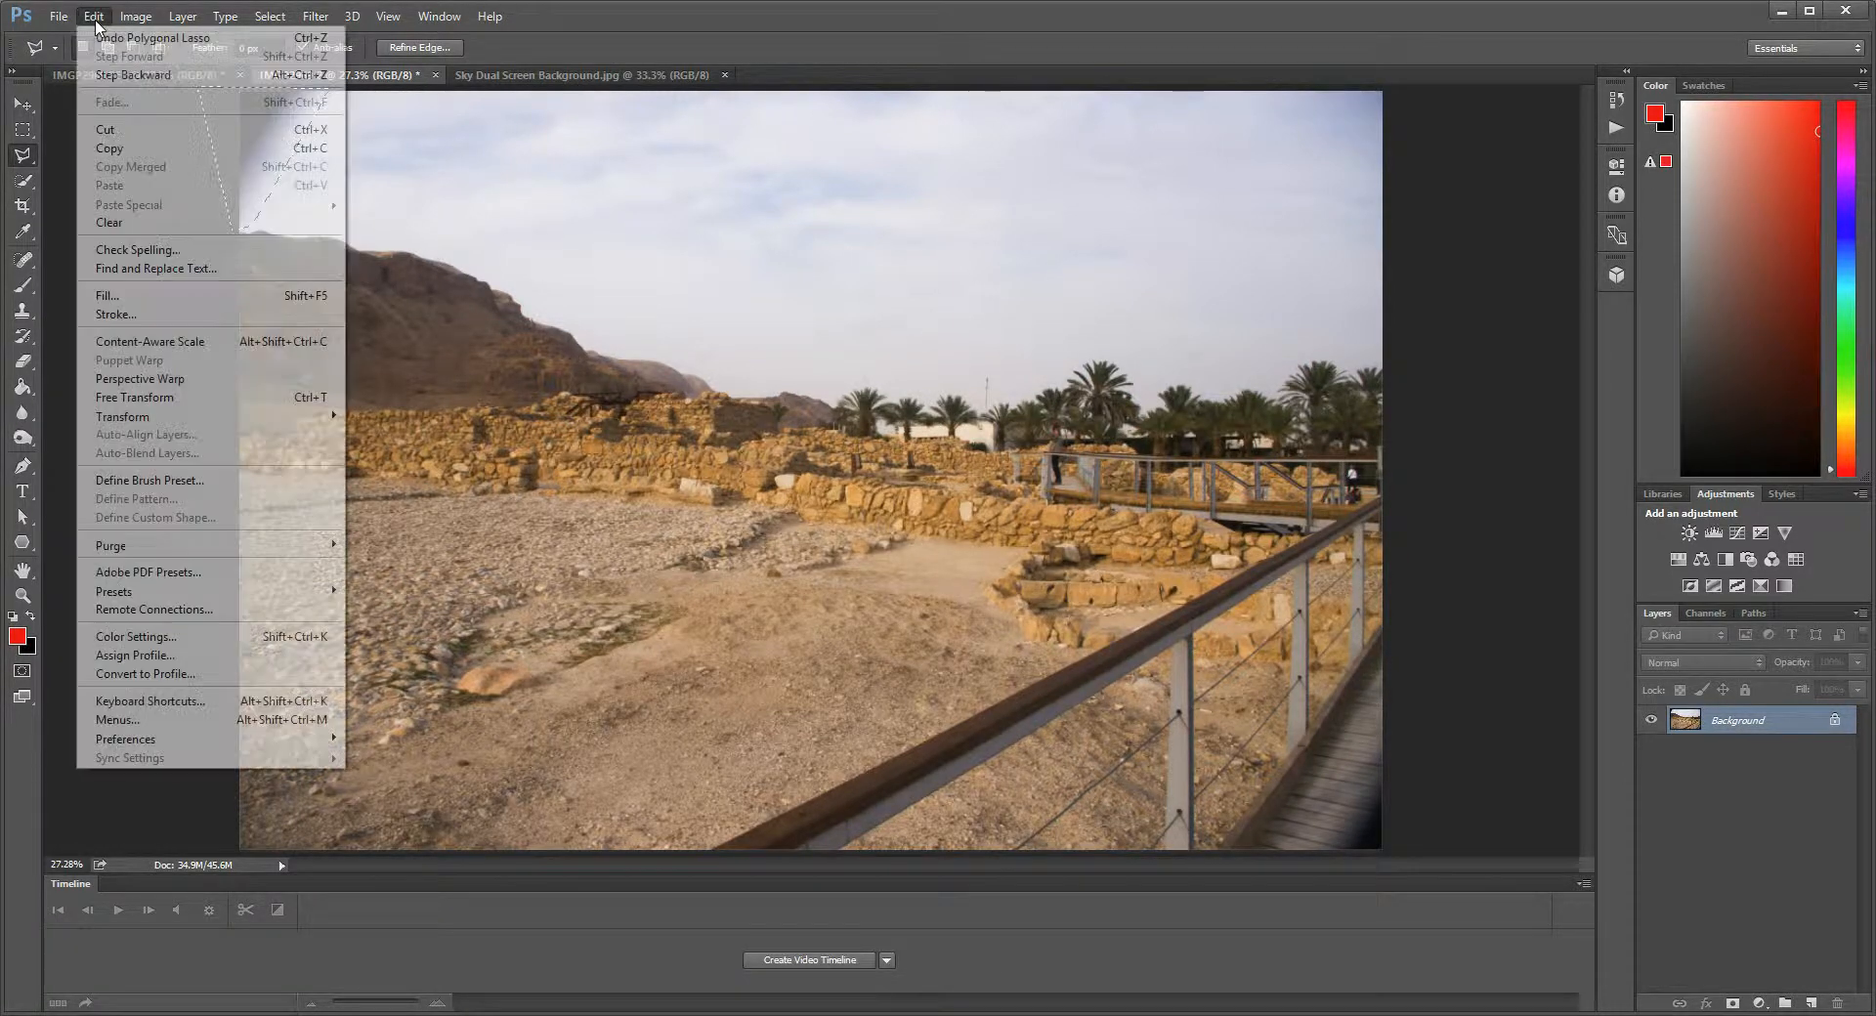
{"action": "left_click", "coordinate": [152, 301]}
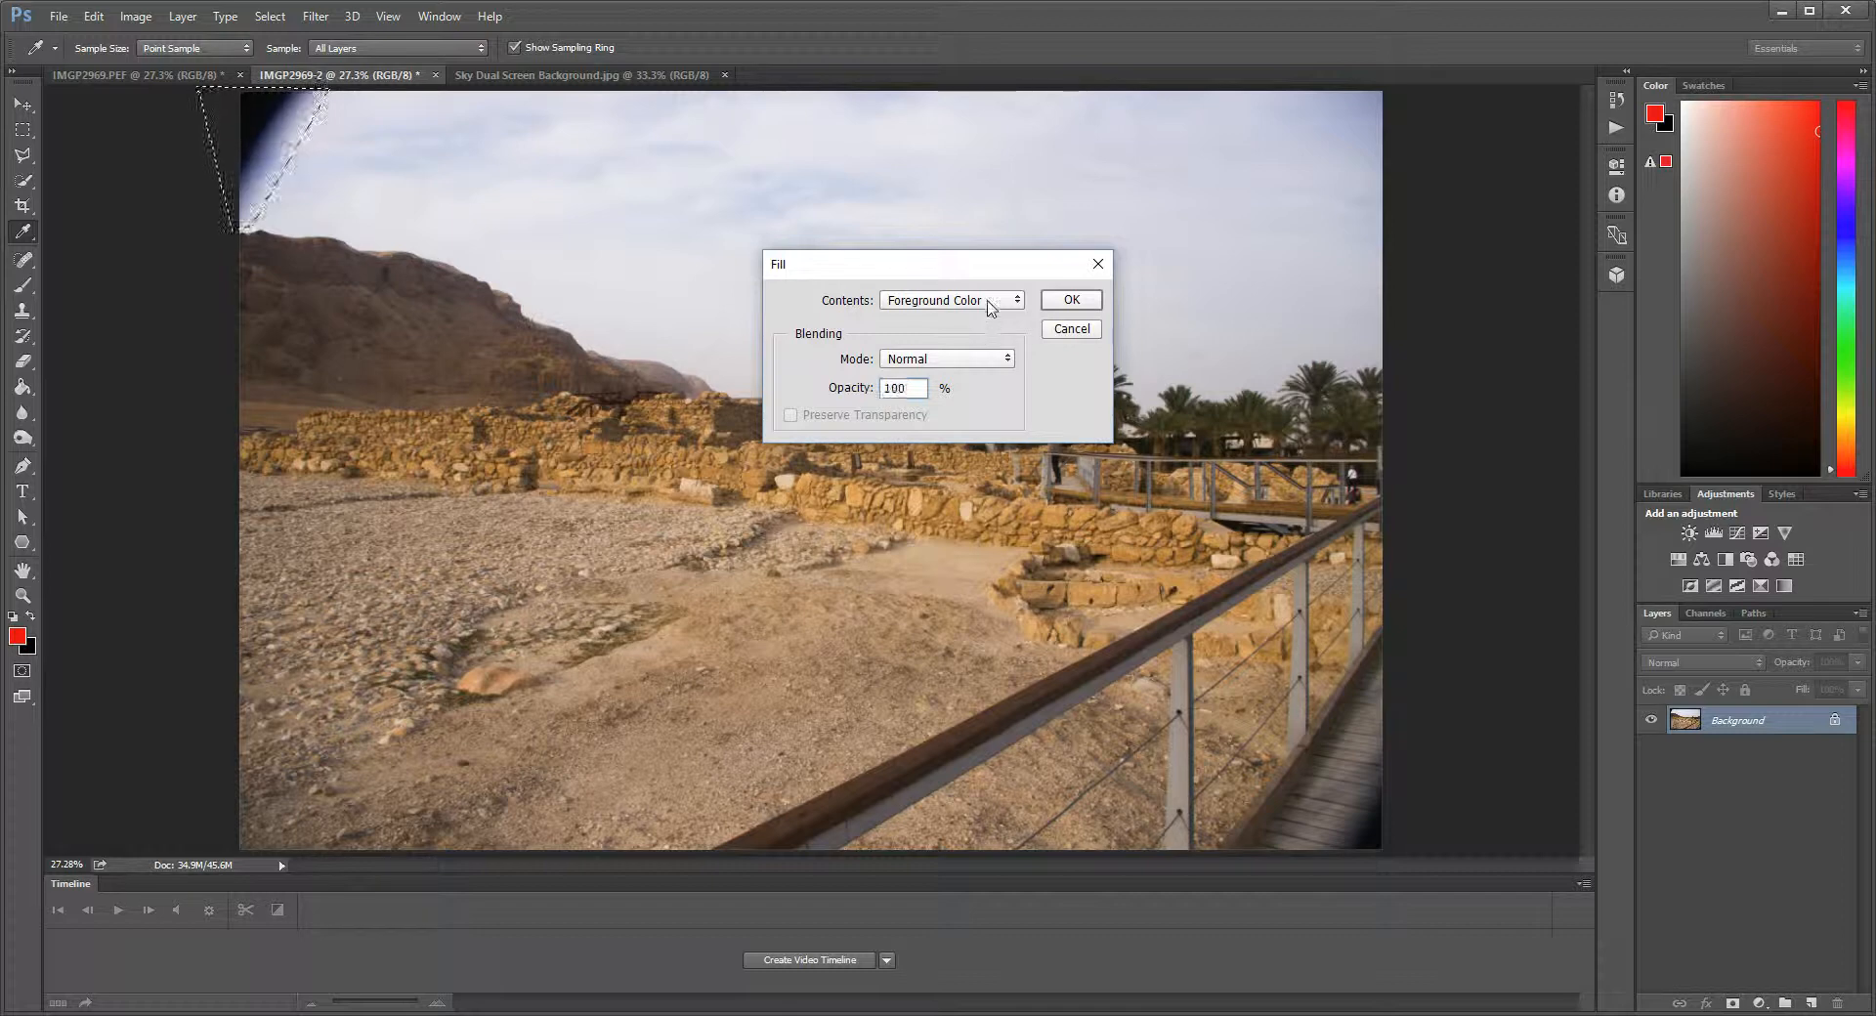
{"action": "left_click", "coordinate": [982, 301]}
{"action": "left_click", "coordinate": [975, 376]}
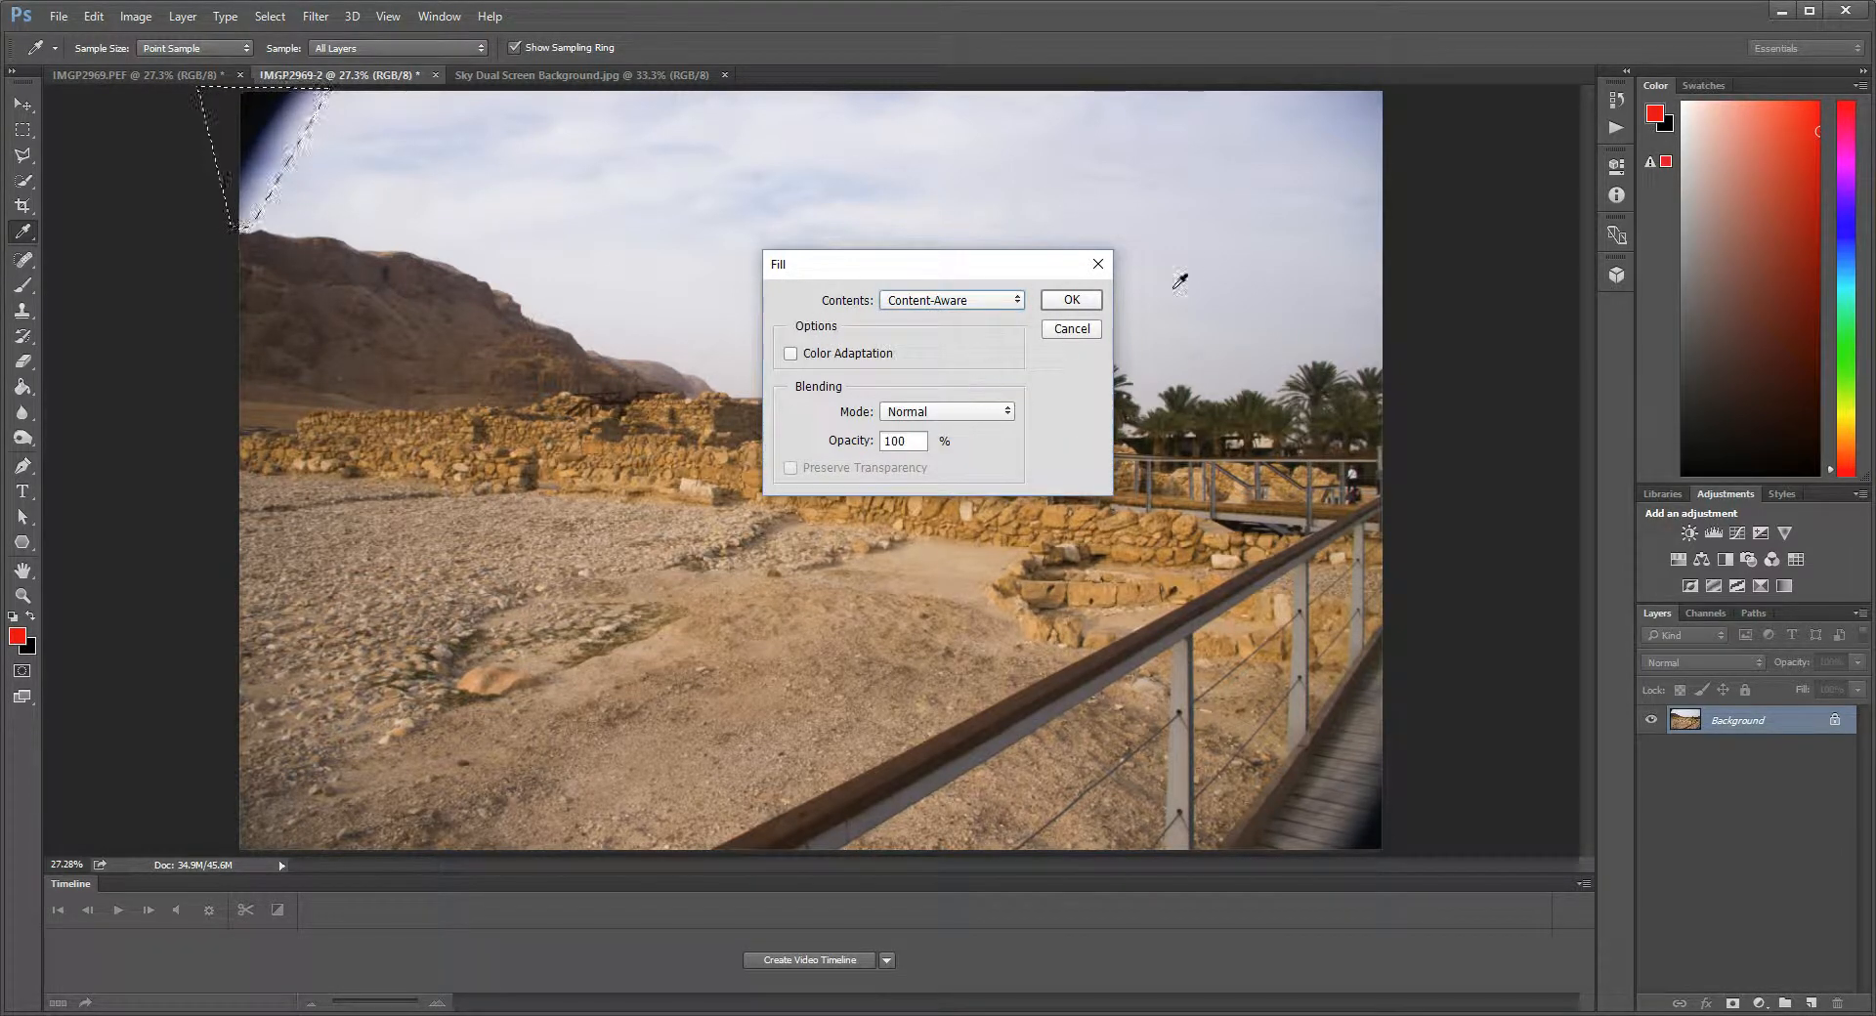
{"action": "left_click", "coordinate": [1065, 305]}
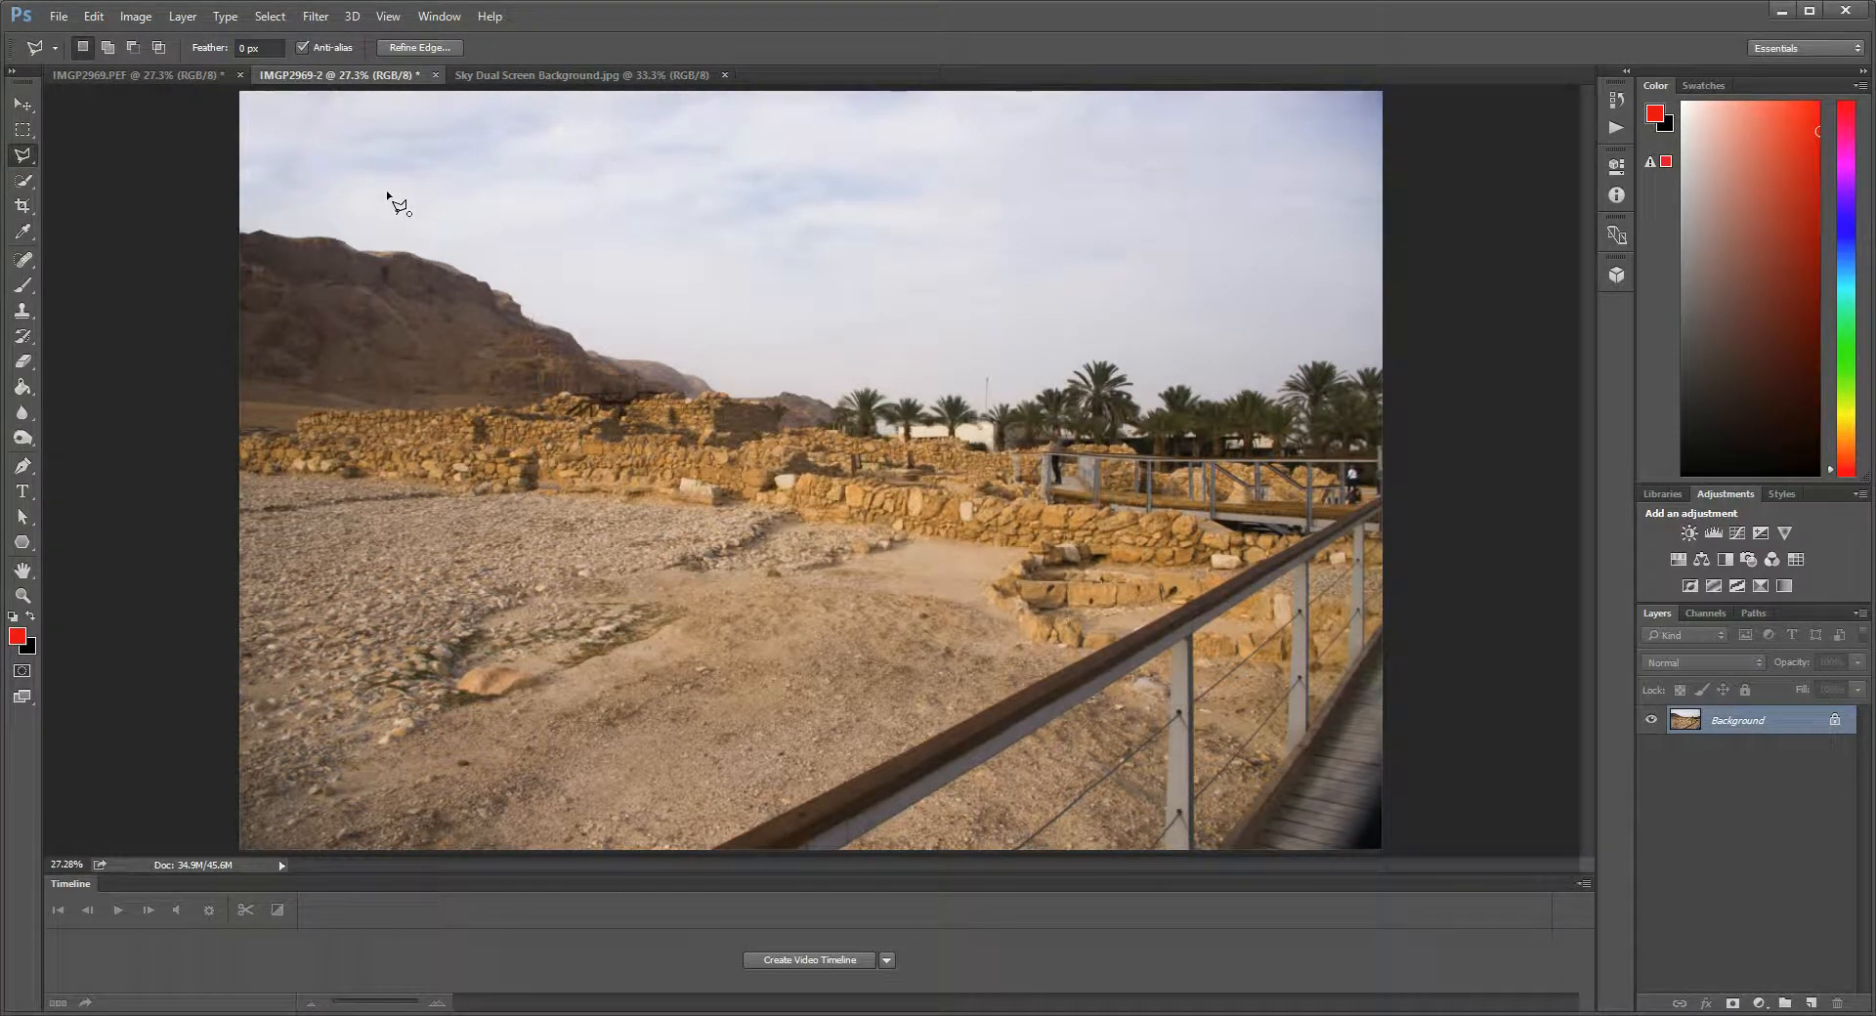
{"action": "key", "text": "ctrl+d"}
Step: In the Alpha channel, outline the black corner of the sky above the mountain with the Polygonal Lasso tool
{"action": "left_click", "coordinate": [1707, 613]}
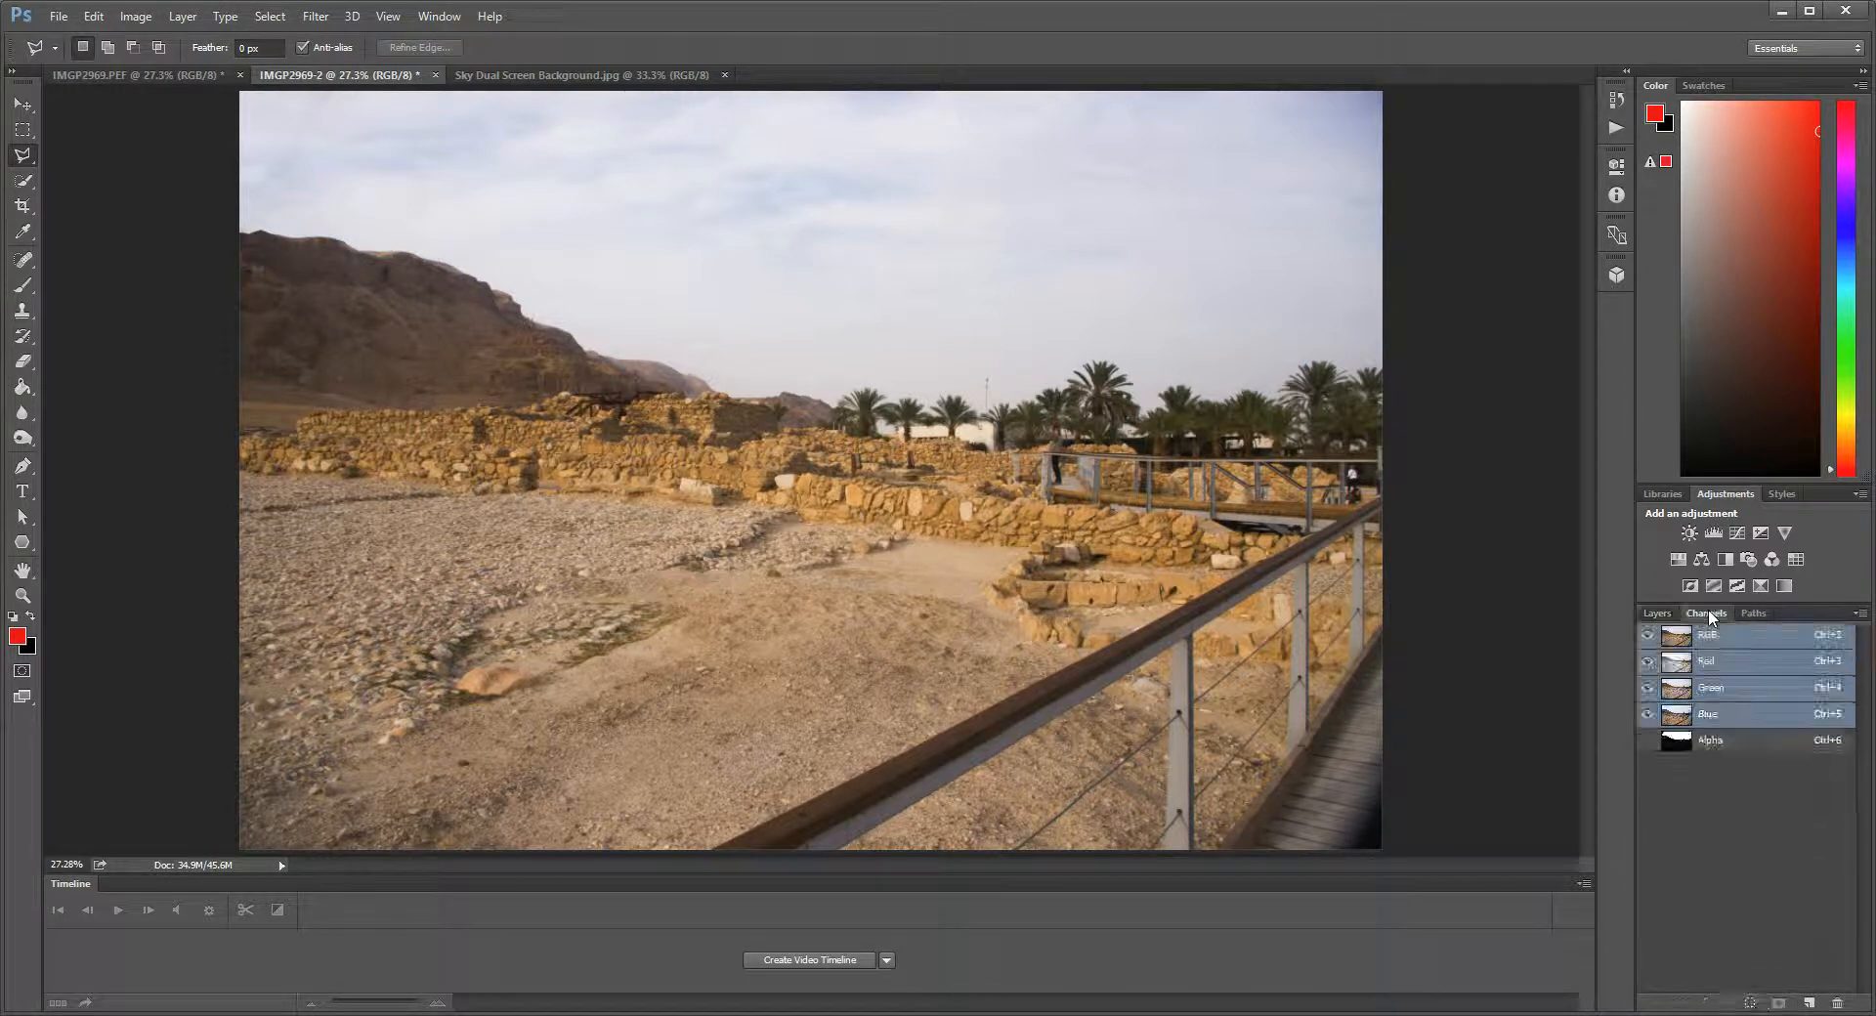
{"action": "left_click", "coordinate": [1702, 741]}
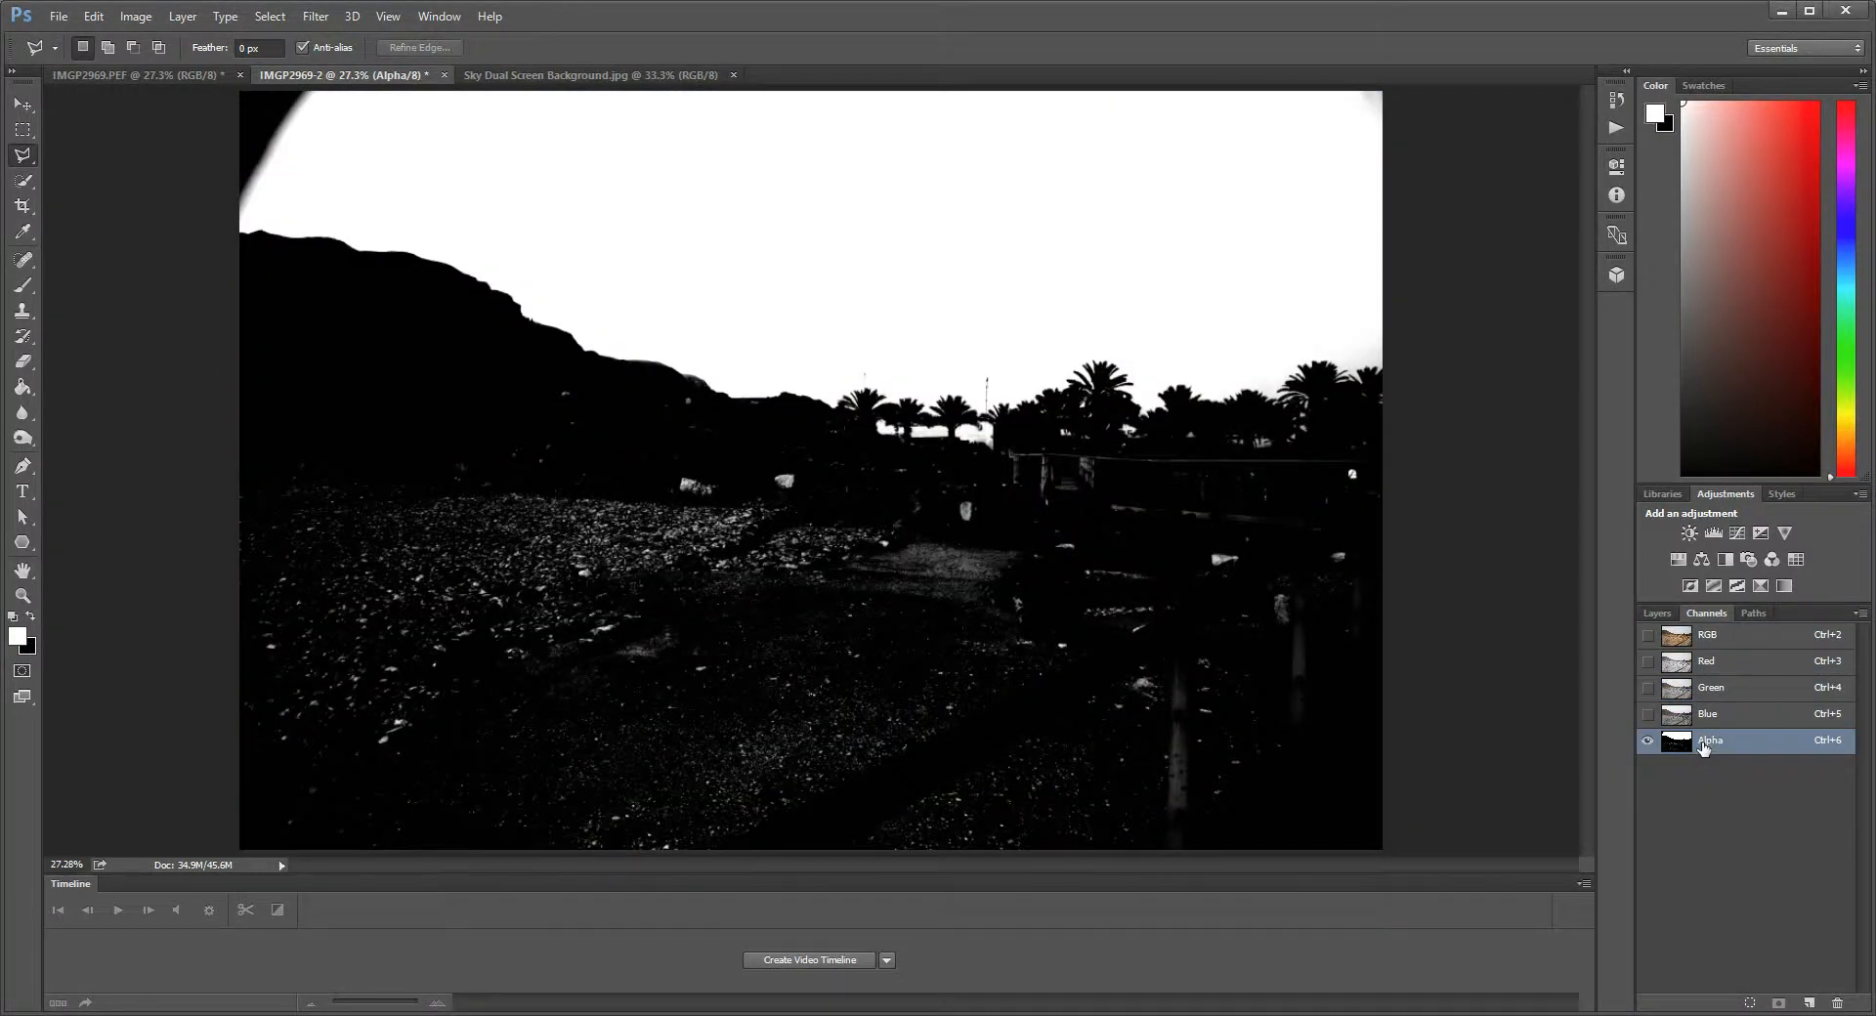
{"action": "left_click", "coordinate": [231, 225]}
{"action": "left_click", "coordinate": [272, 211]}
{"action": "left_click", "coordinate": [328, 87]}
{"action": "left_click", "coordinate": [221, 88]}
{"action": "left_click", "coordinate": [232, 226]}
Step: Fill the selected corner of the Alpha channel with the white foreground color and deselect
{"action": "key", "text": "alt"}
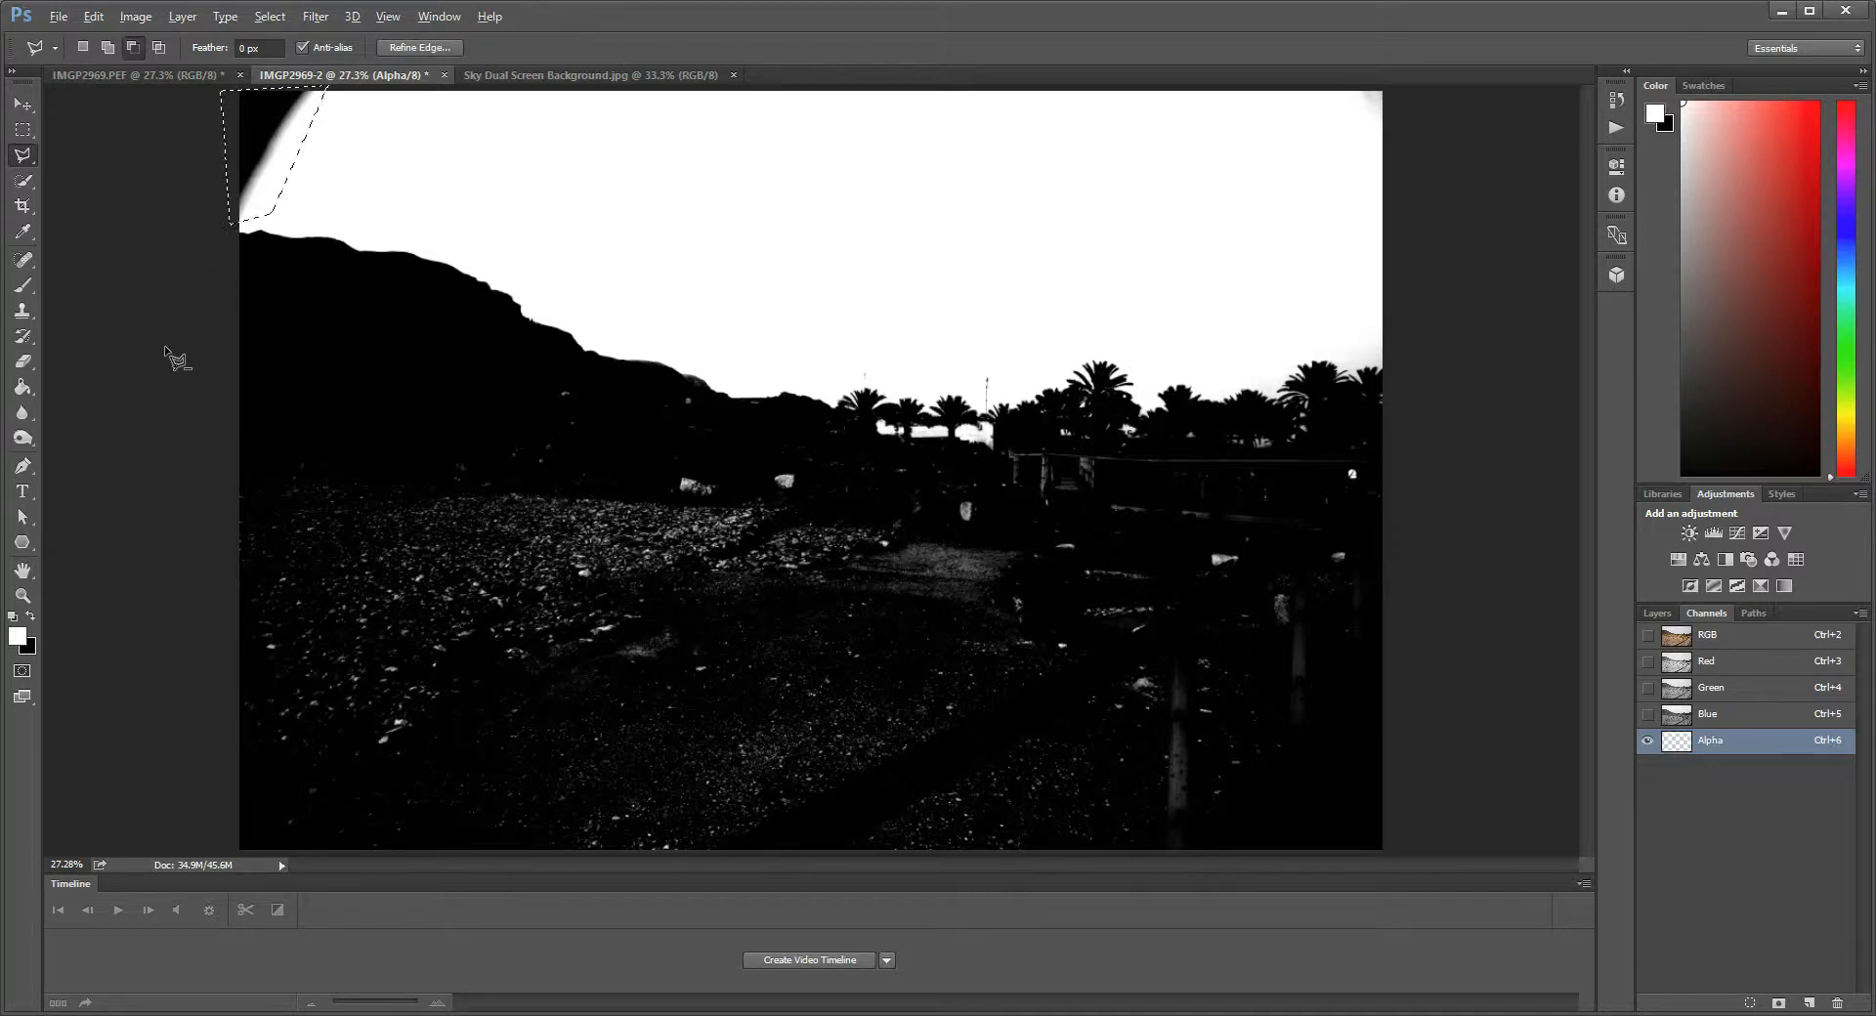
{"action": "key", "text": "alt+BackSpace"}
{"action": "left_click", "coordinate": [358, 183]}
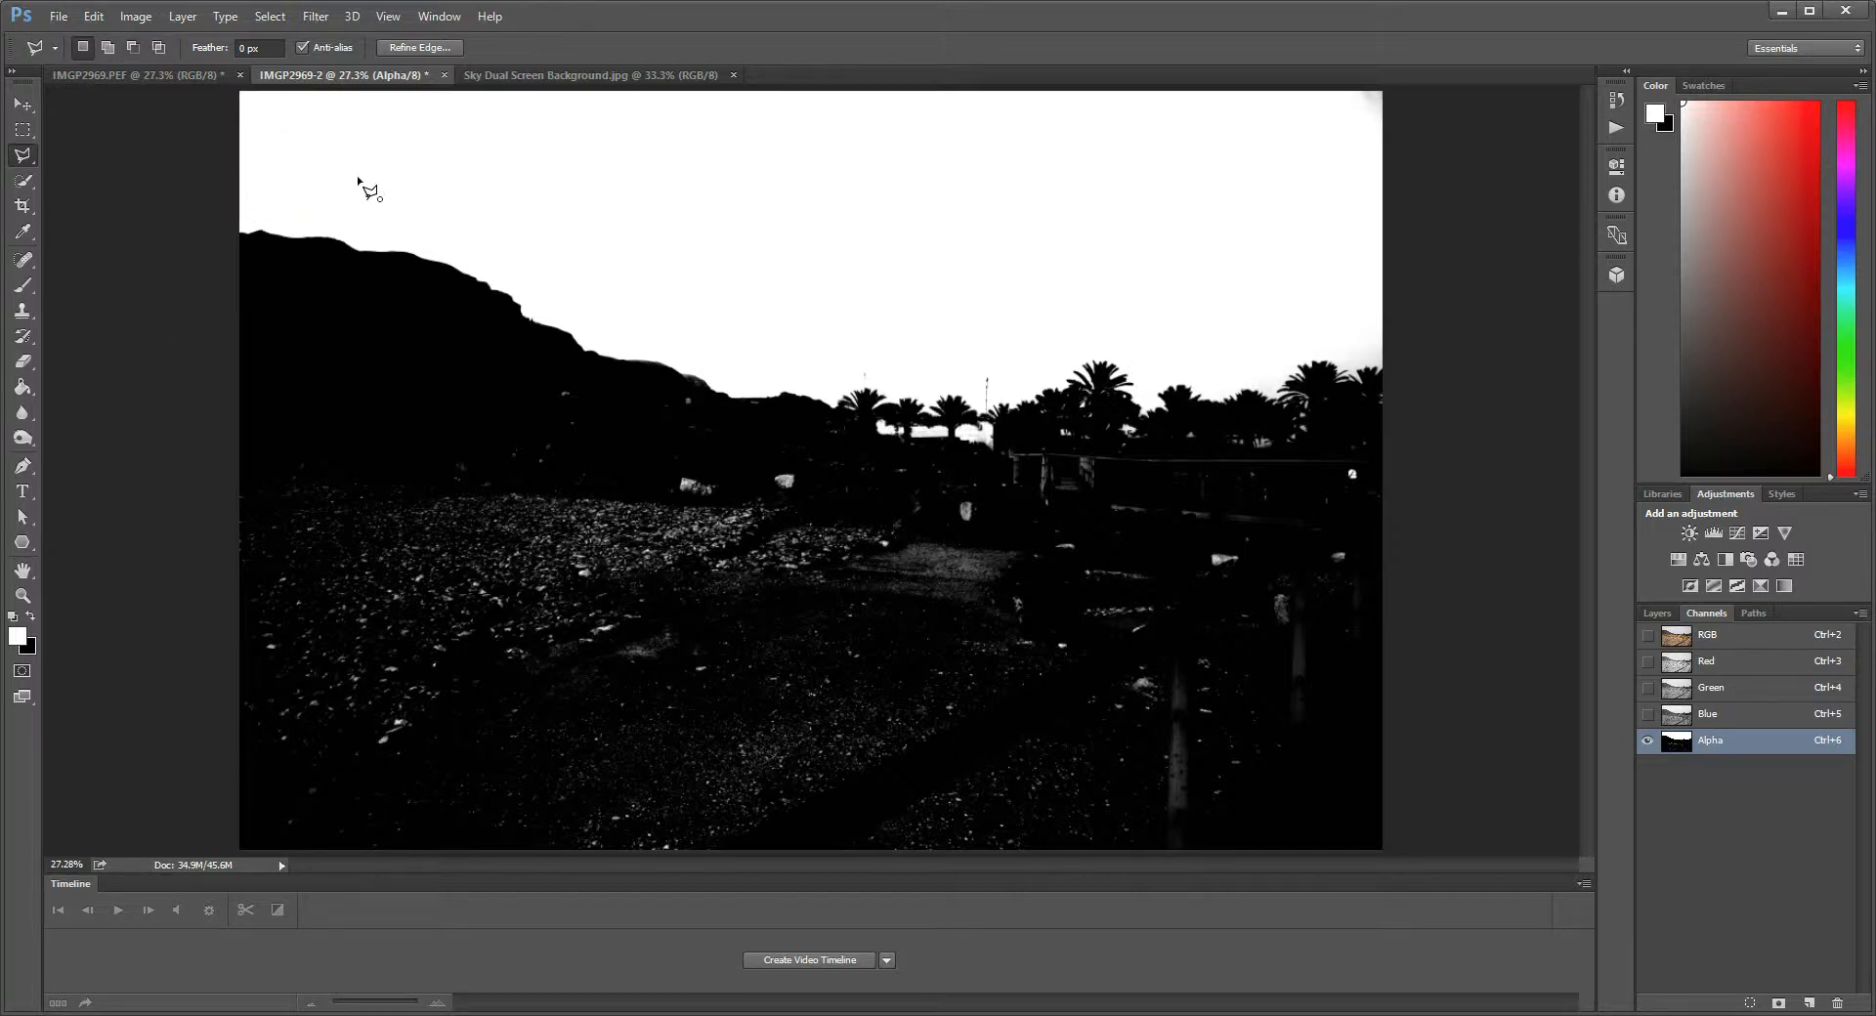
{"action": "left_click", "coordinate": [361, 184]}
Step: In the Alpha channel, outline the speckled ground below the mountain and tree line with the freehand Lasso, fill it with black, and deselect
{"action": "right_click", "coordinate": [28, 156]}
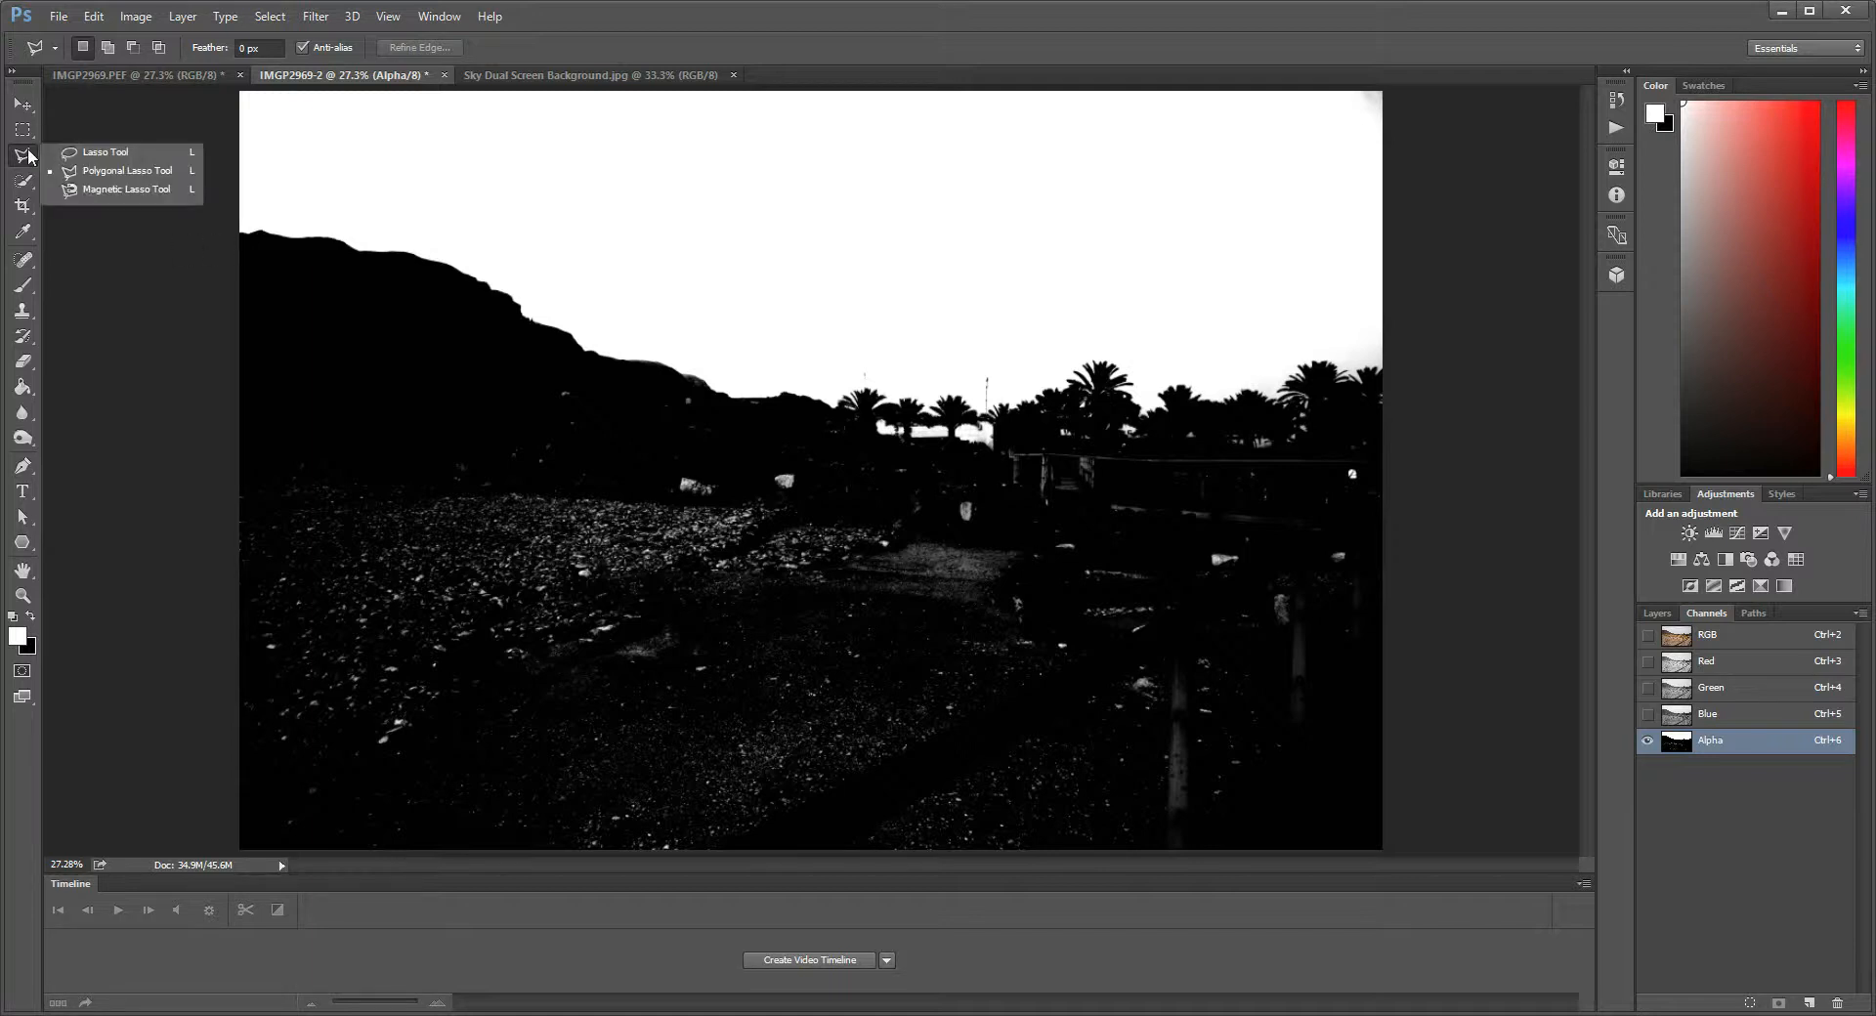
{"action": "left_click", "coordinate": [150, 153]}
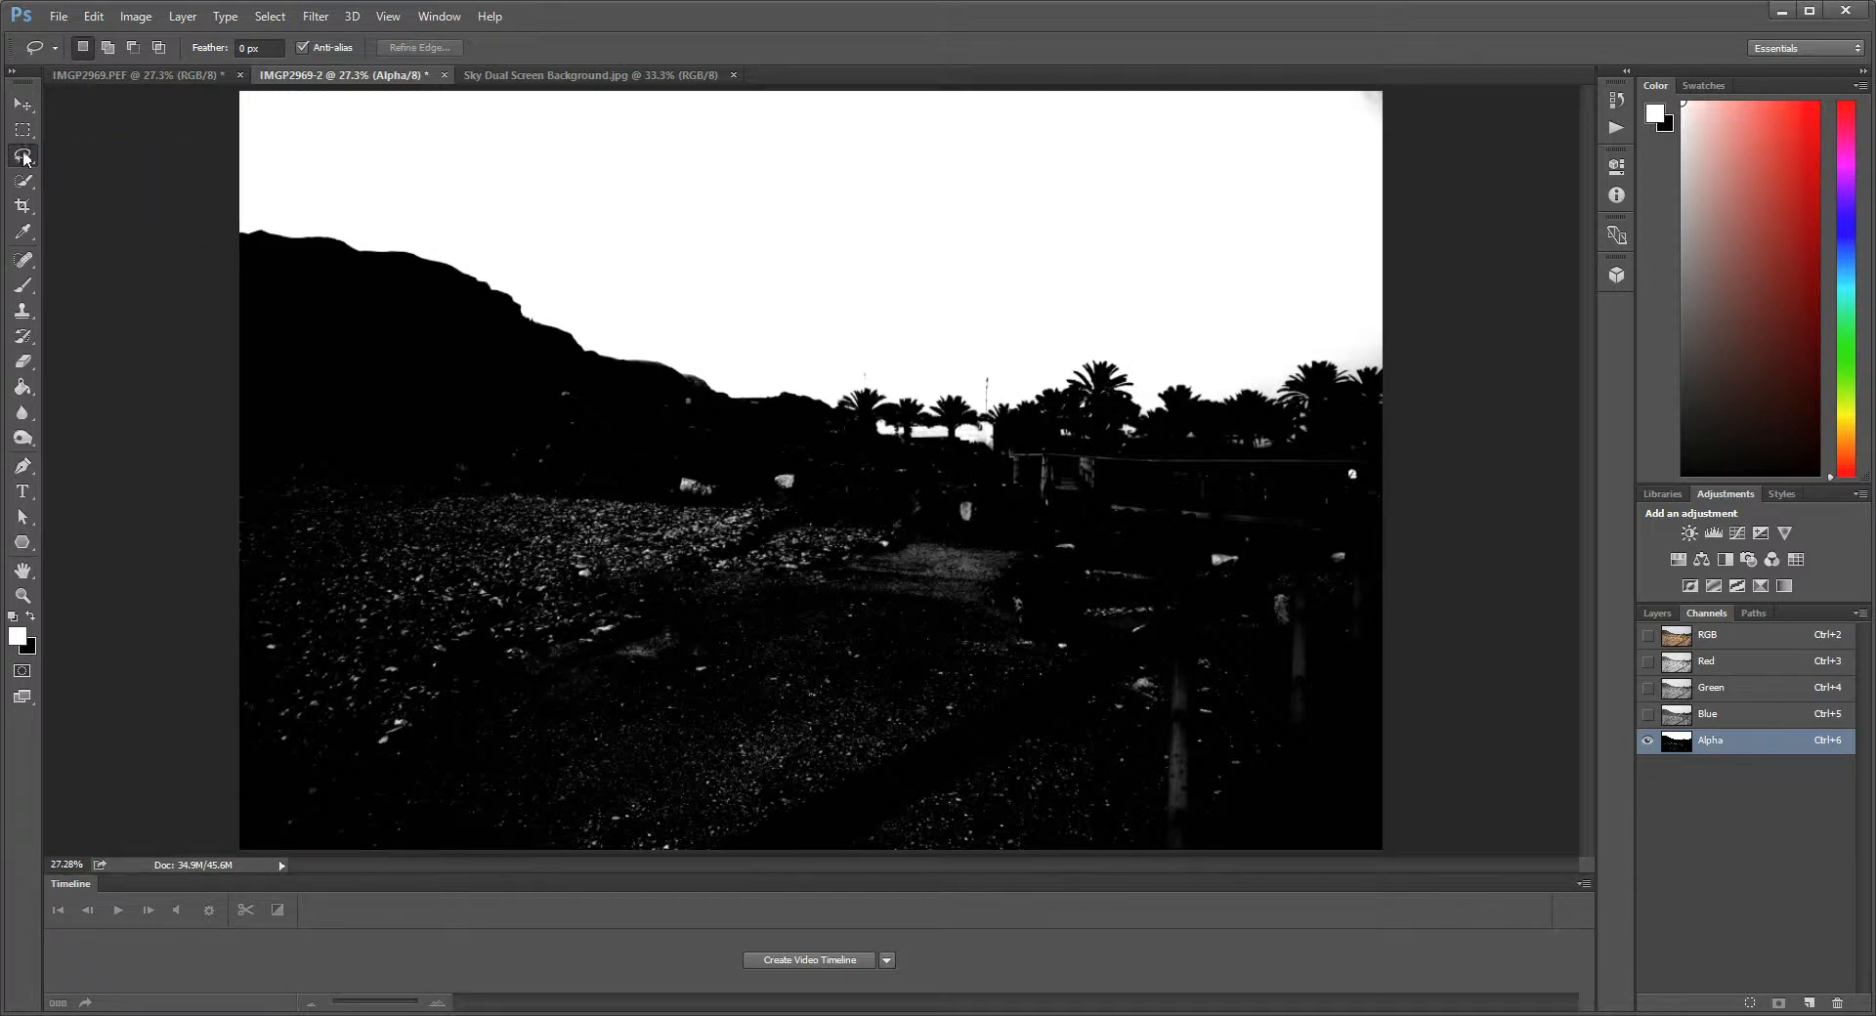
{"action": "mouse_move", "coordinate": [235, 246]}
{"action": "left_mouse_down"}
{"action": "mouse_move", "coordinate": [412, 283]}
{"action": "mouse_move", "coordinate": [611, 389]}
{"action": "mouse_move", "coordinate": [817, 414]}
{"action": "mouse_move", "coordinate": [897, 462]}
{"action": "mouse_move", "coordinate": [1403, 469]}
{"action": "mouse_move", "coordinate": [1472, 489]}
{"action": "mouse_move", "coordinate": [1502, 832]}
{"action": "mouse_move", "coordinate": [10, 887]}
{"action": "mouse_move", "coordinate": [10, 929]}
{"action": "mouse_move", "coordinate": [14, 509]}
{"action": "mouse_move", "coordinate": [88, 257]}
{"action": "left_mouse_up"}
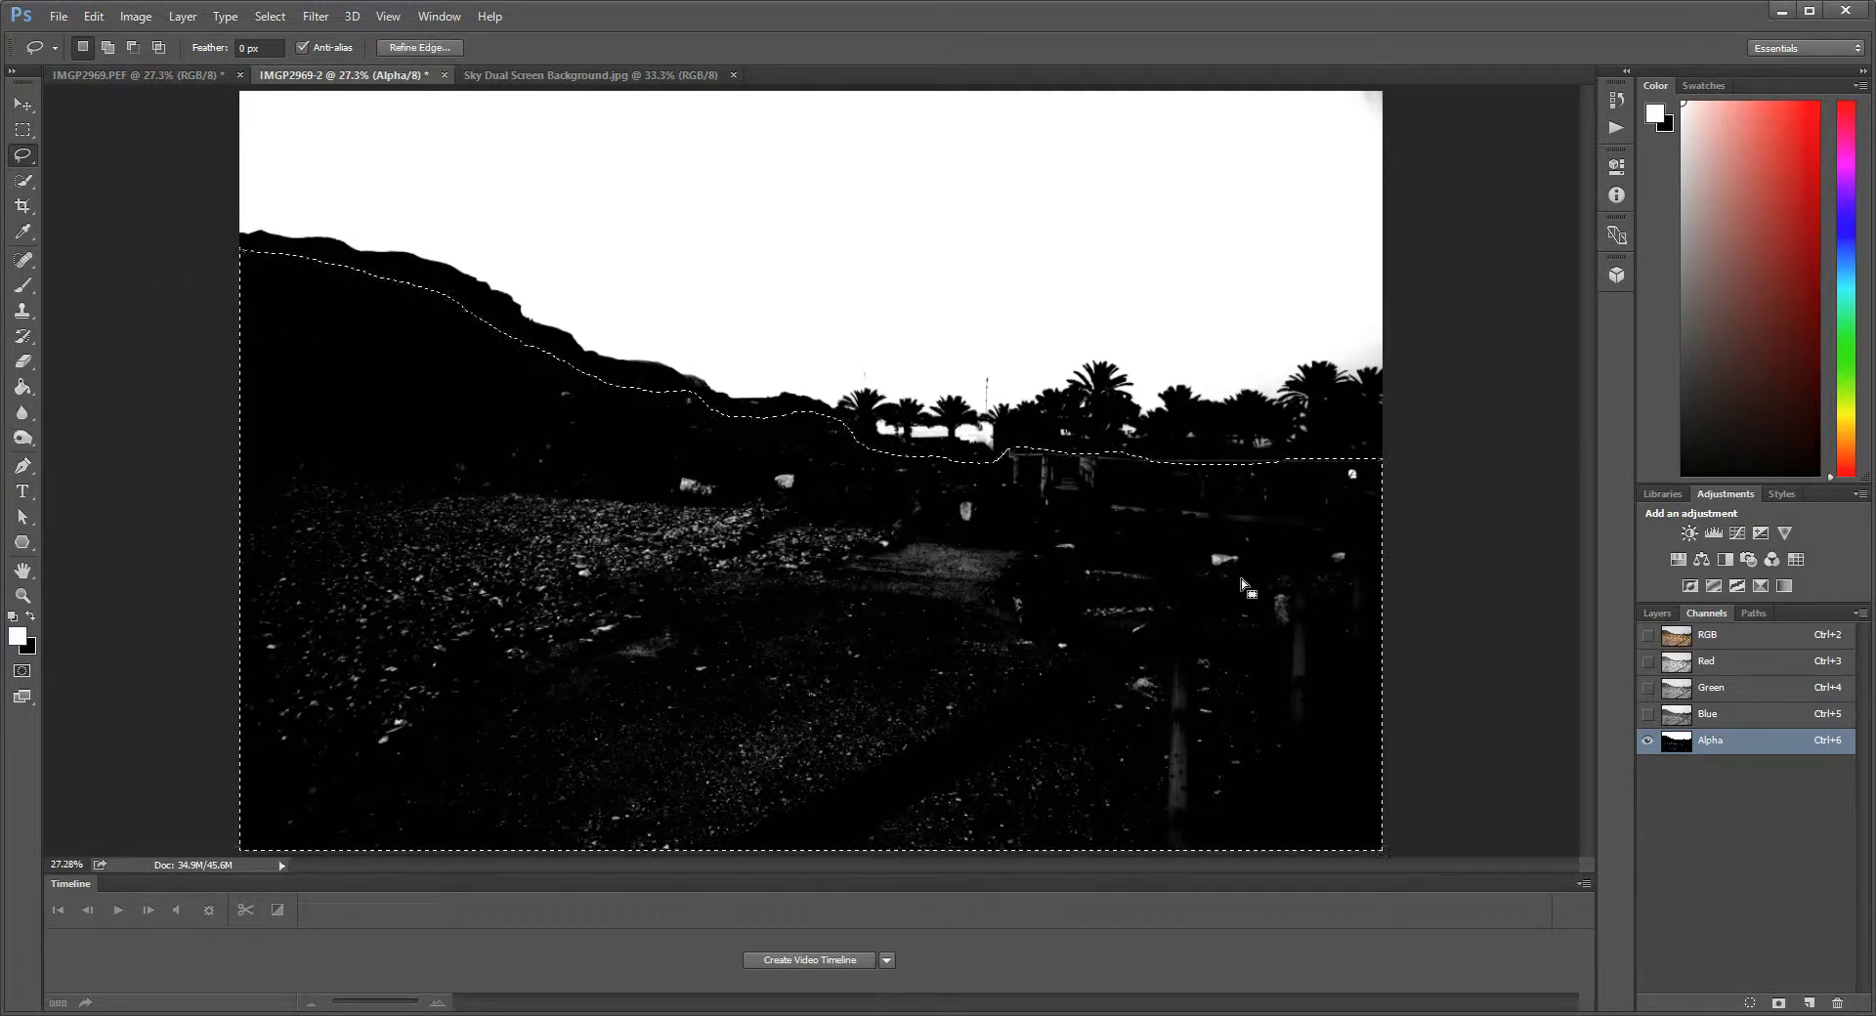
{"action": "key", "text": "x"}
{"action": "key", "text": "alt"}
{"action": "key", "text": "alt+BackSpace"}
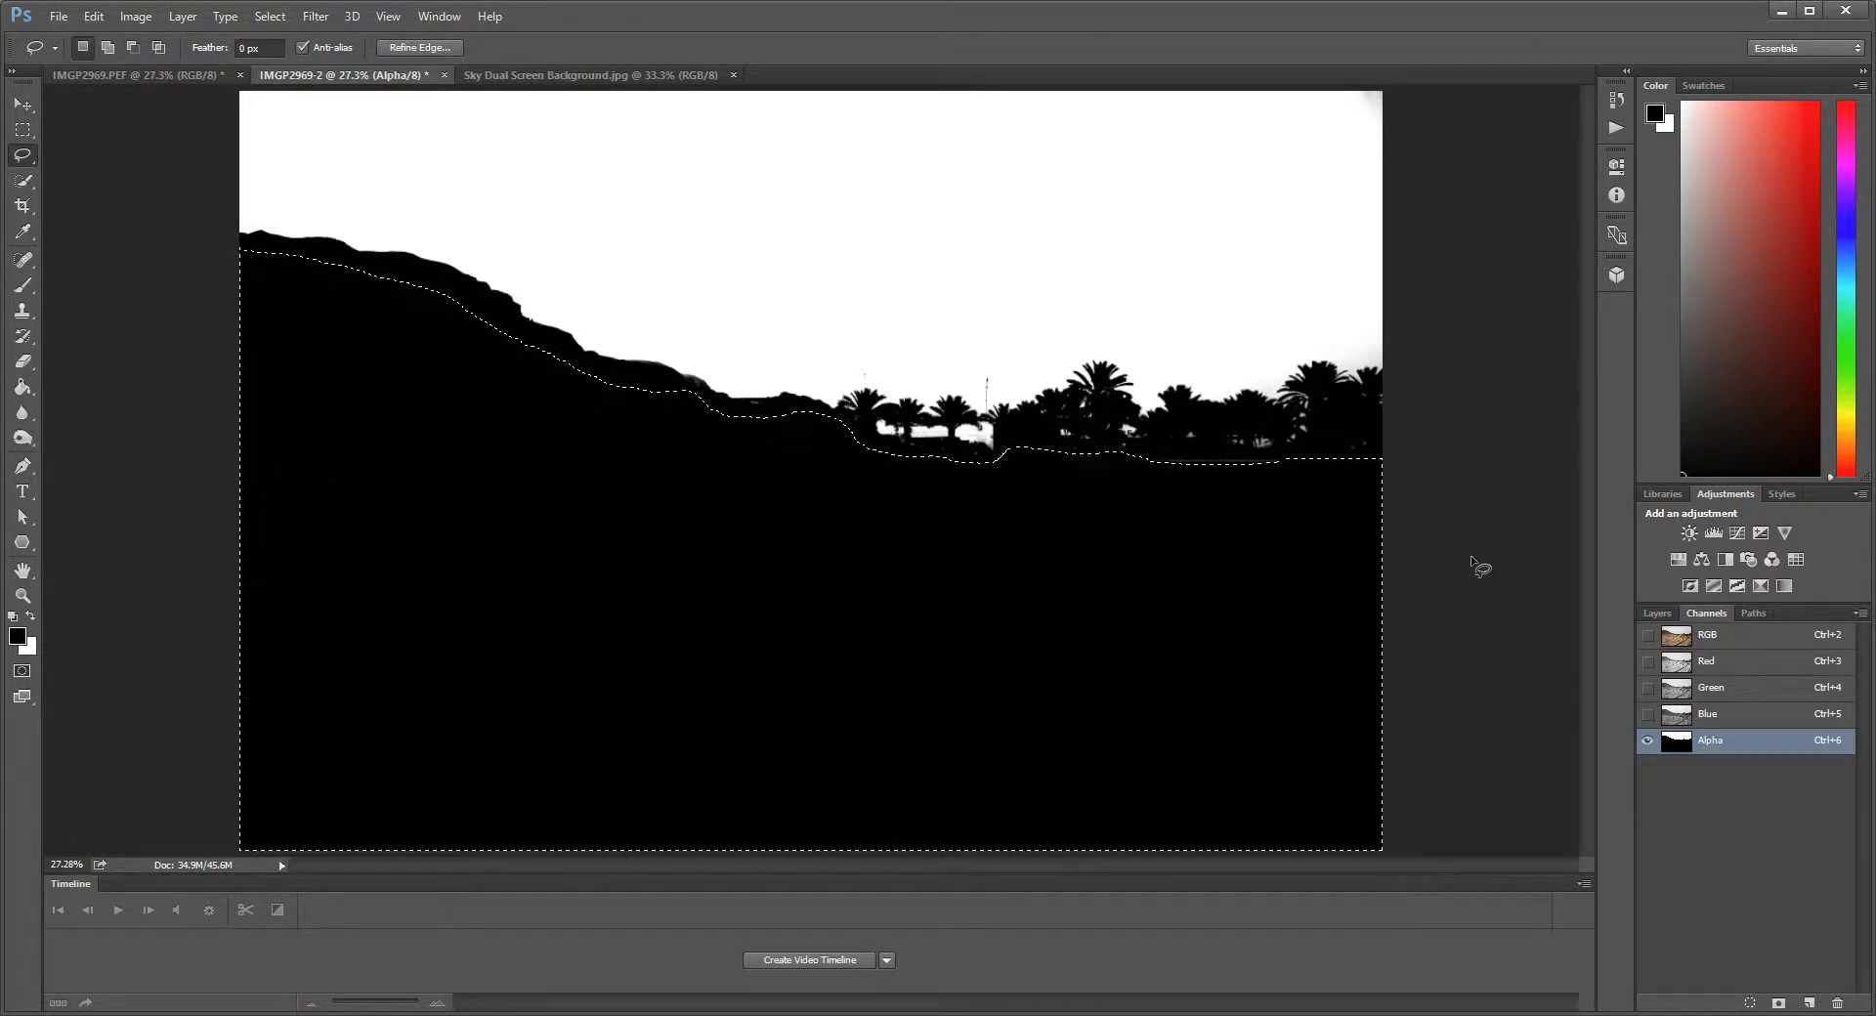
{"action": "key", "text": "ctrl+d"}
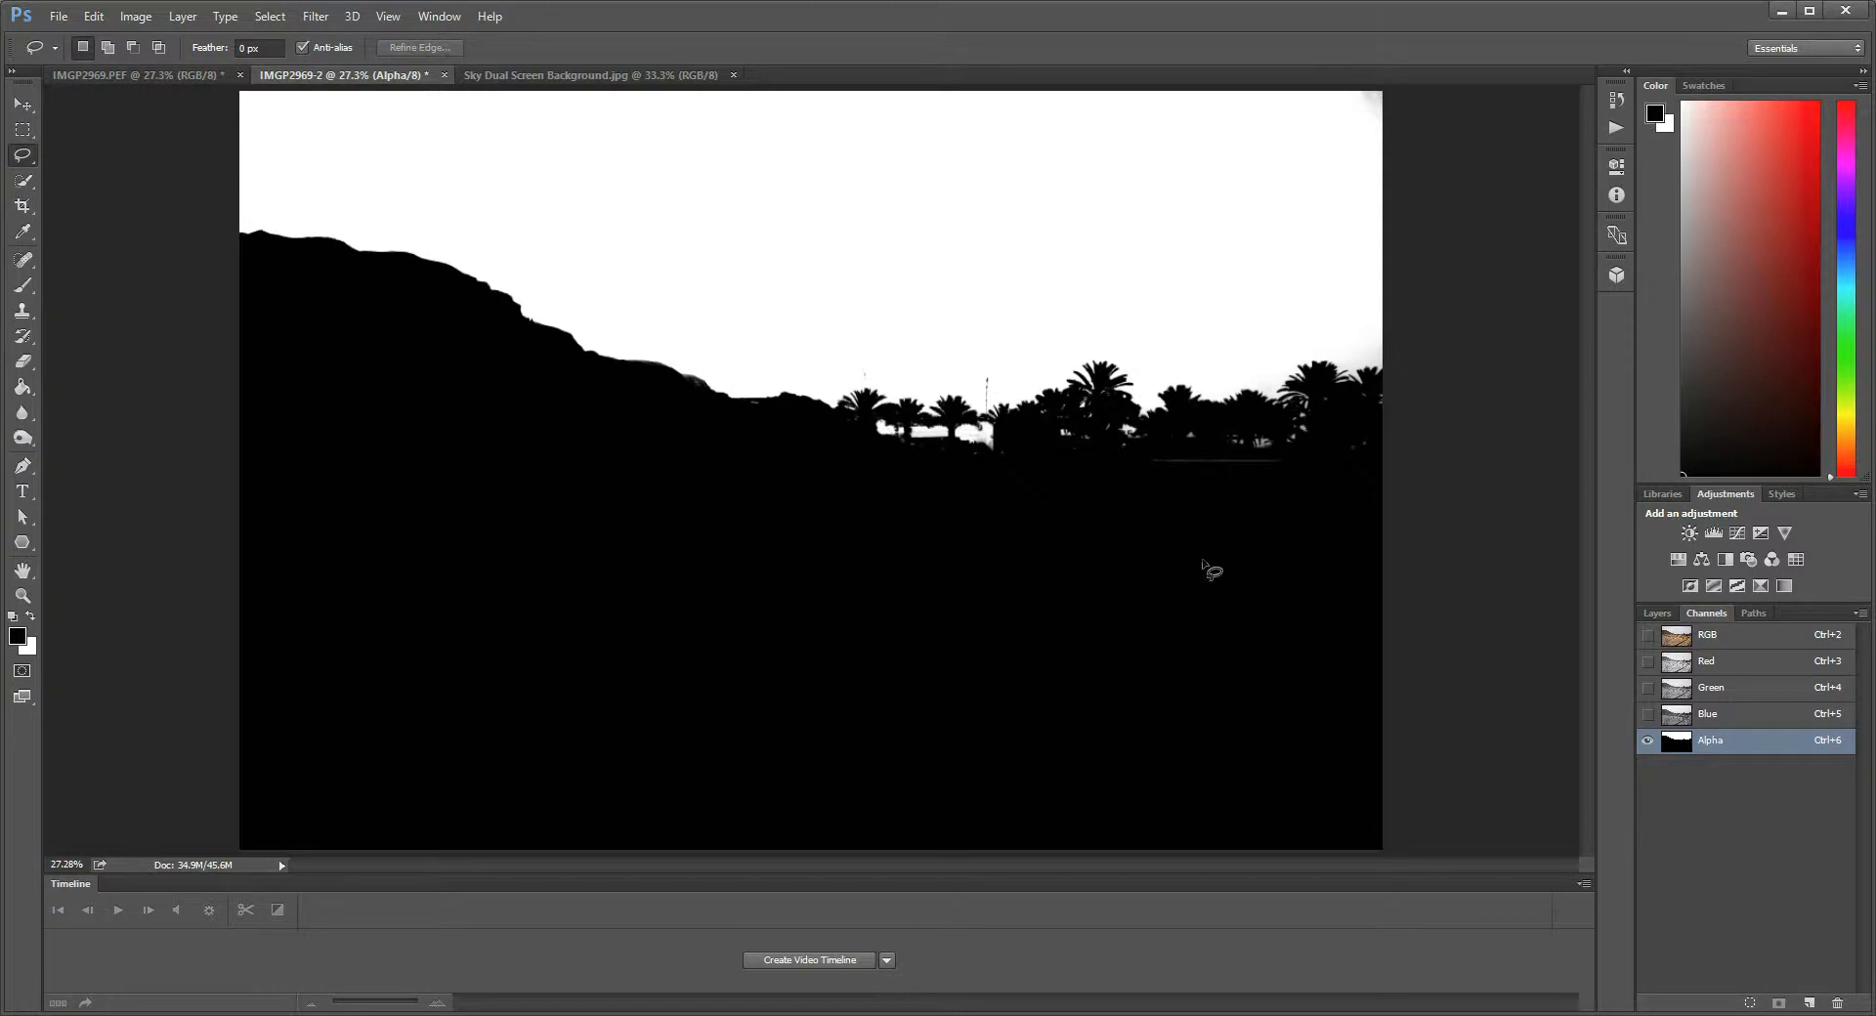
{"action": "right_click", "coordinate": [1189, 498]}
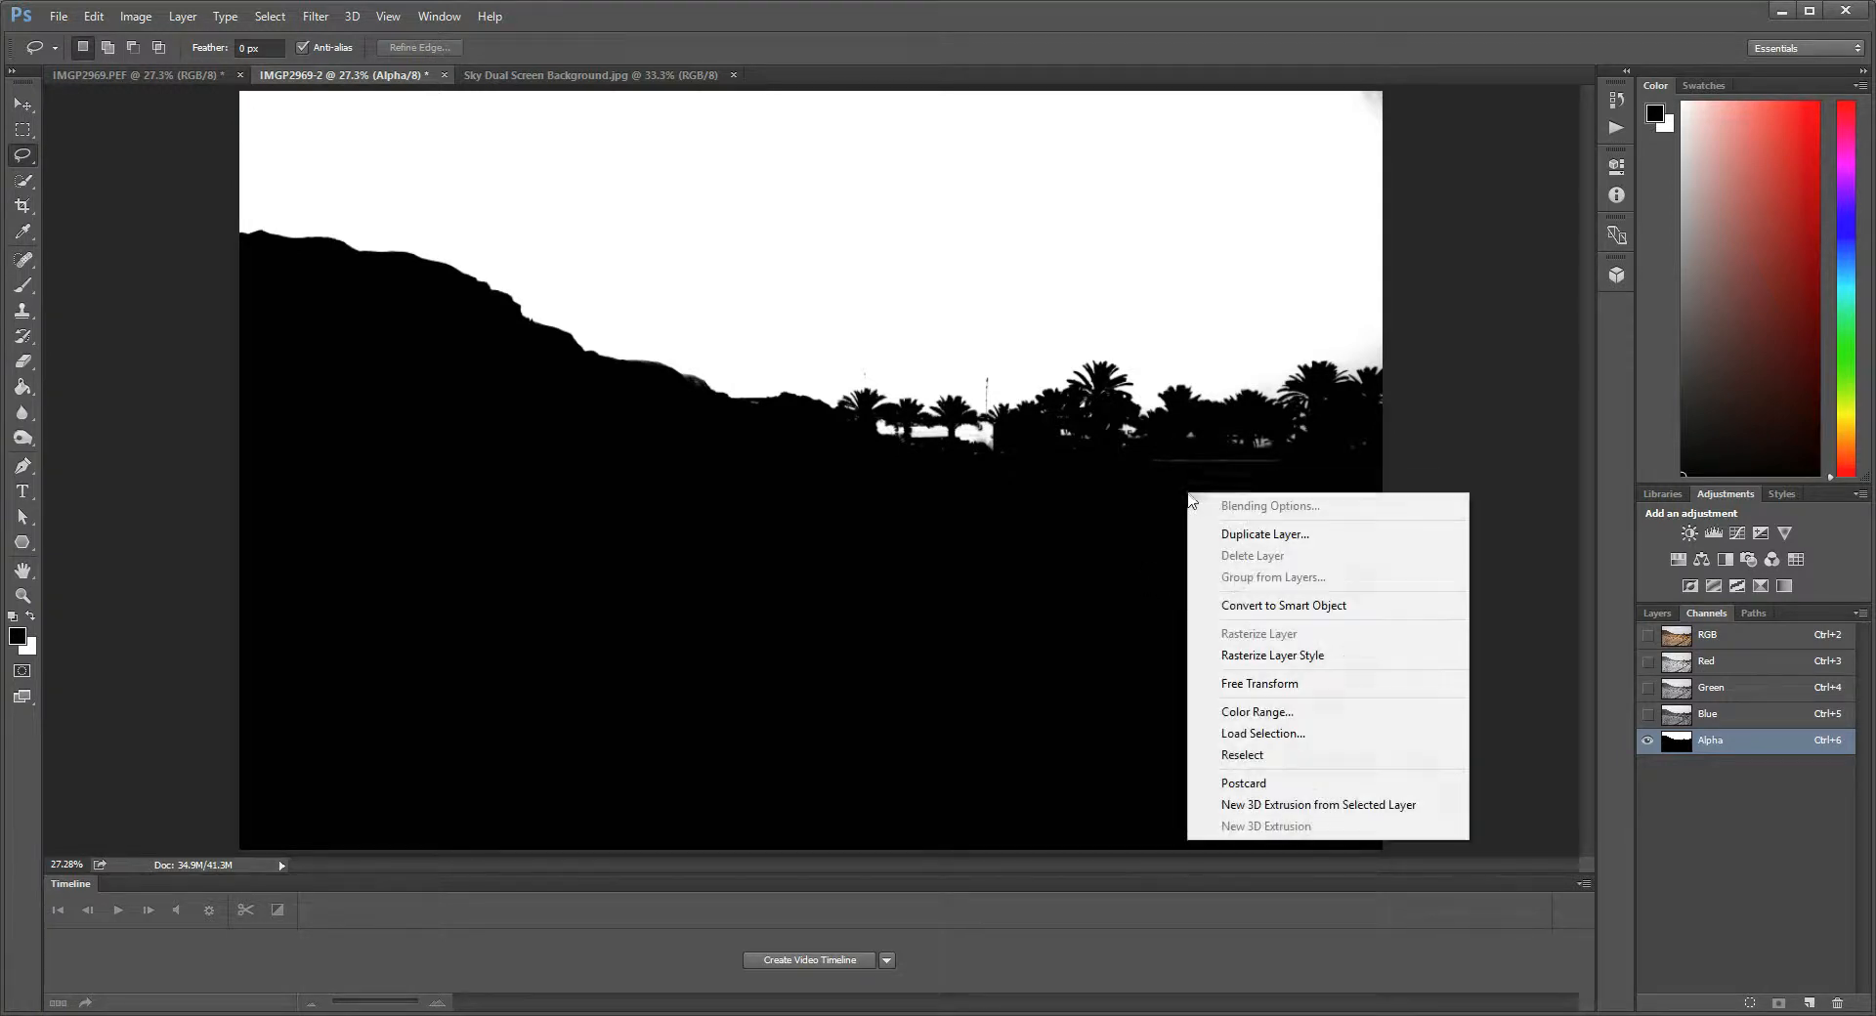
{"action": "left_click", "coordinate": [1021, 577]}
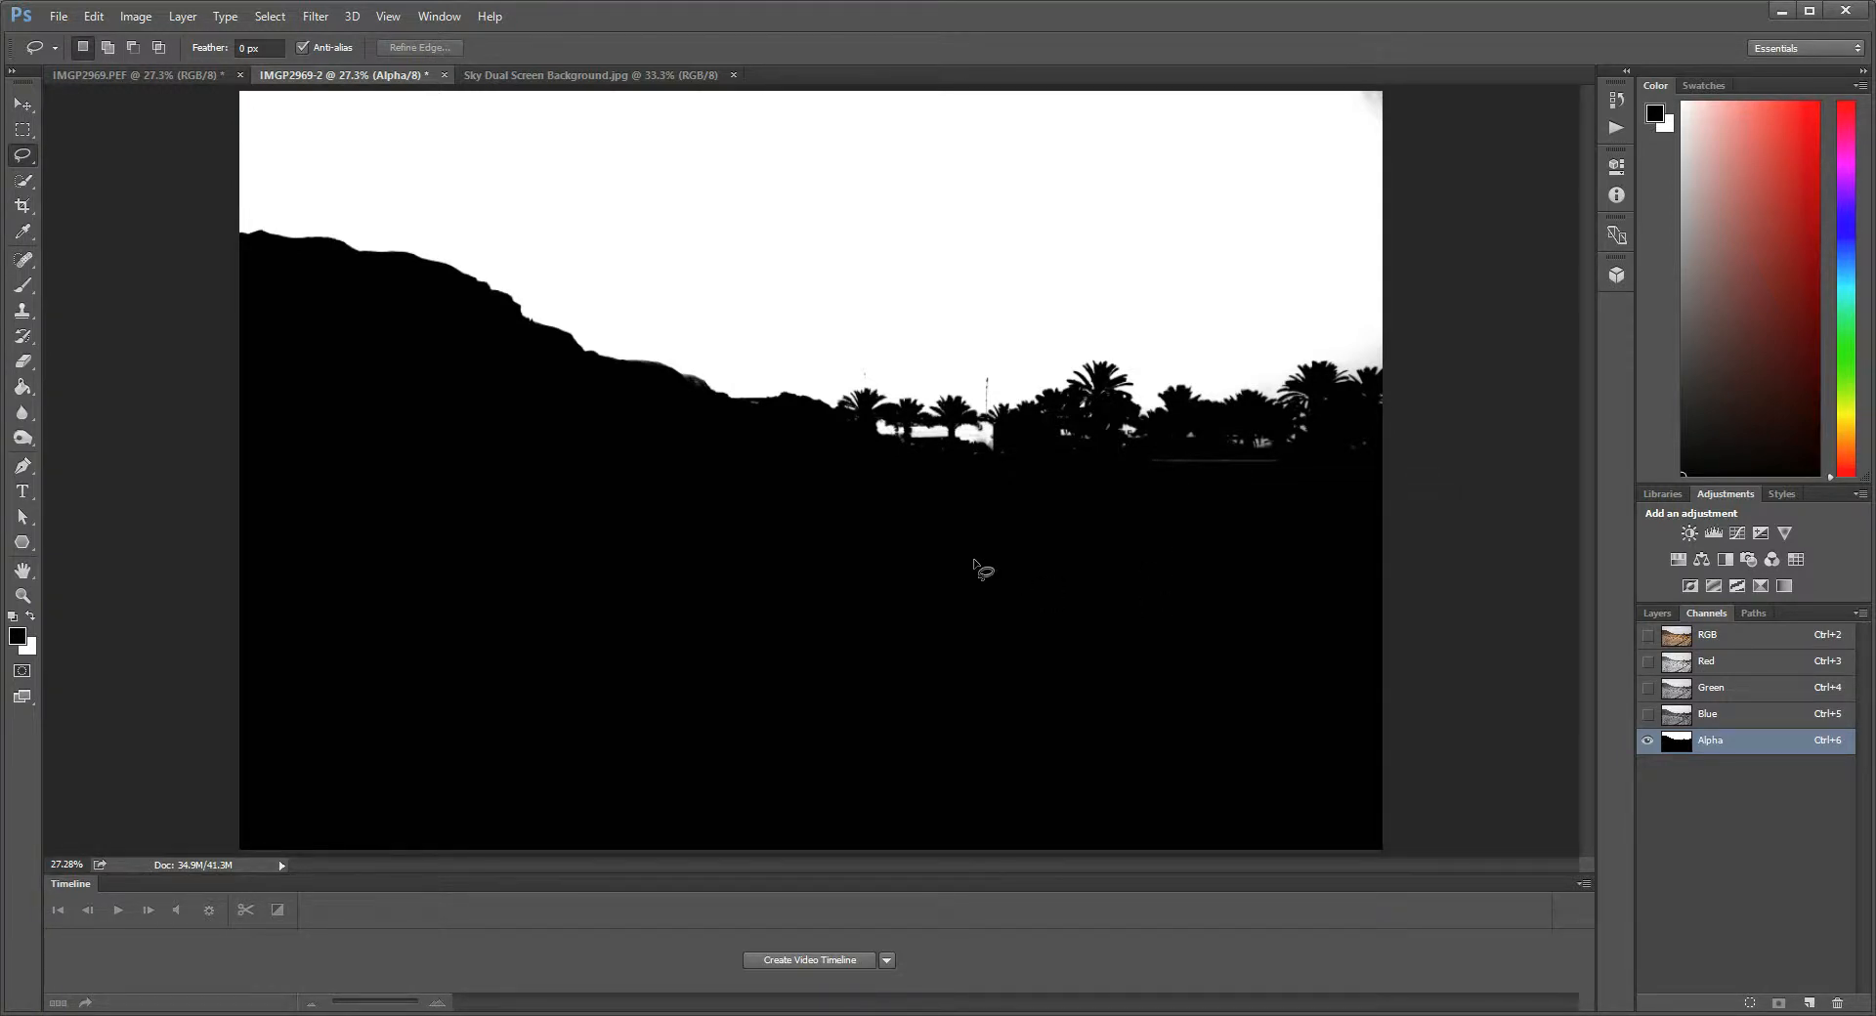
Step: Lasso the bright building patches beneath the palms beside the tall antenna, fill them with black, and deselect
{"action": "key", "text": "ctrl+1"}
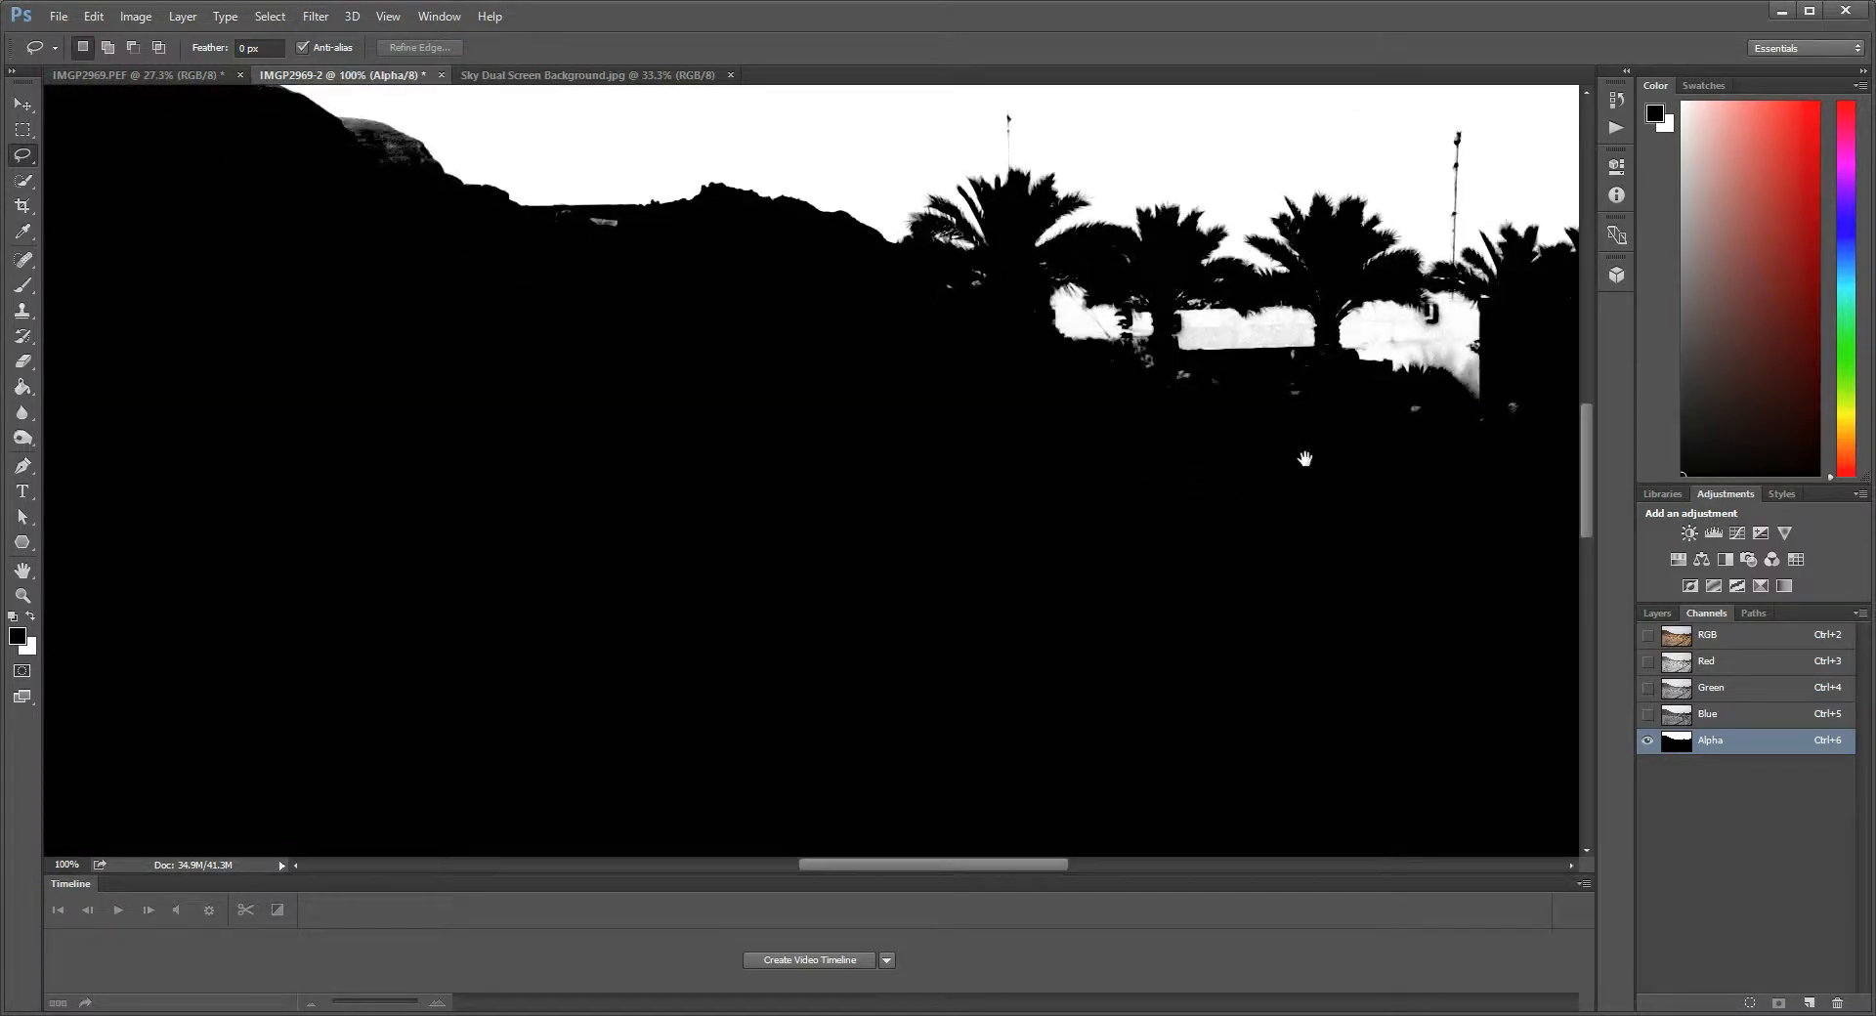
{"action": "left_click_drag", "start_coordinate": [1303, 448], "coordinate": [684, 641]}
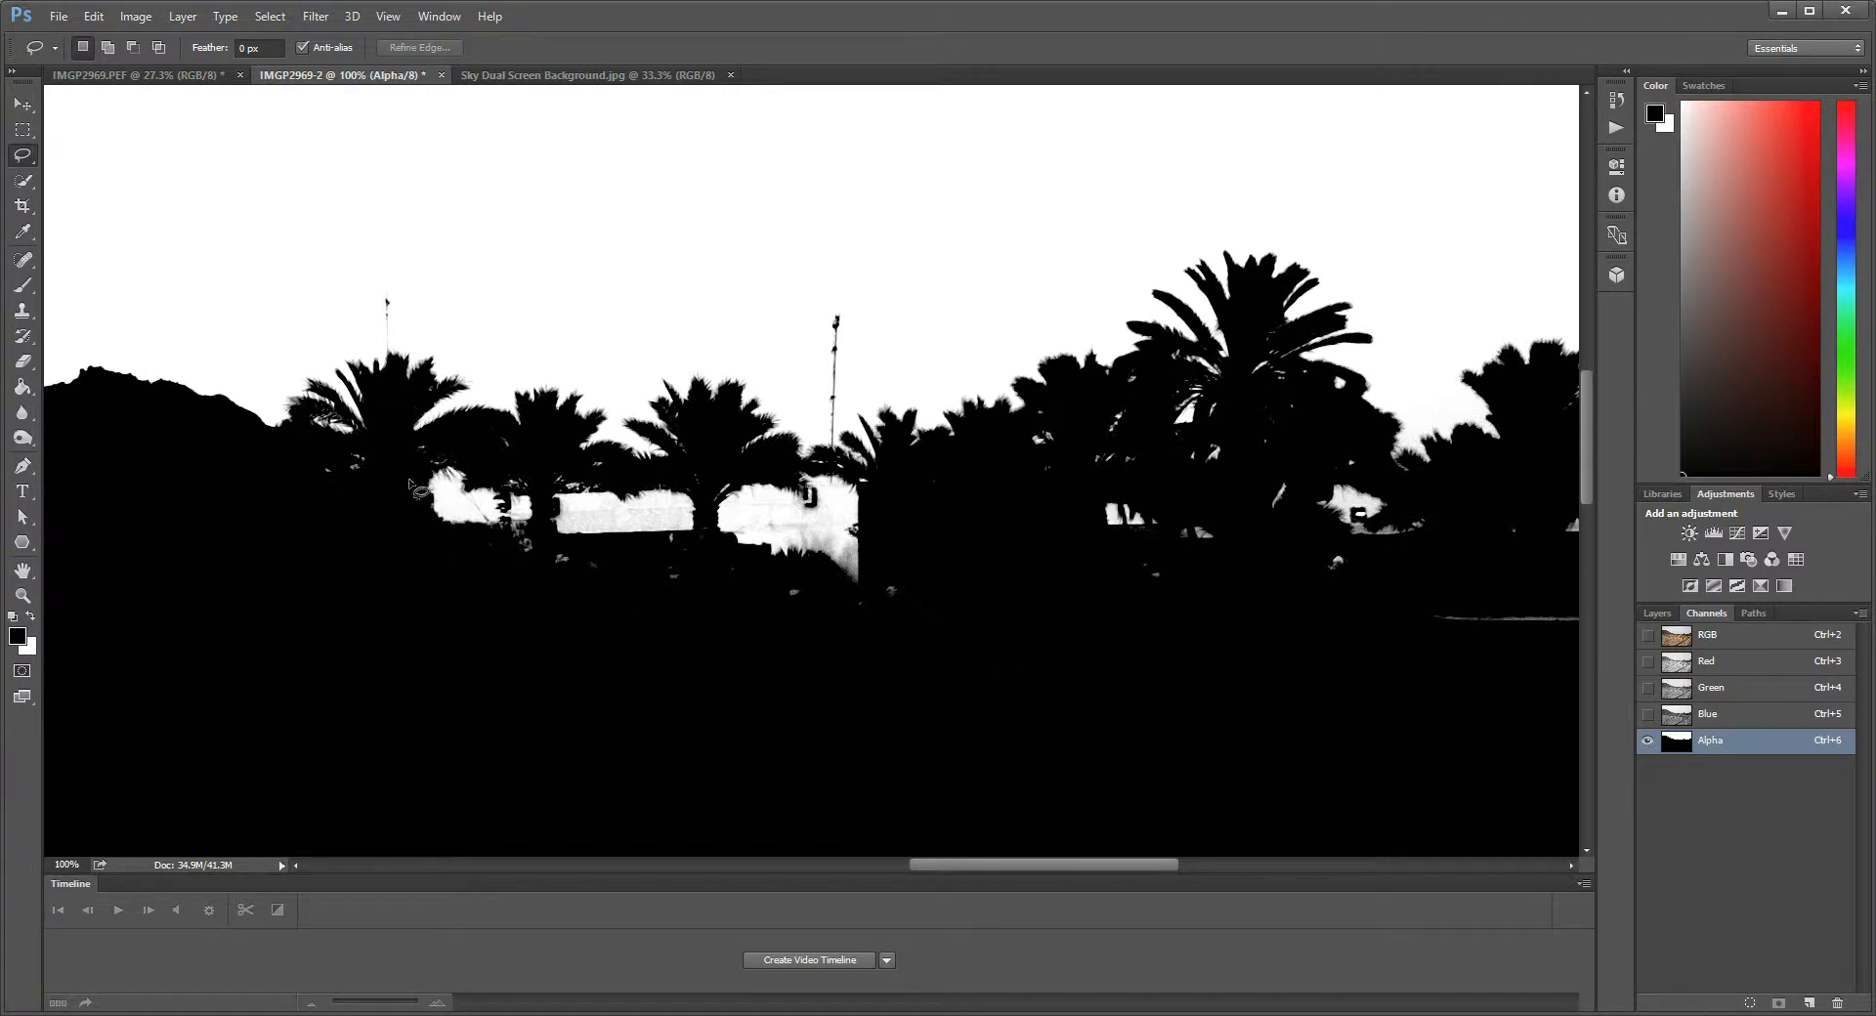
{"action": "mouse_move", "coordinate": [406, 481]}
{"action": "left_mouse_down"}
{"action": "mouse_move", "coordinate": [859, 483]}
{"action": "mouse_move", "coordinate": [922, 532]}
{"action": "mouse_move", "coordinate": [949, 659]}
{"action": "mouse_move", "coordinate": [727, 671]}
{"action": "mouse_move", "coordinate": [527, 612]}
{"action": "mouse_move", "coordinate": [392, 541]}
{"action": "mouse_move", "coordinate": [407, 482]}
{"action": "left_mouse_up"}
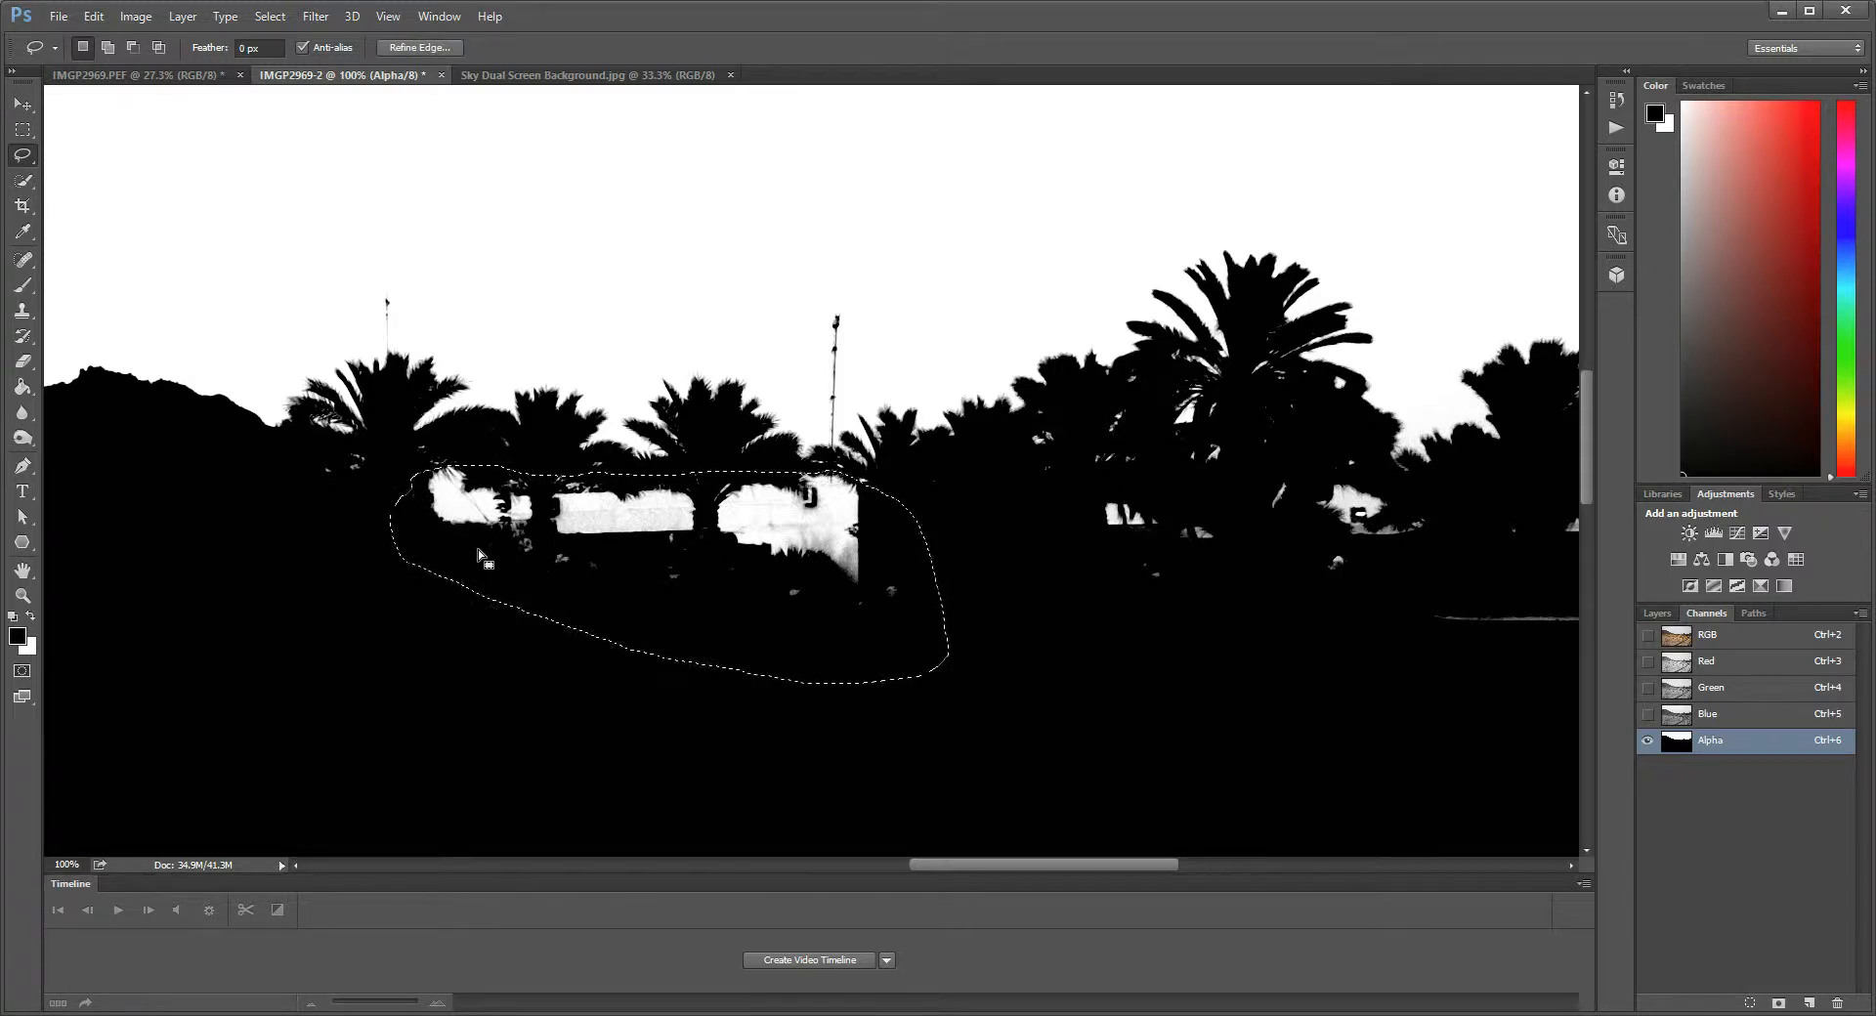
{"action": "key", "text": "alt+BackSpace"}
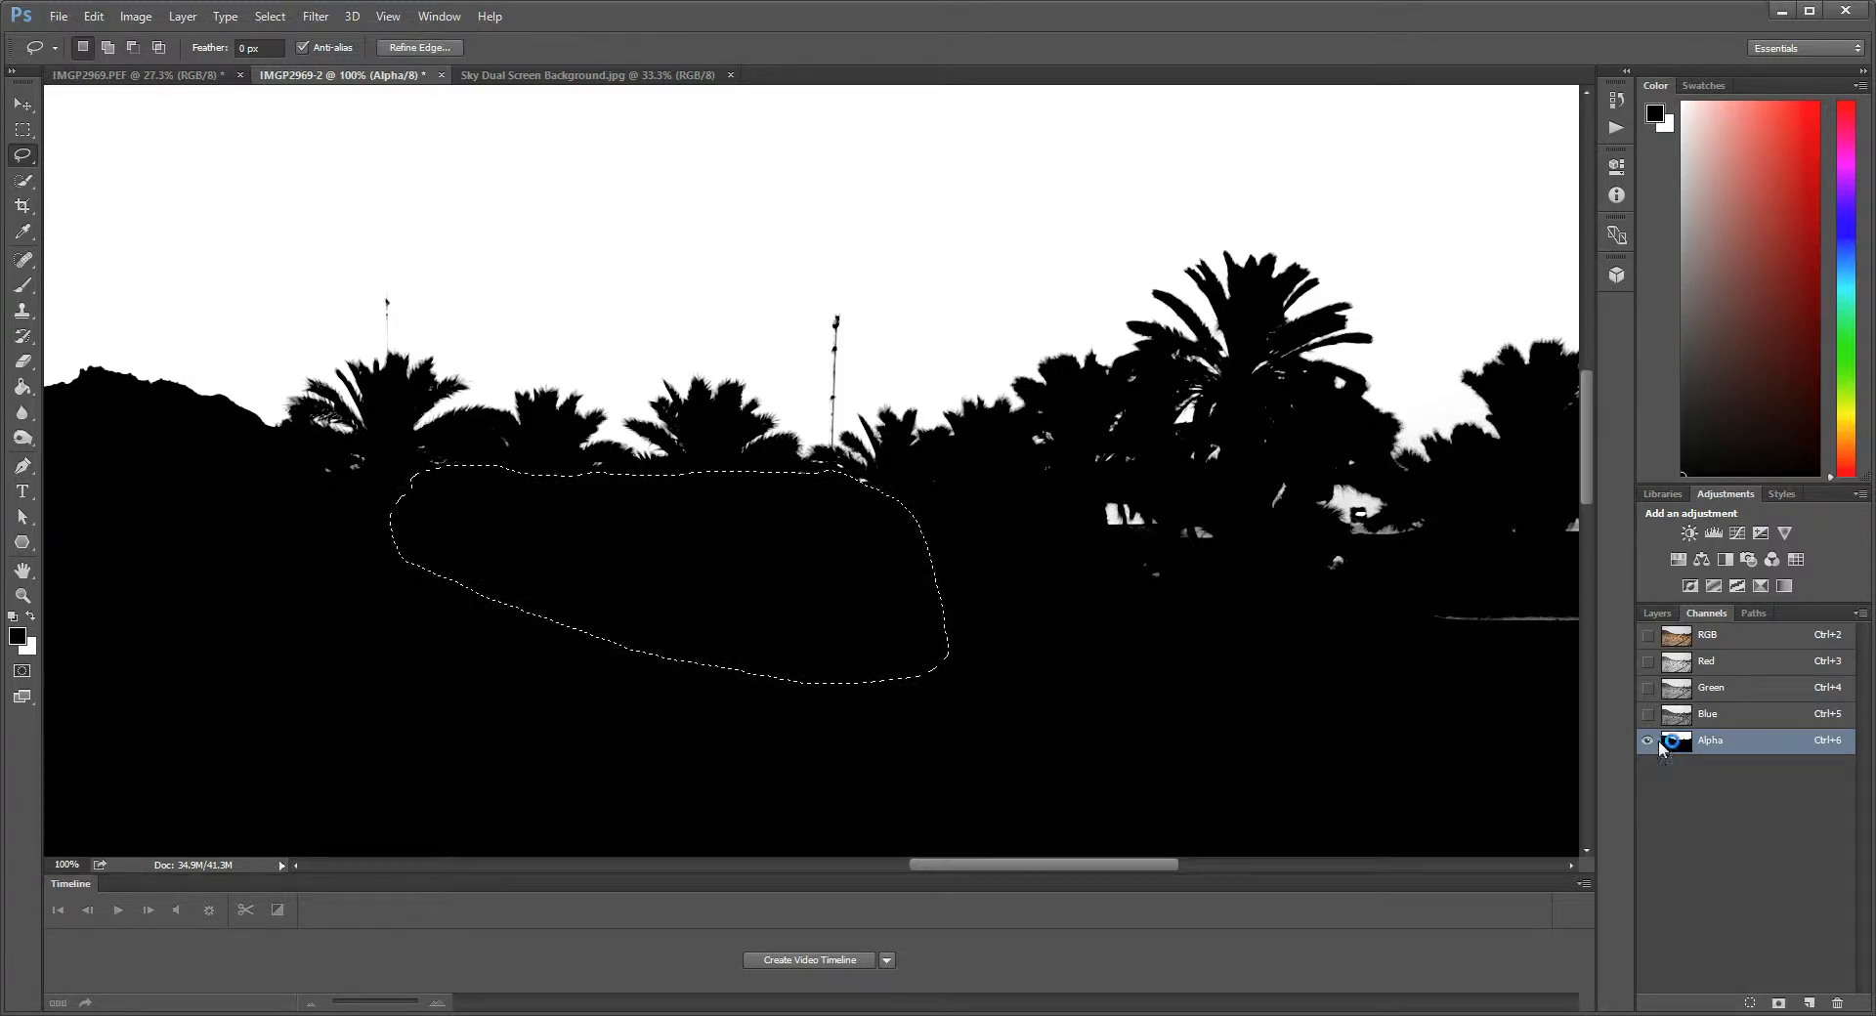
{"action": "key", "text": "ctrl+d"}
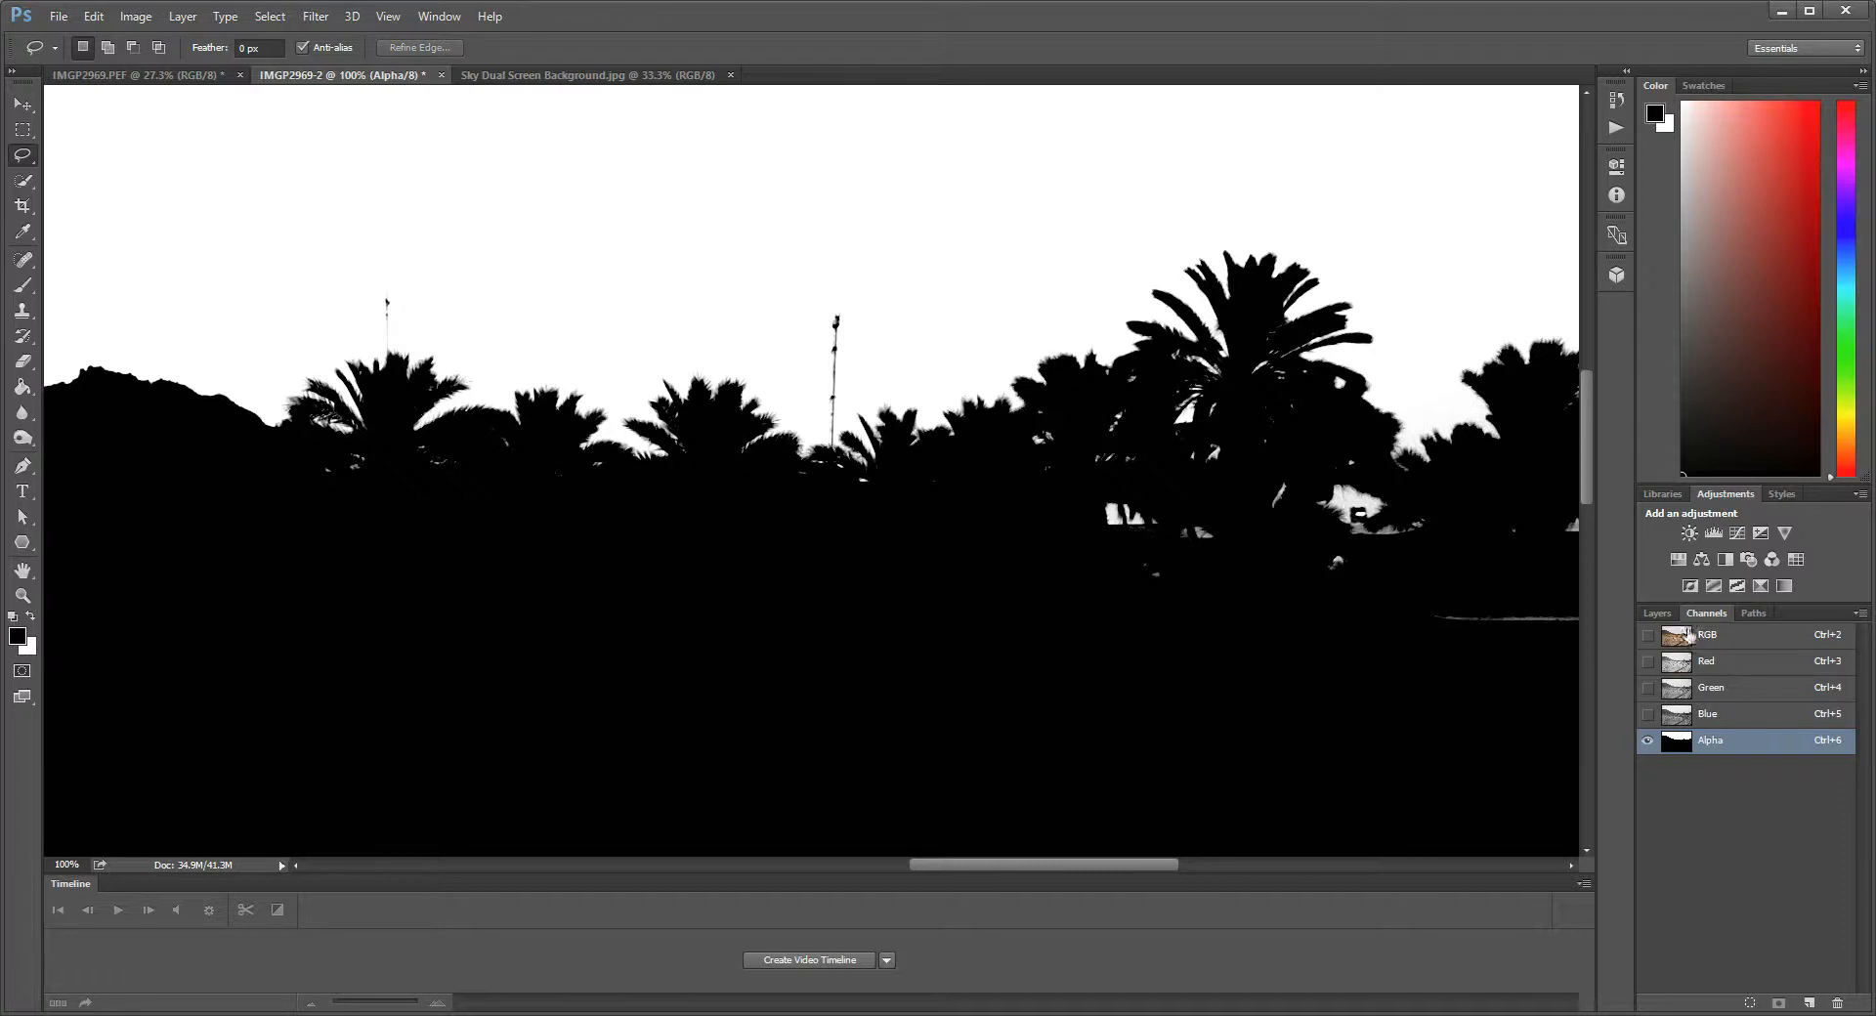
Step: Compare the Alpha mask with the photo around the palms by showing and hiding the RGB composite
{"action": "left_click", "coordinate": [1649, 640]}
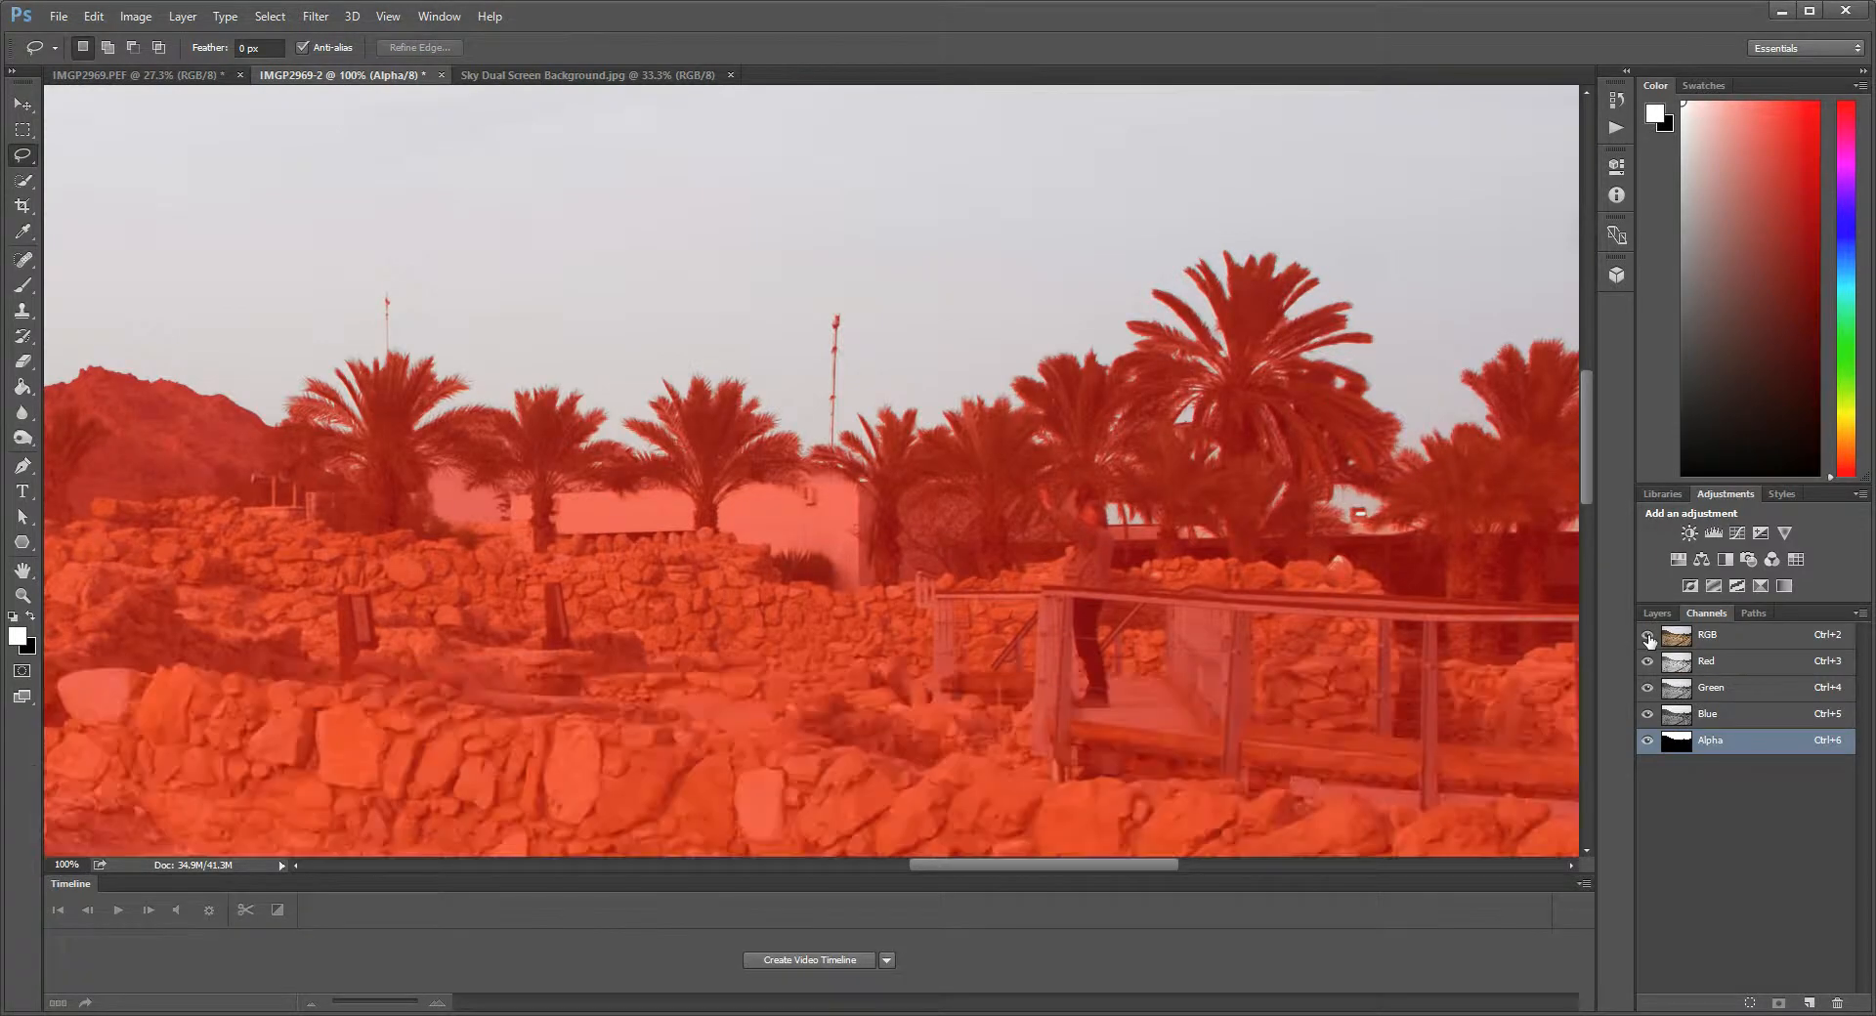
{"action": "key", "text": "x"}
{"action": "left_click", "coordinate": [1649, 640]}
{"action": "key", "text": "x"}
{"action": "left_click", "coordinate": [1649, 640]}
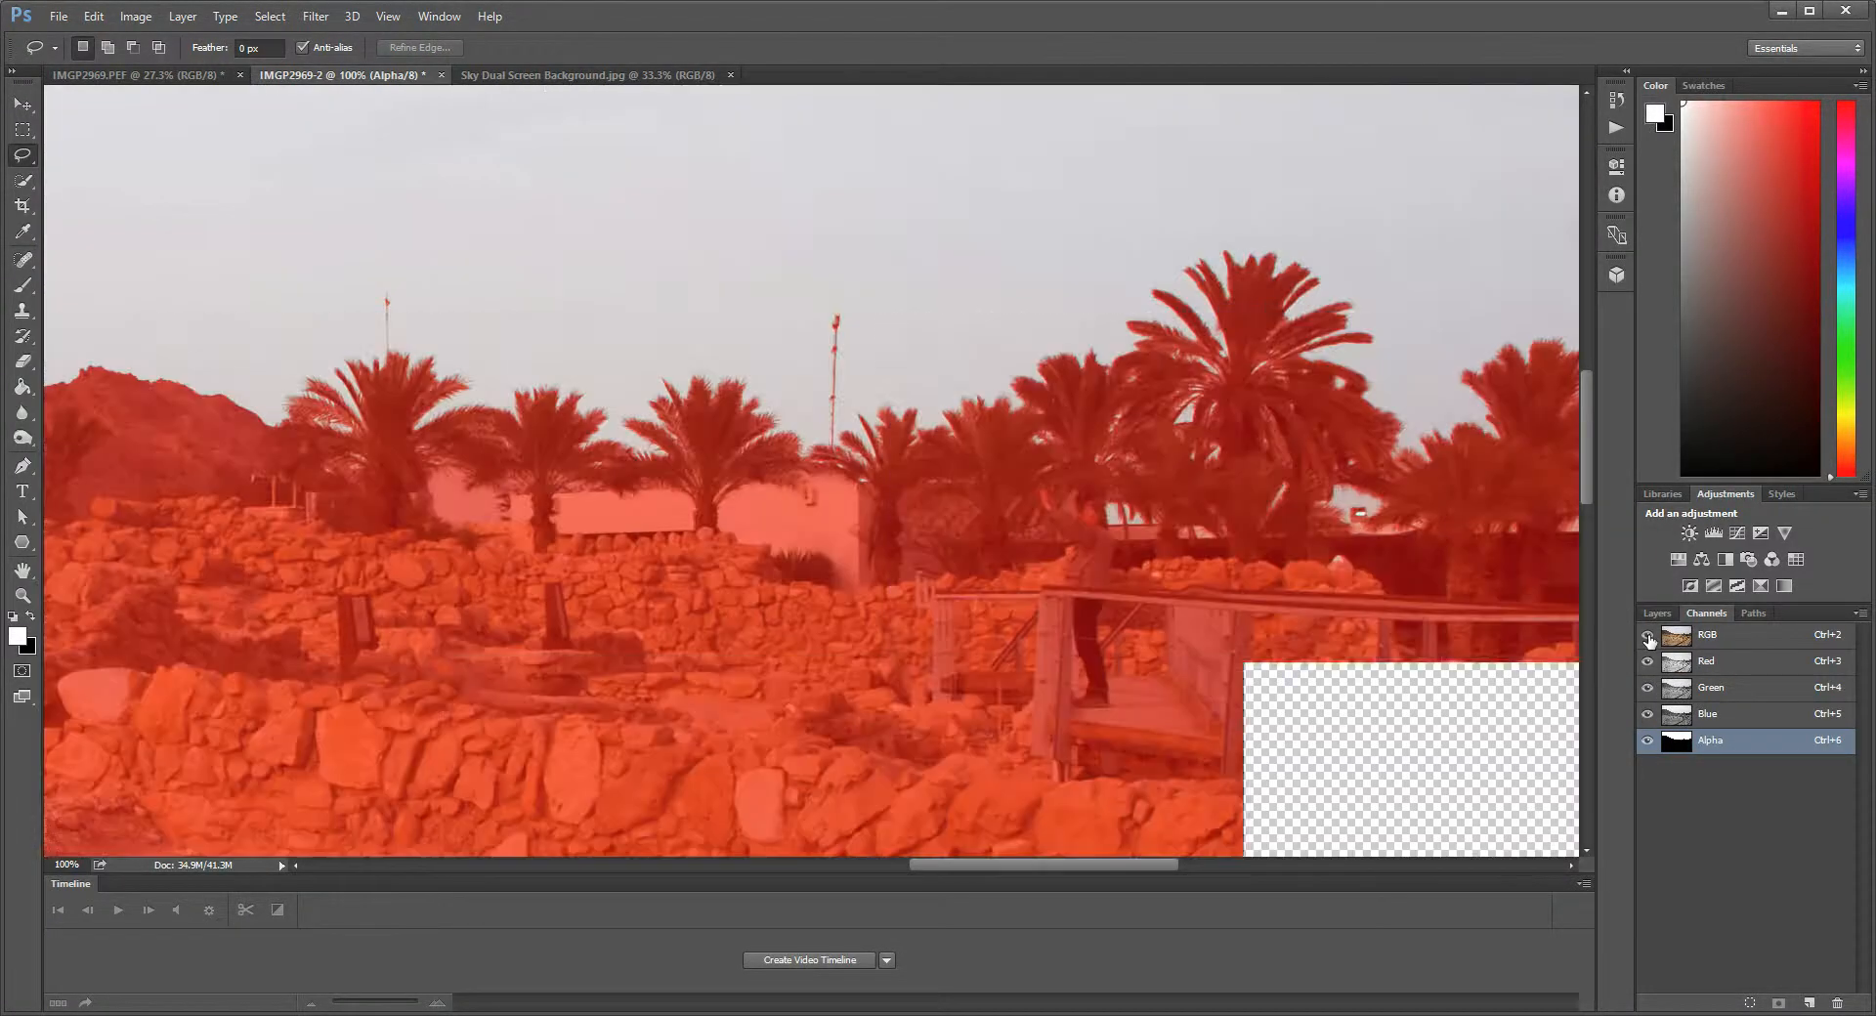
{"action": "key", "text": "x"}
{"action": "left_click", "coordinate": [1650, 640]}
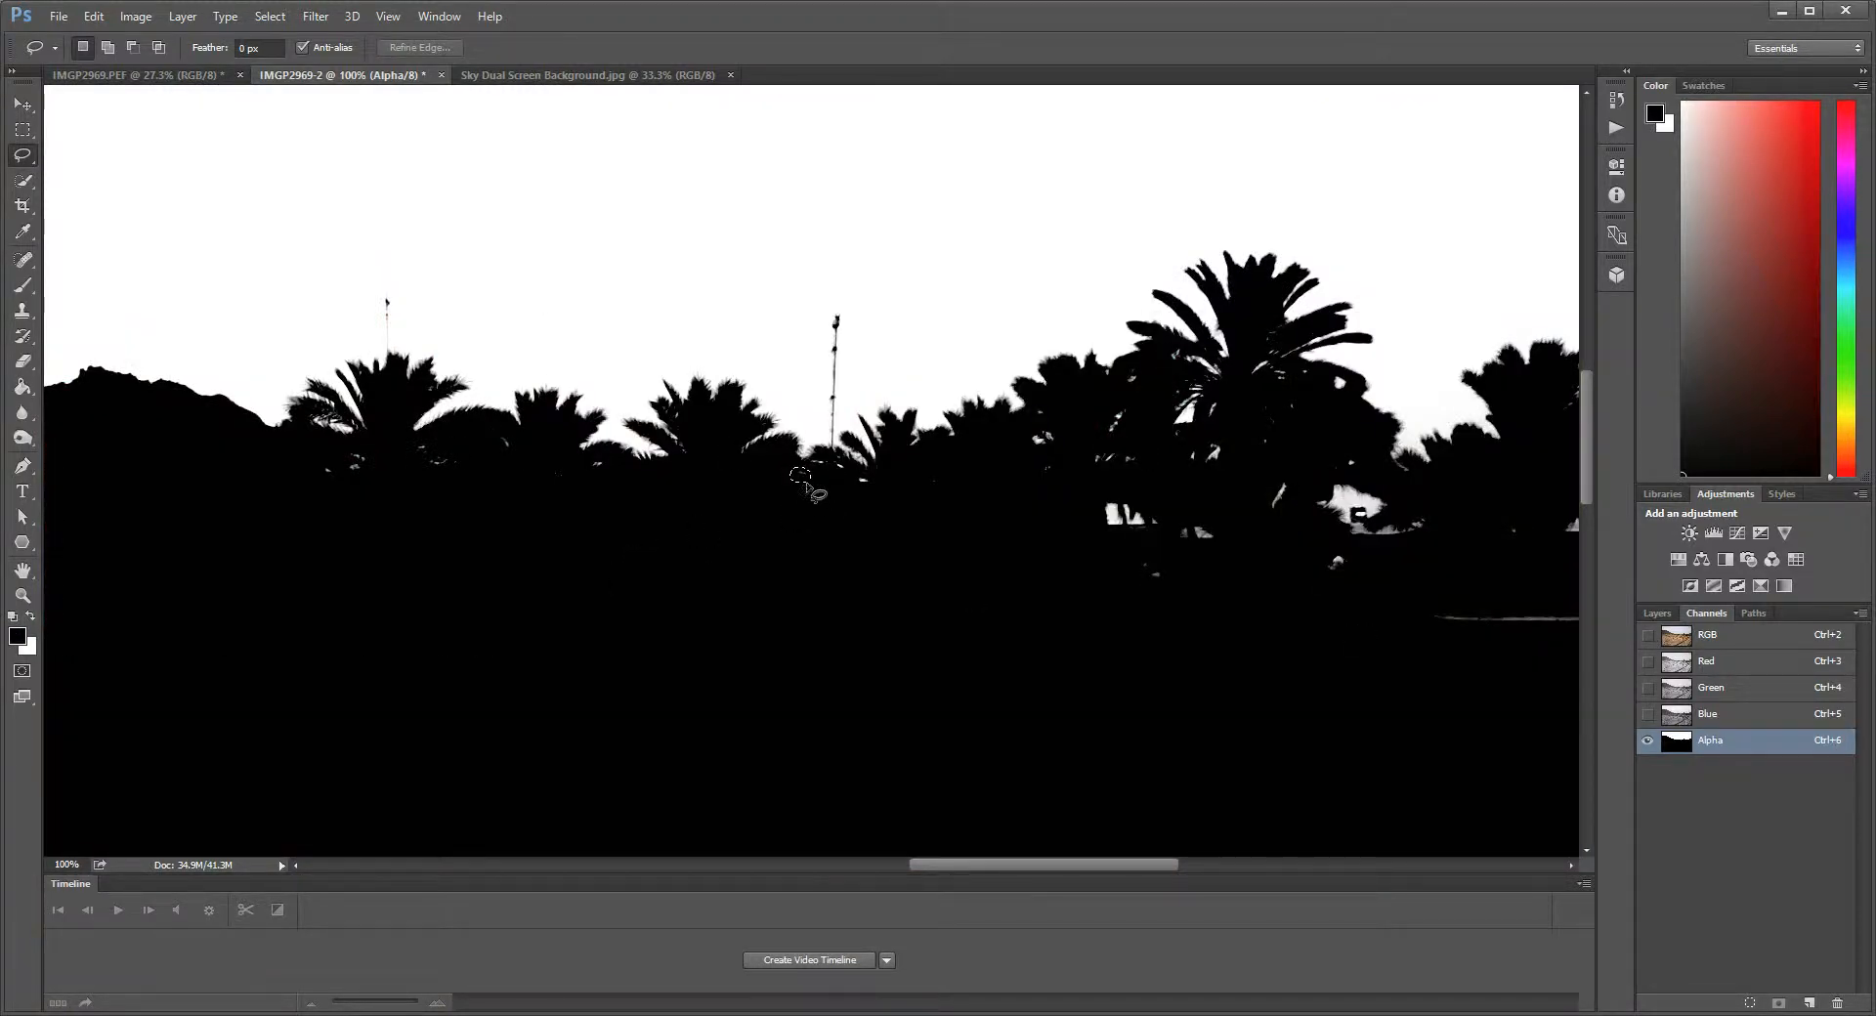
Step: Set up the Brush tool with a 15 px size, 100% hardness and 100% flow for retouching the Alpha mask
{"action": "left_click_drag", "start_coordinate": [806, 484], "coordinate": [808, 487]}
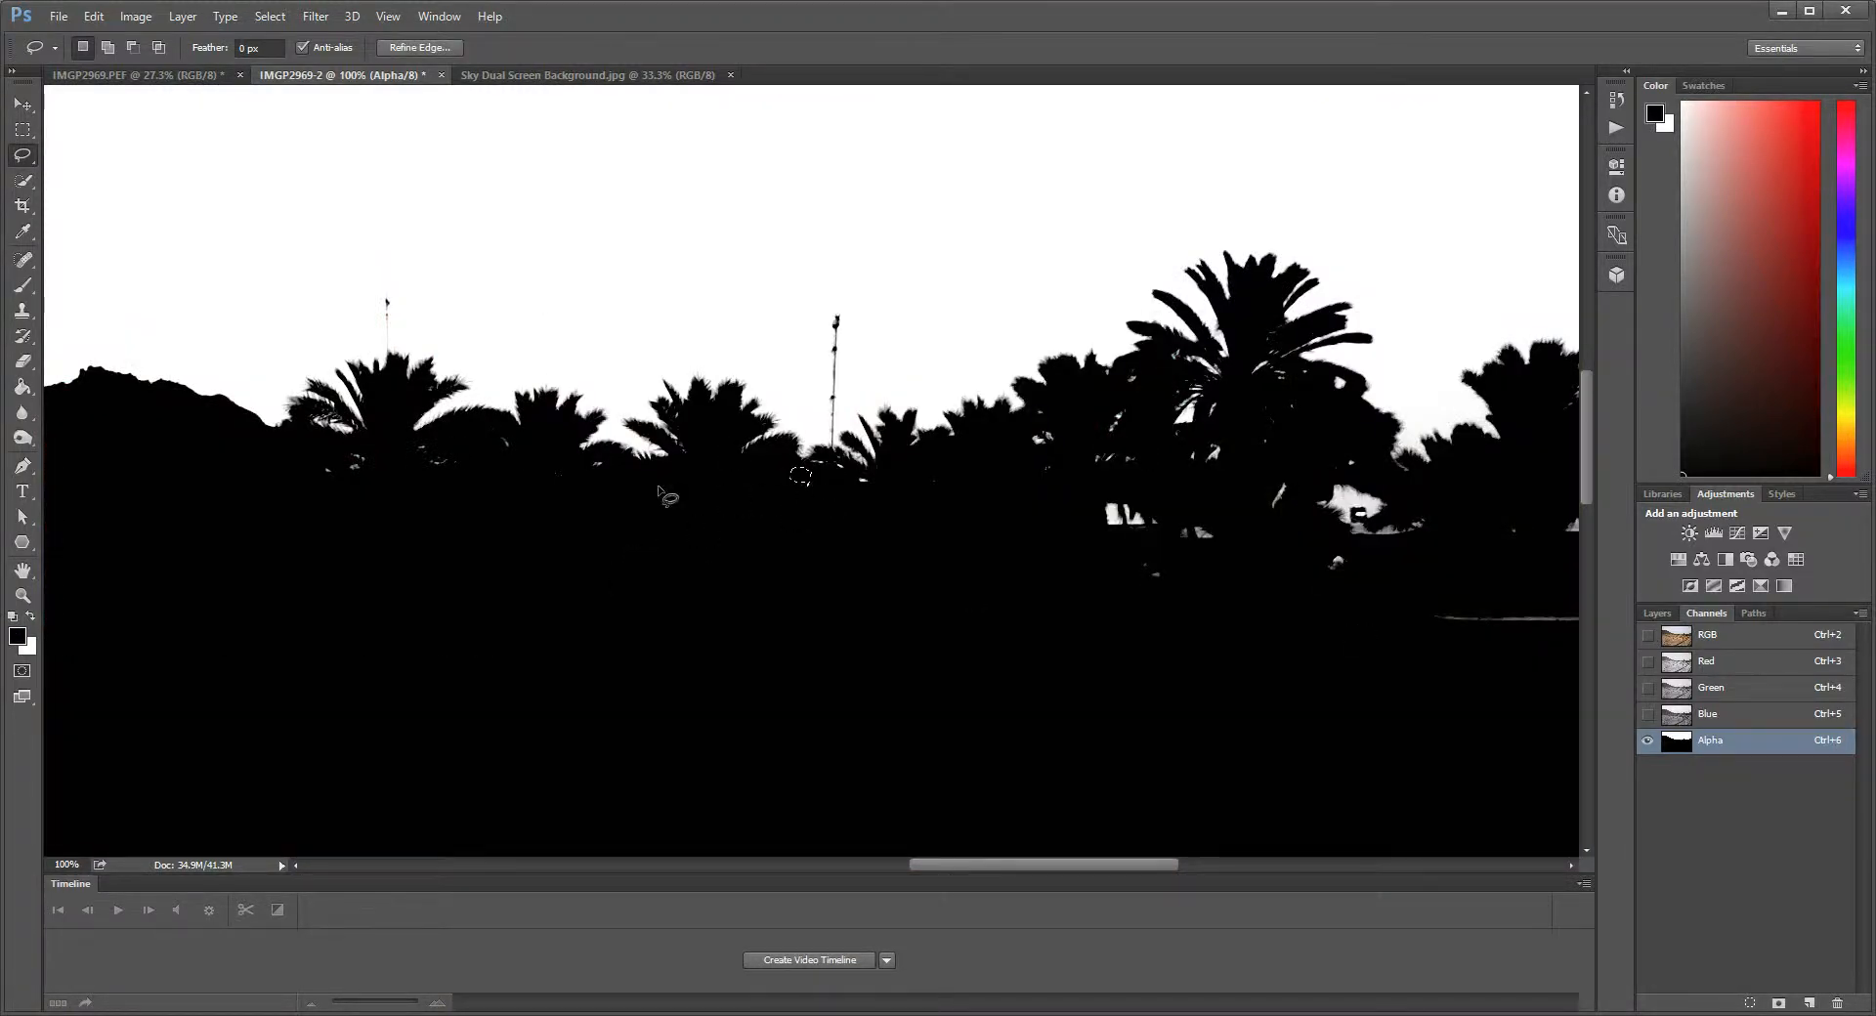
{"action": "left_click", "coordinate": [23, 286]}
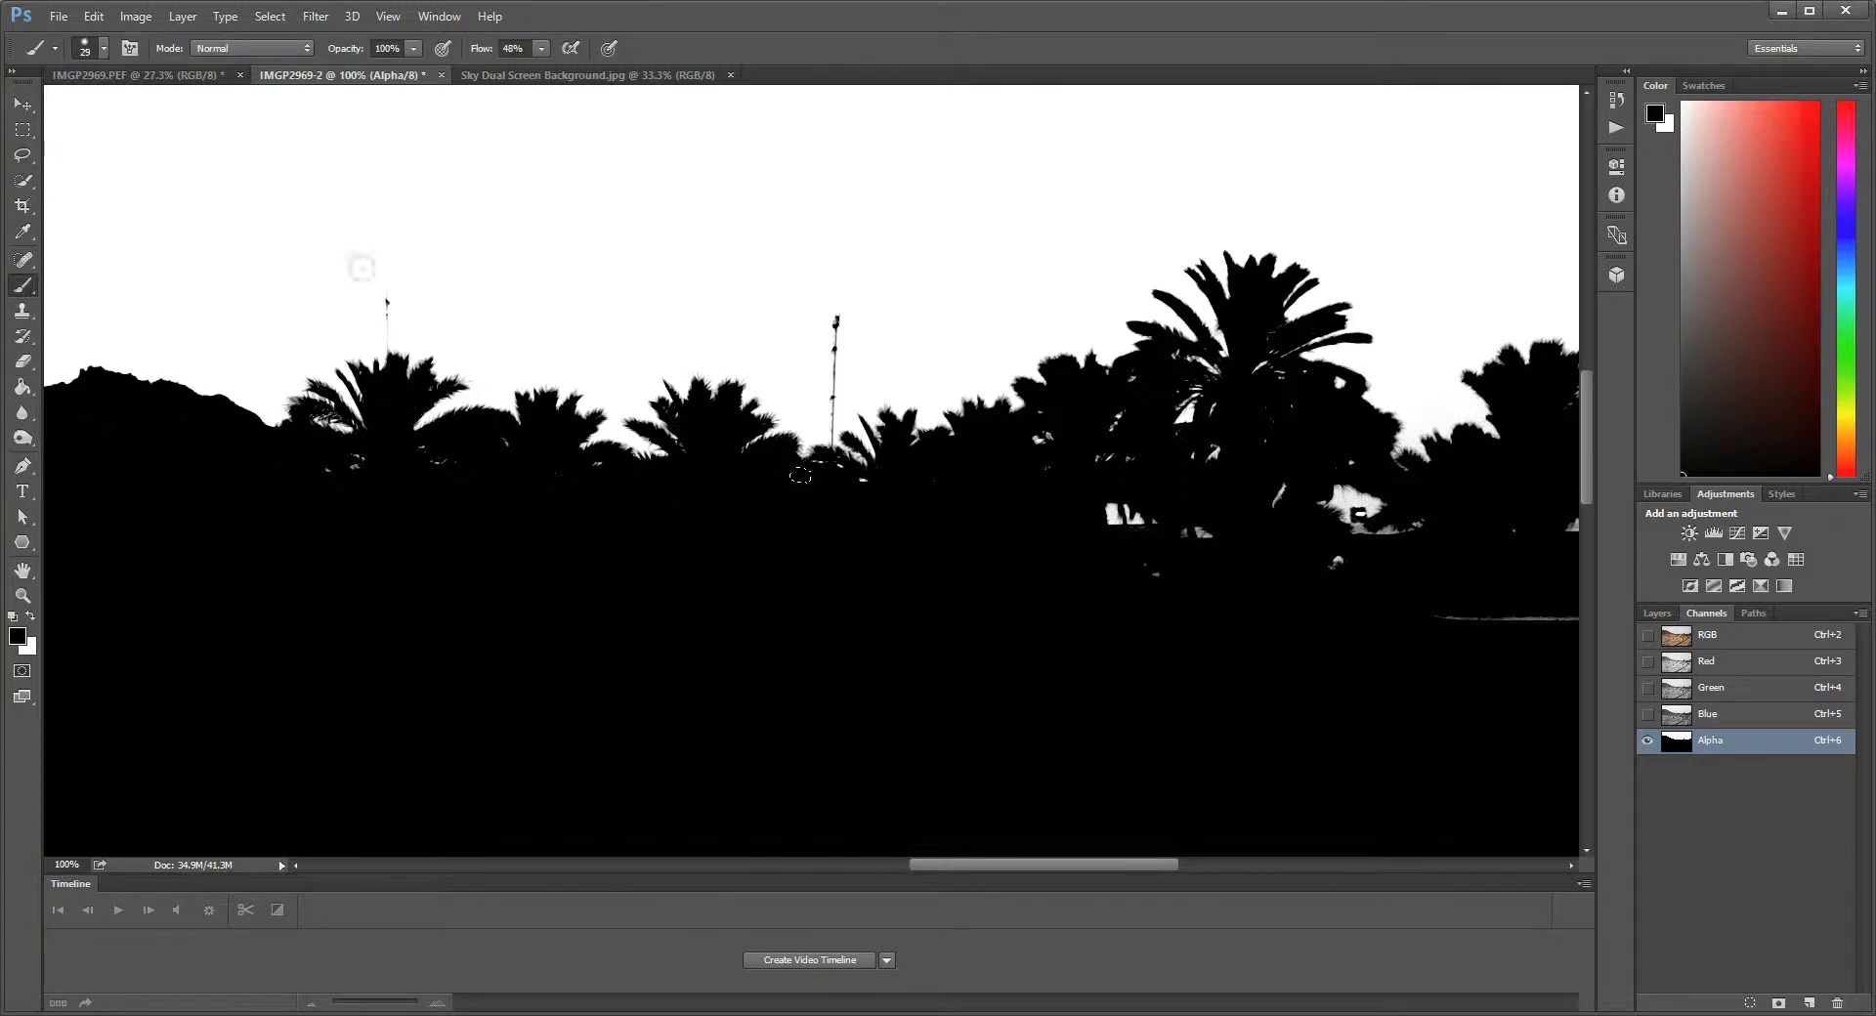
{"action": "left_click", "coordinate": [104, 49]}
{"action": "mouse_move", "coordinate": [133, 110]}
{"action": "left_mouse_down"}
{"action": "mouse_move", "coordinate": [116, 109]}
{"action": "mouse_move", "coordinate": [293, 161]}
{"action": "left_mouse_up"}
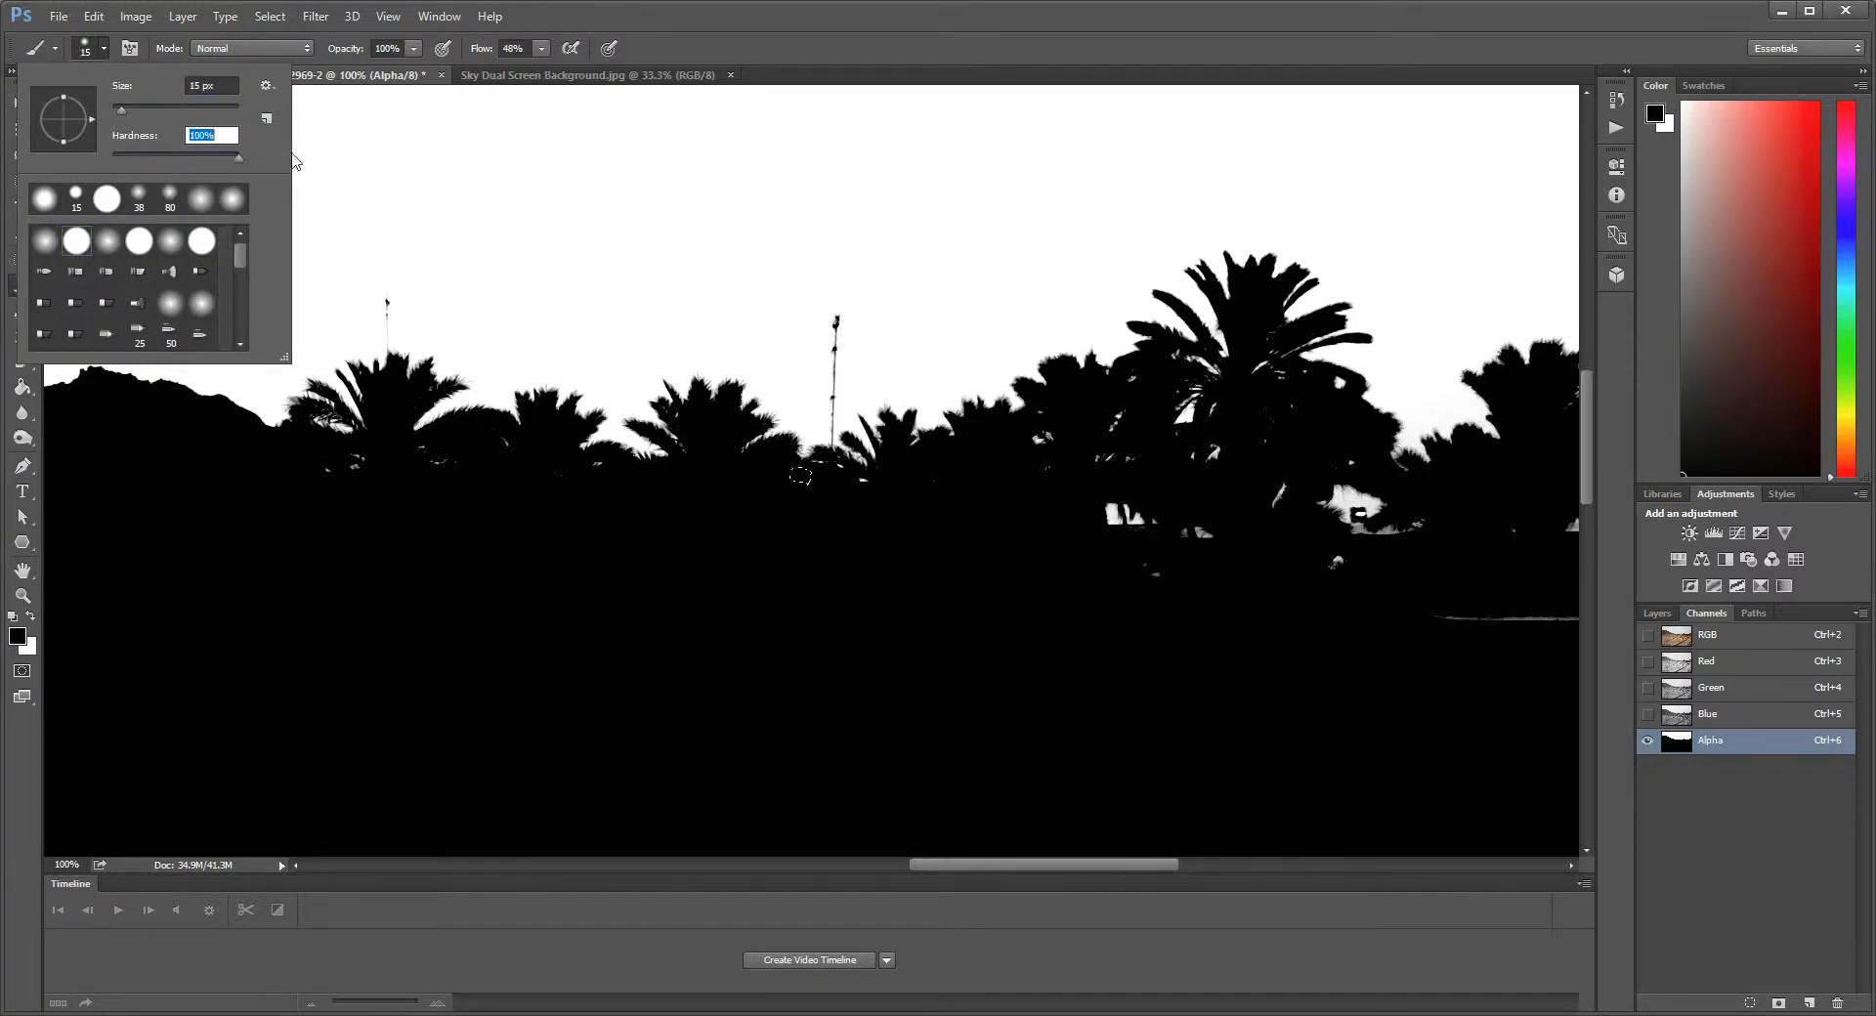
{"action": "left_click", "coordinate": [864, 7]}
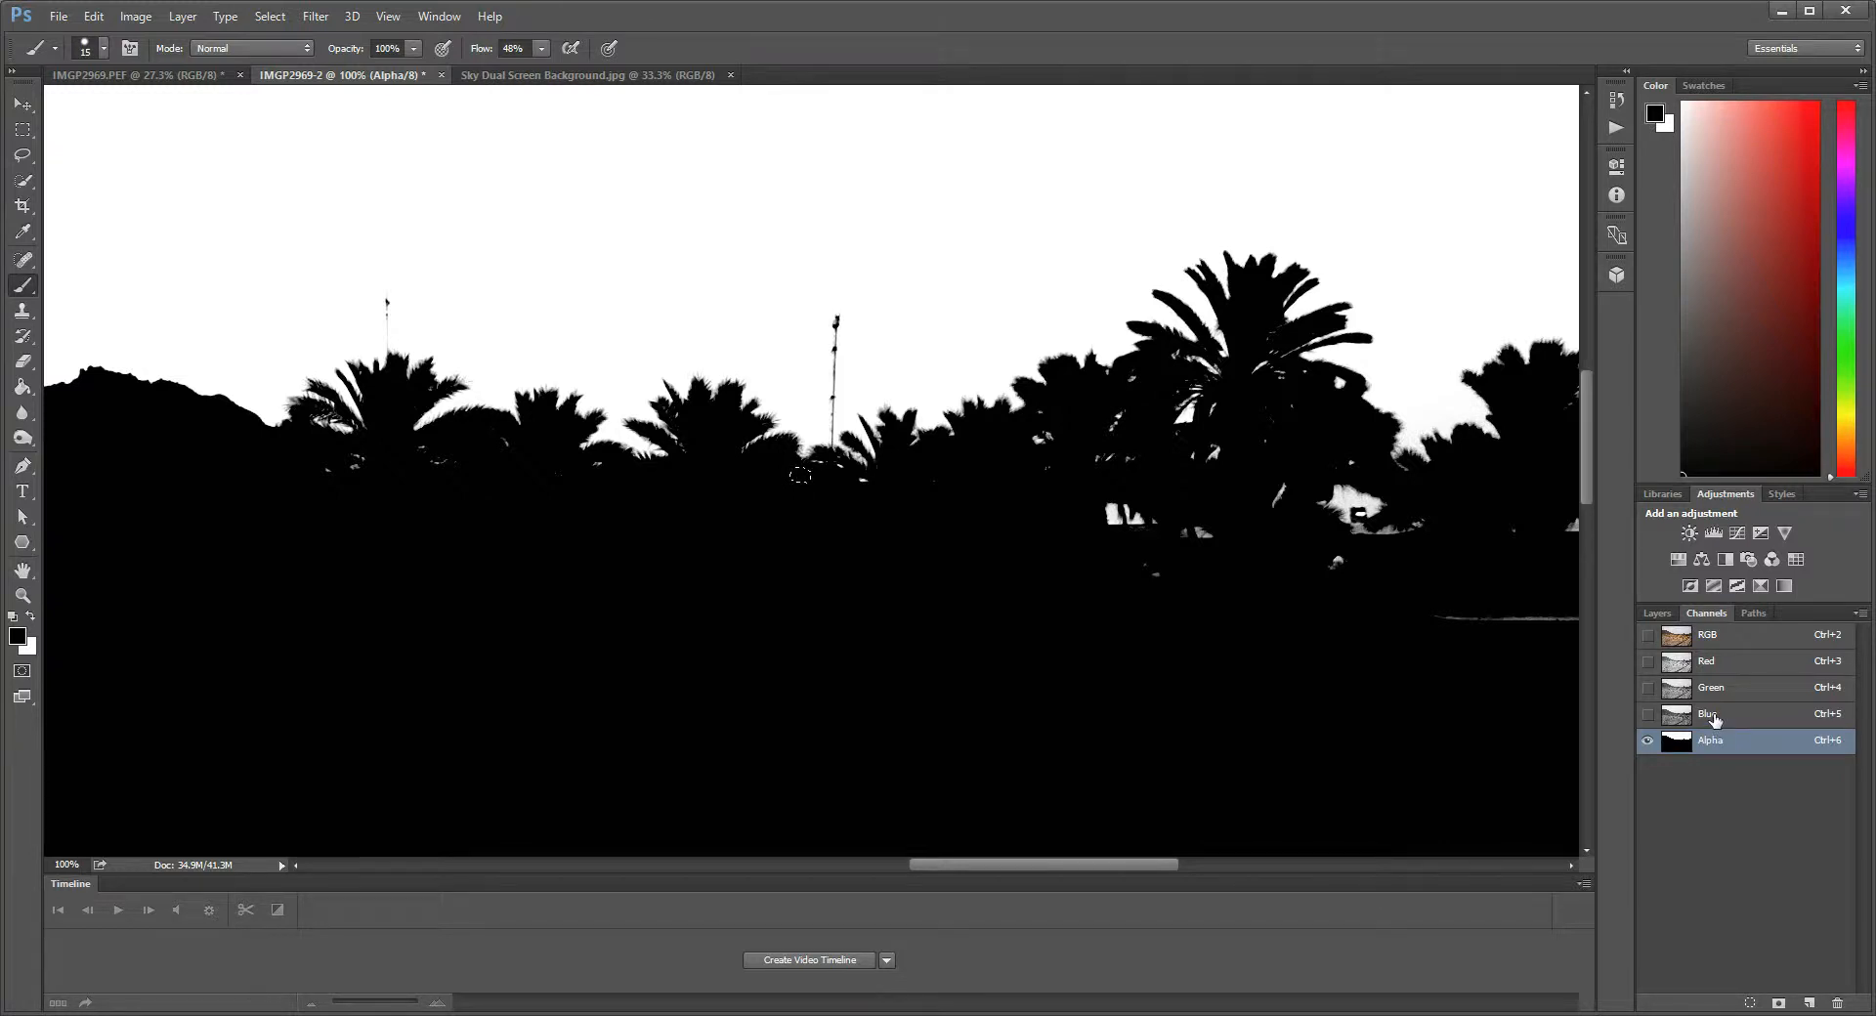
{"action": "left_click", "coordinate": [541, 48]}
{"action": "left_click_drag", "start_coordinate": [544, 78], "coordinate": [771, 82]}
Step: Paint the thin white horizontal line below the palms black in the Alpha channel
{"action": "left_click", "coordinate": [1647, 635]}
{"action": "key", "text": "x"}
{"action": "left_click", "coordinate": [1647, 635]}
{"action": "key", "text": "x"}
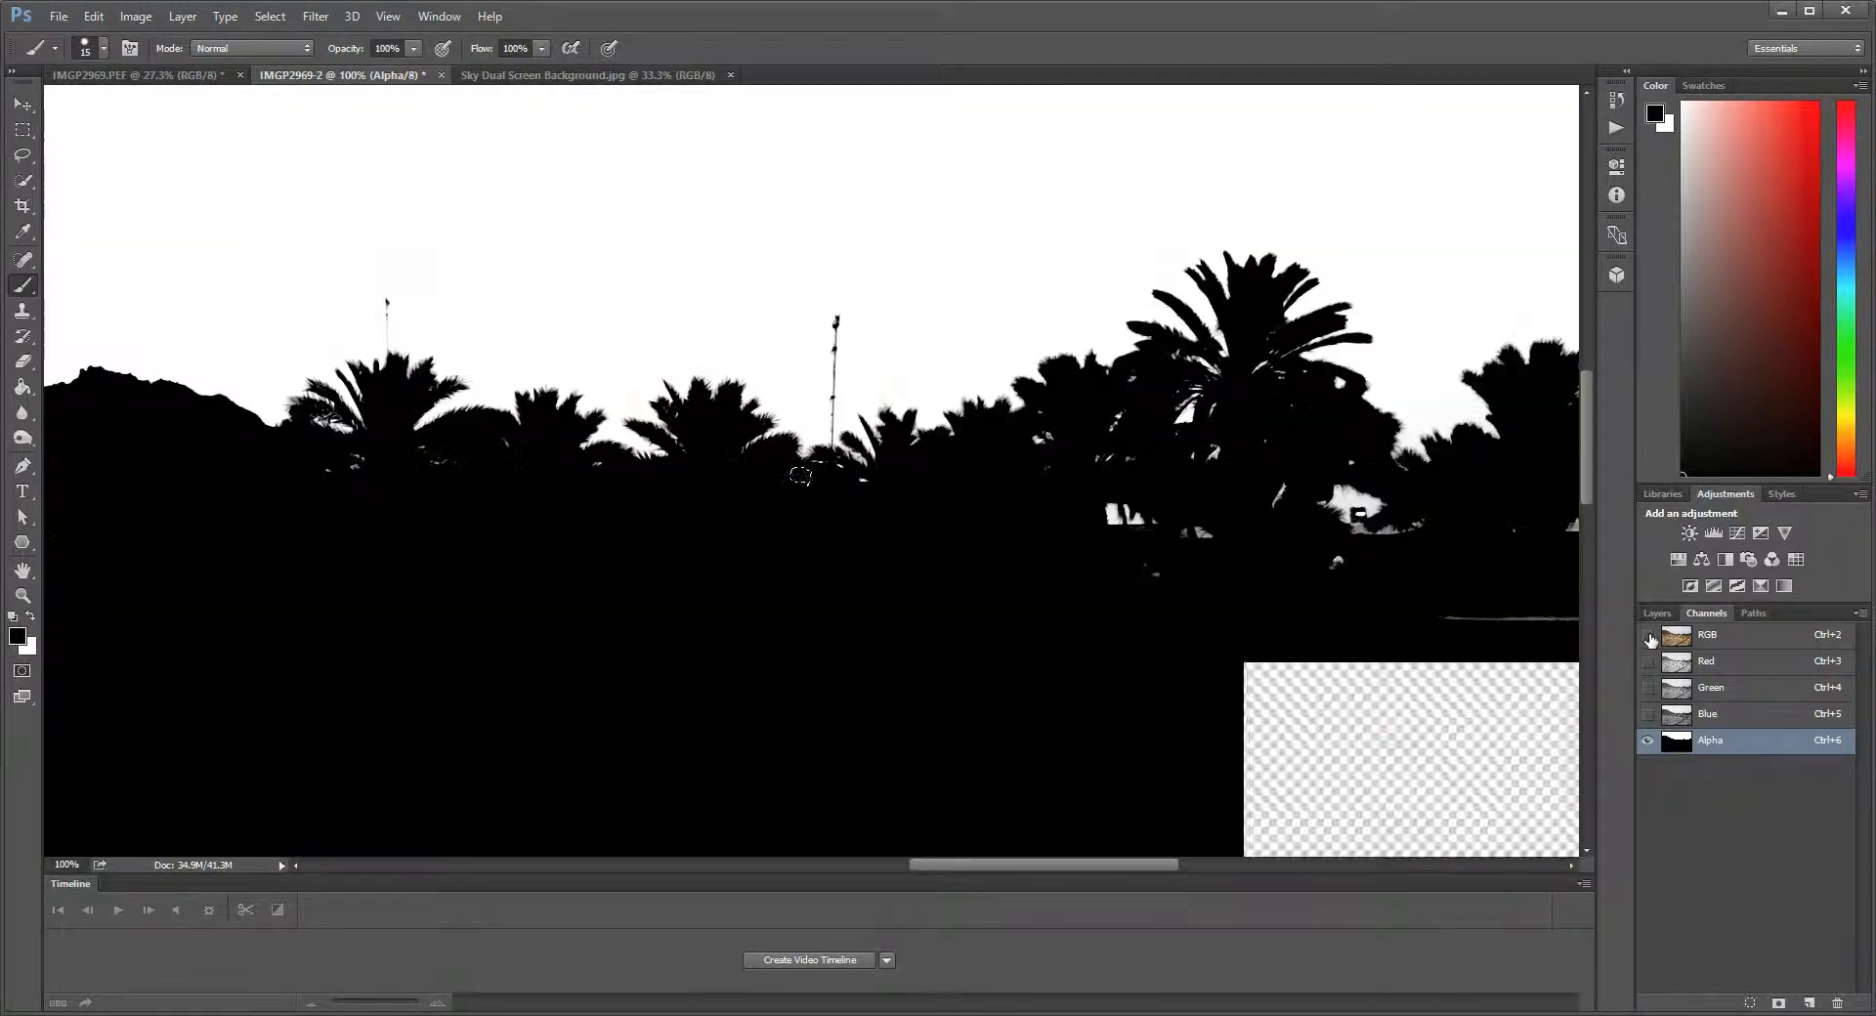
{"action": "left_click_drag", "start_coordinate": [1038, 863], "coordinate": [1227, 864]}
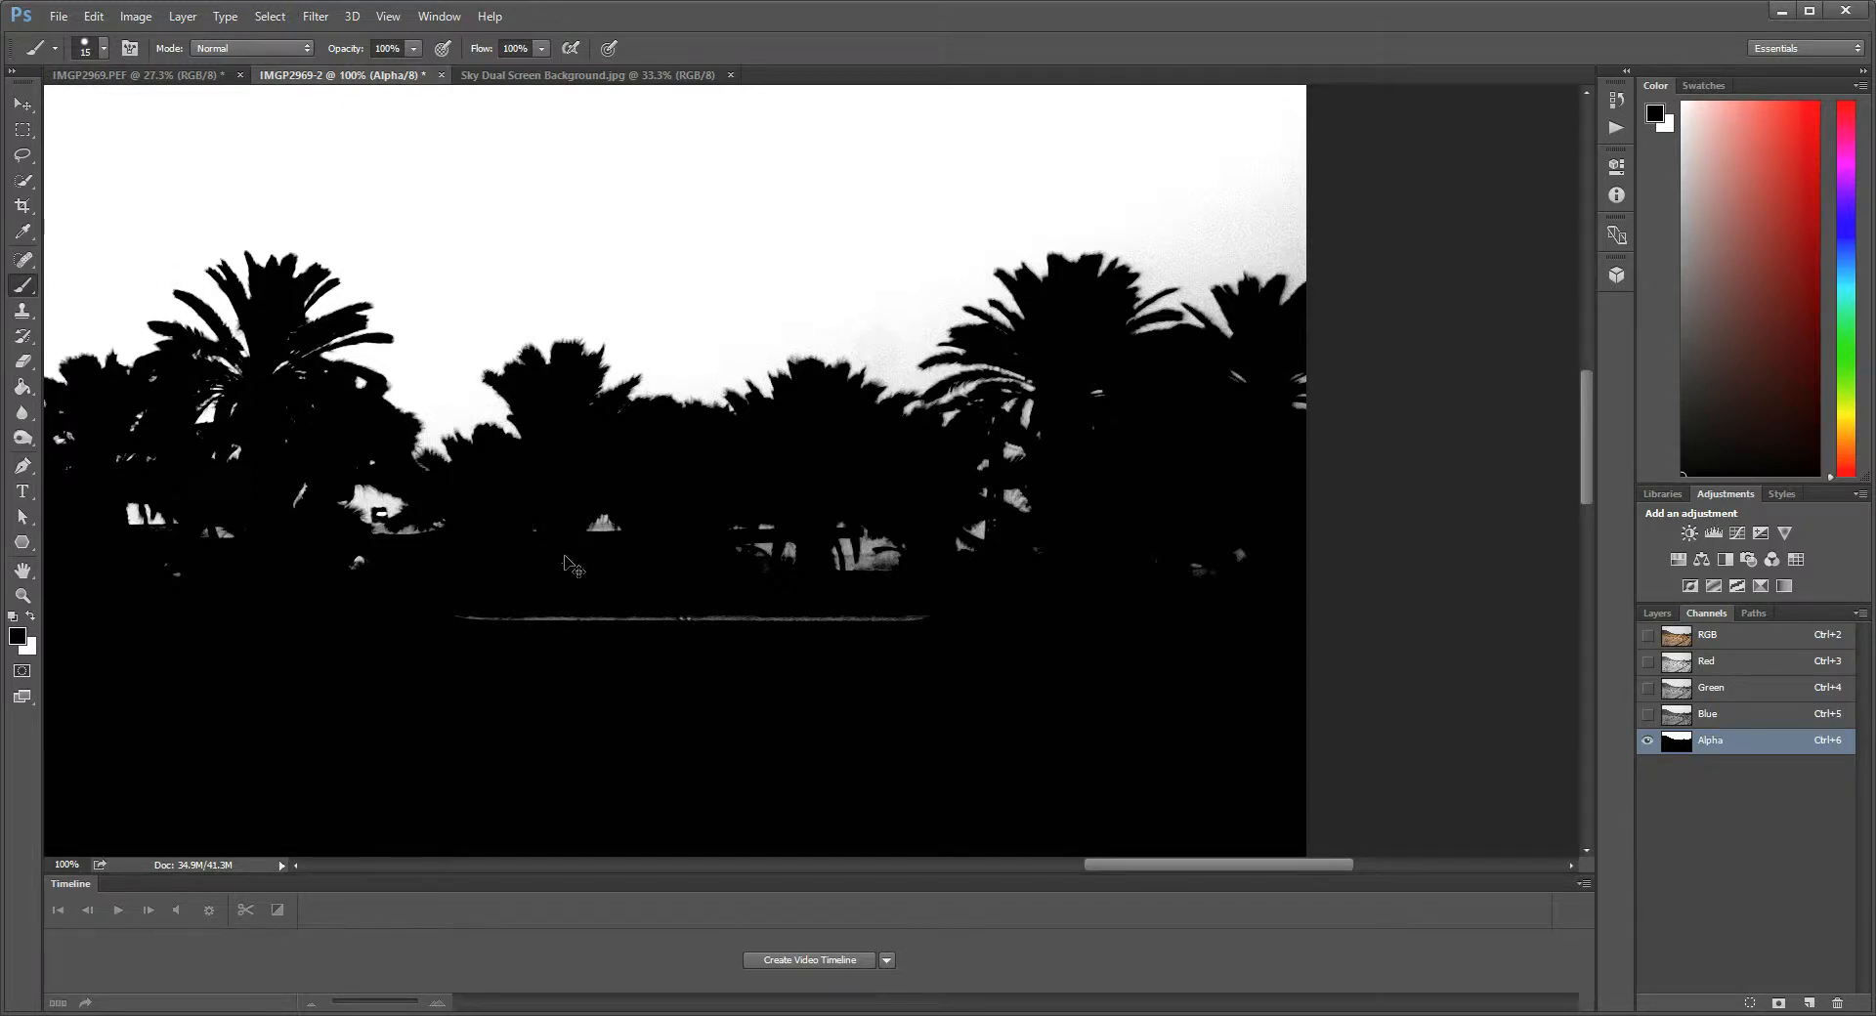
{"action": "mouse_move", "coordinate": [611, 616]}
{"action": "left_mouse_down"}
{"action": "mouse_move", "coordinate": [790, 627]}
{"action": "mouse_move", "coordinate": [611, 615]}
{"action": "mouse_move", "coordinate": [759, 623]}
{"action": "left_mouse_up"}
{"action": "left_click_drag", "start_coordinate": [482, 617], "coordinate": [395, 608]}
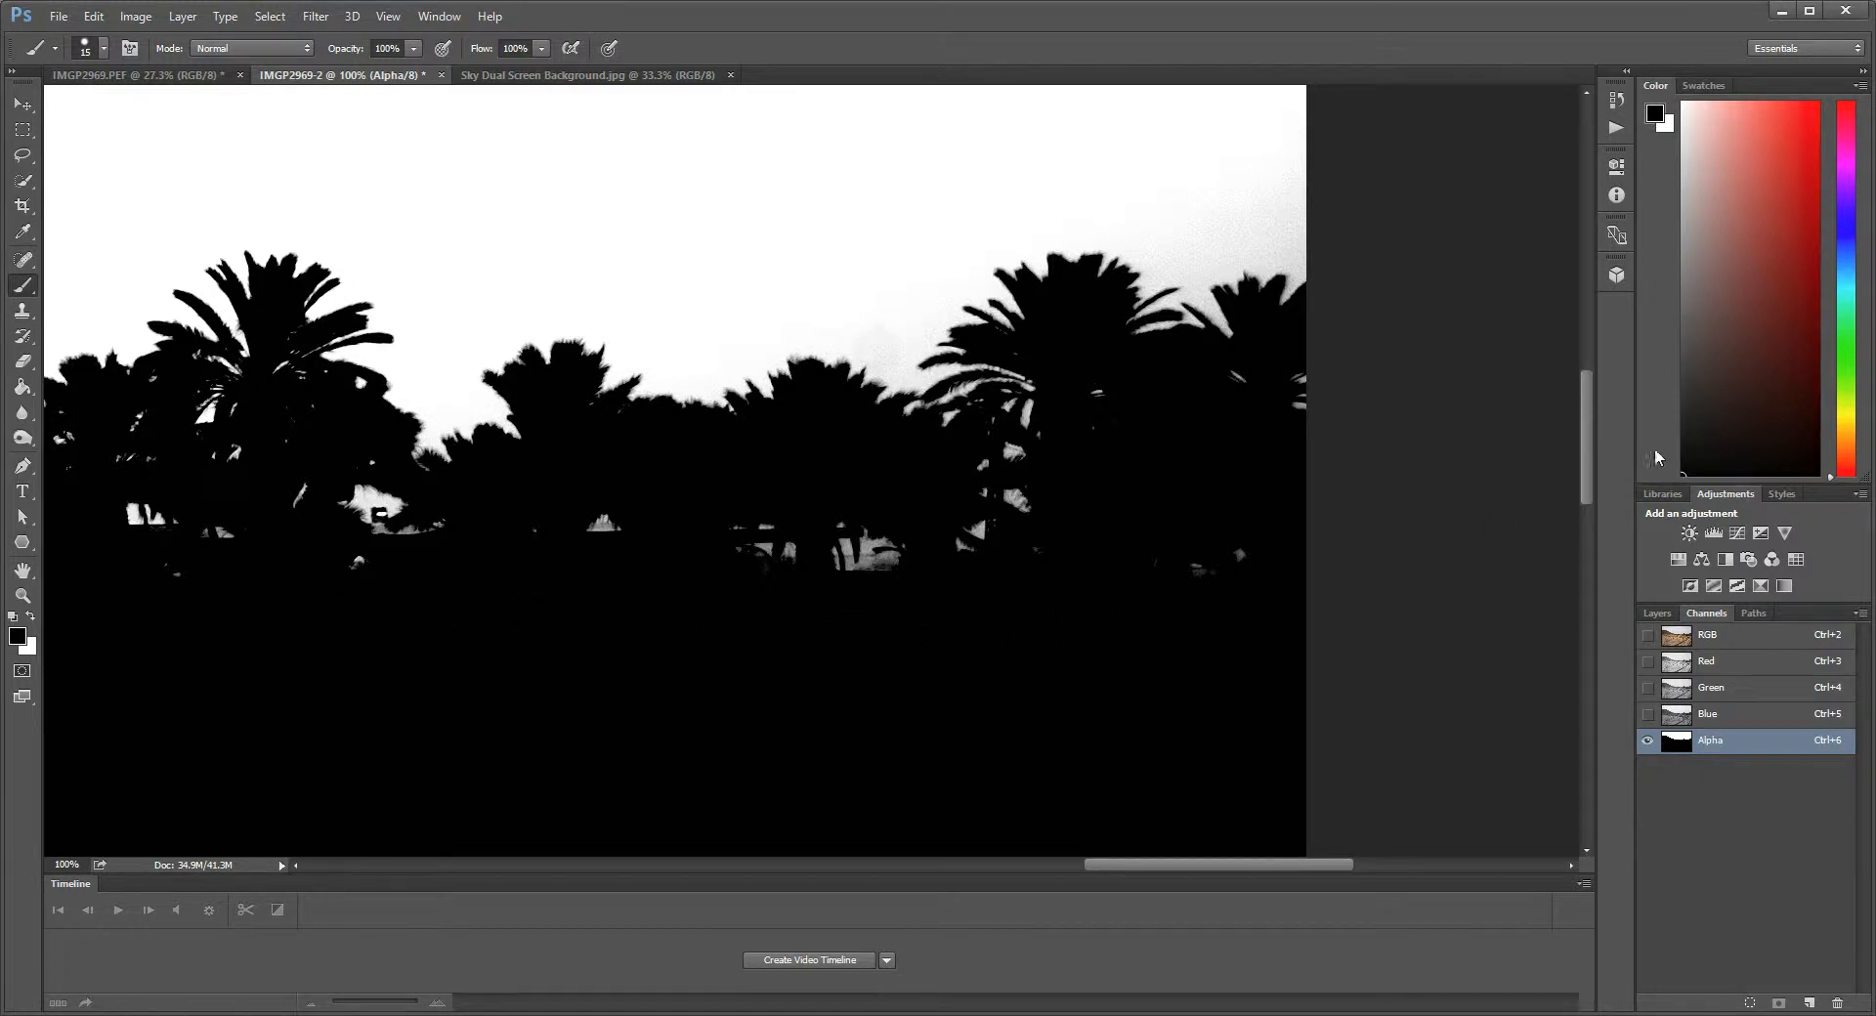
Step: Check the mask against the photo and paint the faint gray specks below the rightmost palms black
{"action": "left_click", "coordinate": [1646, 635]}
{"action": "key", "text": "x"}
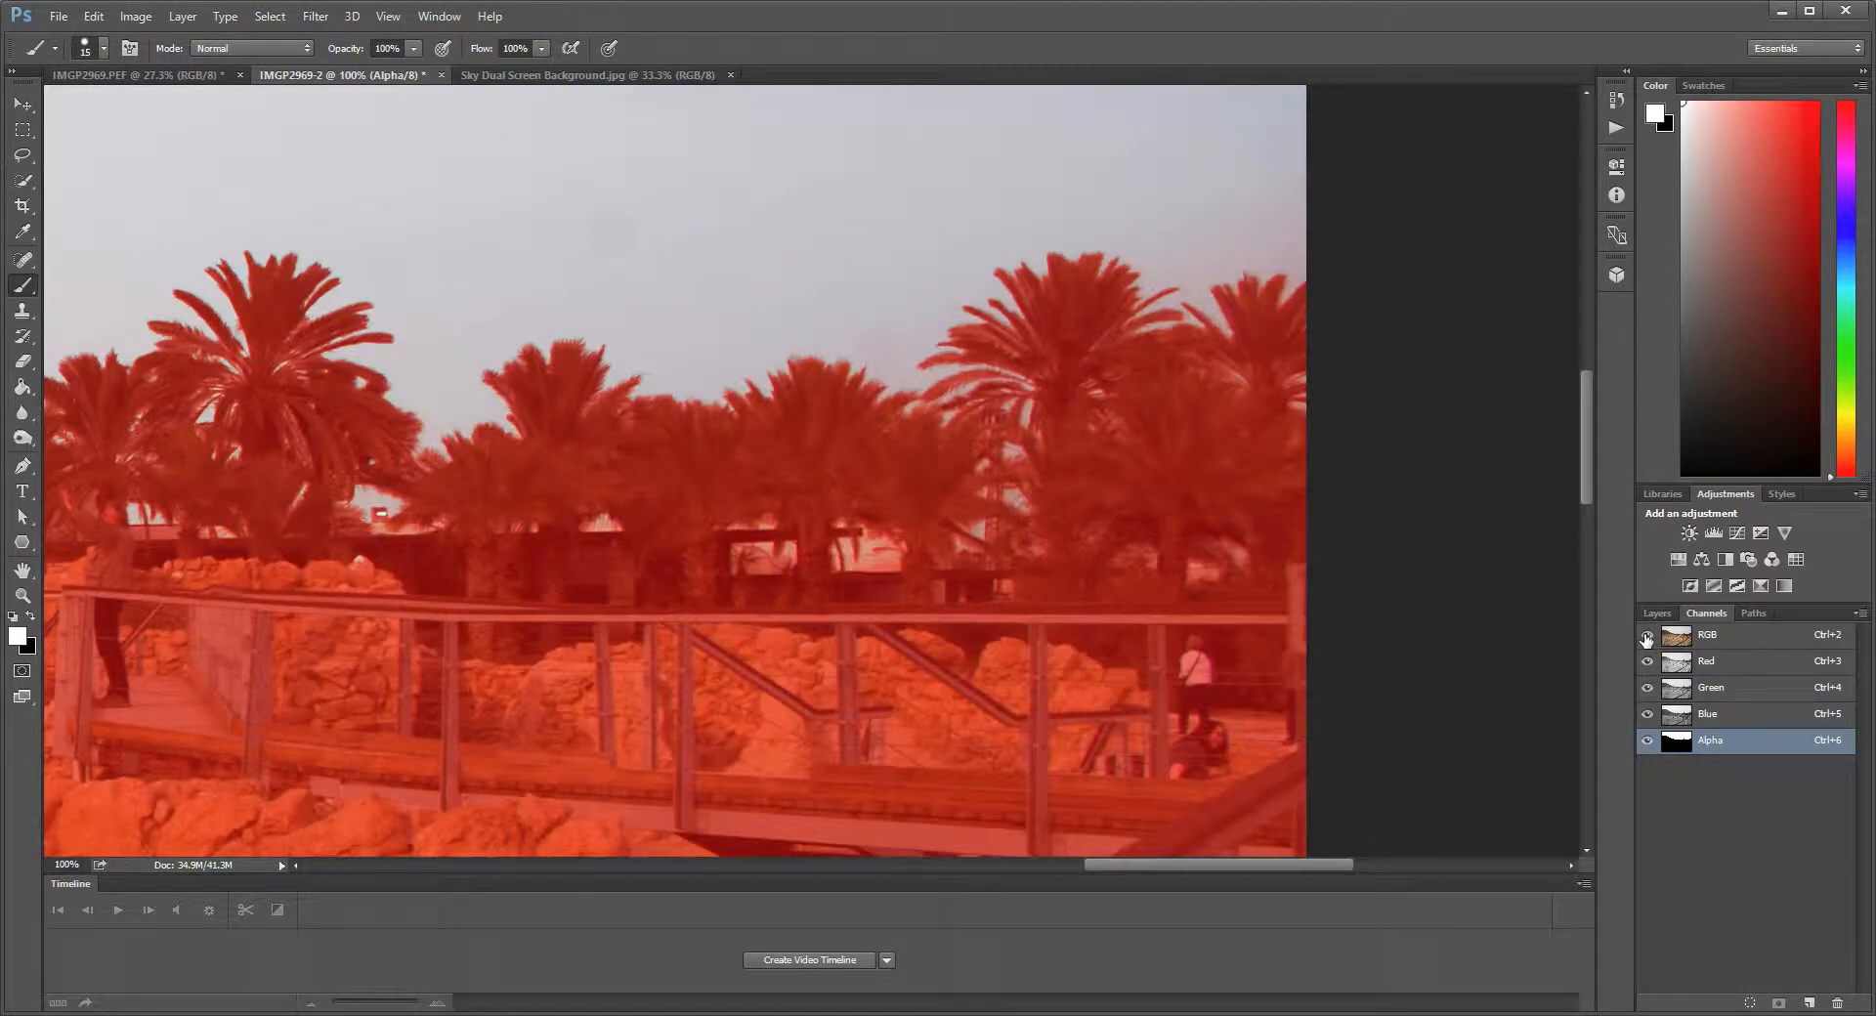
{"action": "left_click", "coordinate": [1646, 635]}
{"action": "key", "text": "x"}
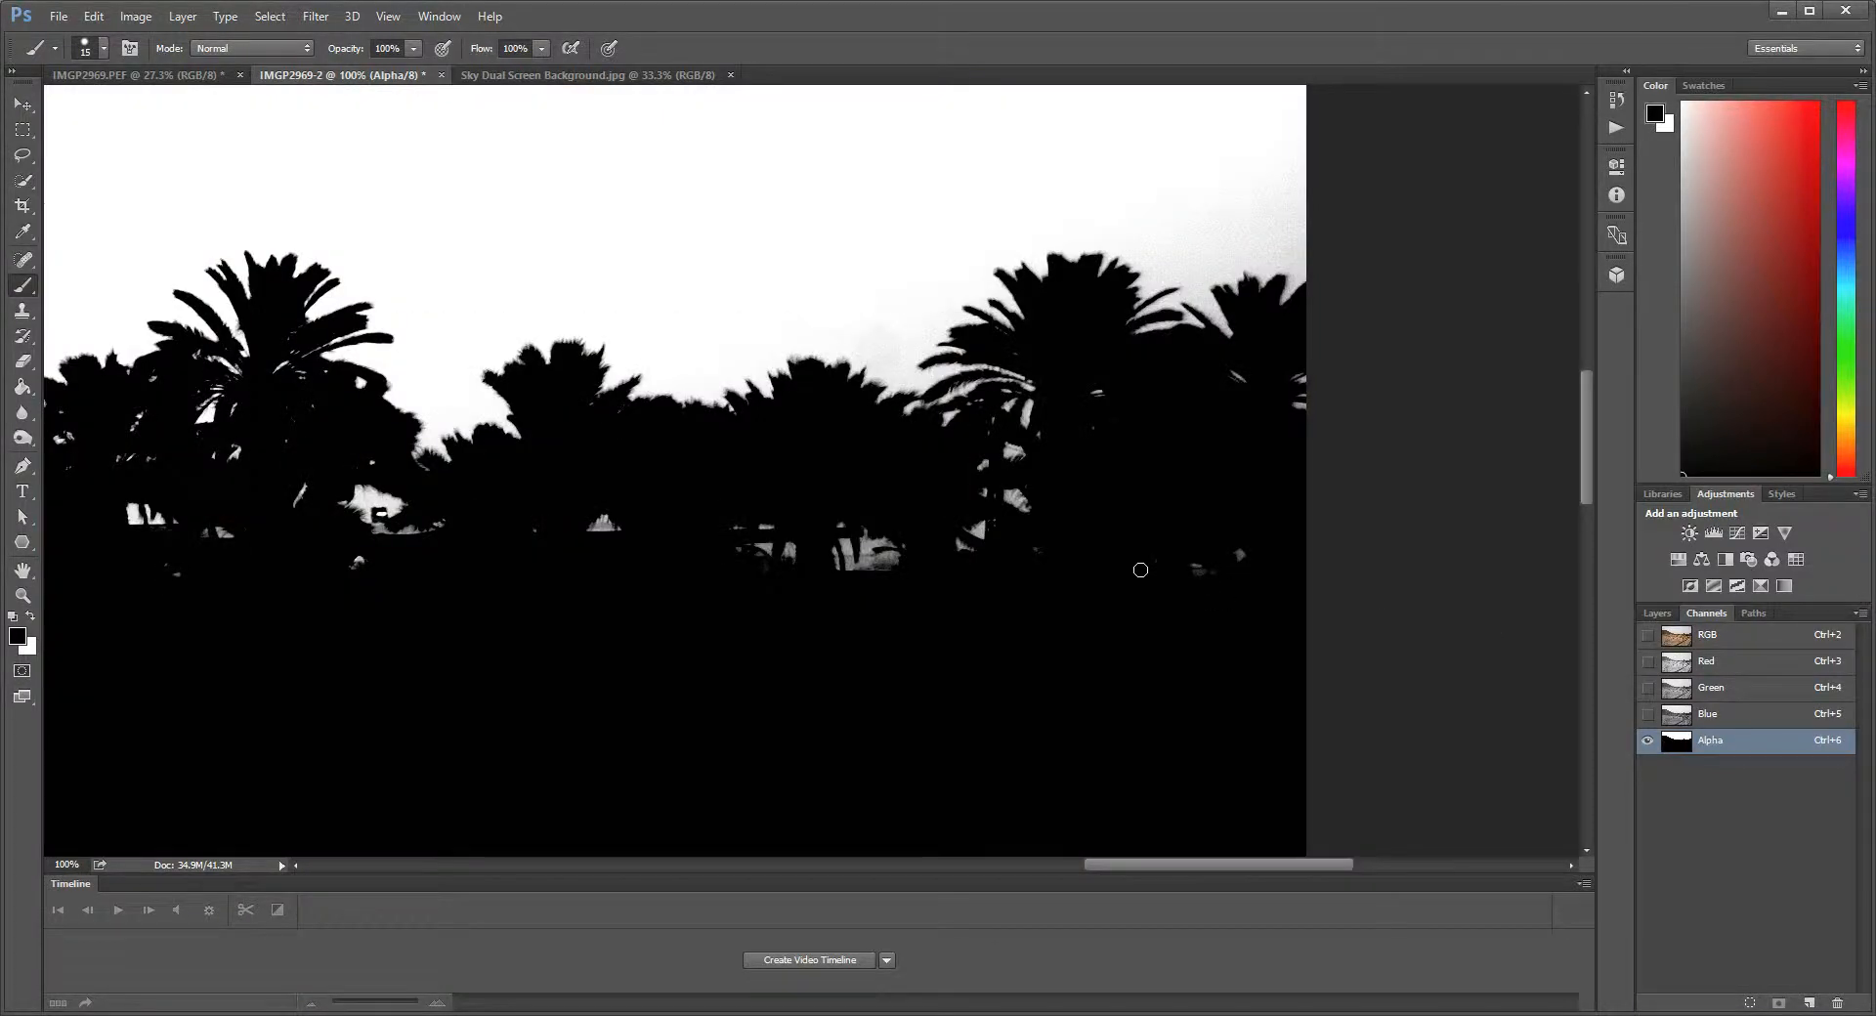
{"action": "left_click_drag", "start_coordinate": [1122, 565], "coordinate": [1189, 571]}
Step: Compare the mask with the photo and paint the light building patches beneath the middle palms black
{"action": "left_click", "coordinate": [1648, 637]}
{"action": "key", "text": "x"}
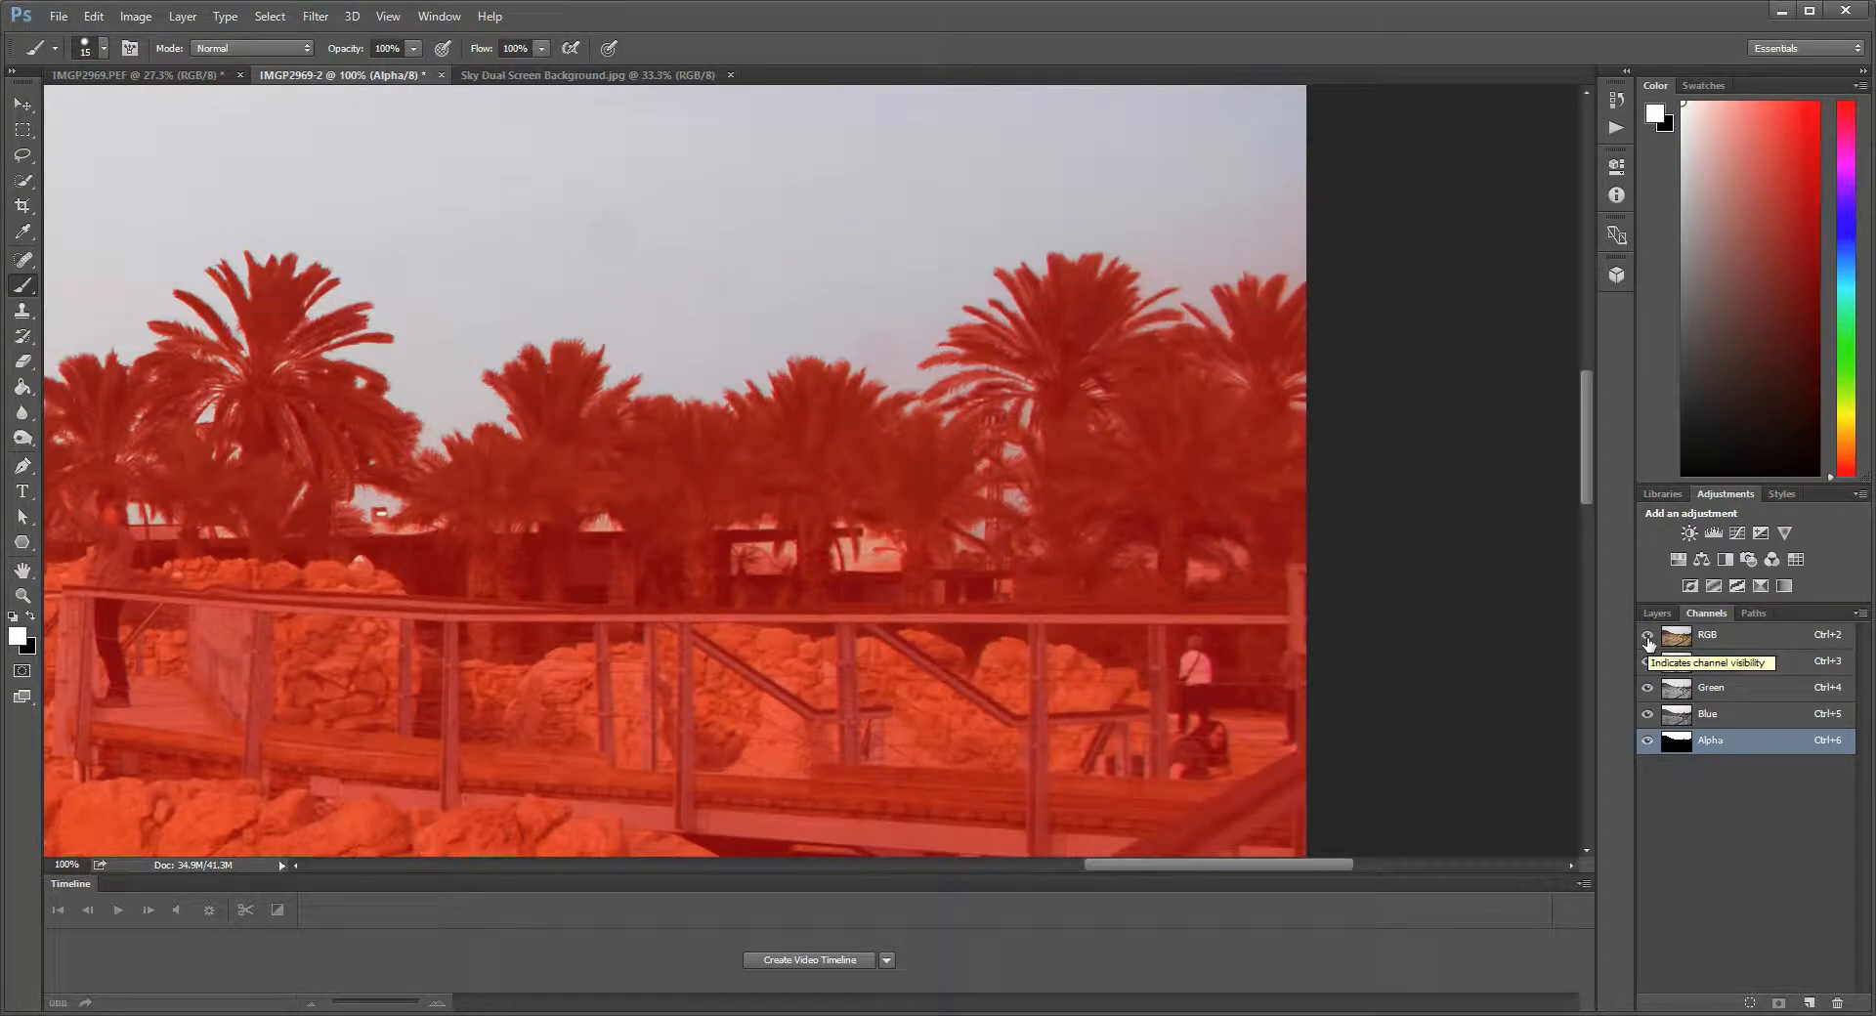
{"action": "left_click", "coordinate": [1648, 638]}
{"action": "key", "text": "x"}
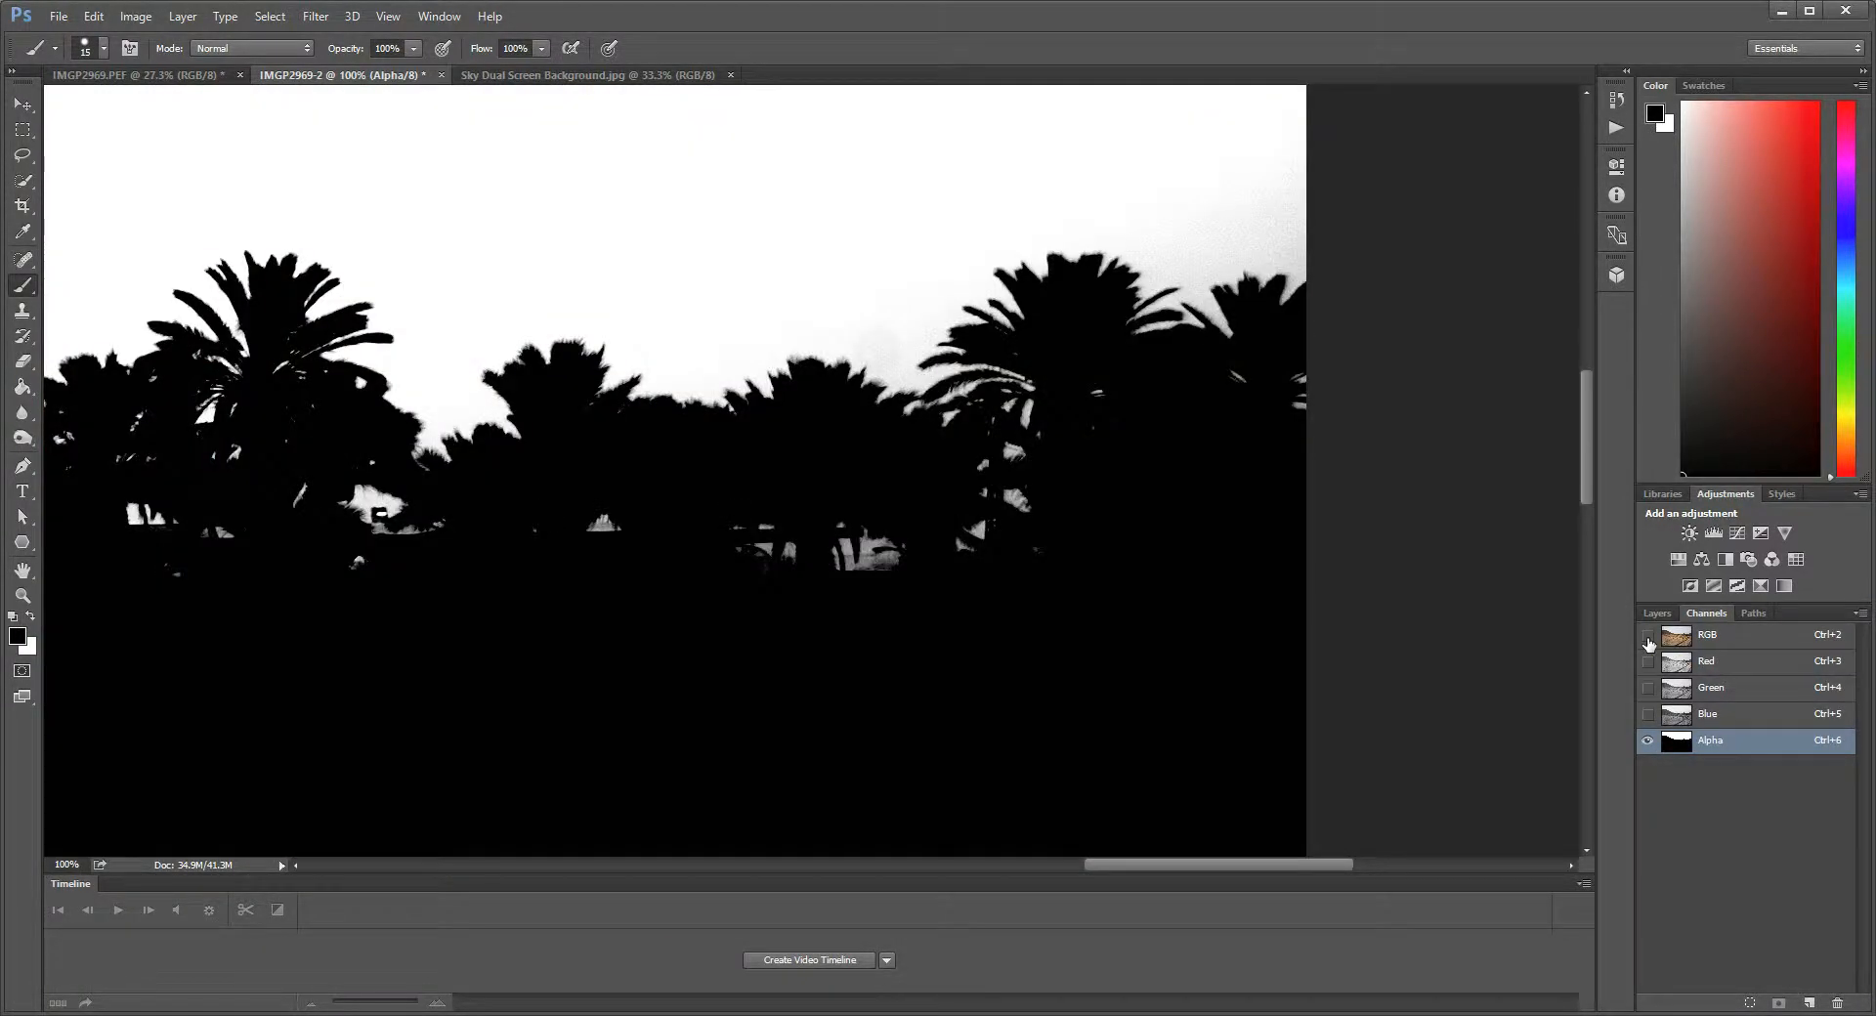
{"action": "left_click", "coordinate": [1647, 637]}
{"action": "key", "text": "x"}
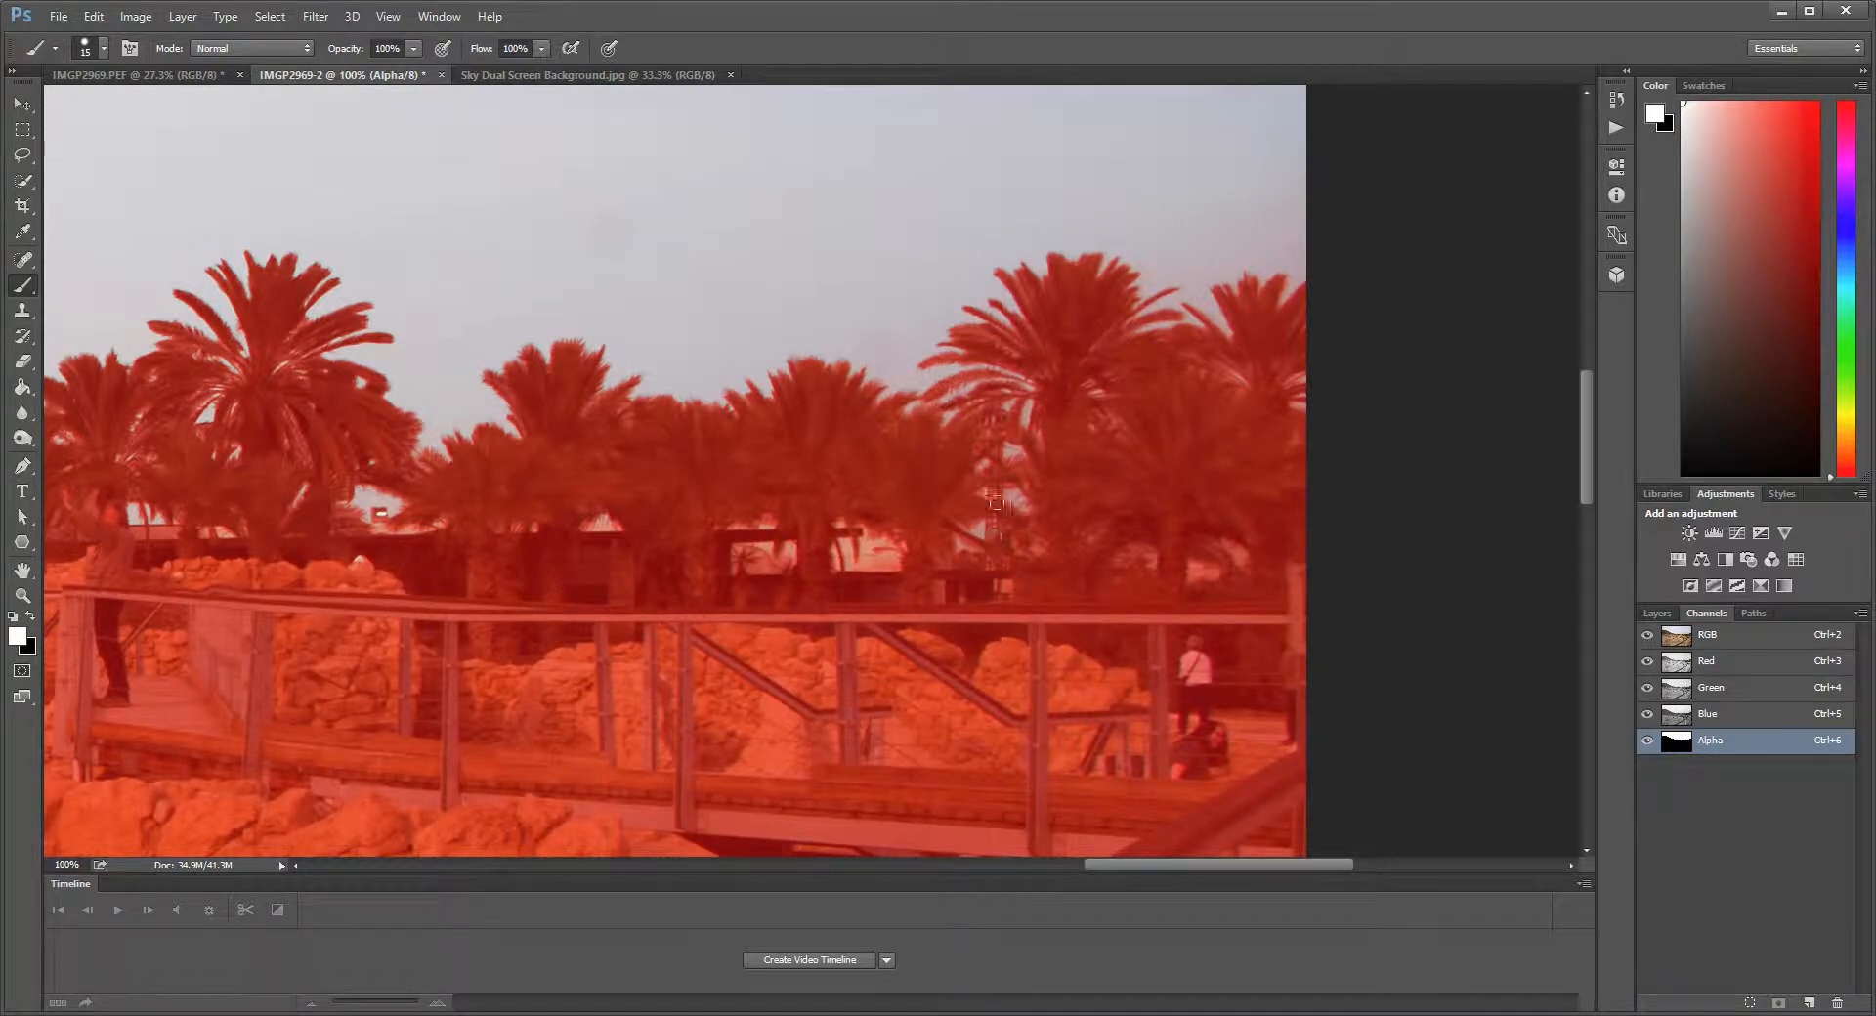
{"action": "left_click", "coordinate": [1649, 636]}
{"action": "key", "text": "x"}
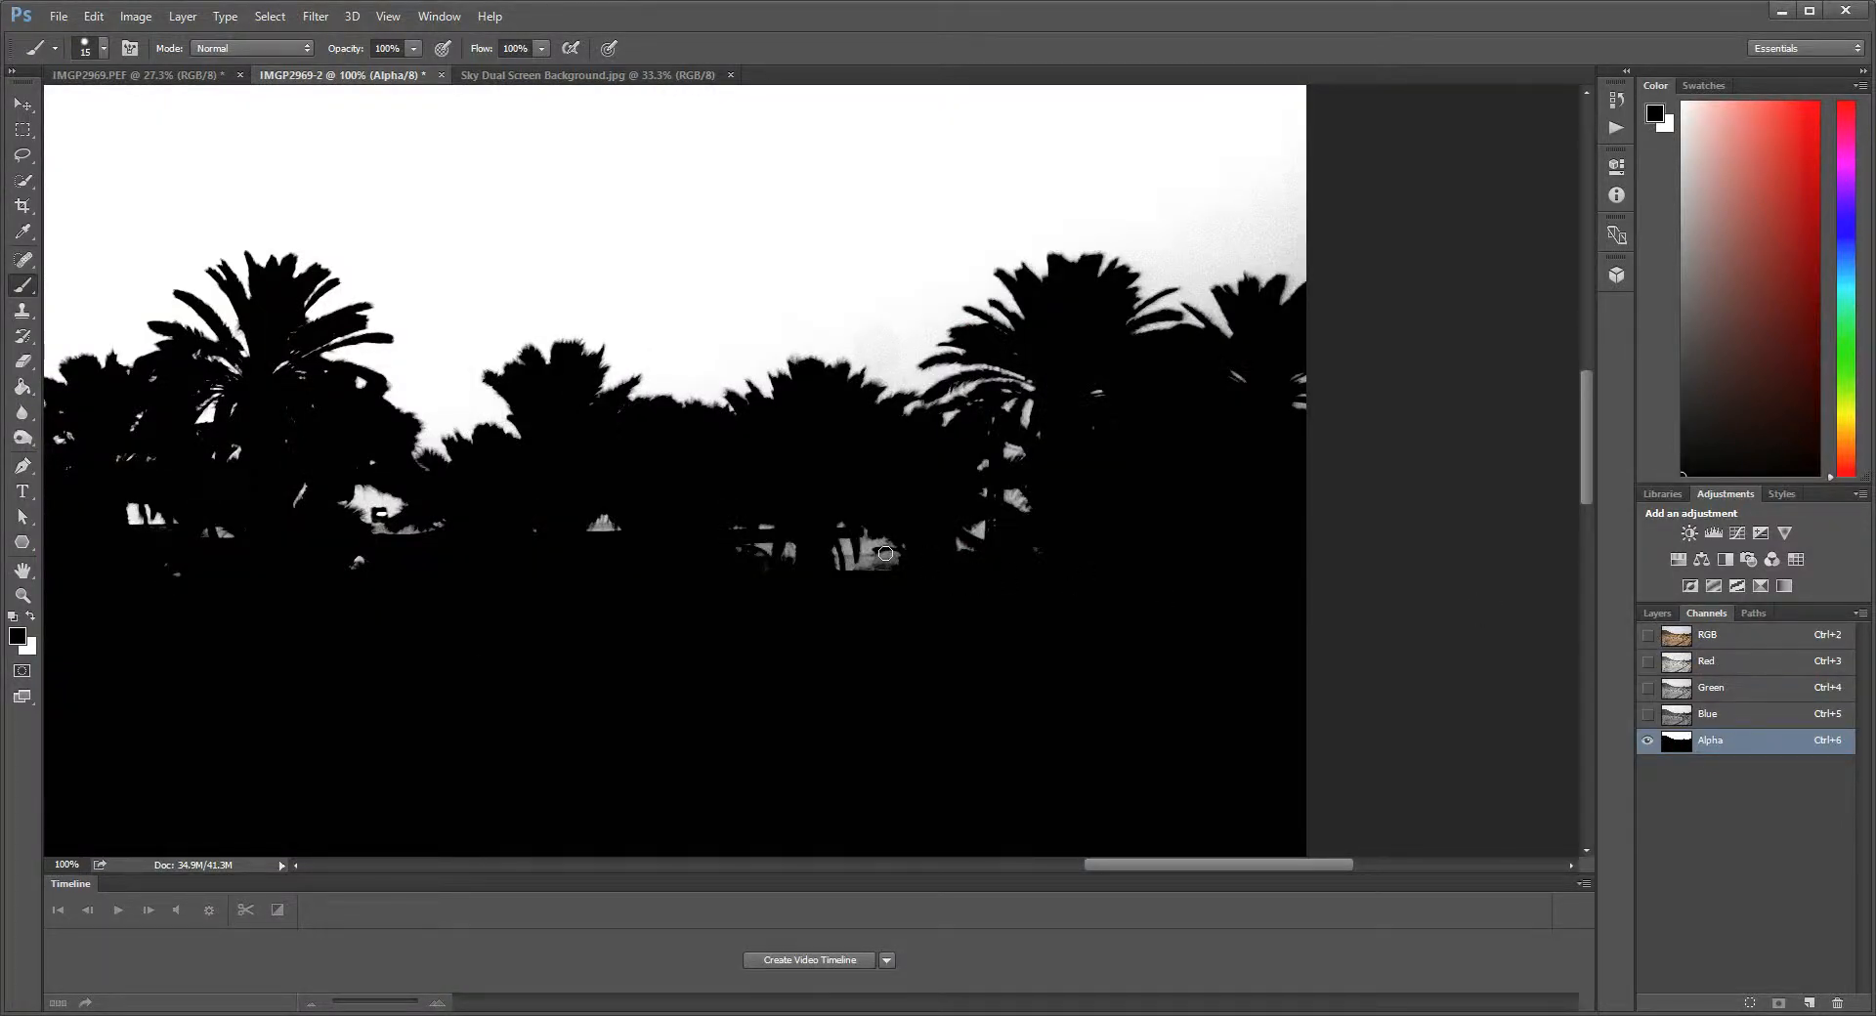
{"action": "mouse_move", "coordinate": [885, 554]}
{"action": "left_mouse_down"}
{"action": "mouse_move", "coordinate": [900, 519]}
{"action": "mouse_move", "coordinate": [884, 663]}
{"action": "mouse_move", "coordinate": [920, 454]}
{"action": "mouse_move", "coordinate": [874, 606]}
{"action": "mouse_move", "coordinate": [900, 446]}
{"action": "mouse_move", "coordinate": [877, 535]}
{"action": "mouse_move", "coordinate": [869, 500]}
{"action": "mouse_move", "coordinate": [860, 583]}
{"action": "mouse_move", "coordinate": [870, 507]}
{"action": "mouse_move", "coordinate": [909, 631]}
{"action": "mouse_move", "coordinate": [841, 534]}
{"action": "mouse_move", "coordinate": [848, 604]}
{"action": "mouse_move", "coordinate": [850, 510]}
{"action": "mouse_move", "coordinate": [813, 615]}
{"action": "mouse_move", "coordinate": [773, 537]}
{"action": "mouse_move", "coordinate": [792, 506]}
{"action": "mouse_move", "coordinate": [792, 563]}
{"action": "mouse_move", "coordinate": [755, 508]}
{"action": "mouse_move", "coordinate": [733, 557]}
{"action": "left_mouse_up"}
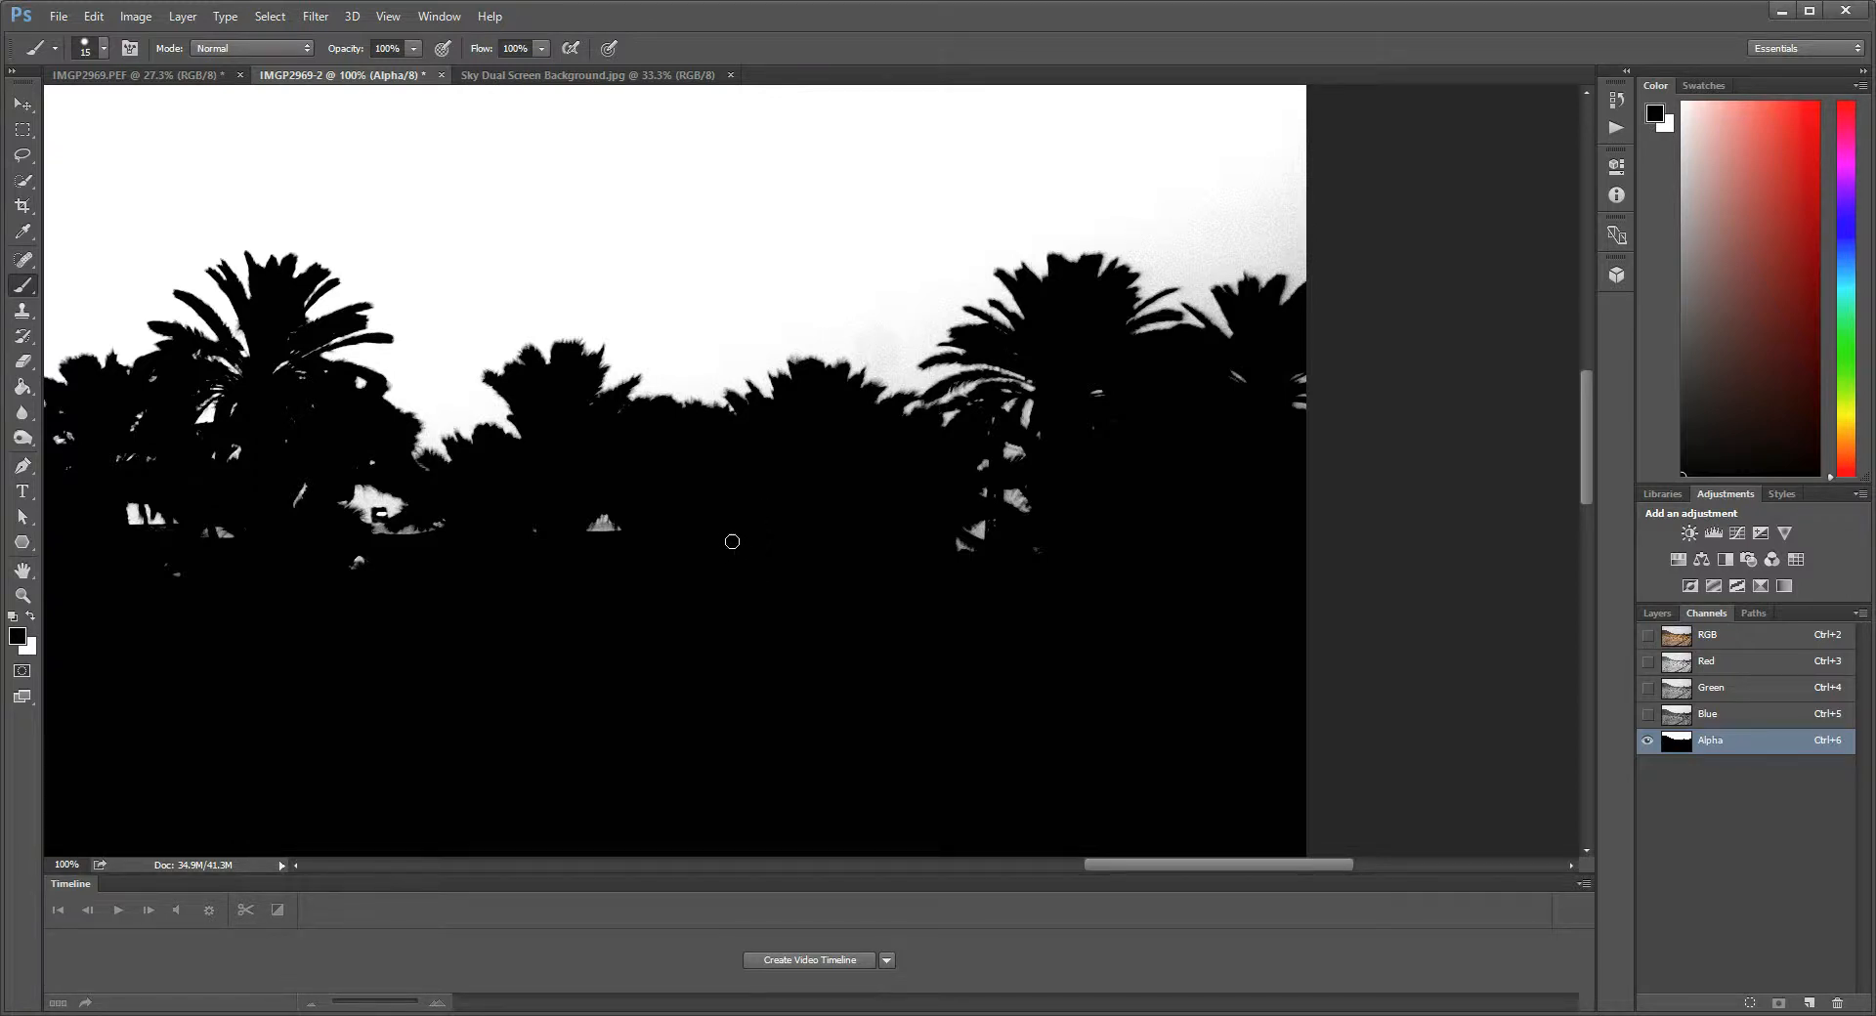
{"action": "mouse_move", "coordinate": [709, 535]}
{"action": "left_mouse_down"}
{"action": "mouse_move", "coordinate": [453, 508]}
{"action": "mouse_move", "coordinate": [559, 526]}
{"action": "mouse_move", "coordinate": [541, 537]}
{"action": "mouse_move", "coordinate": [640, 503]}
{"action": "mouse_move", "coordinate": [521, 527]}
{"action": "mouse_move", "coordinate": [884, 554]}
{"action": "mouse_move", "coordinate": [784, 573]}
{"action": "mouse_move", "coordinate": [761, 557]}
{"action": "mouse_move", "coordinate": [868, 538]}
{"action": "mouse_move", "coordinate": [769, 538]}
{"action": "mouse_move", "coordinate": [914, 537]}
{"action": "mouse_move", "coordinate": [758, 549]}
{"action": "mouse_move", "coordinate": [895, 548]}
{"action": "mouse_move", "coordinate": [798, 574]}
{"action": "mouse_move", "coordinate": [766, 615]}
{"action": "left_mouse_up"}
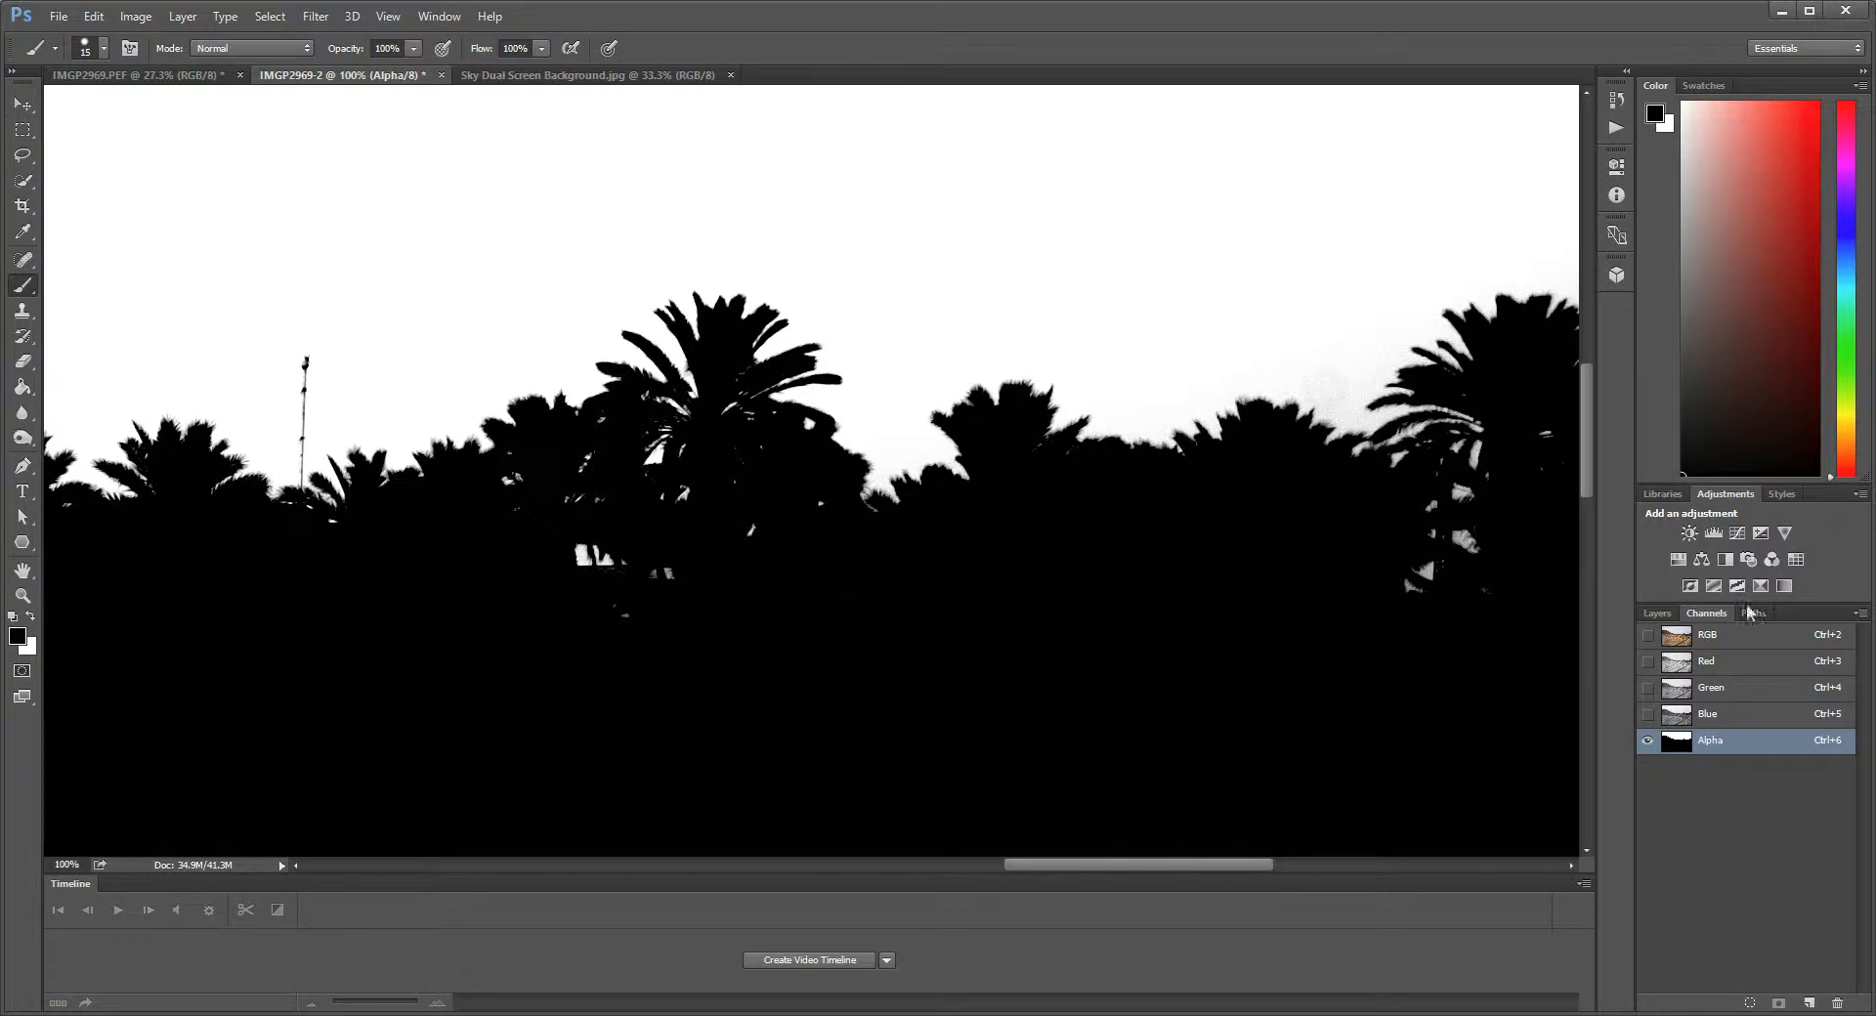
Step: Check the gaps under the tallest palm against the photo and paint the small light specks beneath it black
{"action": "left_click", "coordinate": [1649, 636]}
{"action": "key", "text": "x"}
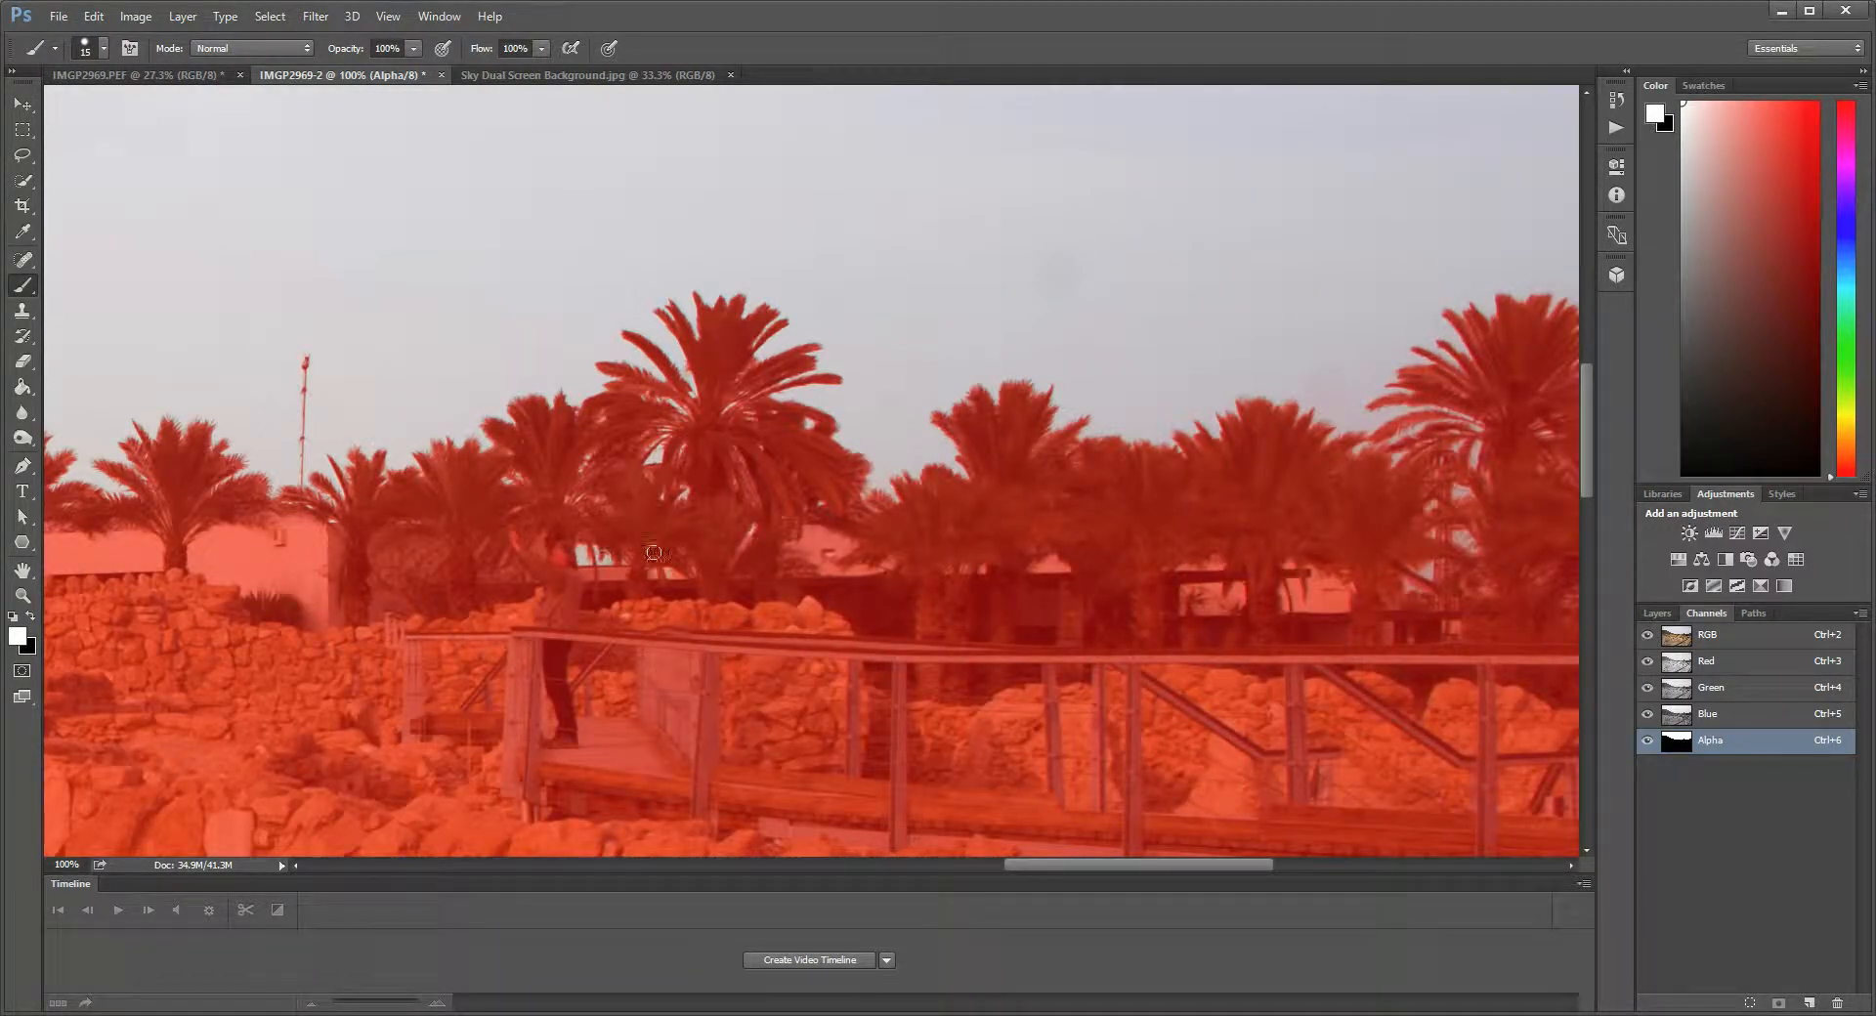
{"action": "left_click_drag", "start_coordinate": [709, 577], "coordinate": [788, 613]}
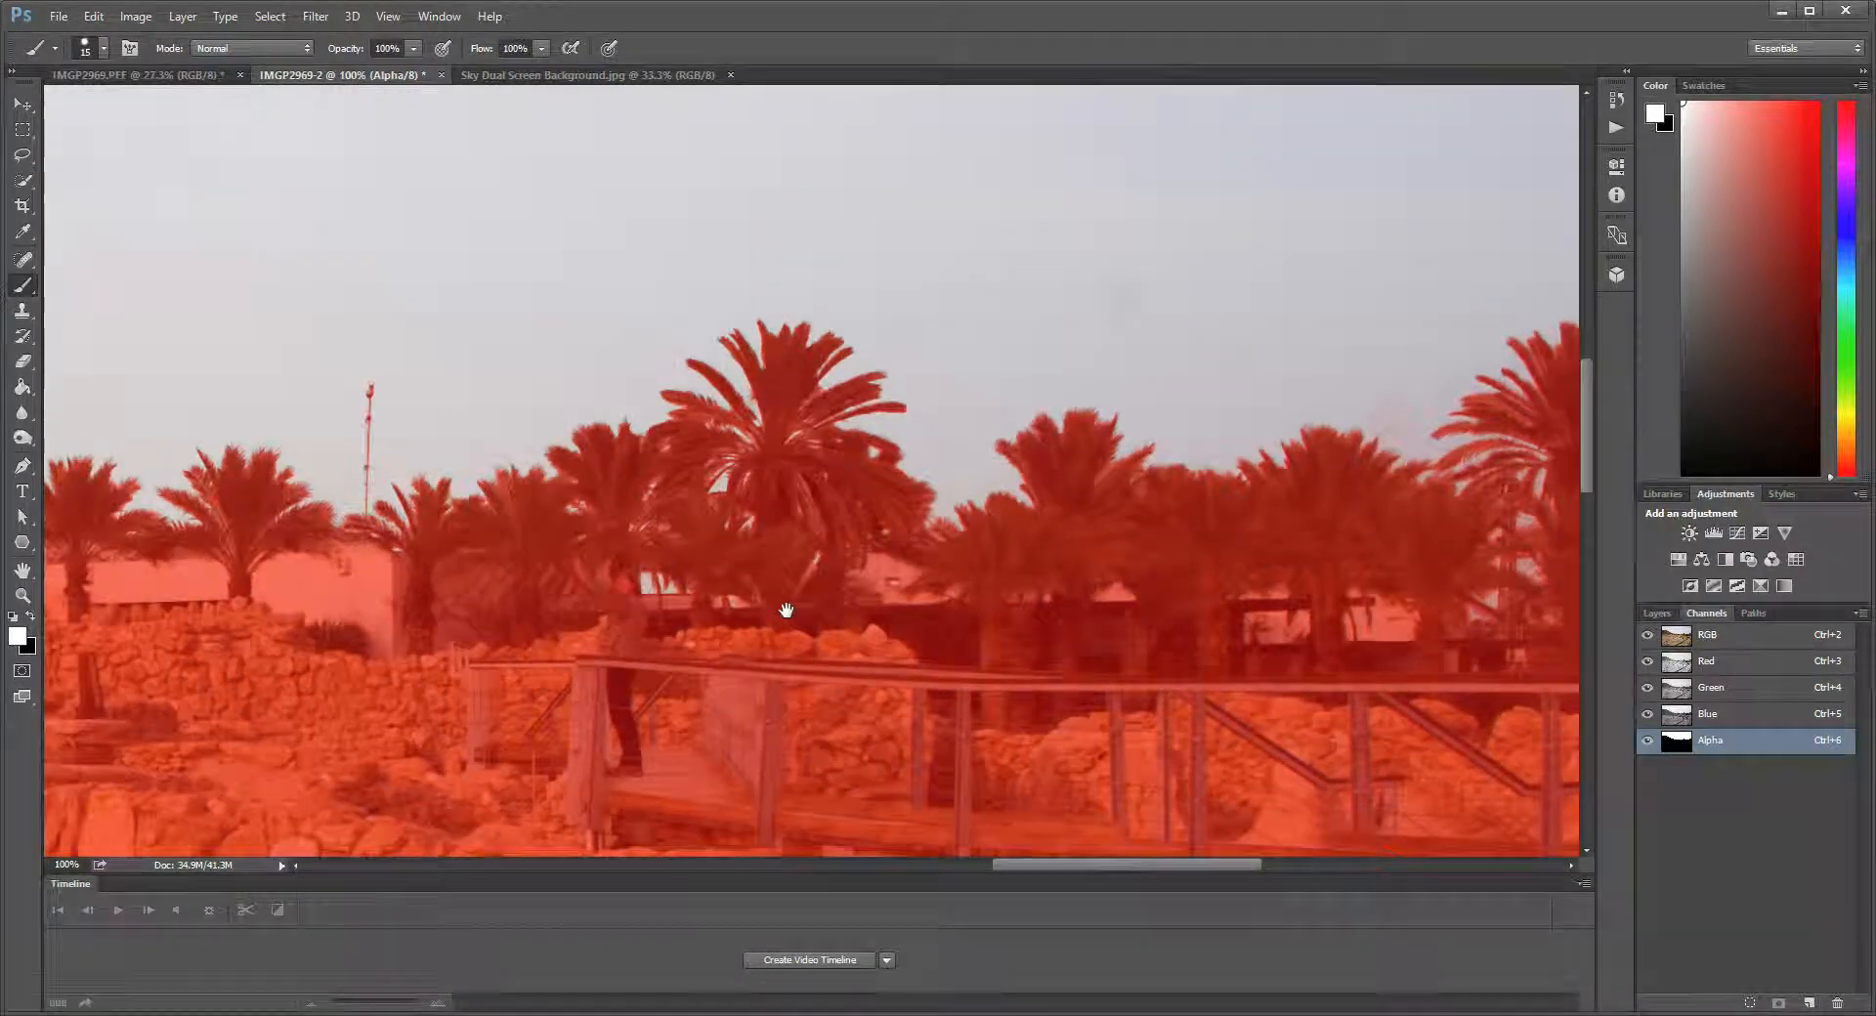
{"action": "key", "text": "x"}
{"action": "left_click", "coordinate": [1649, 636]}
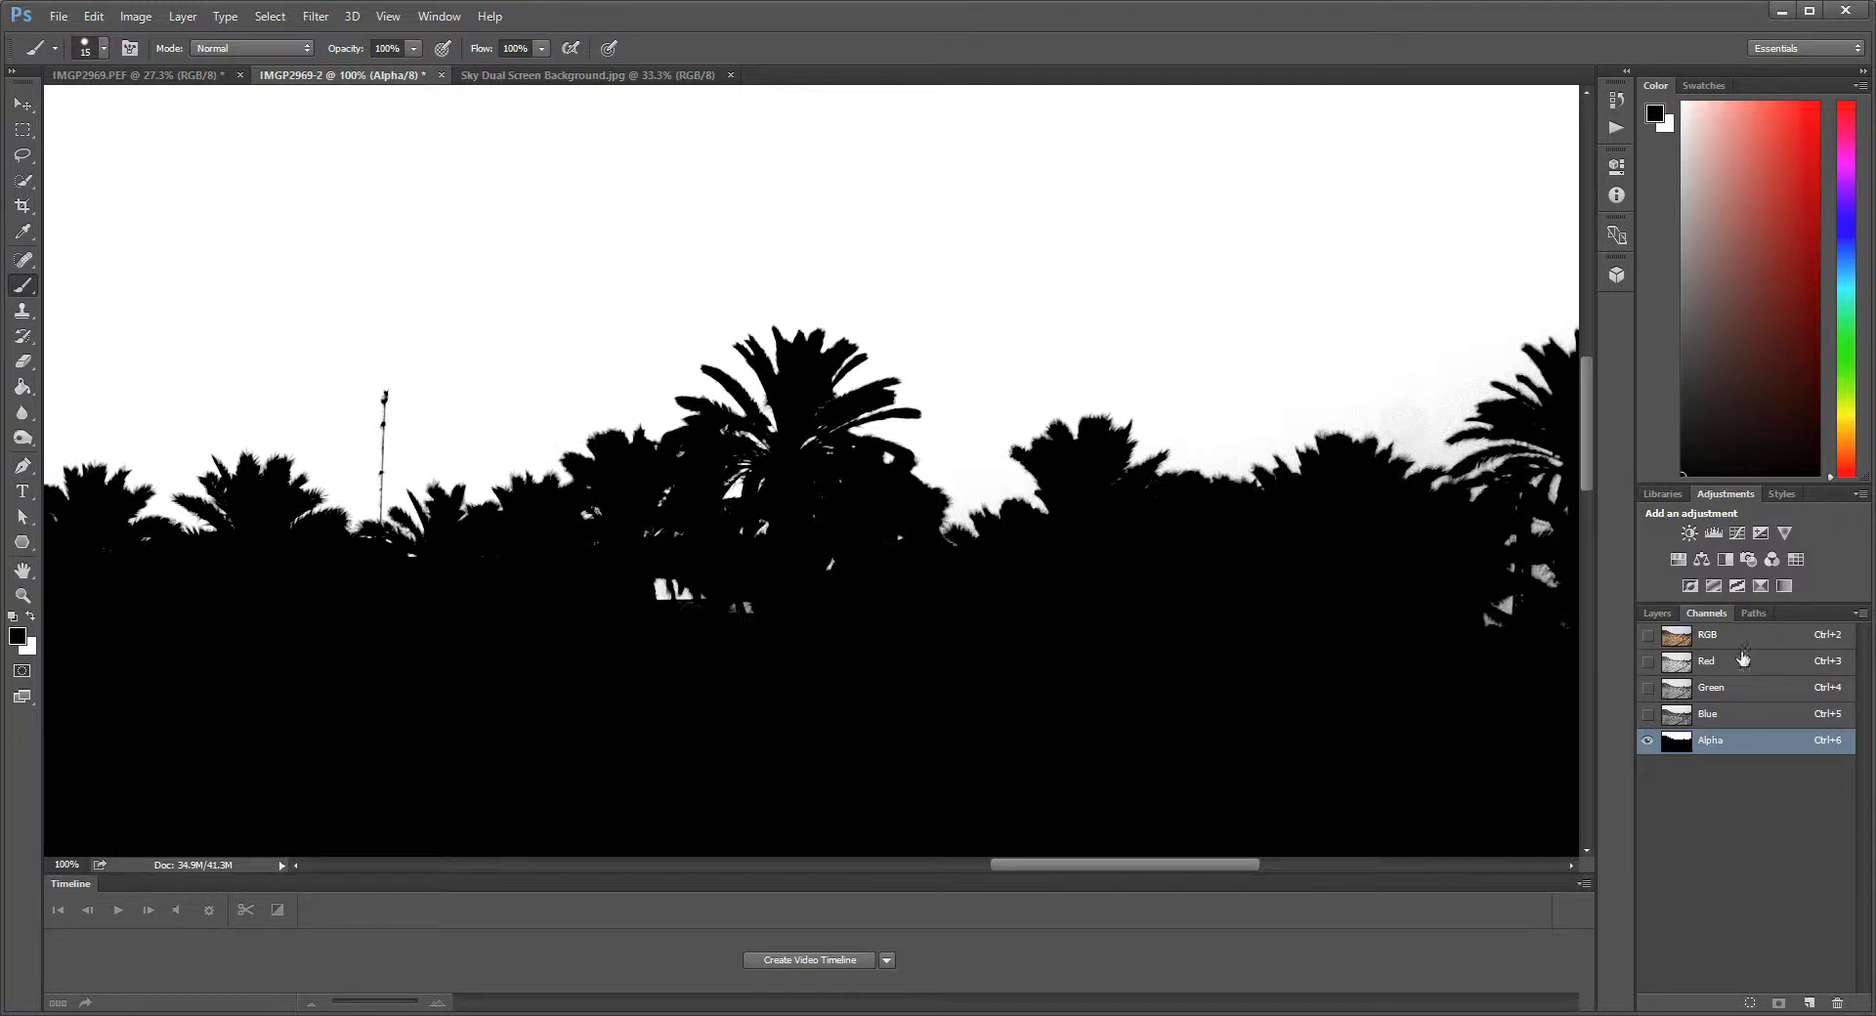
{"action": "left_click", "coordinate": [1649, 636]}
{"action": "key", "text": "x"}
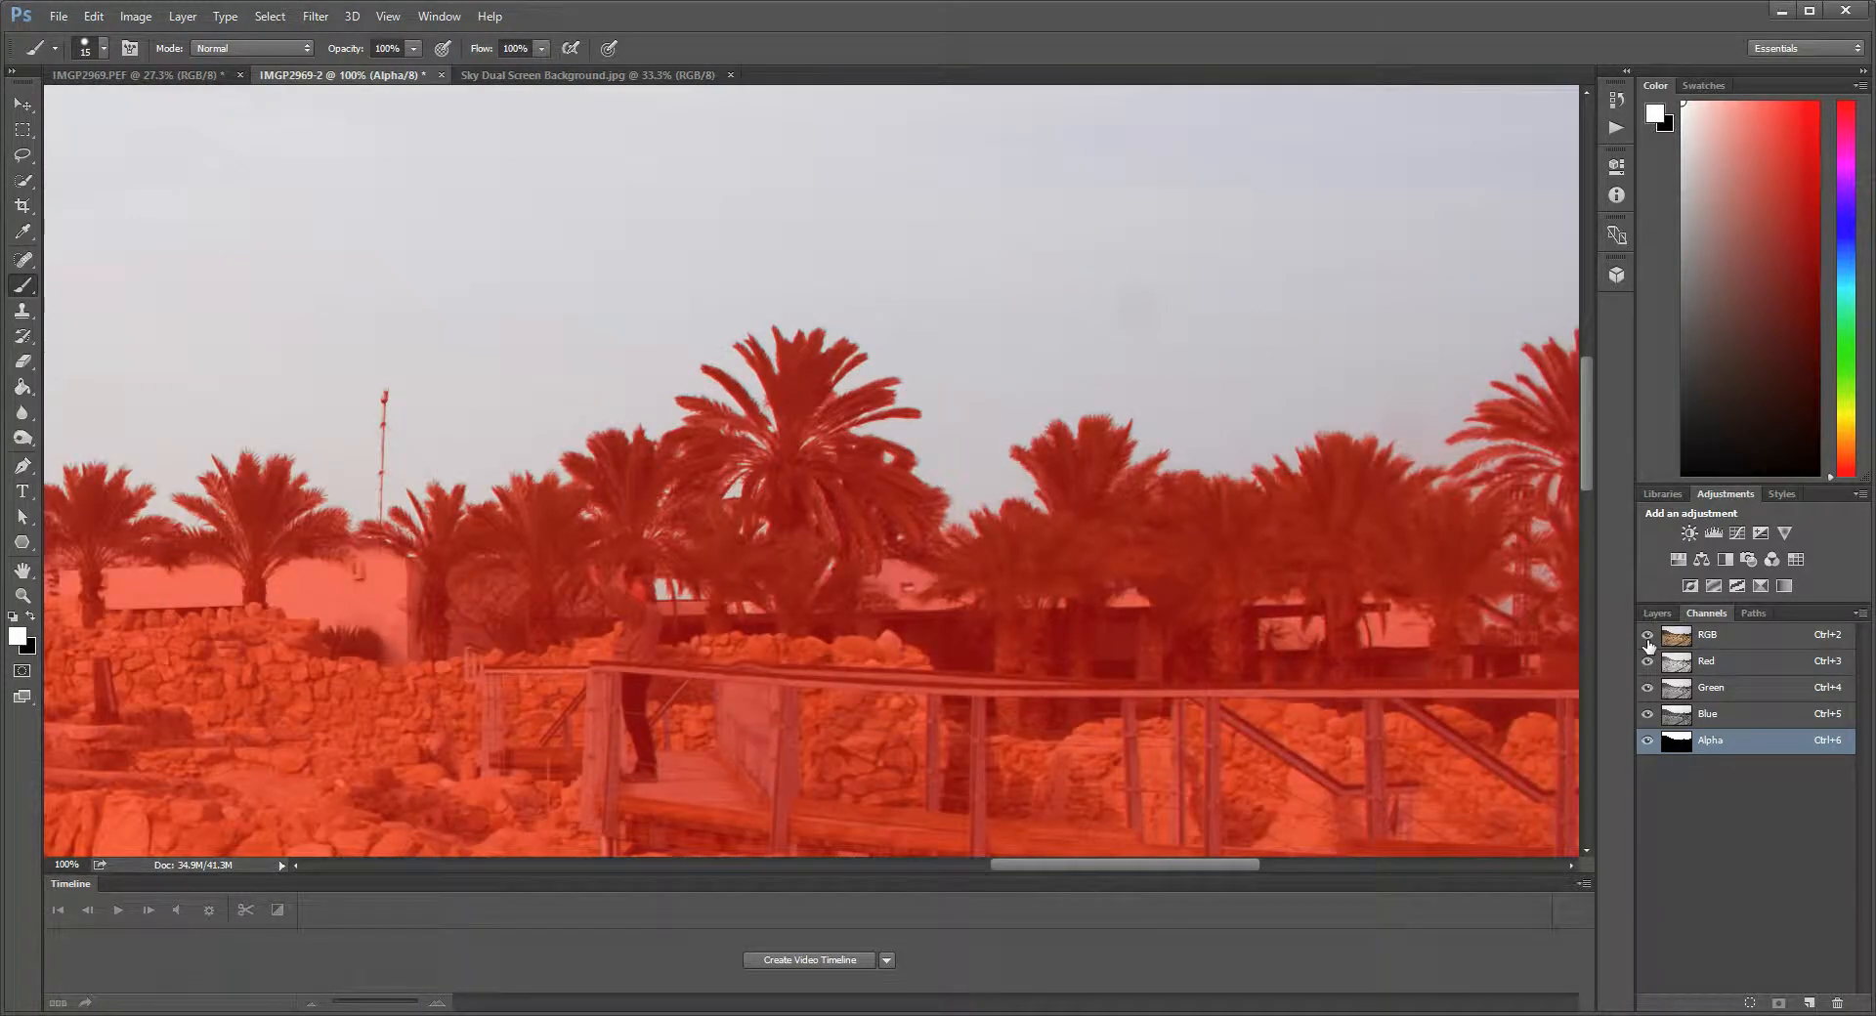
{"action": "left_click", "coordinate": [1645, 637]}
{"action": "key", "text": "x"}
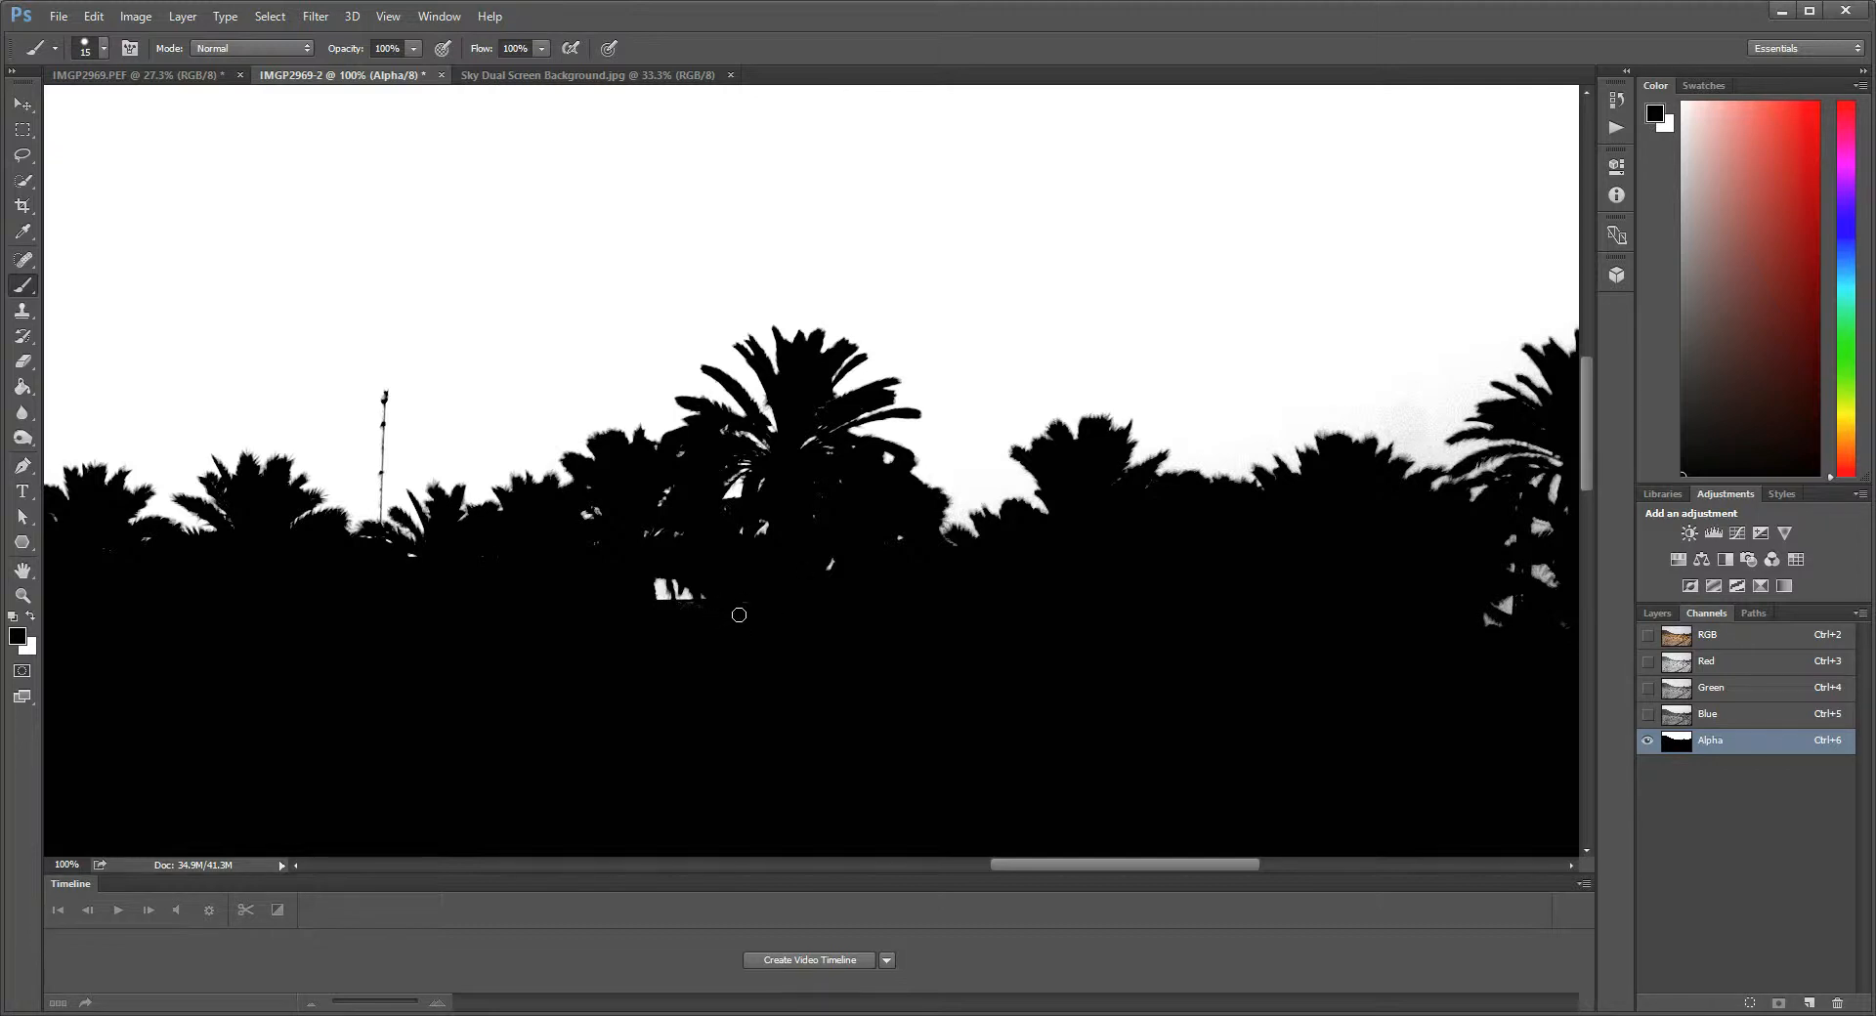
Step: Compare the Alpha mask with the photo overlay around the tallest palm to examine the remaining light gaps beneath it
{"action": "key", "text": "x"}
{"action": "left_click", "coordinate": [1649, 636]}
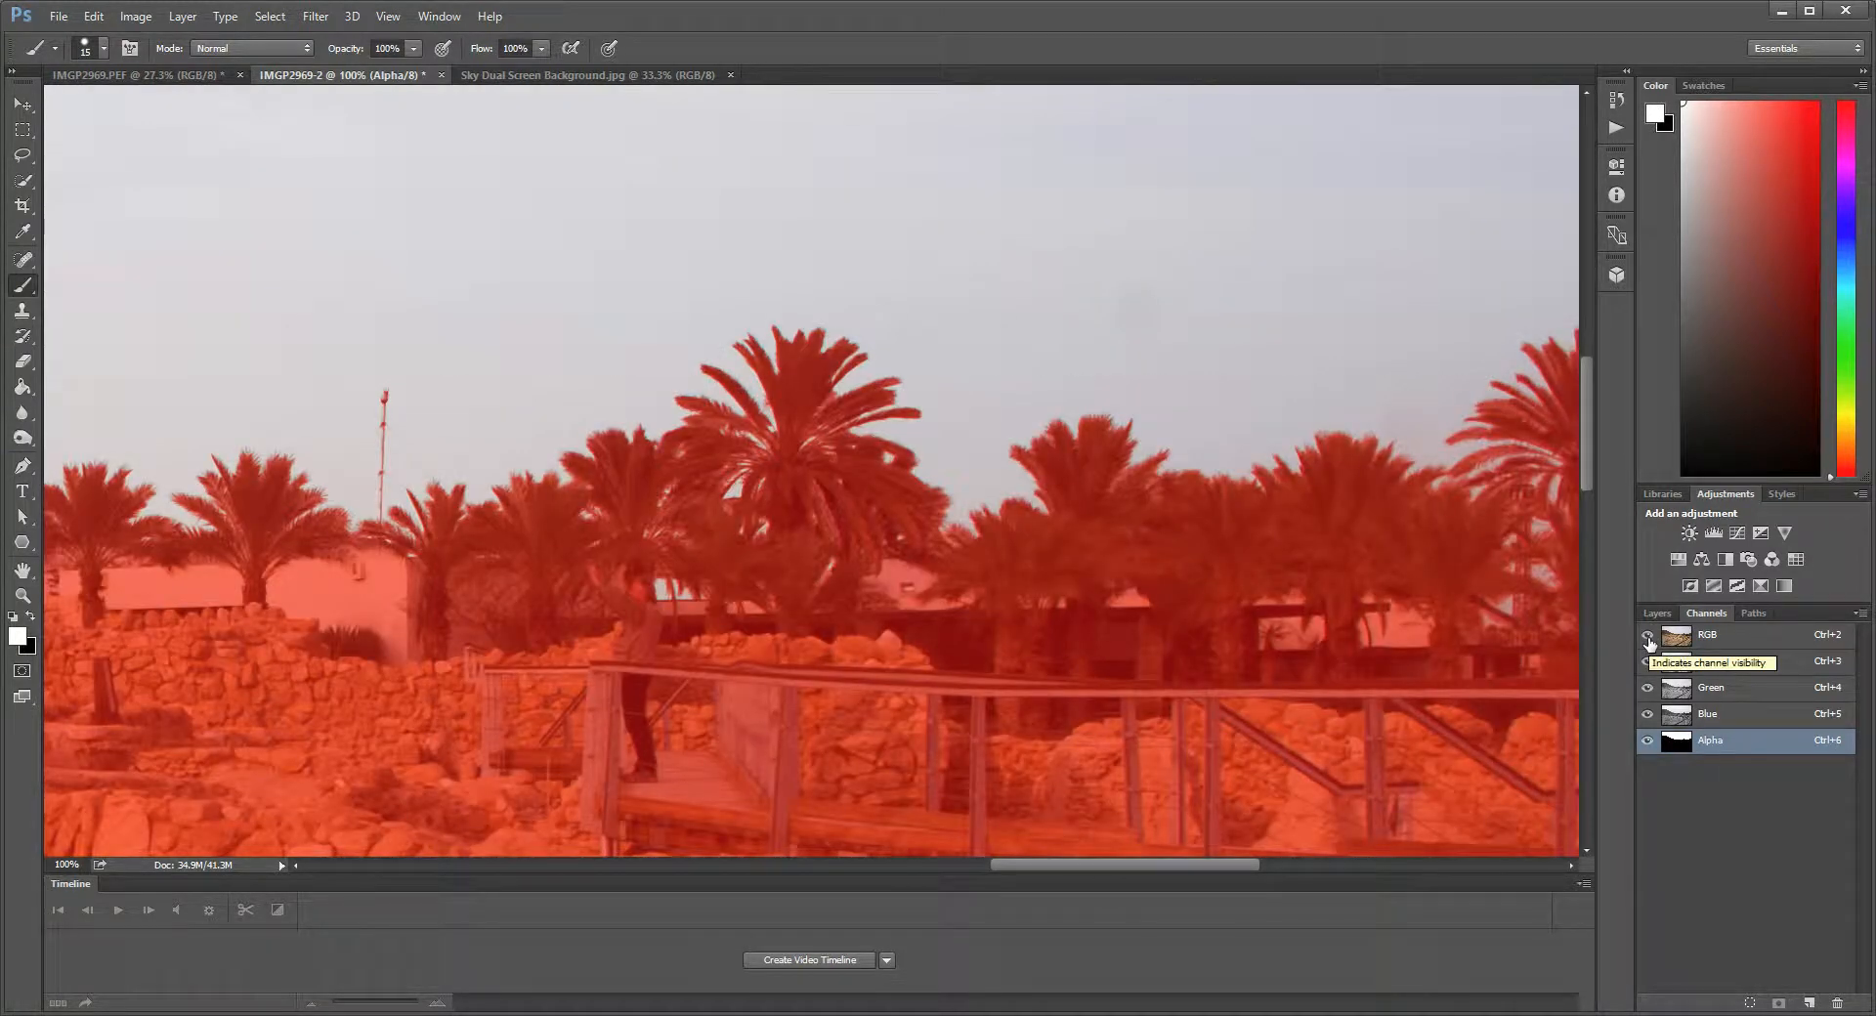
{"action": "left_click", "coordinate": [1648, 640]}
{"action": "key", "text": "x"}
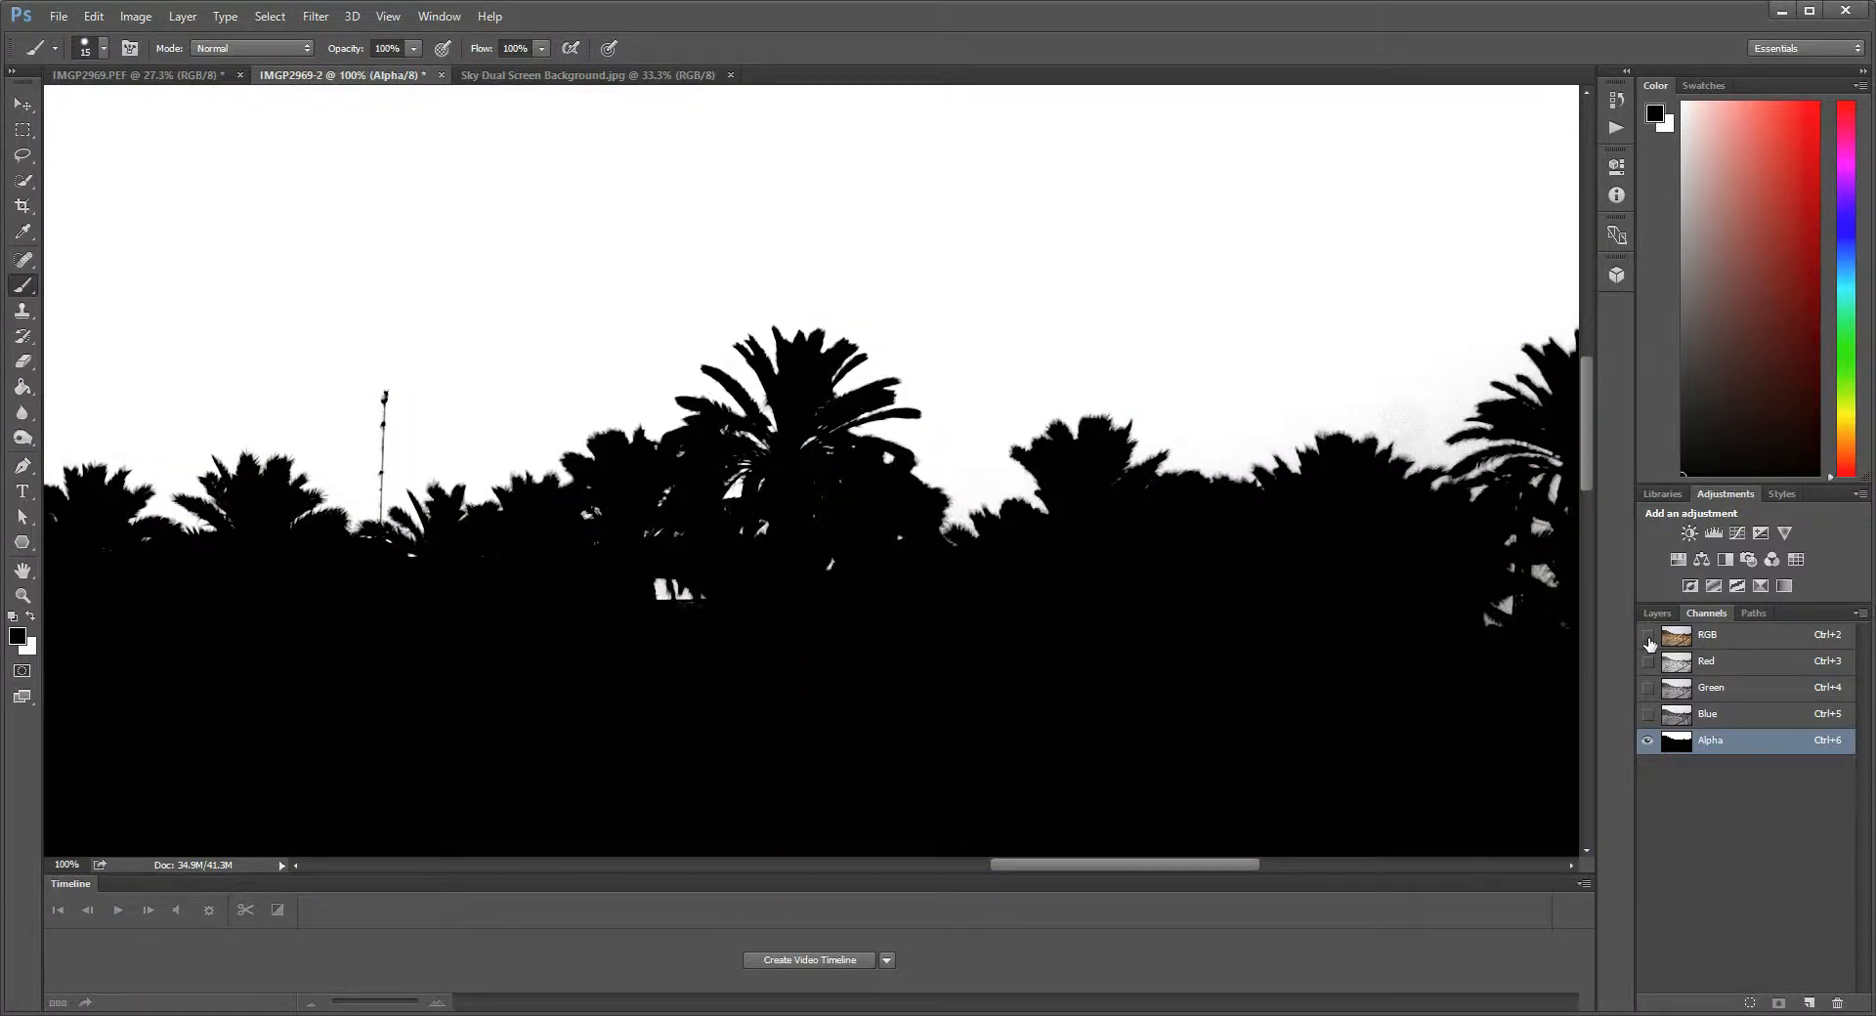
{"action": "left_click", "coordinate": [1648, 639]}
{"action": "key", "text": "x"}
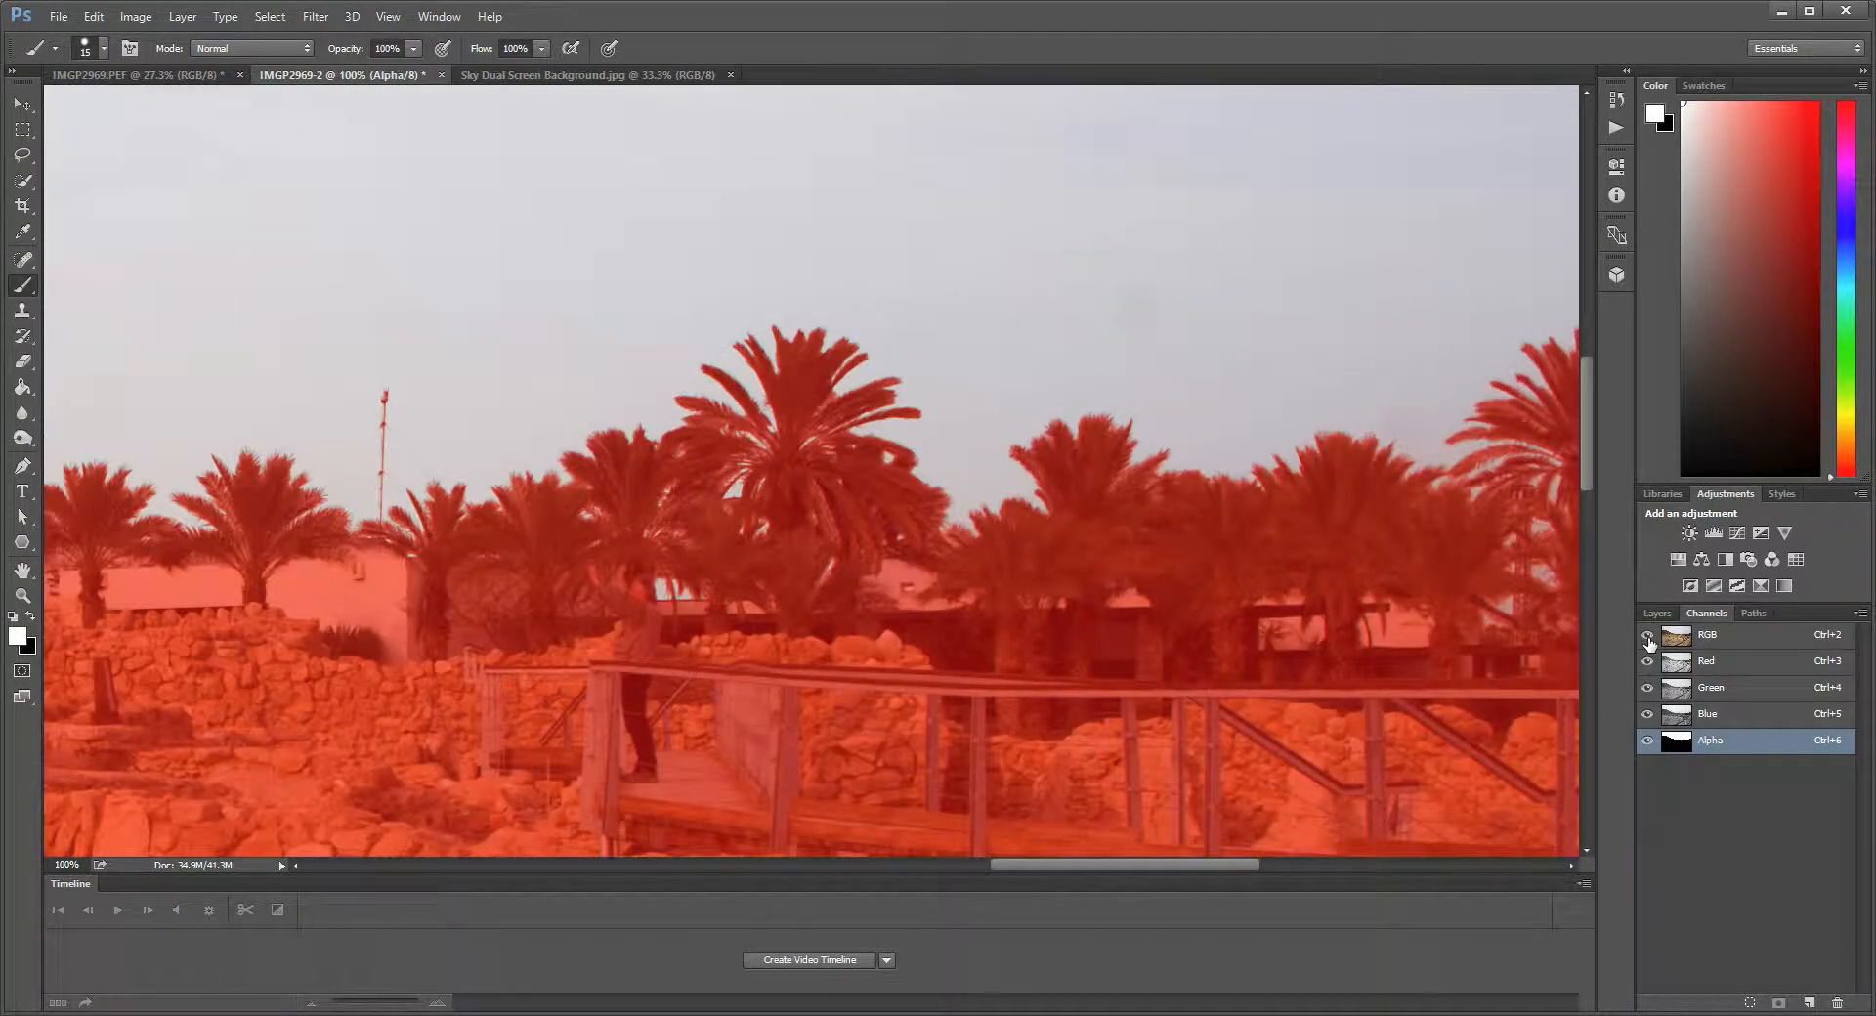
{"action": "left_click", "coordinate": [1648, 639]}
{"action": "key", "text": "x"}
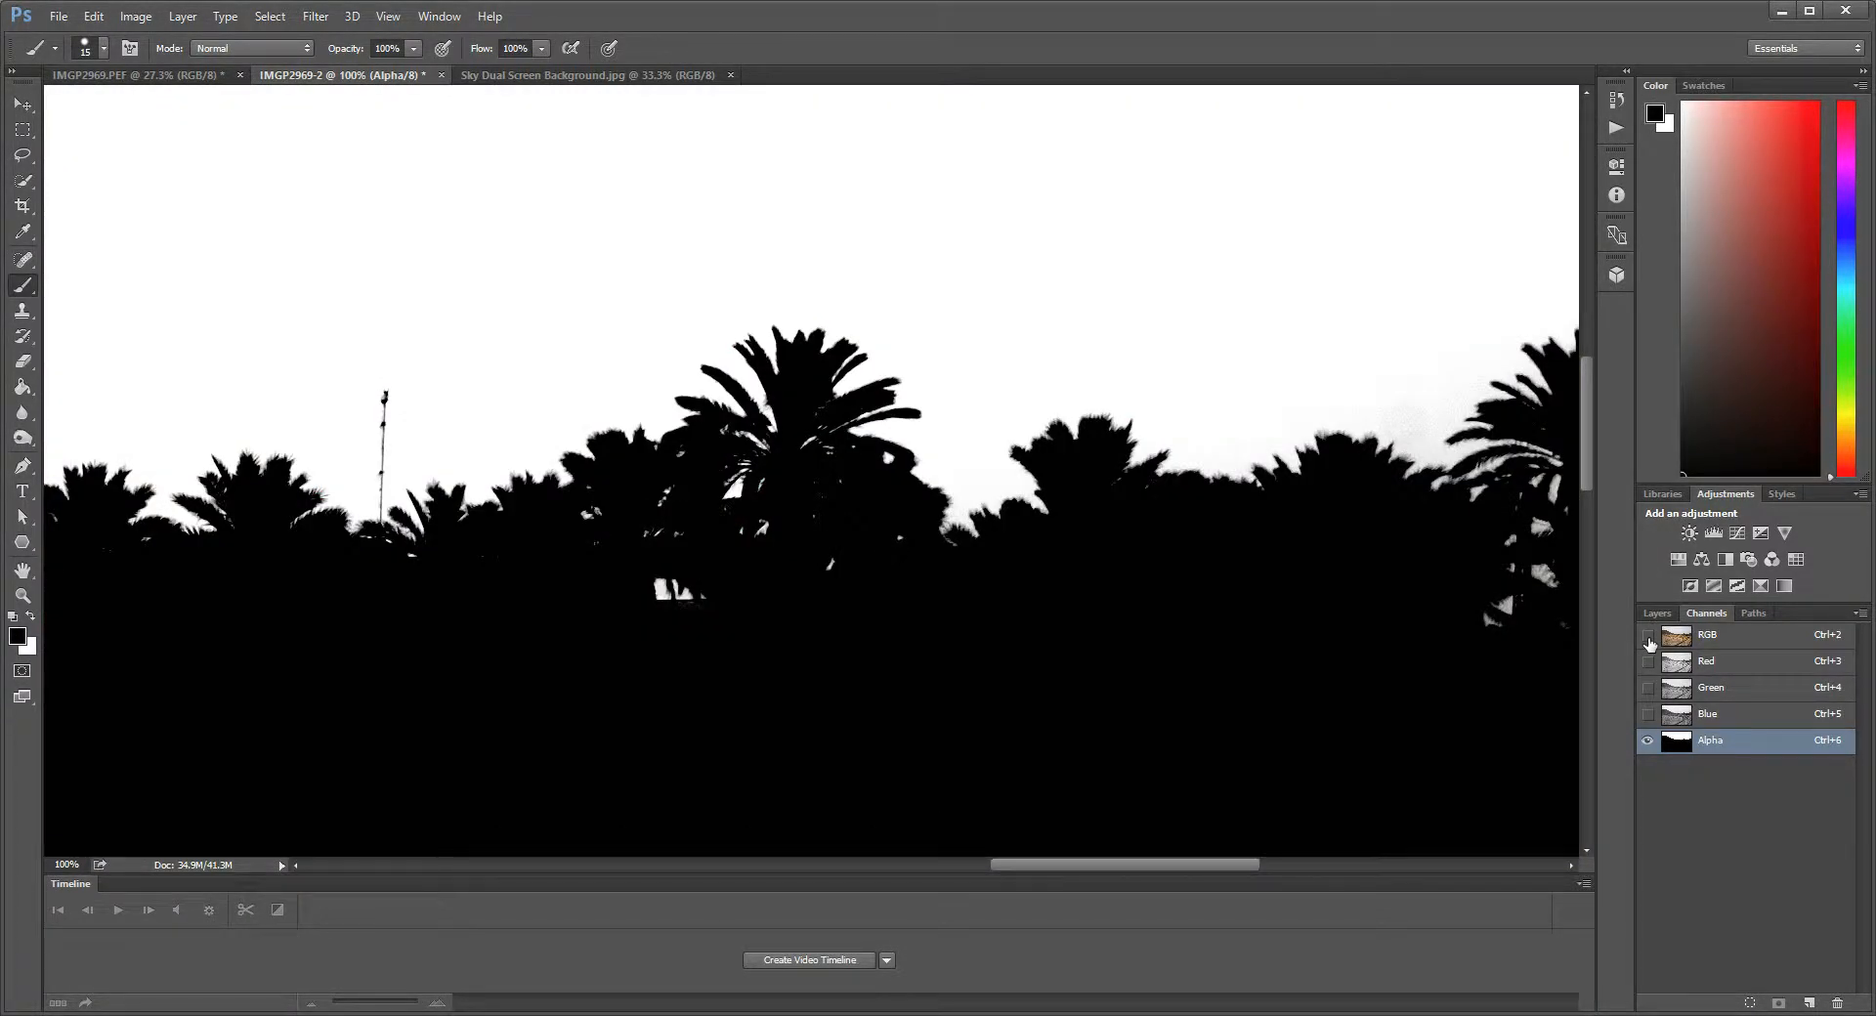
{"action": "left_click", "coordinate": [1648, 639]}
{"action": "key", "text": "x"}
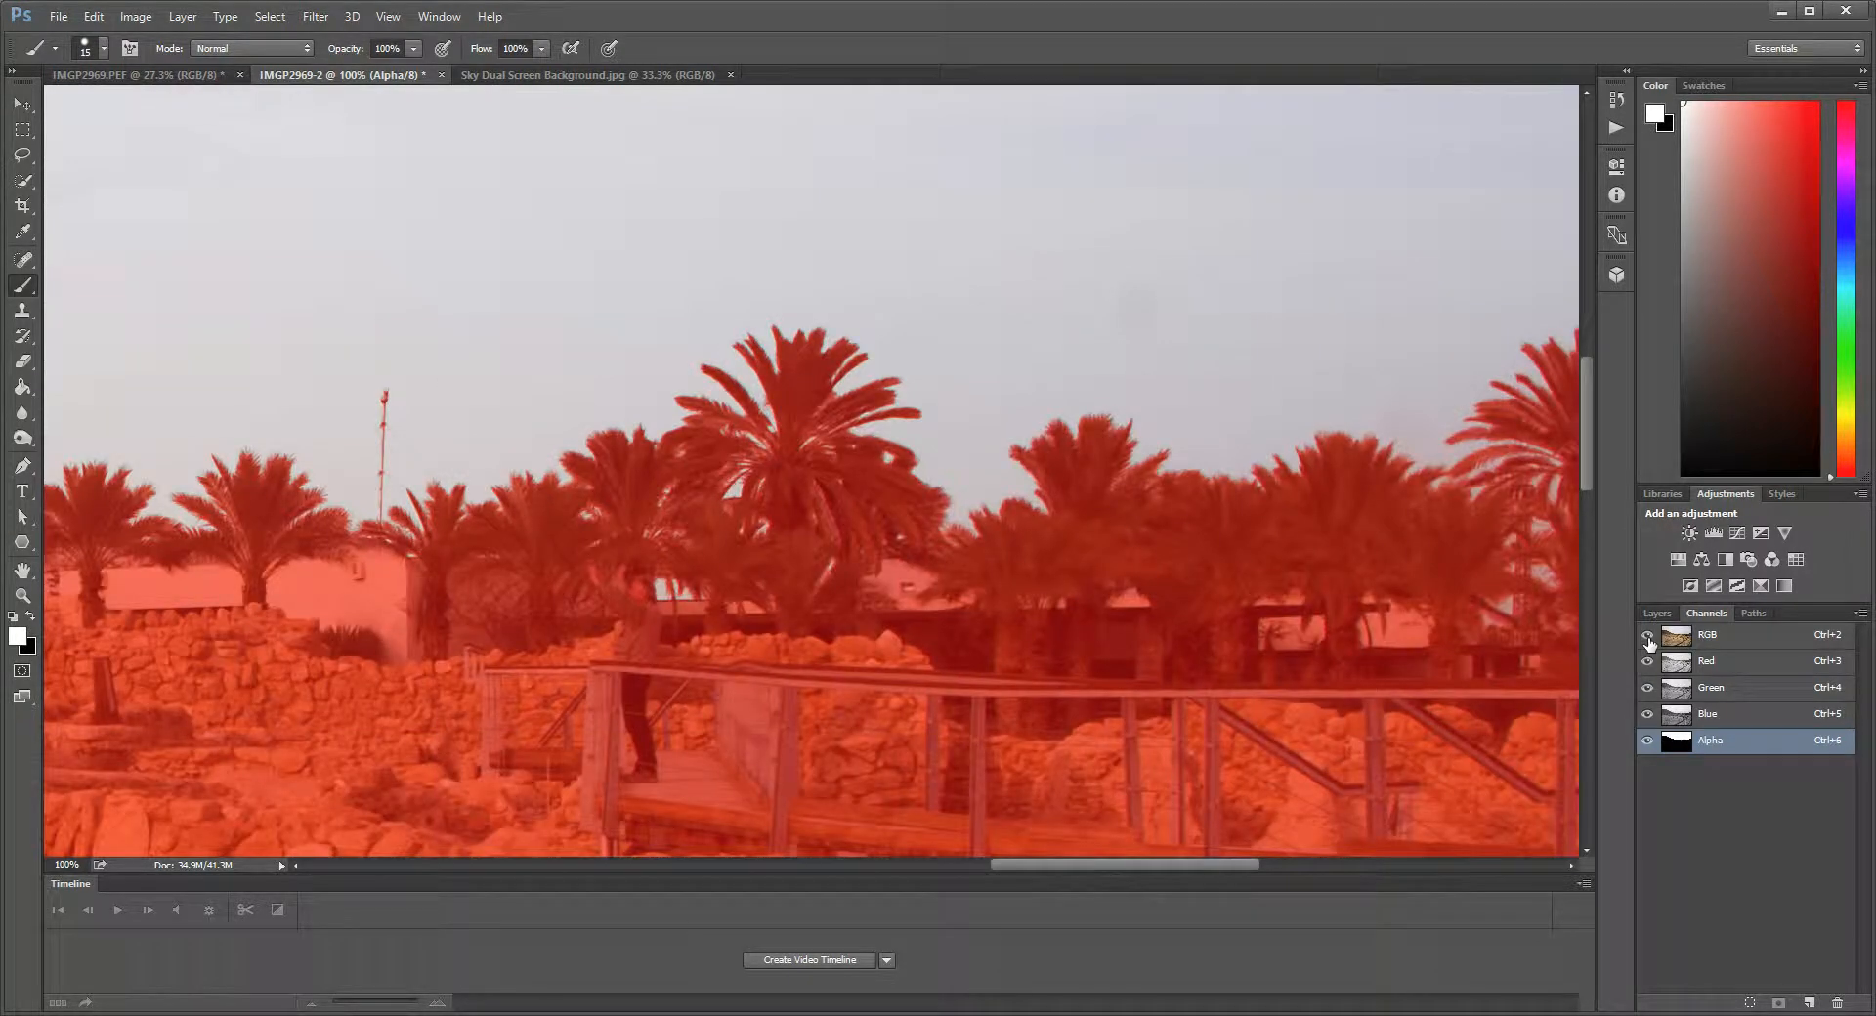
{"action": "left_click", "coordinate": [1648, 639]}
{"action": "key", "text": "x"}
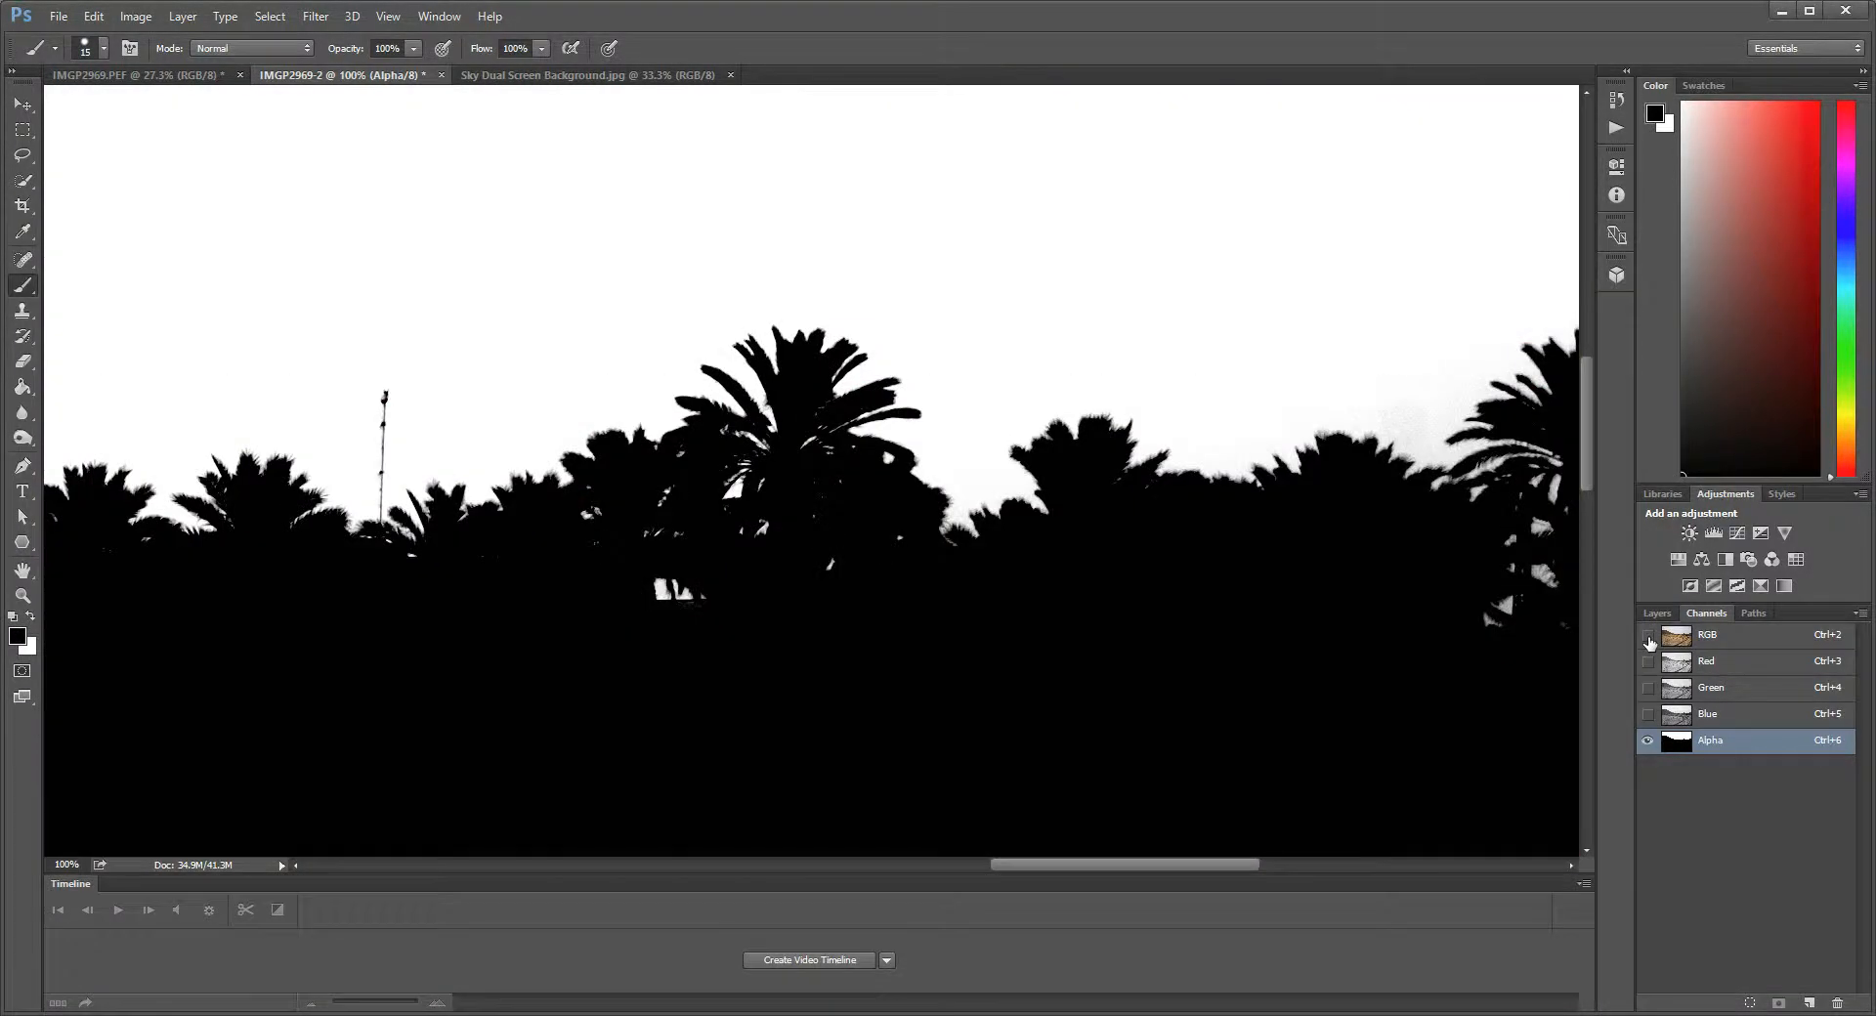
{"action": "left_click", "coordinate": [1648, 639]}
{"action": "key", "text": "x"}
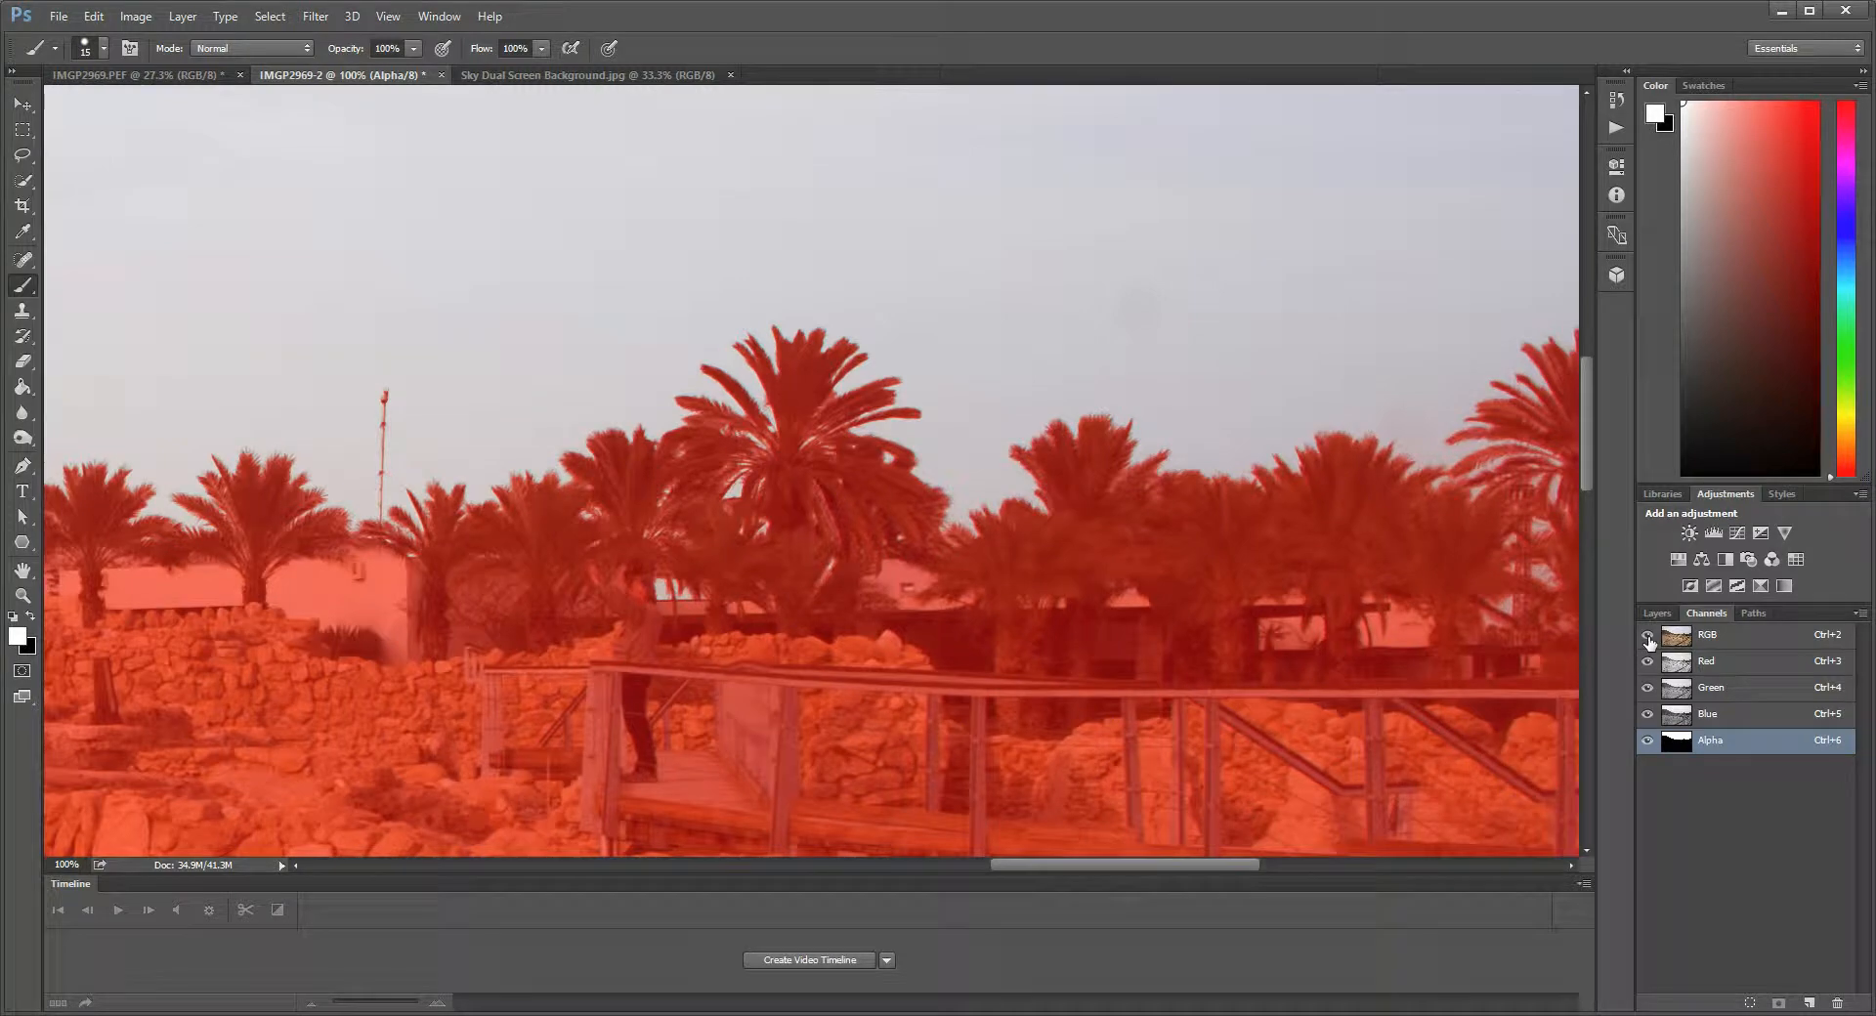
Step: Compare the Alpha mask with the photo overlay around the leftmost palms, the two thin poles and the low hills
{"action": "left_click_drag", "start_coordinate": [537, 657], "coordinate": [1439, 686]}
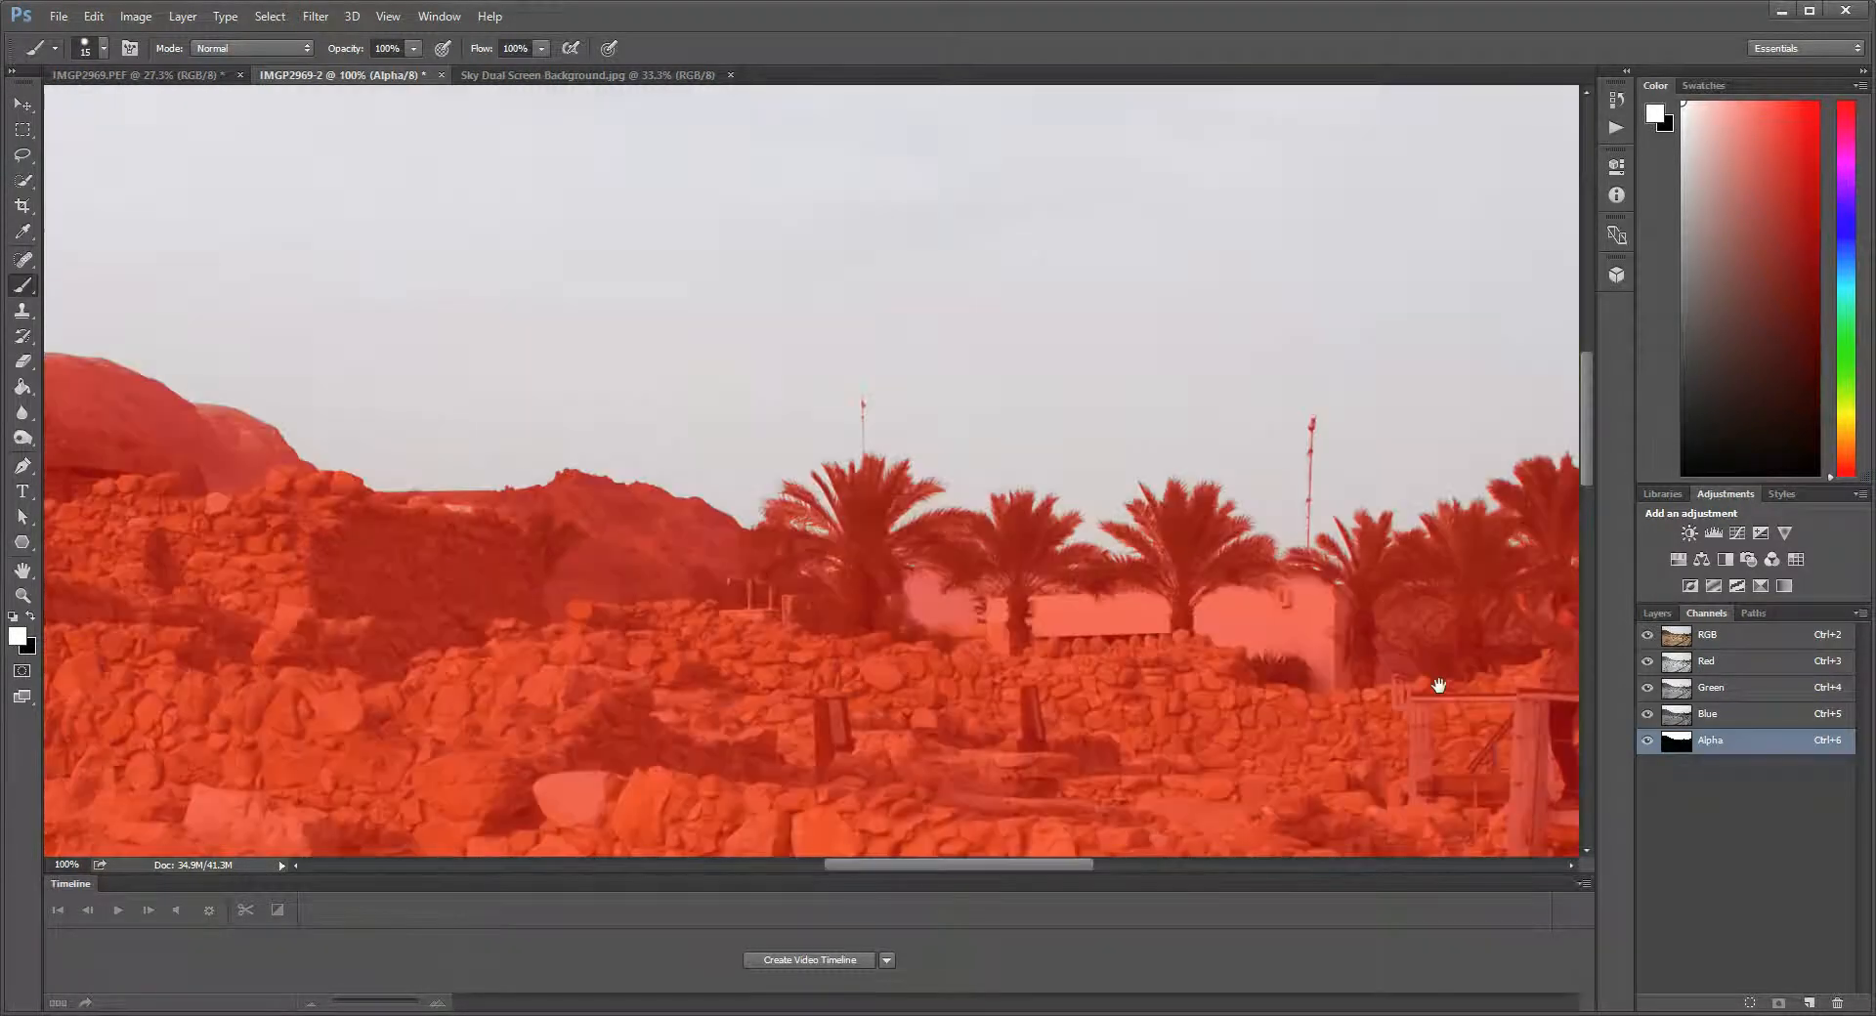
{"action": "key", "text": "x"}
{"action": "left_click", "coordinate": [1648, 637]}
{"action": "left_click", "coordinate": [1648, 637]}
{"action": "key", "text": "x"}
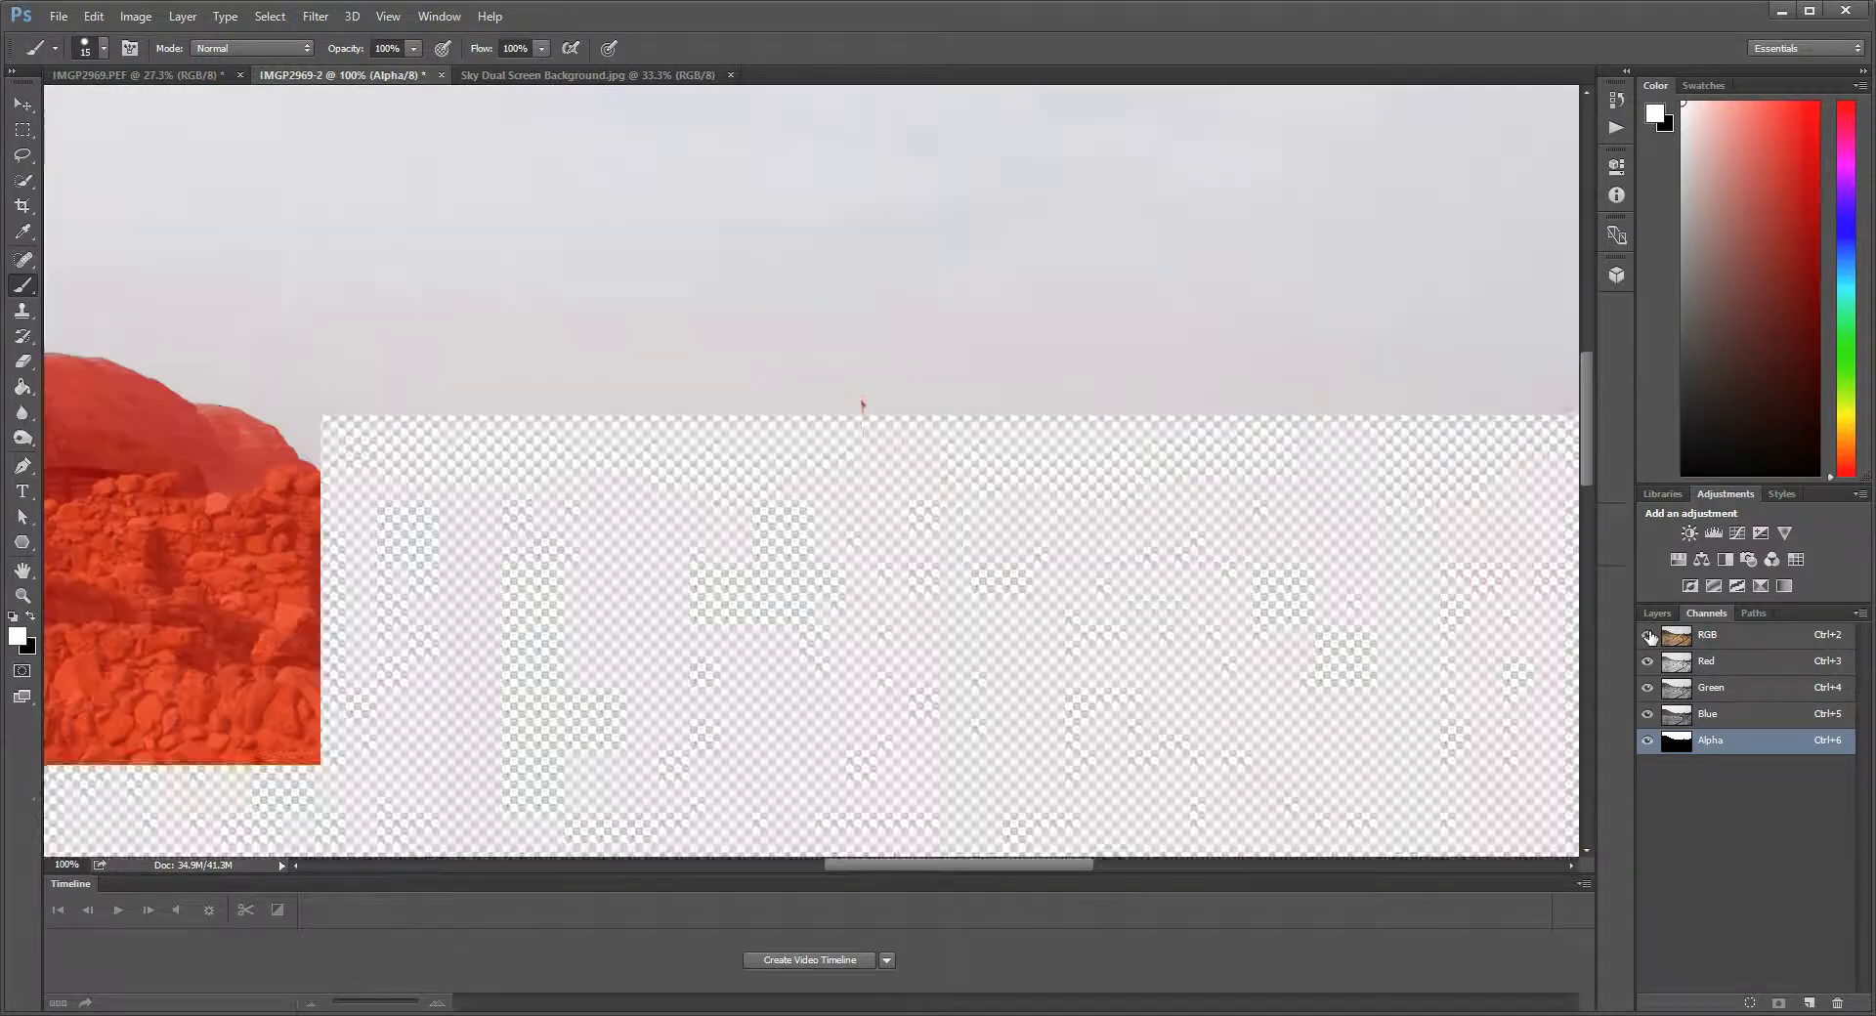
{"action": "left_click", "coordinate": [1650, 637]}
{"action": "key", "text": "x"}
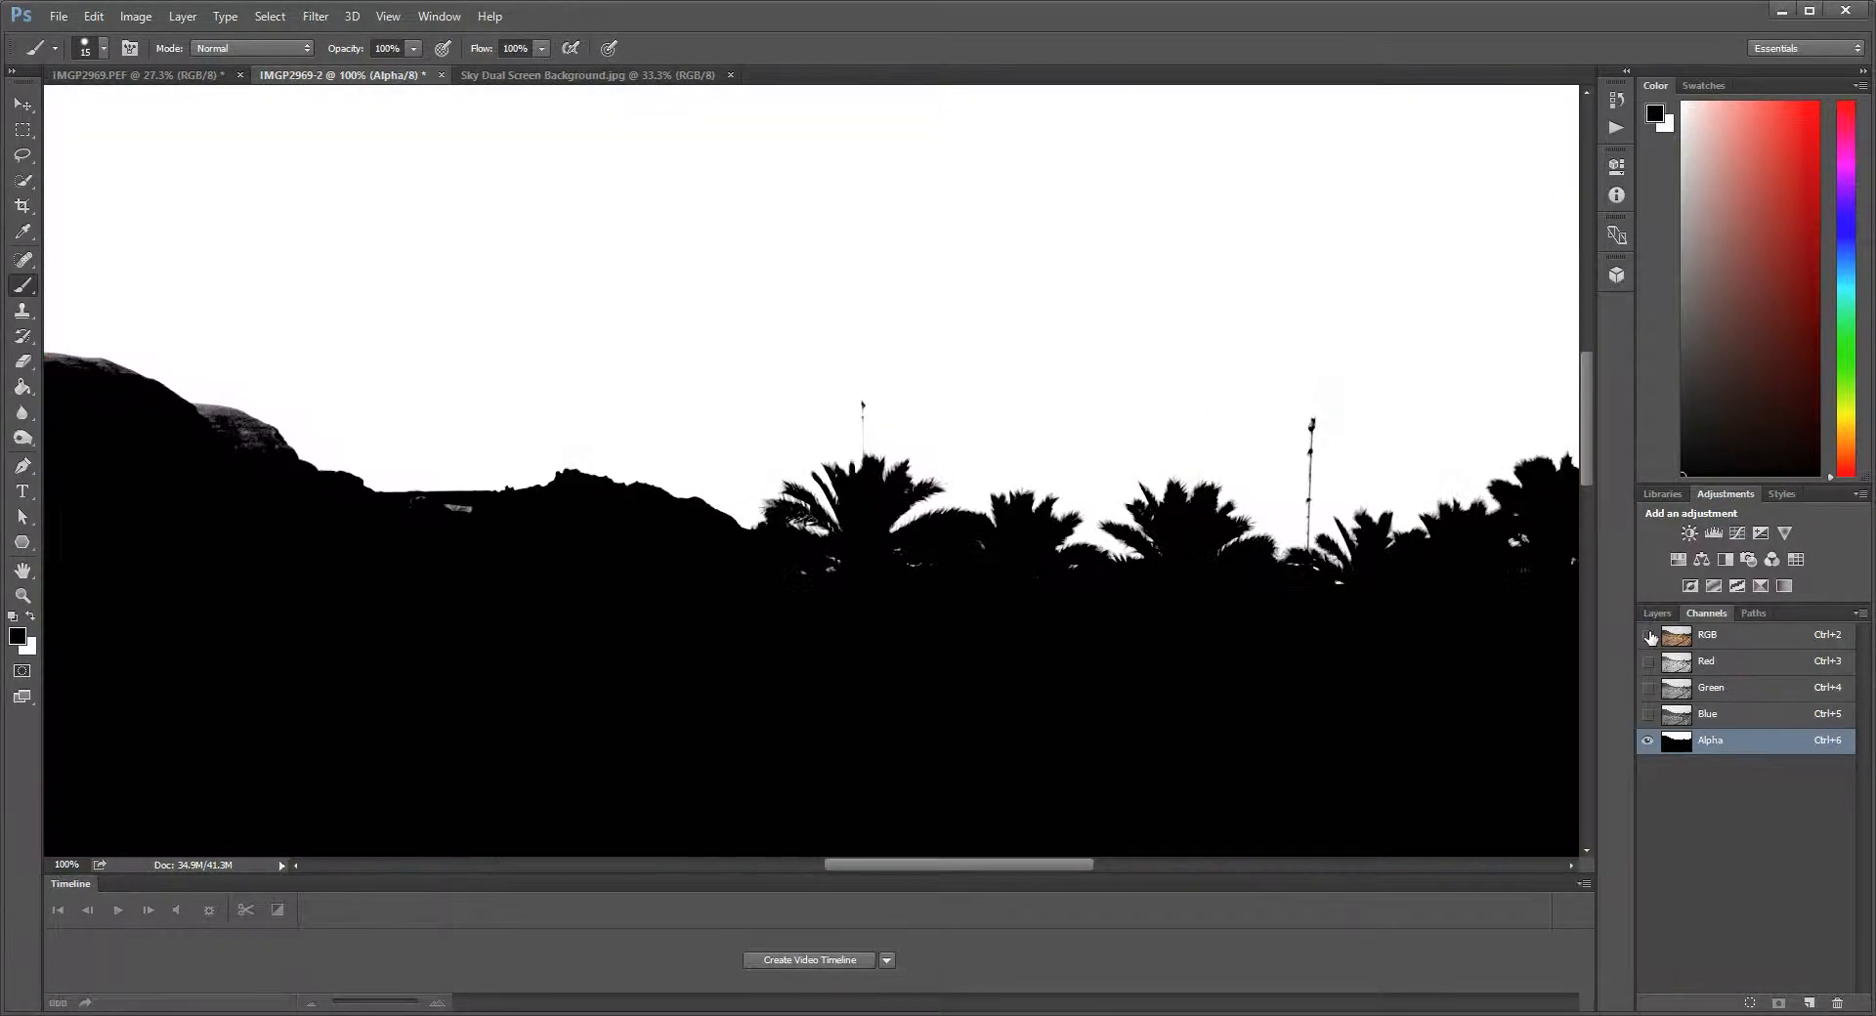
{"action": "left_click", "coordinate": [1651, 637]}
{"action": "key", "text": "x"}
{"action": "left_click", "coordinate": [1650, 637]}
{"action": "key", "text": "x"}
{"action": "left_click", "coordinate": [1650, 637]}
{"action": "key", "text": "x"}
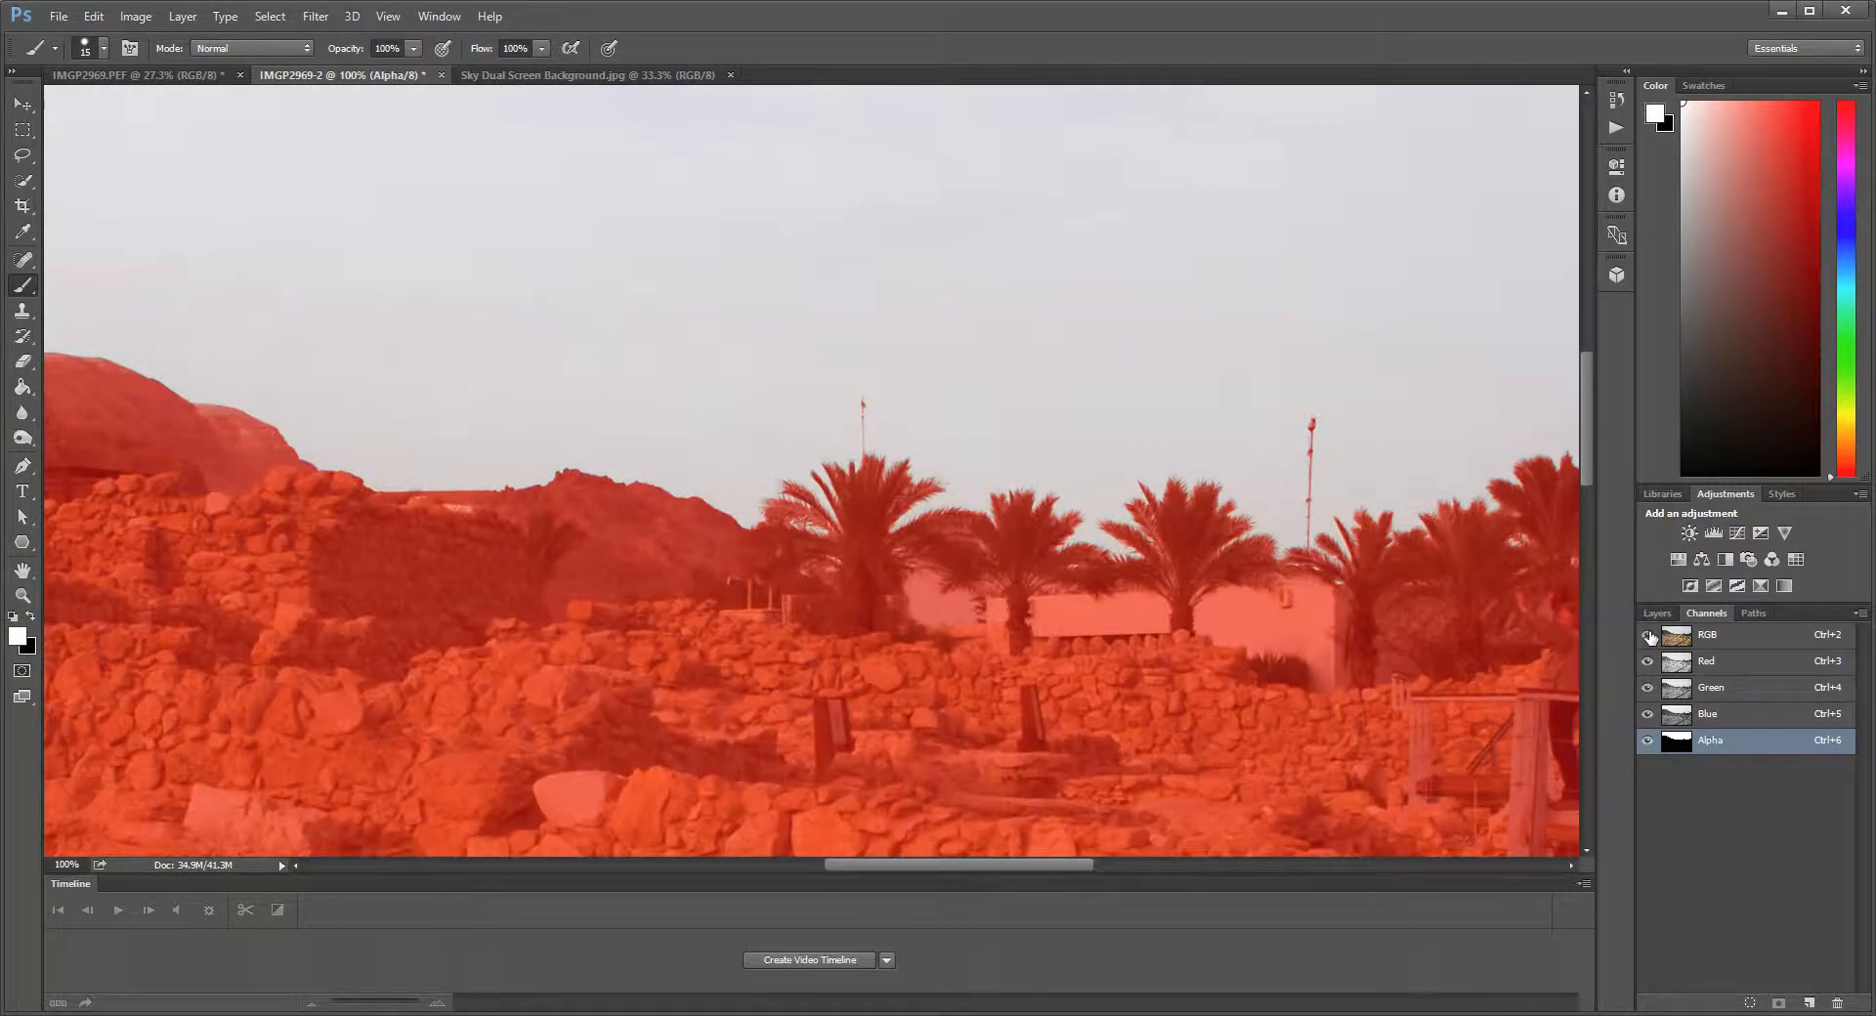
{"action": "left_click", "coordinate": [1651, 637]}
{"action": "key", "text": "x"}
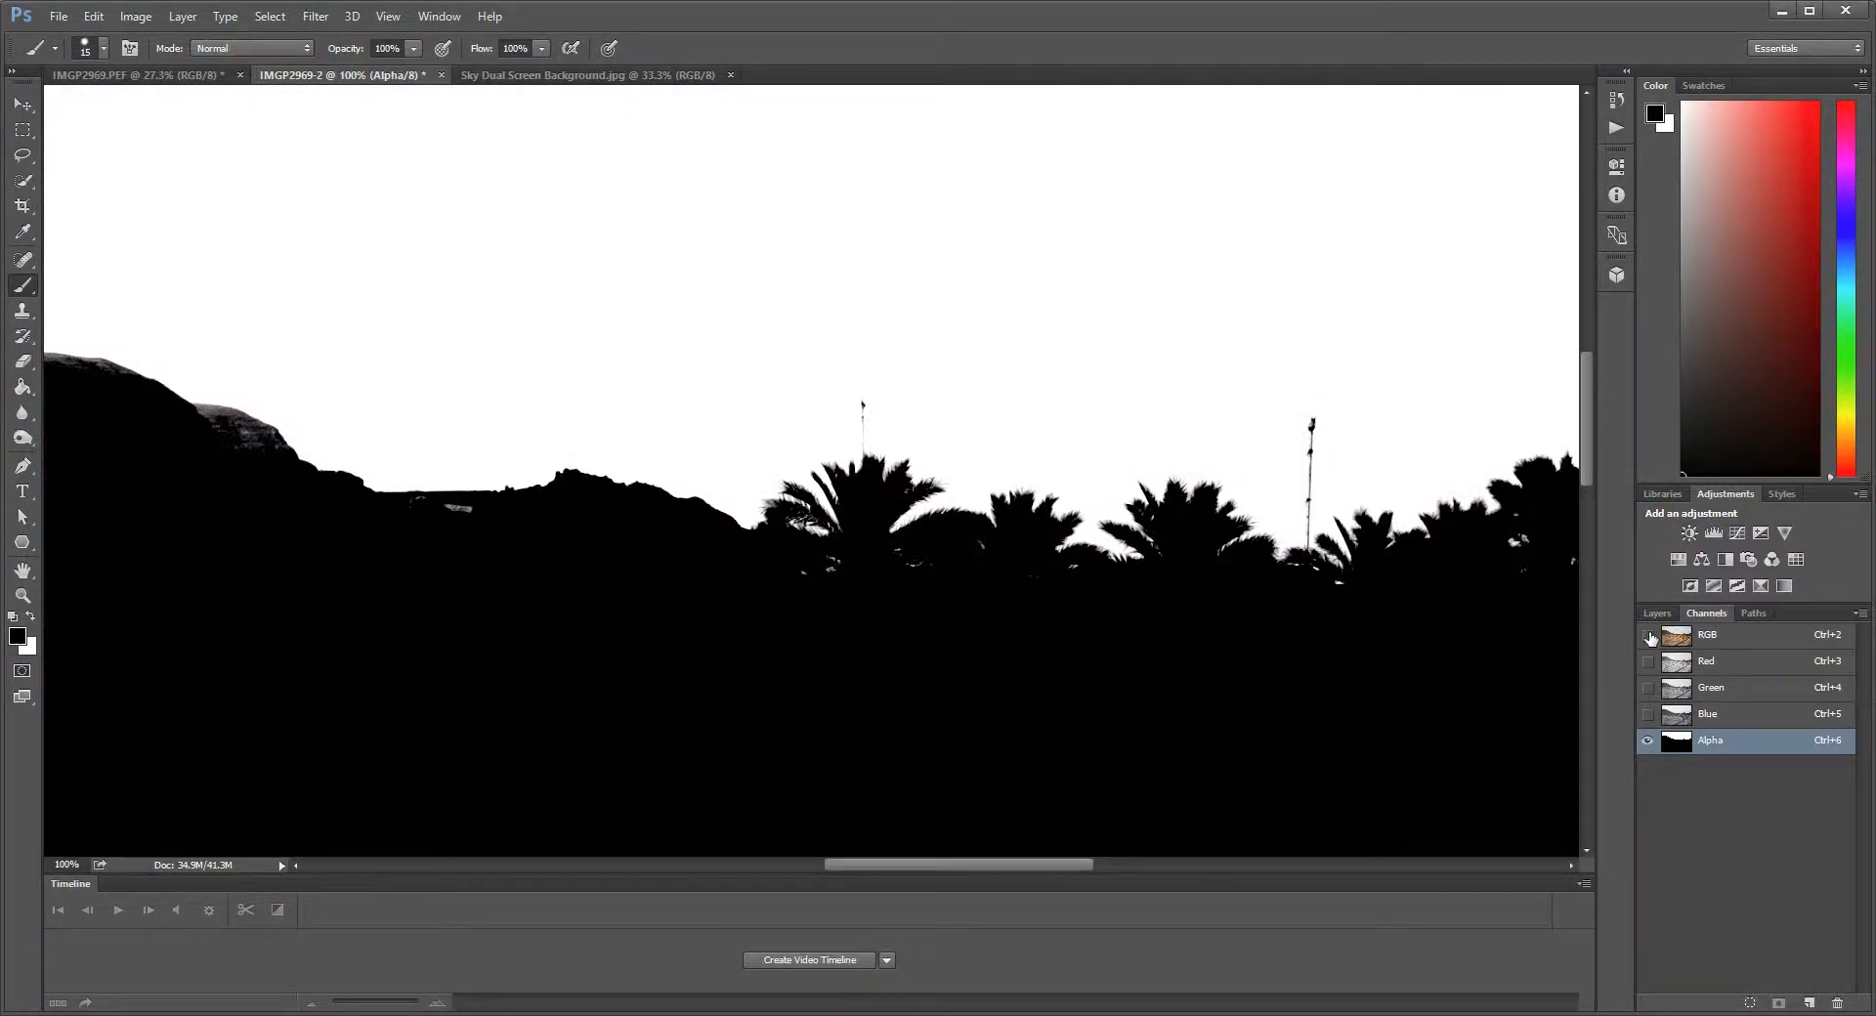
{"action": "left_click", "coordinate": [1651, 637]}
{"action": "key", "text": "x"}
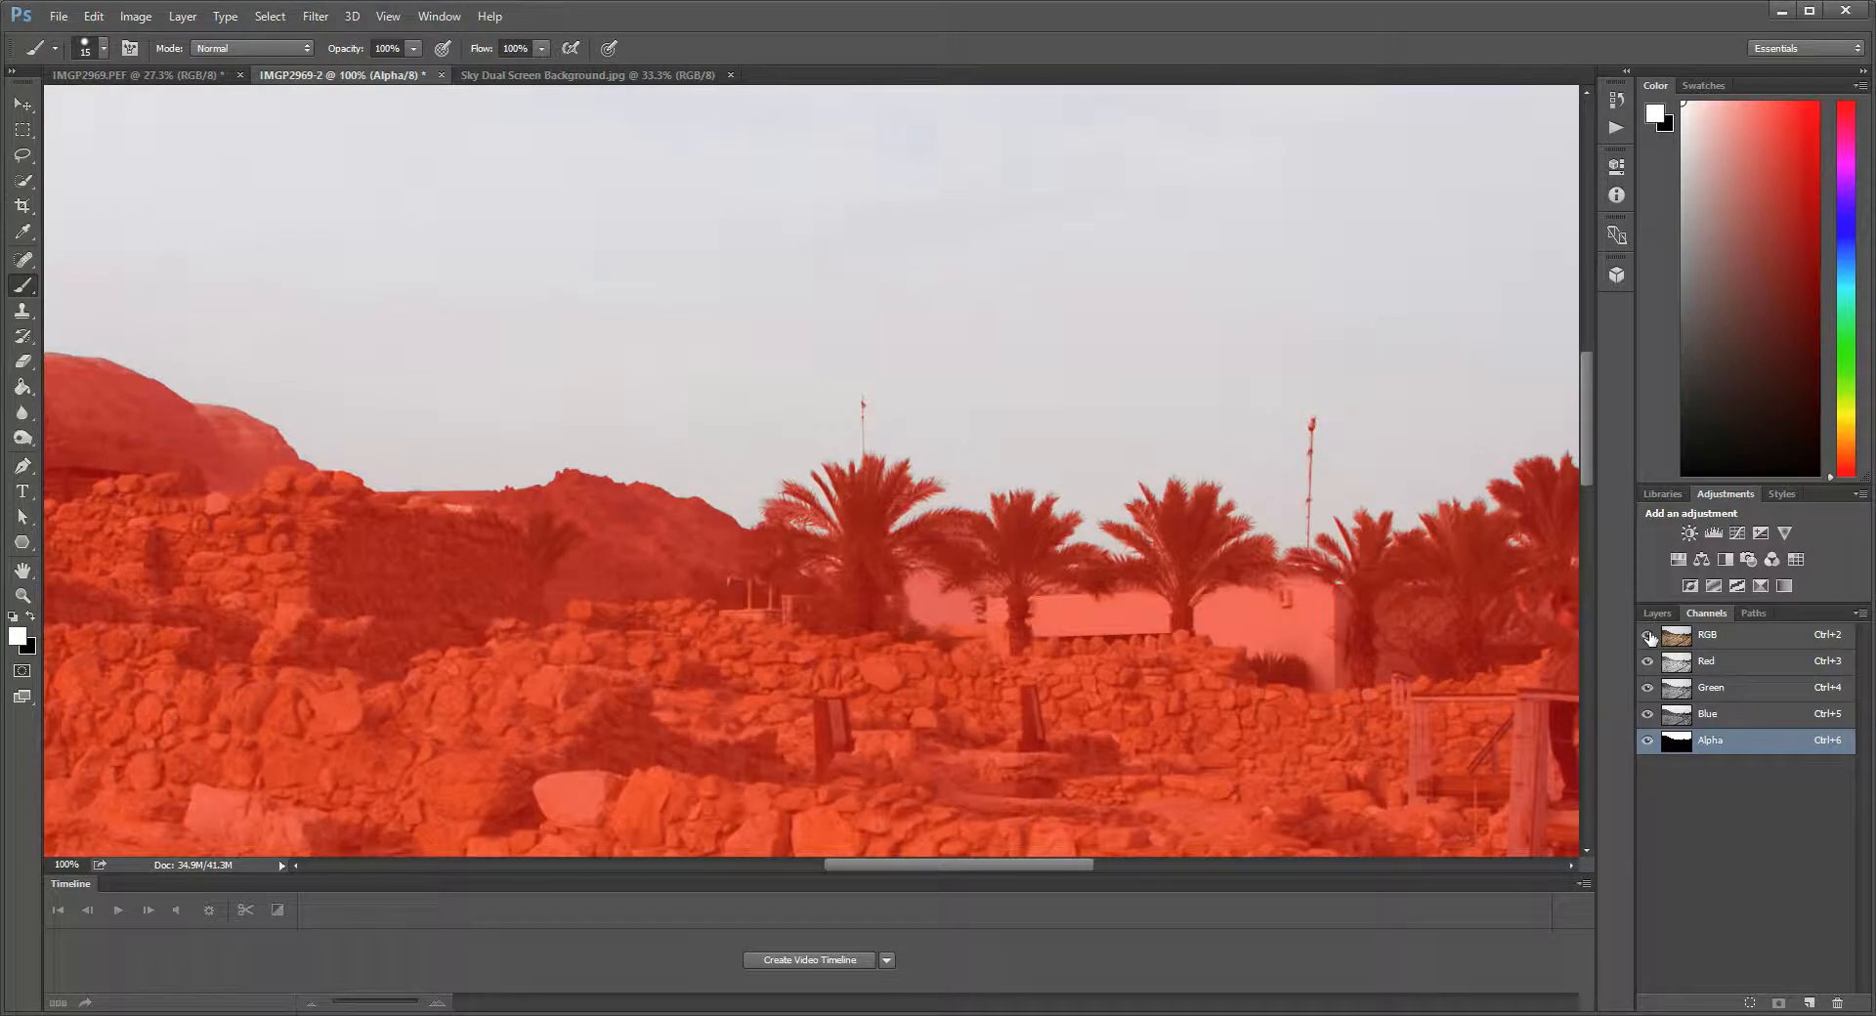
Step: Compare the Alpha mask with the photo along the mountain ridge to examine the gray patches on its edge
{"action": "left_click_drag", "start_coordinate": [1018, 572], "coordinate": [1528, 650]}
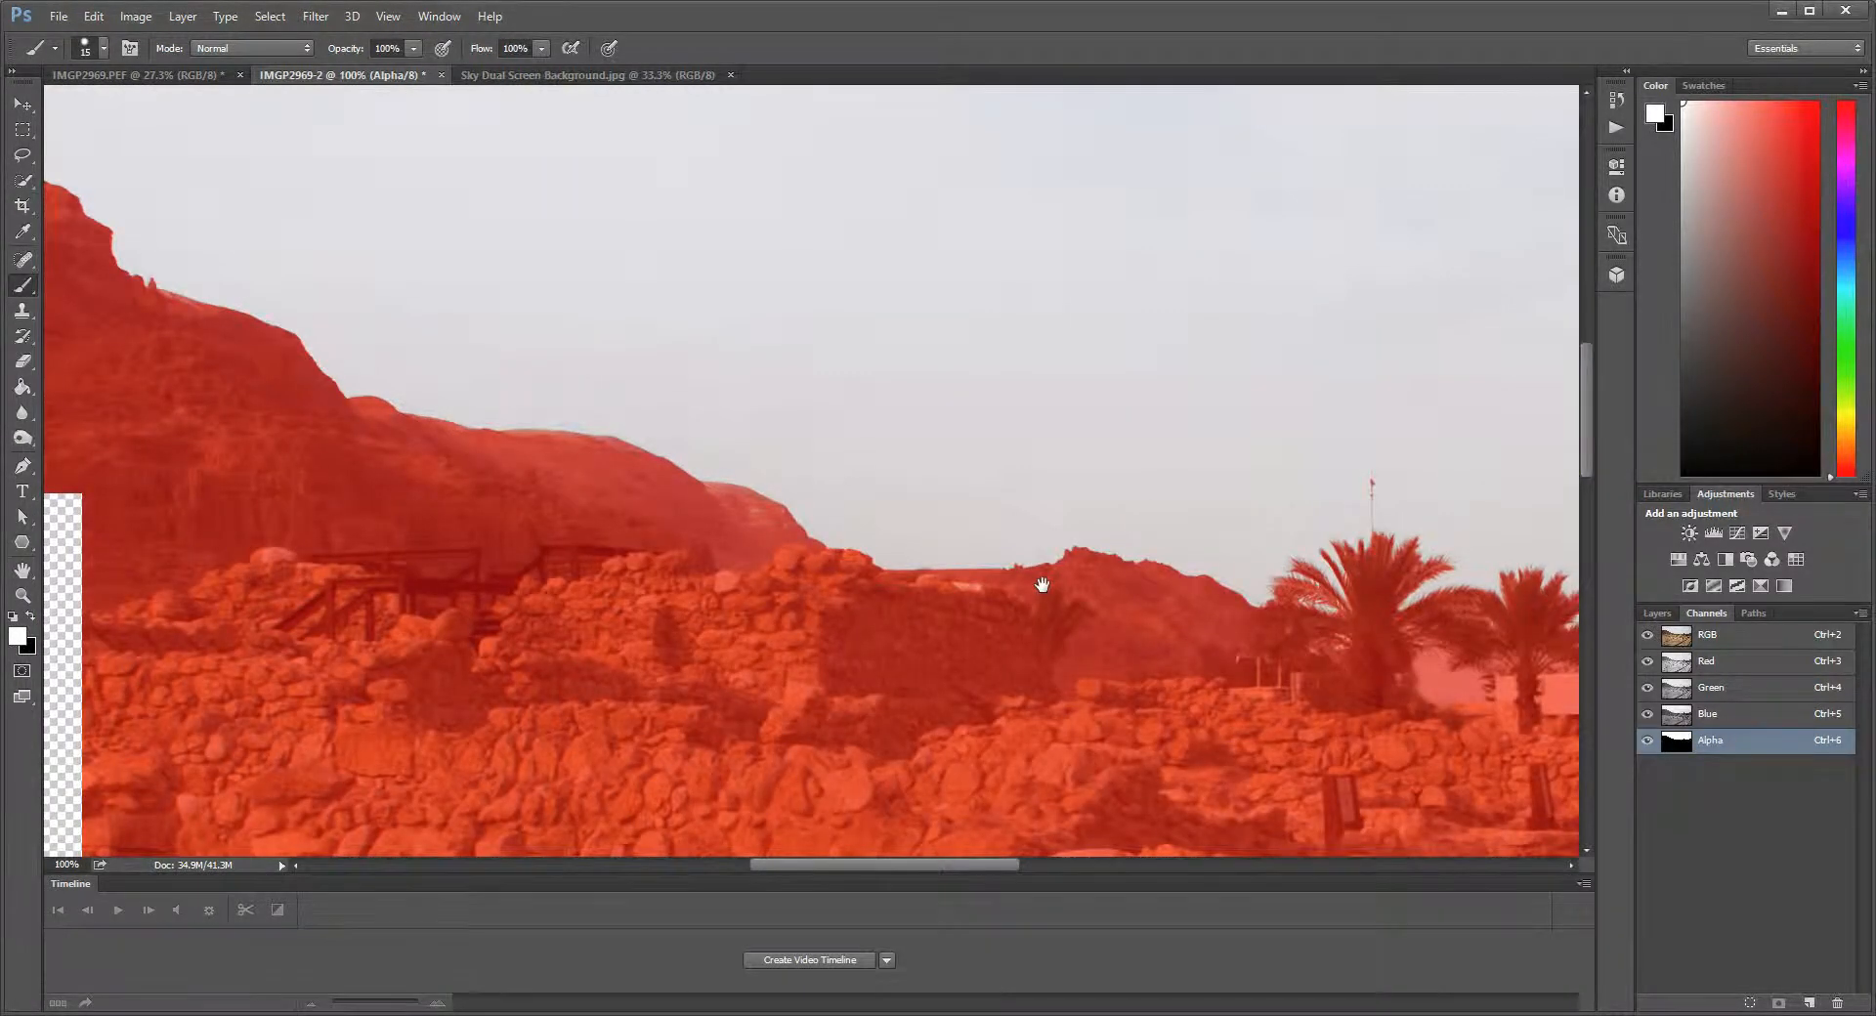
{"action": "left_click_drag", "start_coordinate": [1042, 584], "coordinate": [1495, 674]}
{"action": "left_click", "coordinate": [1650, 637]}
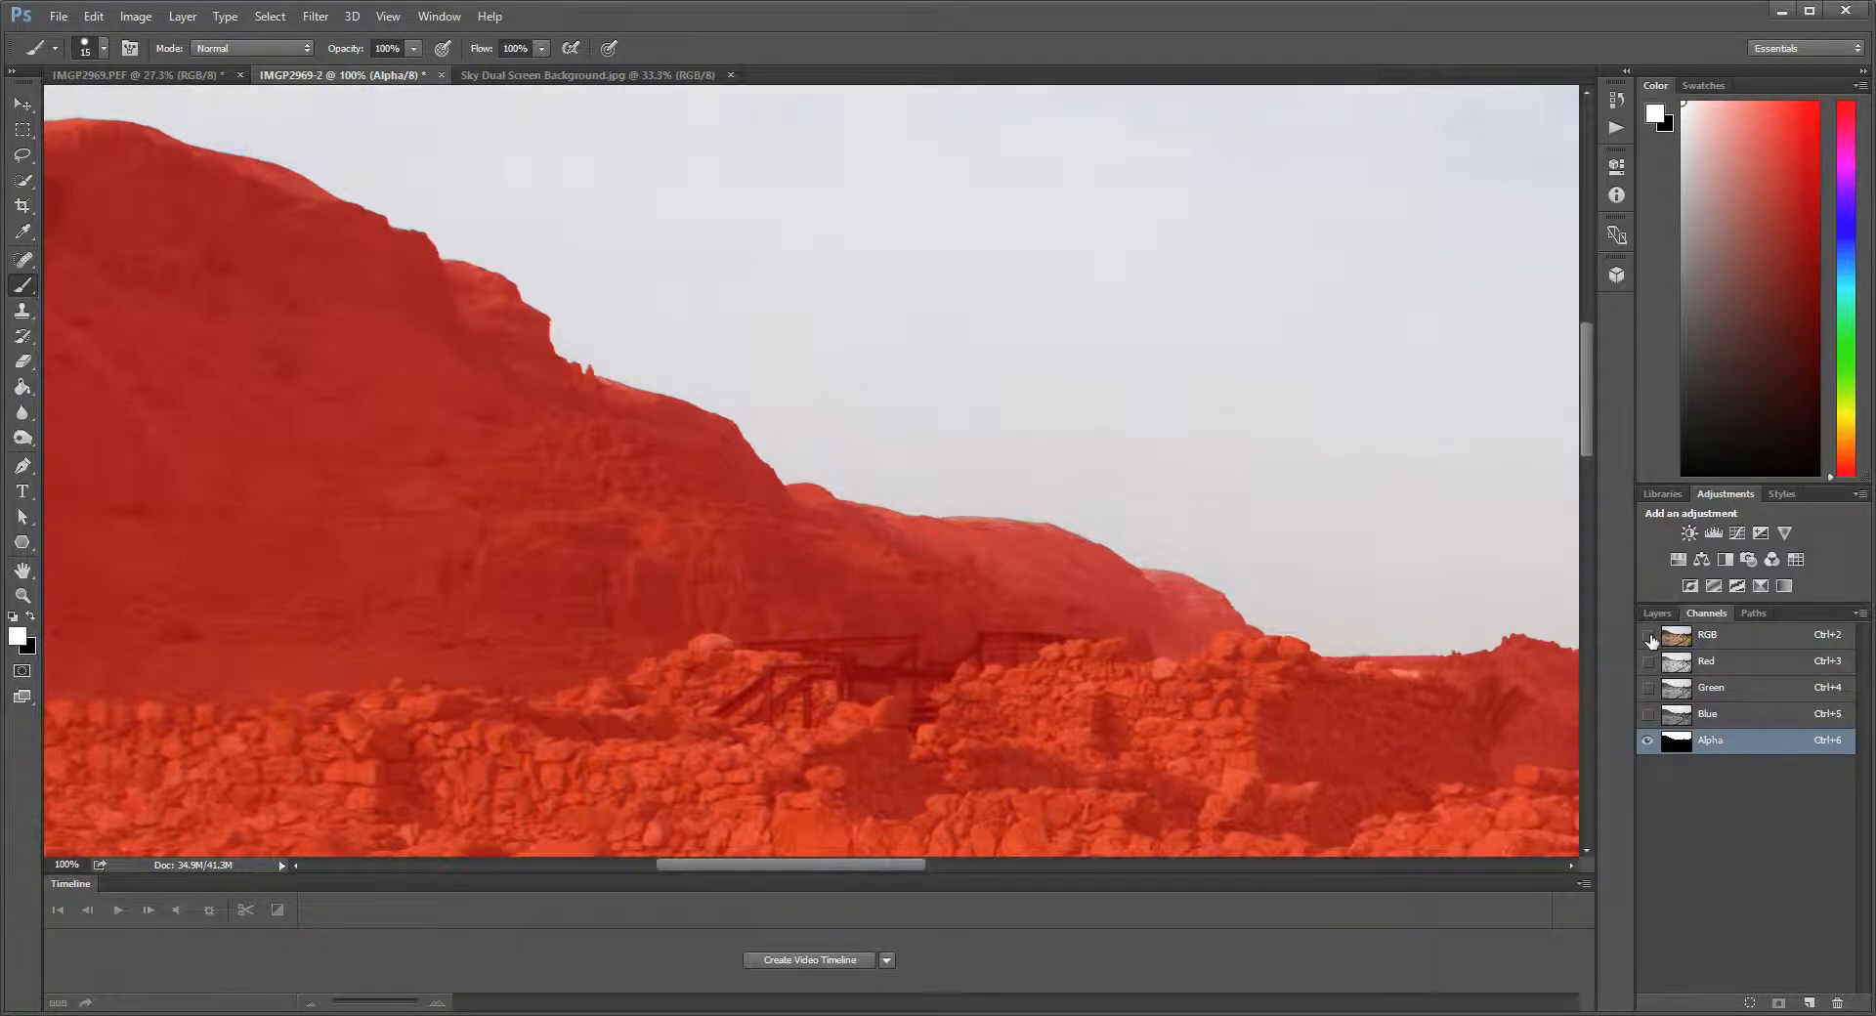
{"action": "key", "text": "x"}
{"action": "left_click_drag", "start_coordinate": [1460, 621], "coordinate": [1137, 554]}
{"action": "left_click", "coordinate": [1648, 636]}
{"action": "key", "text": "x"}
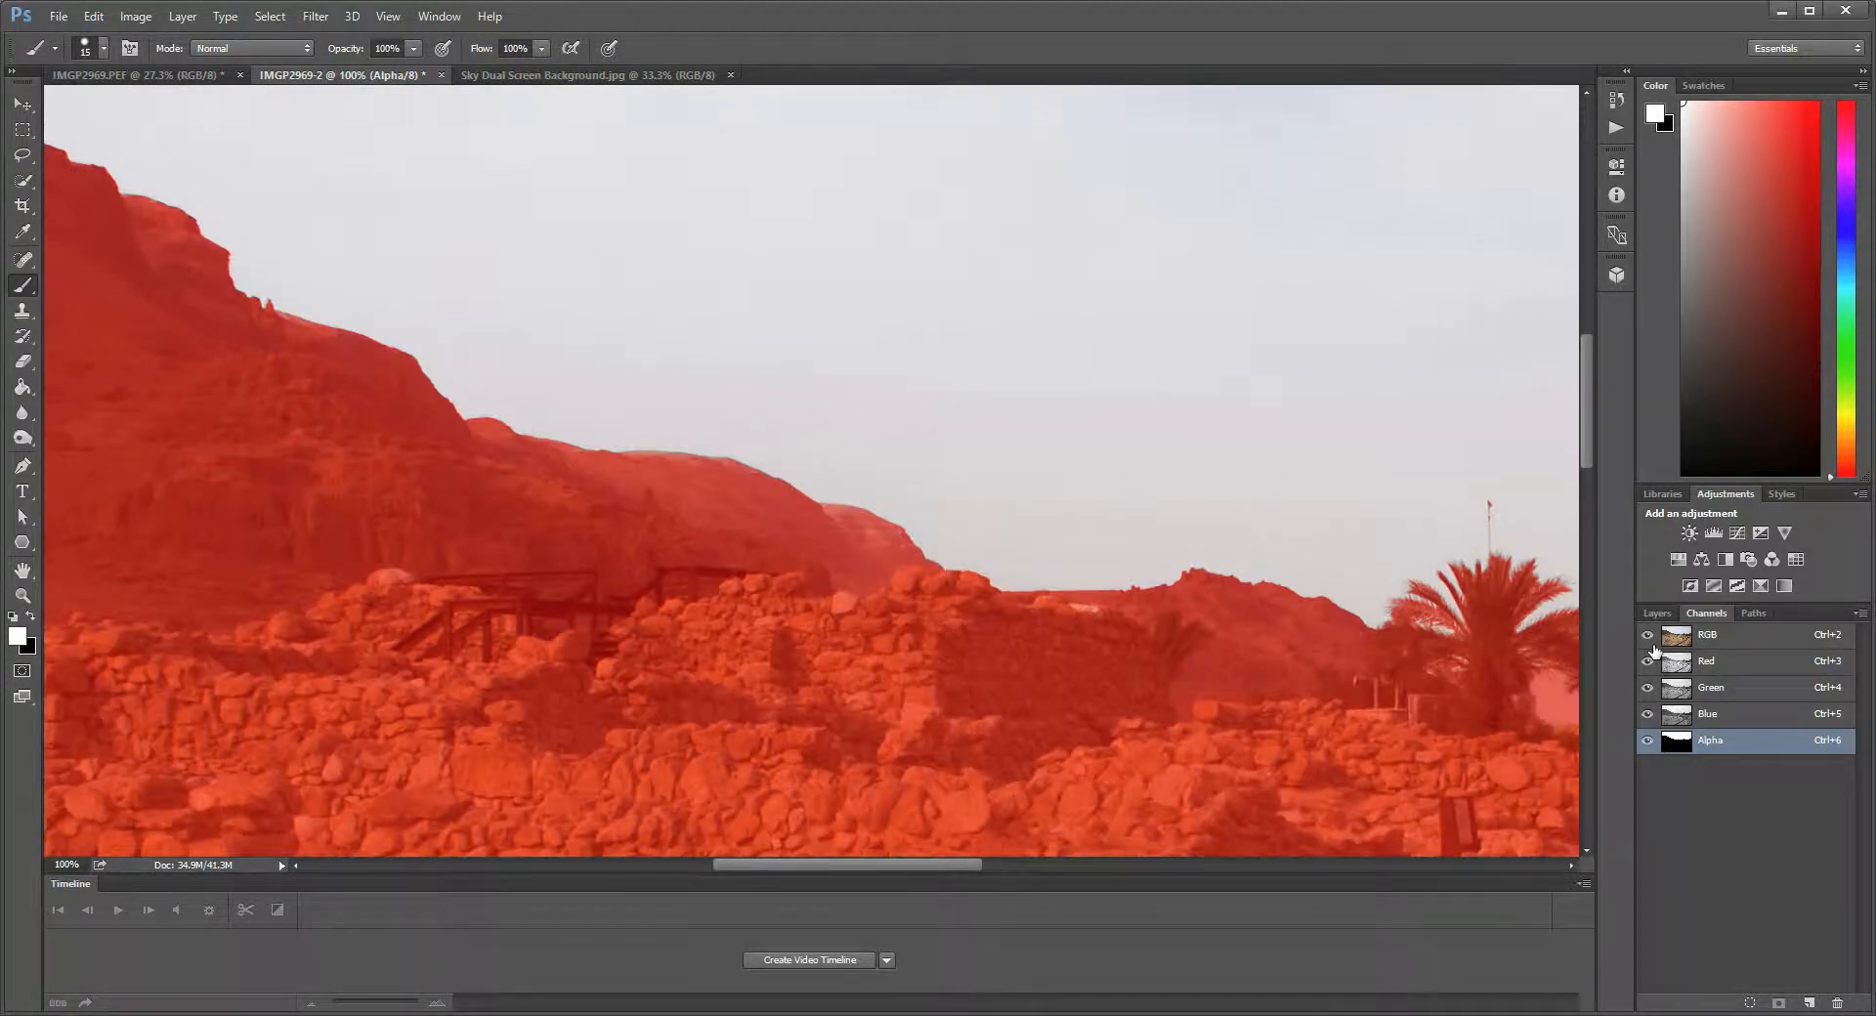
{"action": "left_click", "coordinate": [1650, 640]}
{"action": "key", "text": "x"}
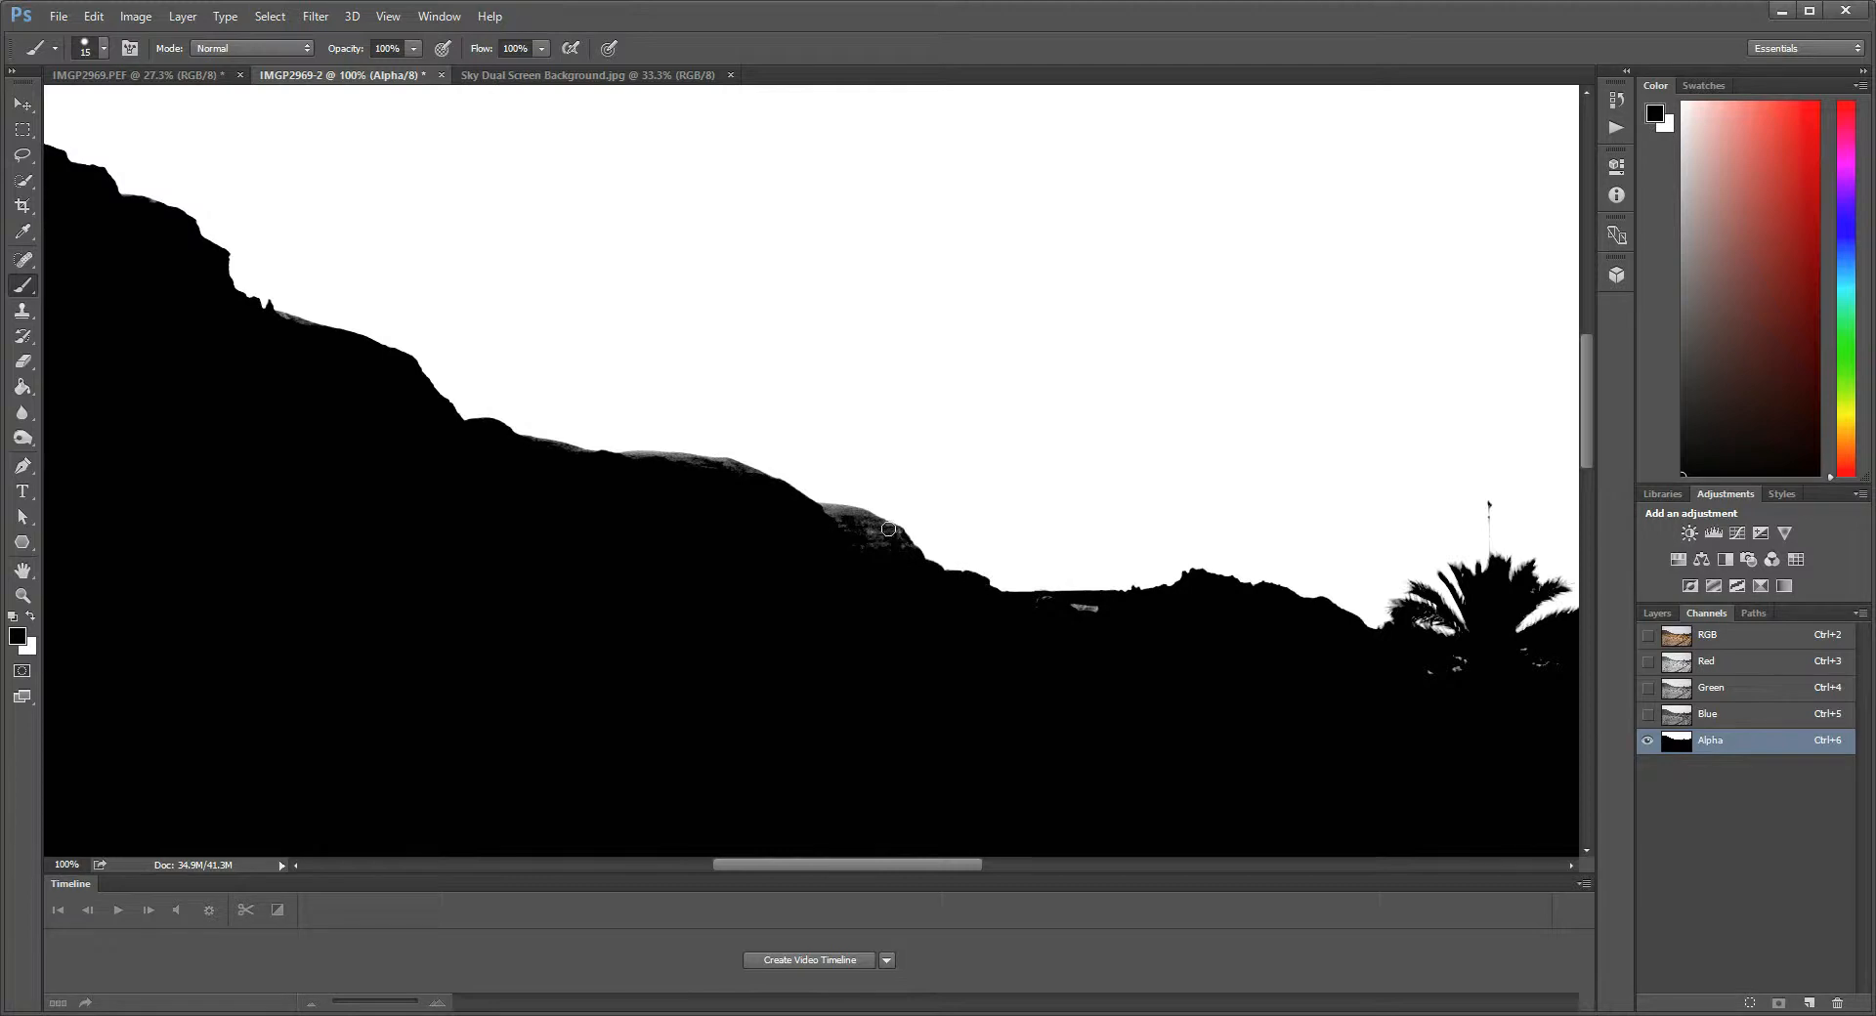
Step: Try to outline the gray patches along the lower mountain ridge with the Magnetic Lasso
{"action": "left_click_drag", "start_coordinate": [847, 514], "coordinate": [818, 501]}
{"action": "left_click", "coordinate": [20, 155]}
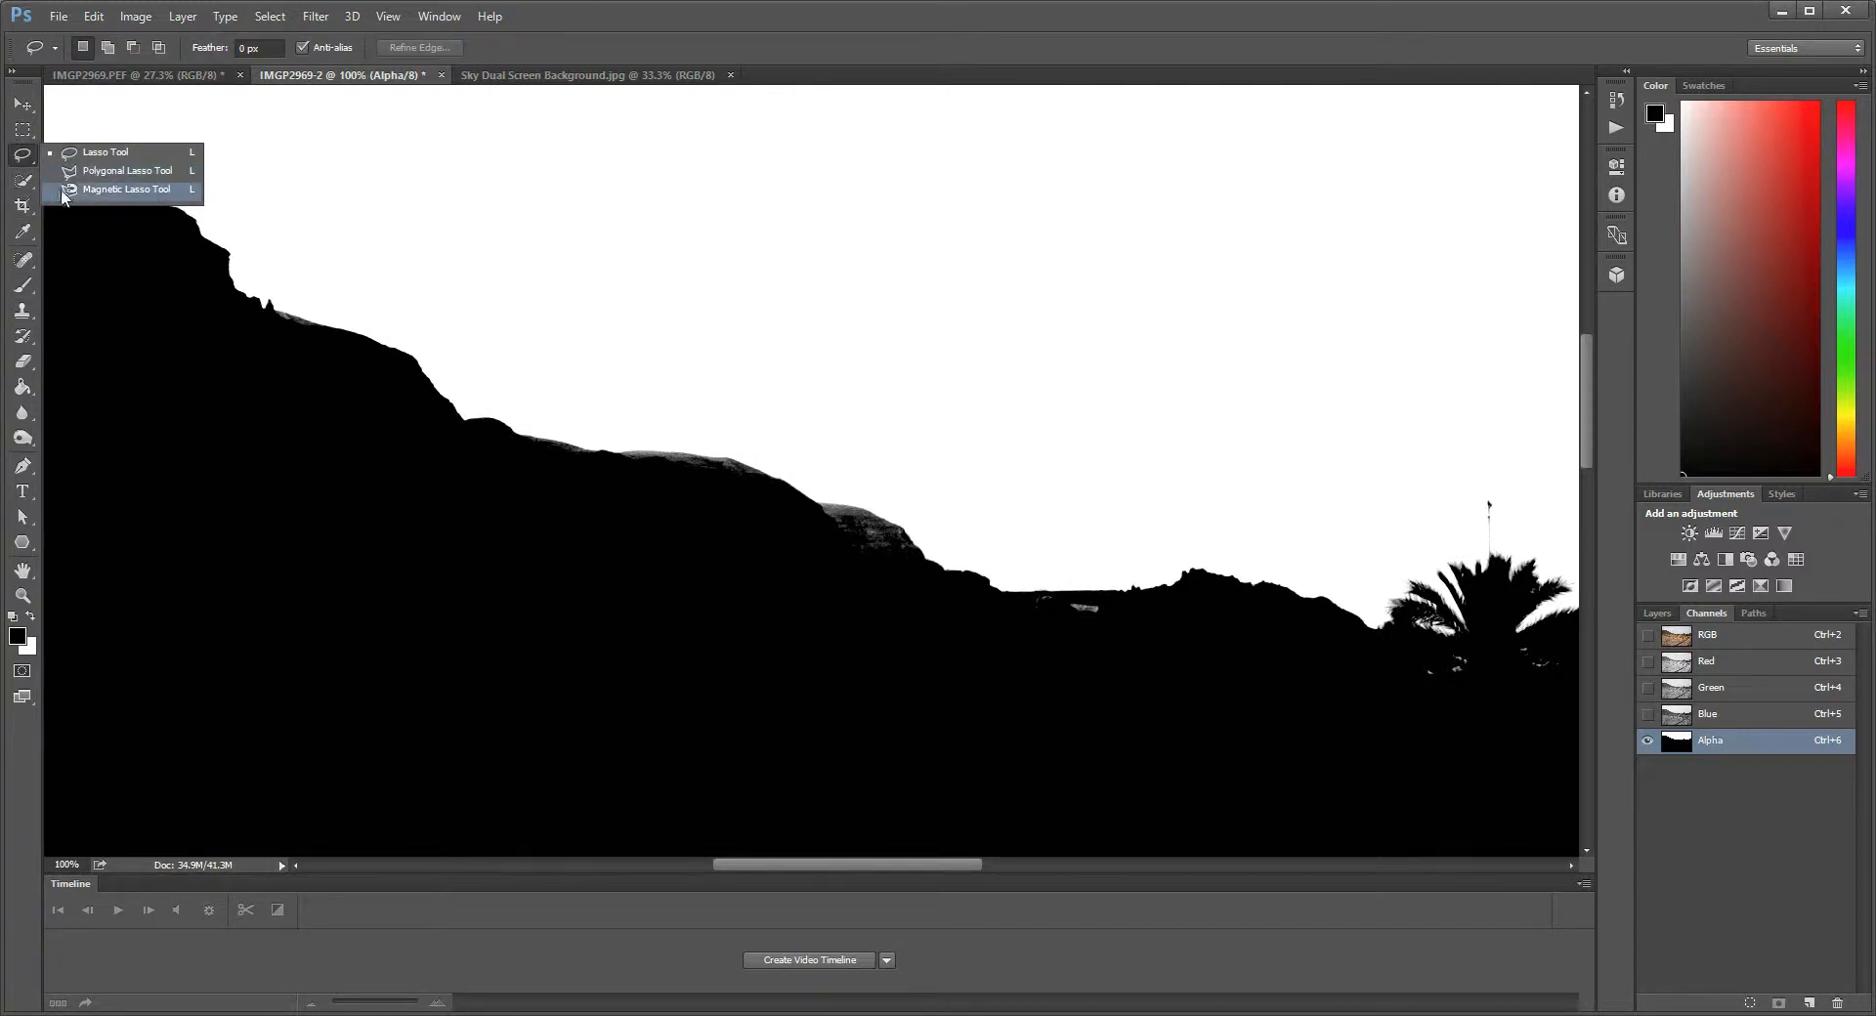
{"action": "left_click", "coordinate": [117, 189]}
{"action": "left_click", "coordinate": [521, 432]}
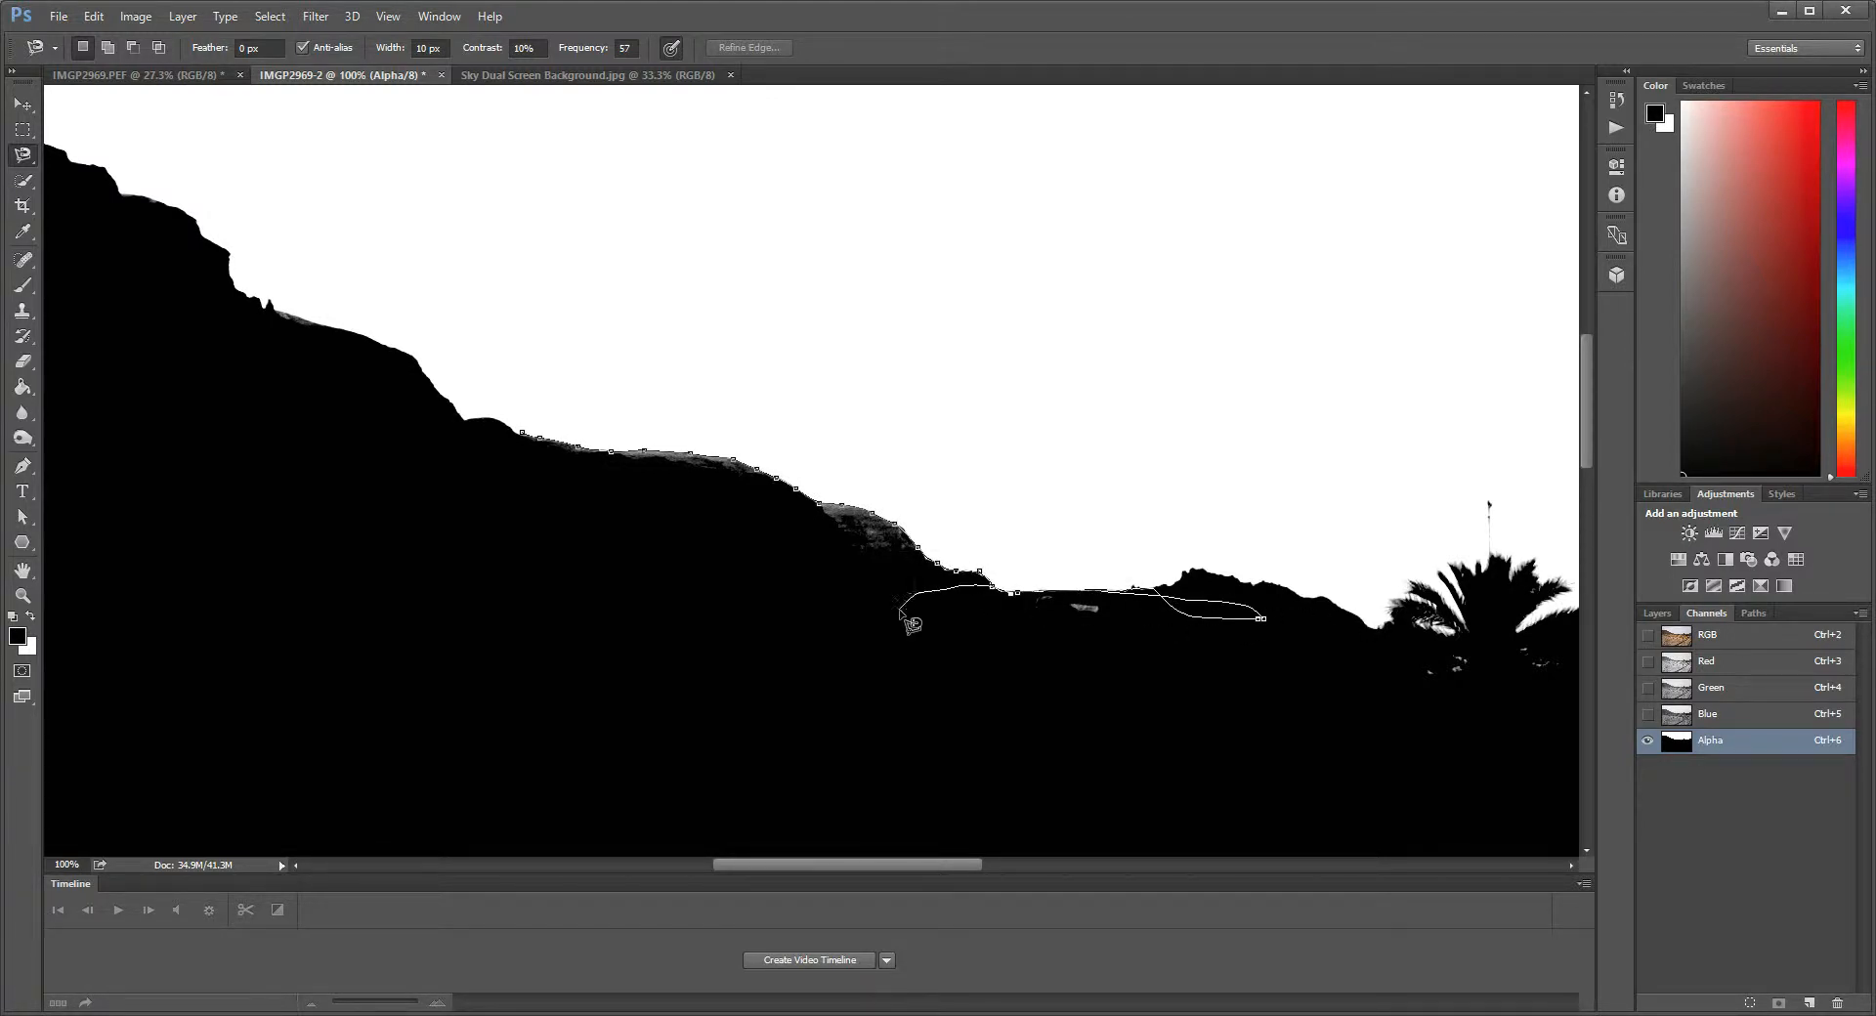
{"action": "left_click", "coordinate": [516, 435]}
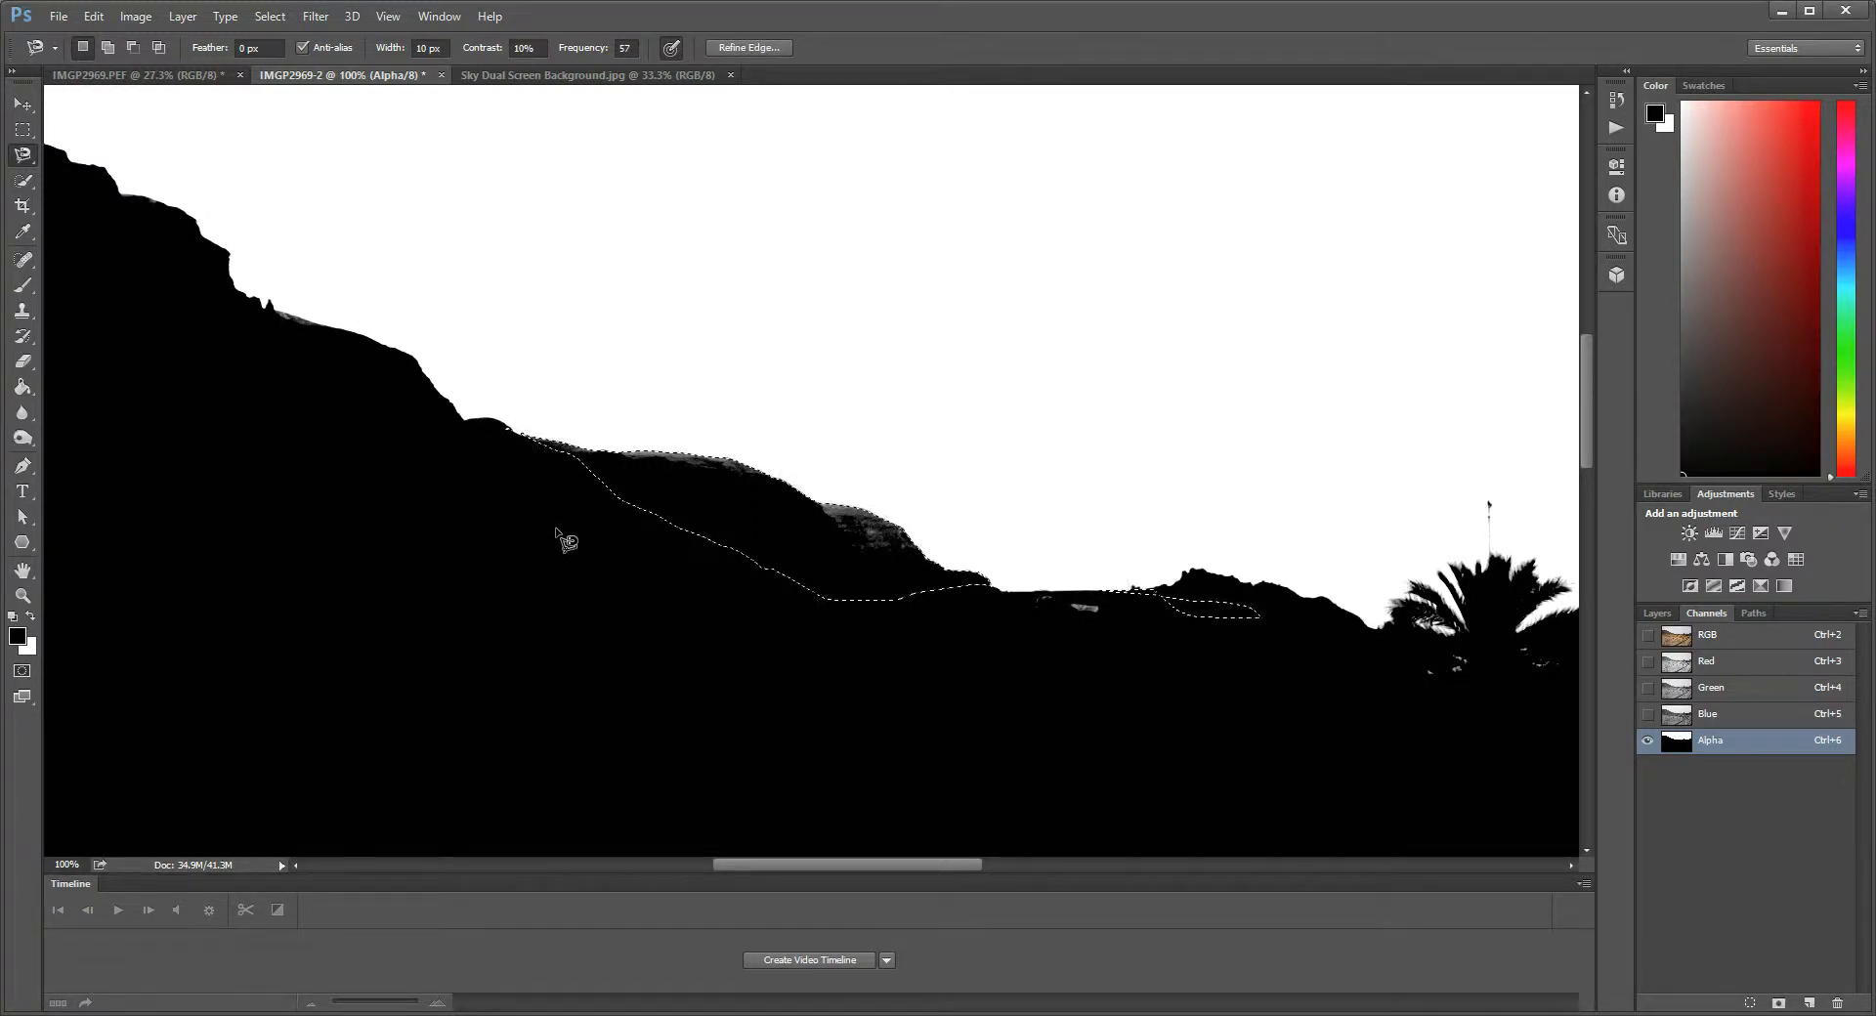
{"action": "key", "text": "ctrl+d"}
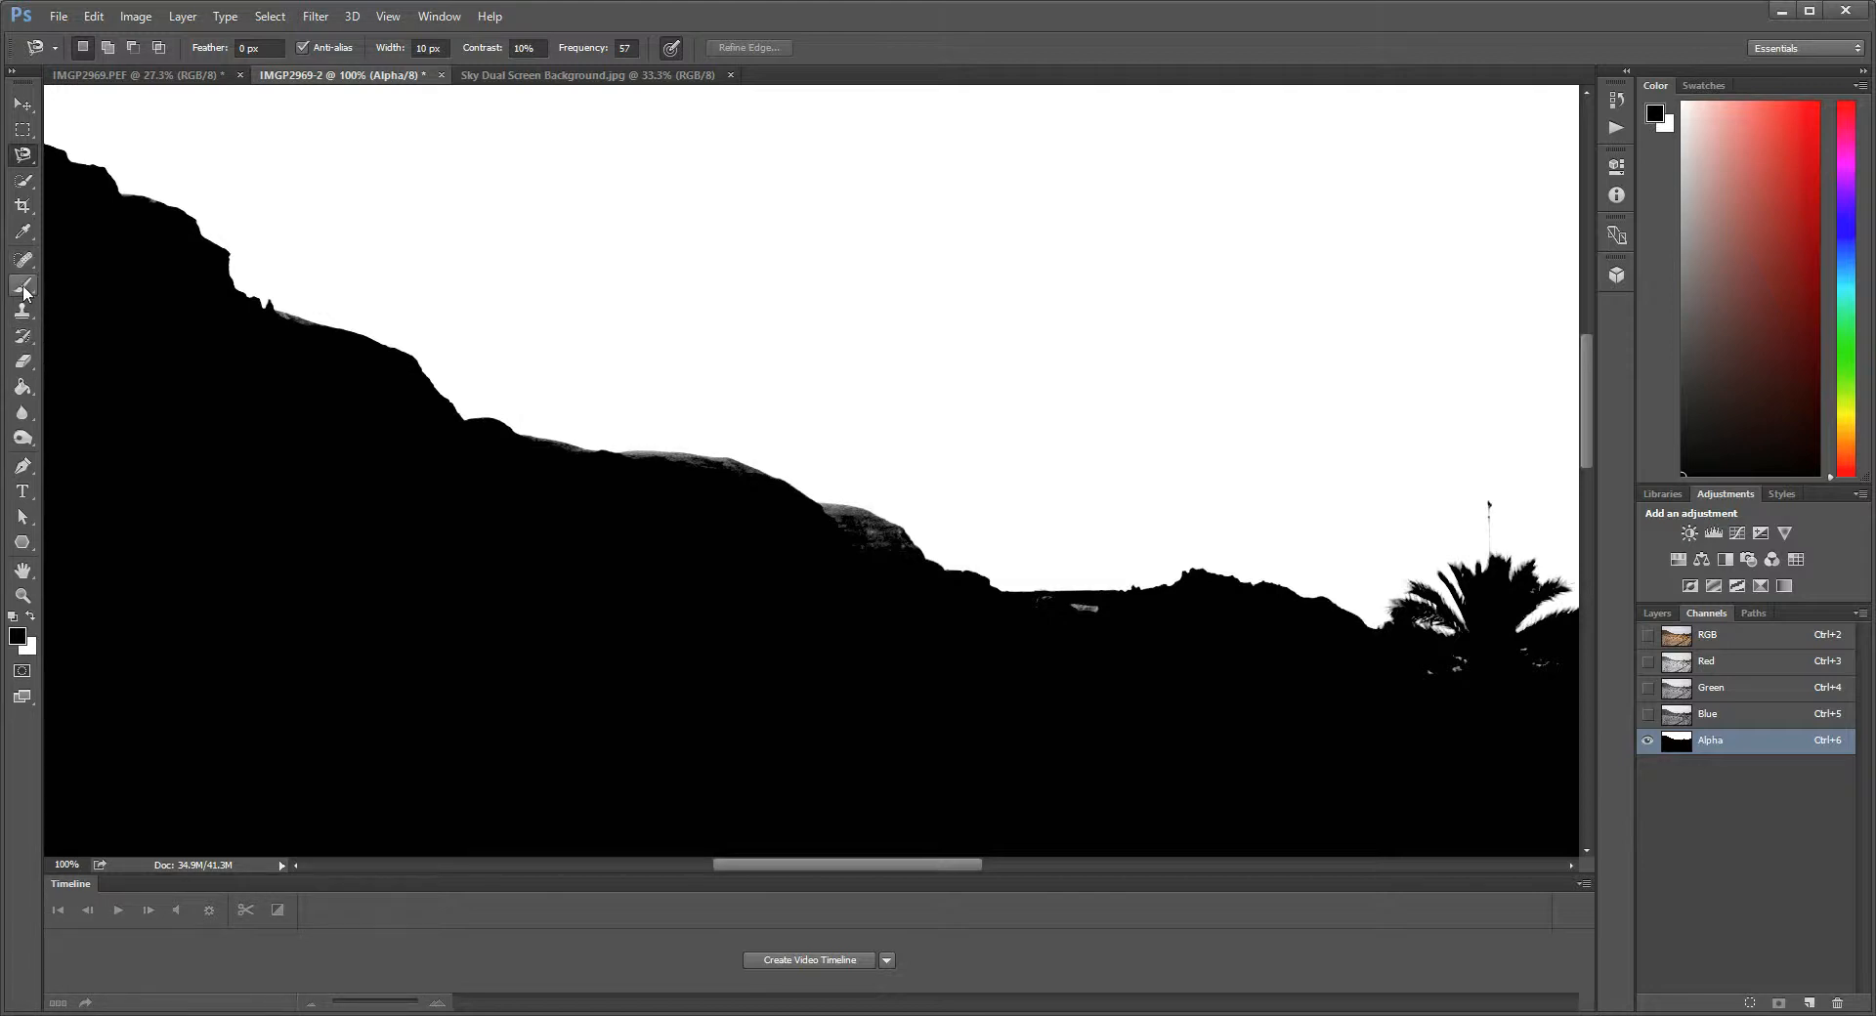
Step: Darken the gray patch on the lowest part of the mountain slope to black with the Burn tool, shadows range, 22% exposure
{"action": "left_click", "coordinate": [20, 416]}
{"action": "left_click", "coordinate": [18, 413]}
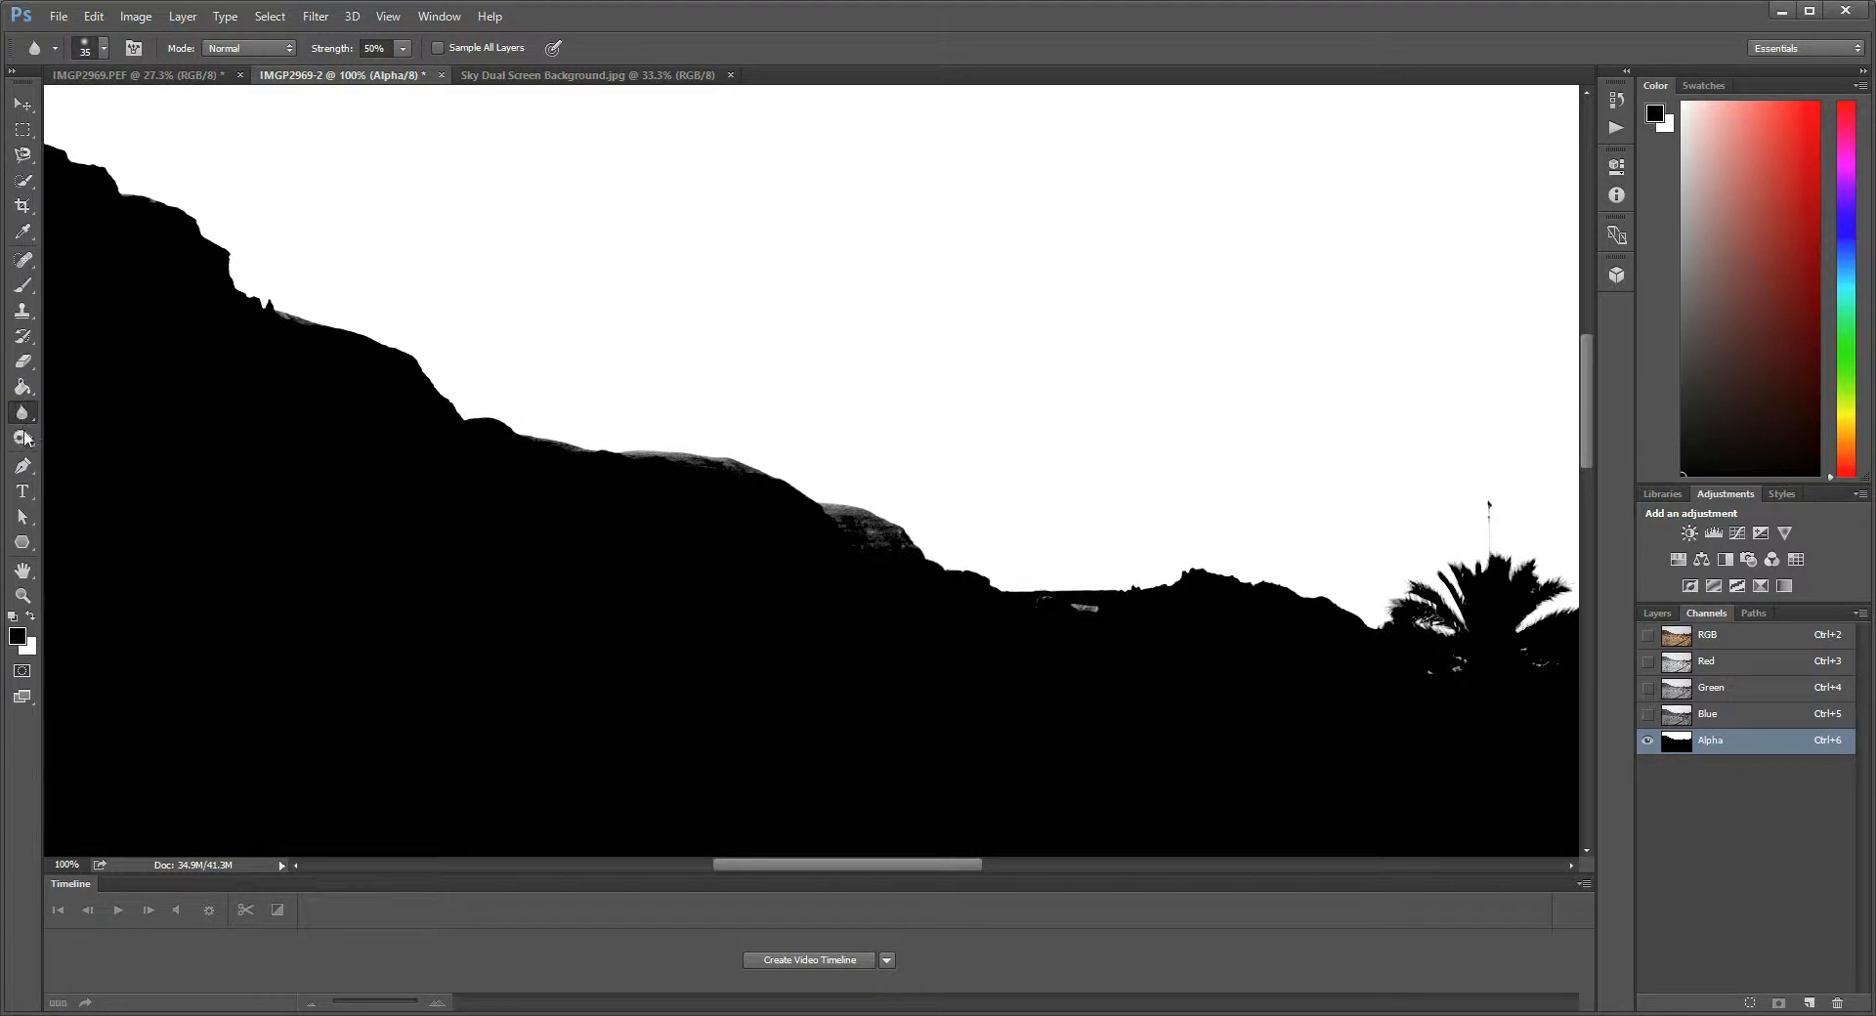
{"action": "left_click", "coordinate": [21, 438]}
{"action": "left_click", "coordinate": [138, 451]}
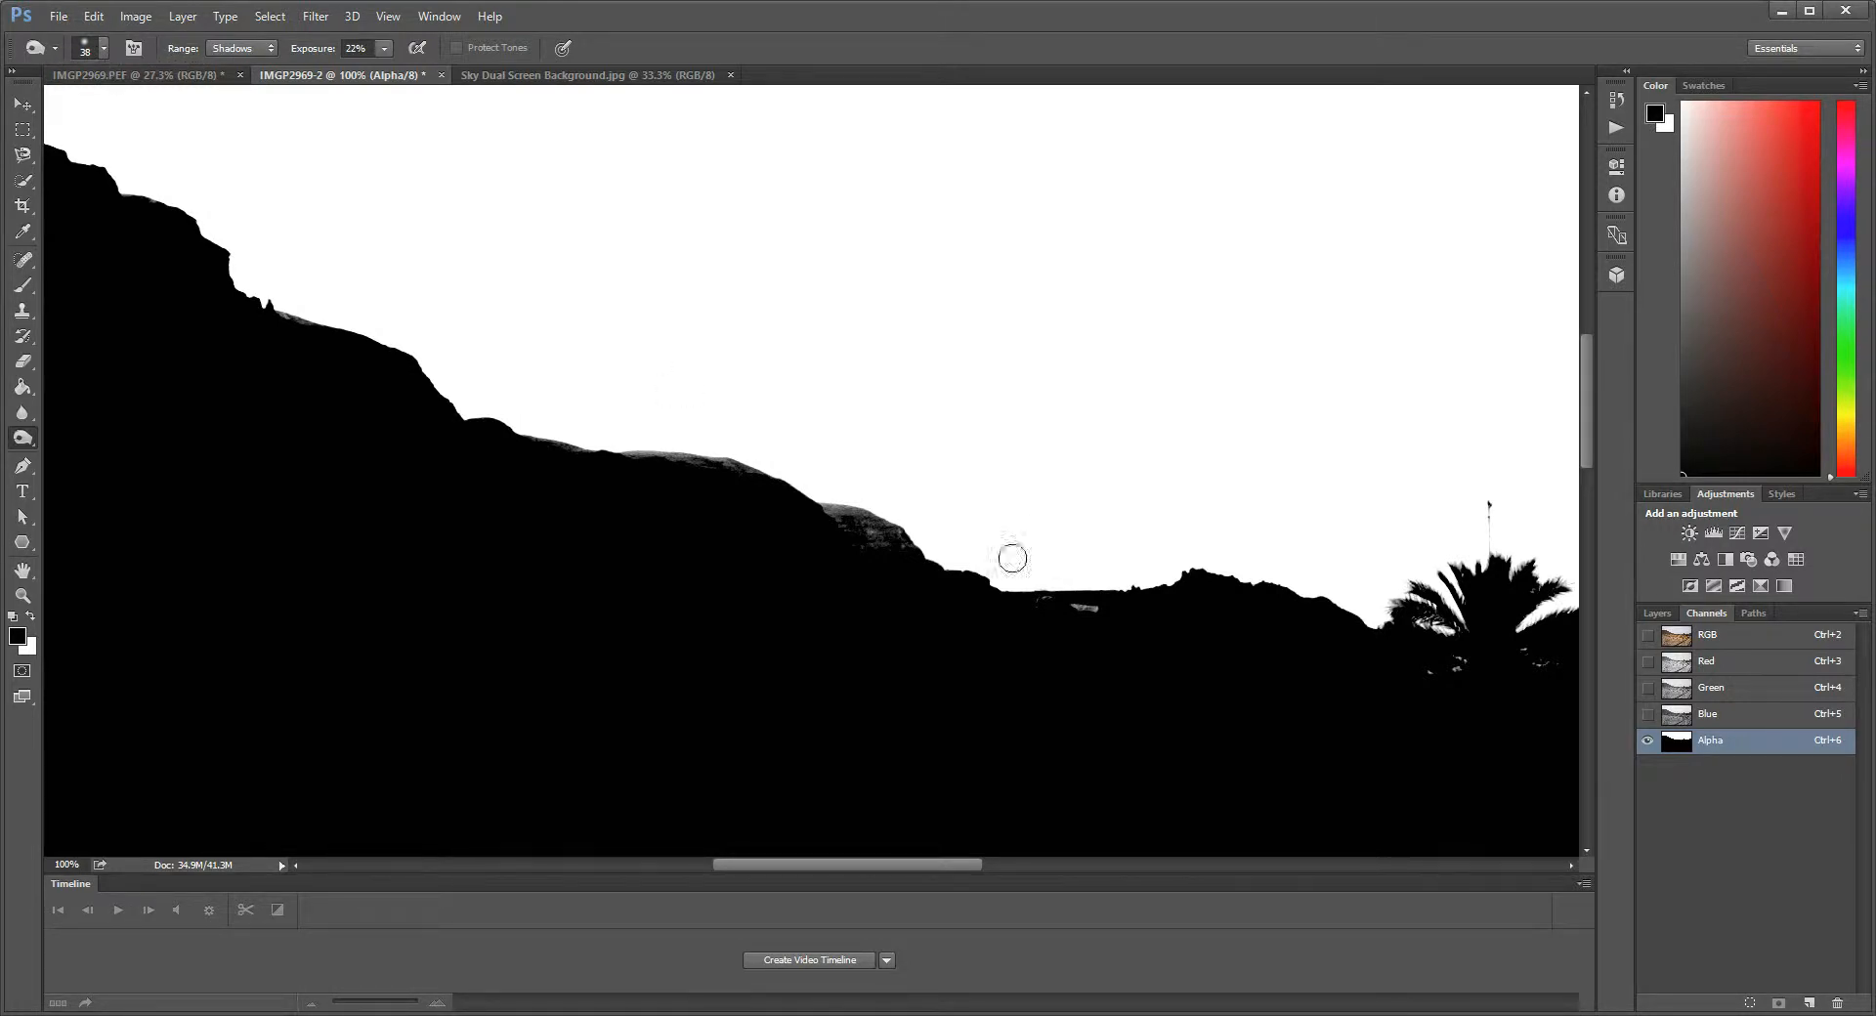
{"action": "mouse_move", "coordinate": [894, 555]}
{"action": "left_mouse_down"}
{"action": "mouse_move", "coordinate": [820, 523]}
{"action": "mouse_move", "coordinate": [831, 497]}
{"action": "mouse_move", "coordinate": [862, 508]}
{"action": "mouse_move", "coordinate": [819, 518]}
{"action": "mouse_move", "coordinate": [819, 501]}
{"action": "mouse_move", "coordinate": [891, 556]}
{"action": "mouse_move", "coordinate": [866, 509]}
{"action": "left_mouse_up"}
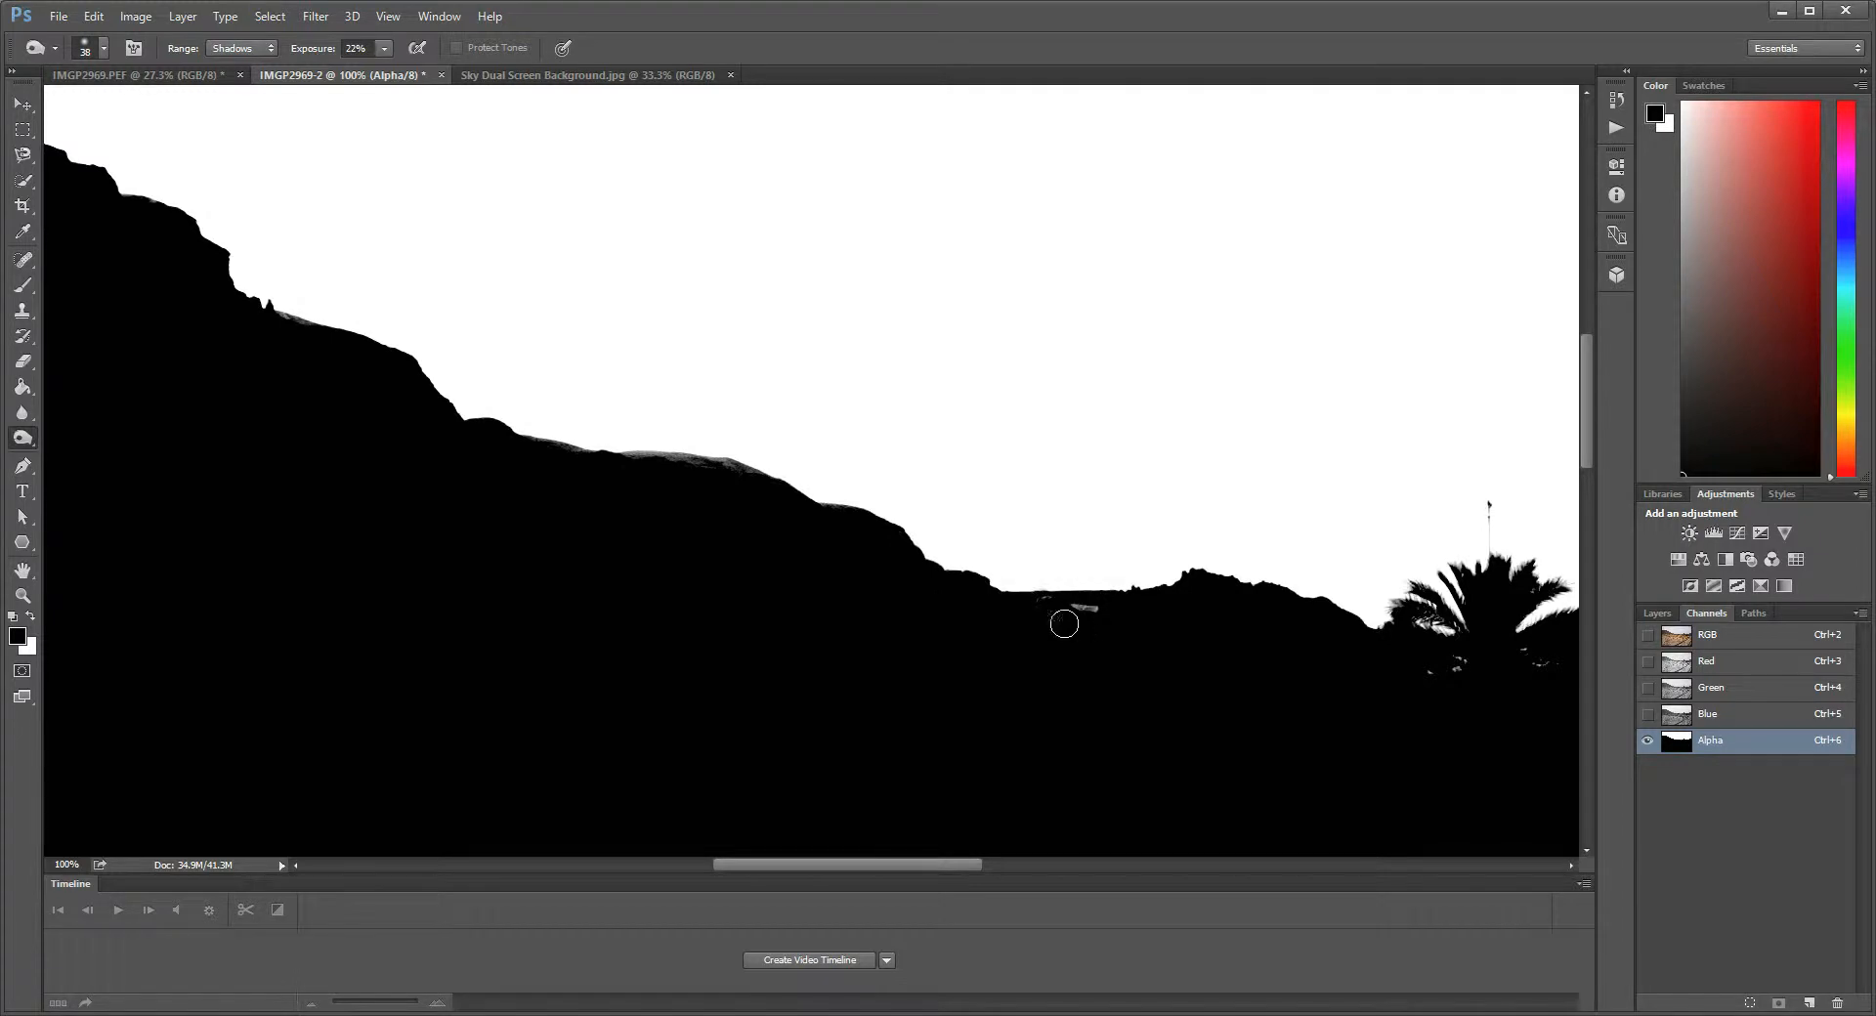
Step: Burn the small light speck below the low skyline and the gray band along the middle of the ridge to black
{"action": "left_click", "coordinate": [1650, 635]}
{"action": "left_click", "coordinate": [1649, 635]}
{"action": "mouse_move", "coordinate": [1108, 608]}
{"action": "left_mouse_down"}
{"action": "mouse_move", "coordinate": [1020, 602]}
{"action": "mouse_move", "coordinate": [1140, 608]}
{"action": "mouse_move", "coordinate": [1015, 606]}
{"action": "mouse_move", "coordinate": [1115, 608]}
{"action": "left_mouse_up"}
{"action": "mouse_move", "coordinate": [747, 463]}
{"action": "left_mouse_down"}
{"action": "mouse_move", "coordinate": [629, 463]}
{"action": "mouse_move", "coordinate": [738, 469]}
{"action": "mouse_move", "coordinate": [628, 449]}
{"action": "mouse_move", "coordinate": [739, 469]}
{"action": "mouse_move", "coordinate": [564, 456]}
{"action": "mouse_move", "coordinate": [653, 465]}
{"action": "mouse_move", "coordinate": [611, 465]}
{"action": "left_mouse_up"}
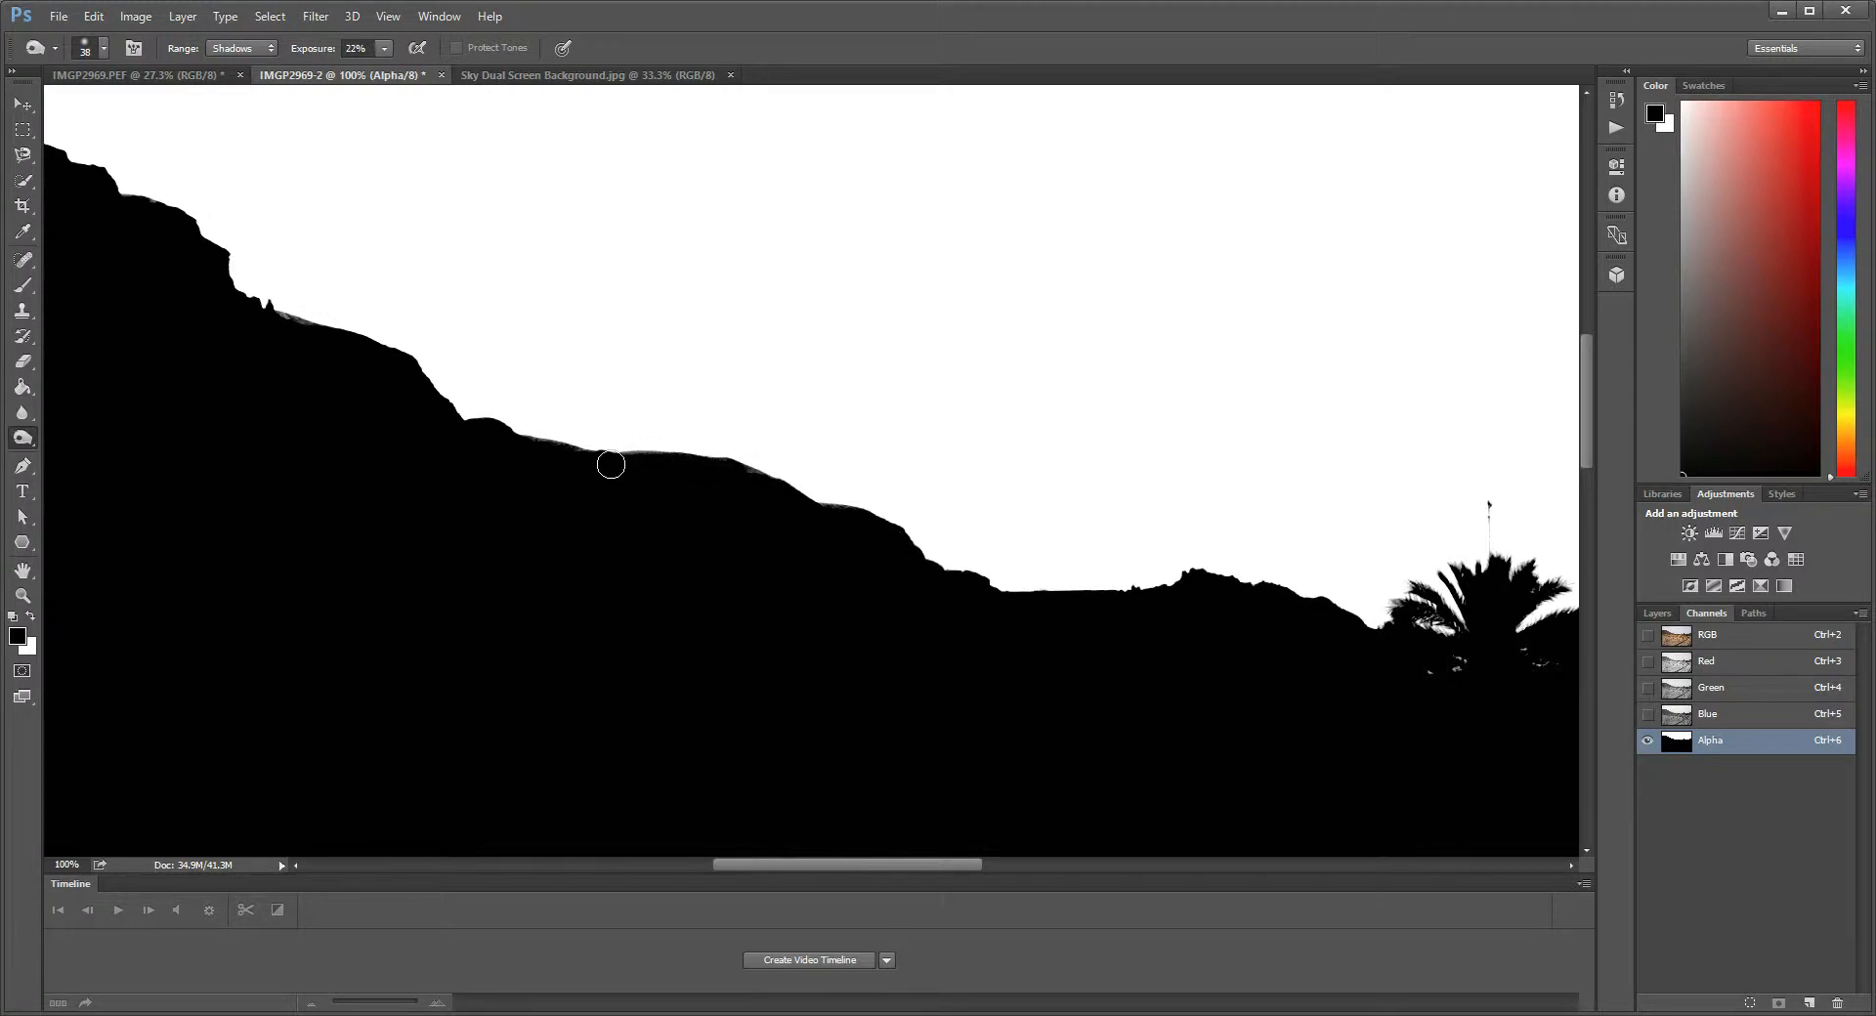
{"action": "left_click_drag", "start_coordinate": [815, 502], "coordinate": [869, 515]}
Step: Examine the Alpha mask along the whole ridge and palm line, and compare it with the photo at full view
{"action": "left_click_drag", "start_coordinate": [611, 485], "coordinate": [829, 590]}
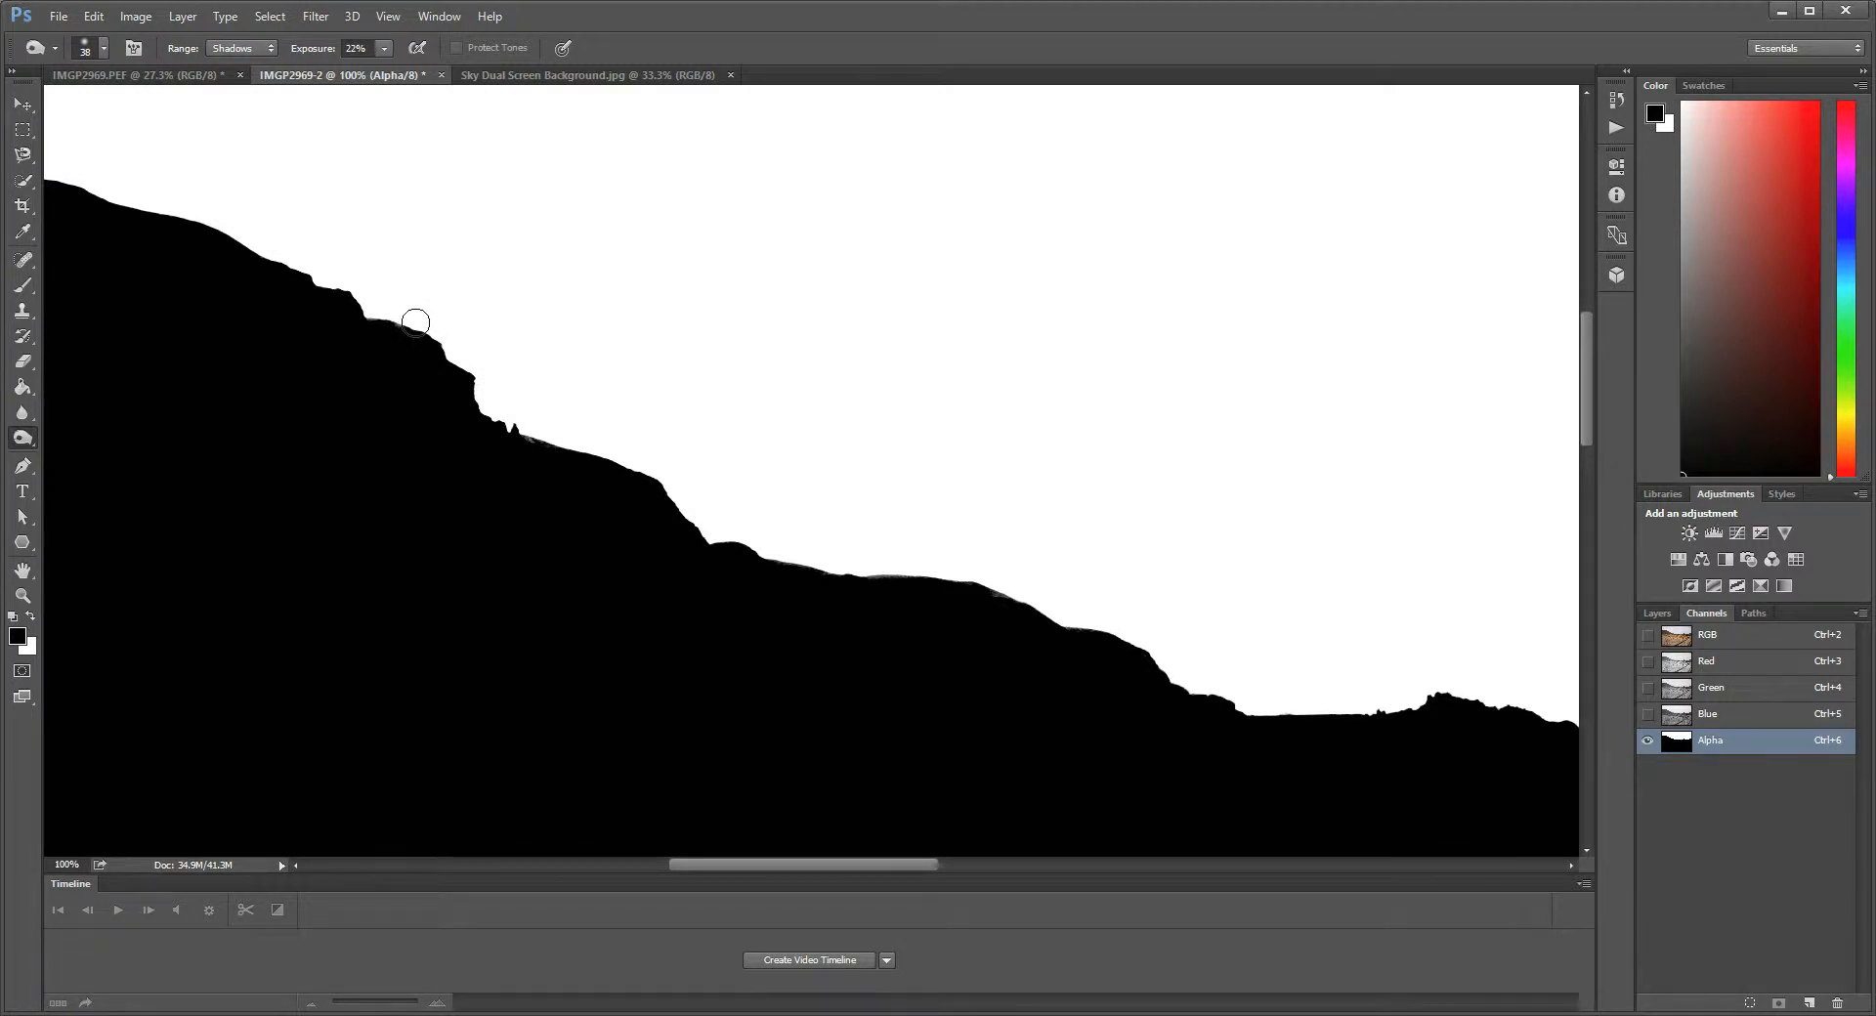
{"action": "left_click_drag", "start_coordinate": [464, 414], "coordinate": [742, 531]}
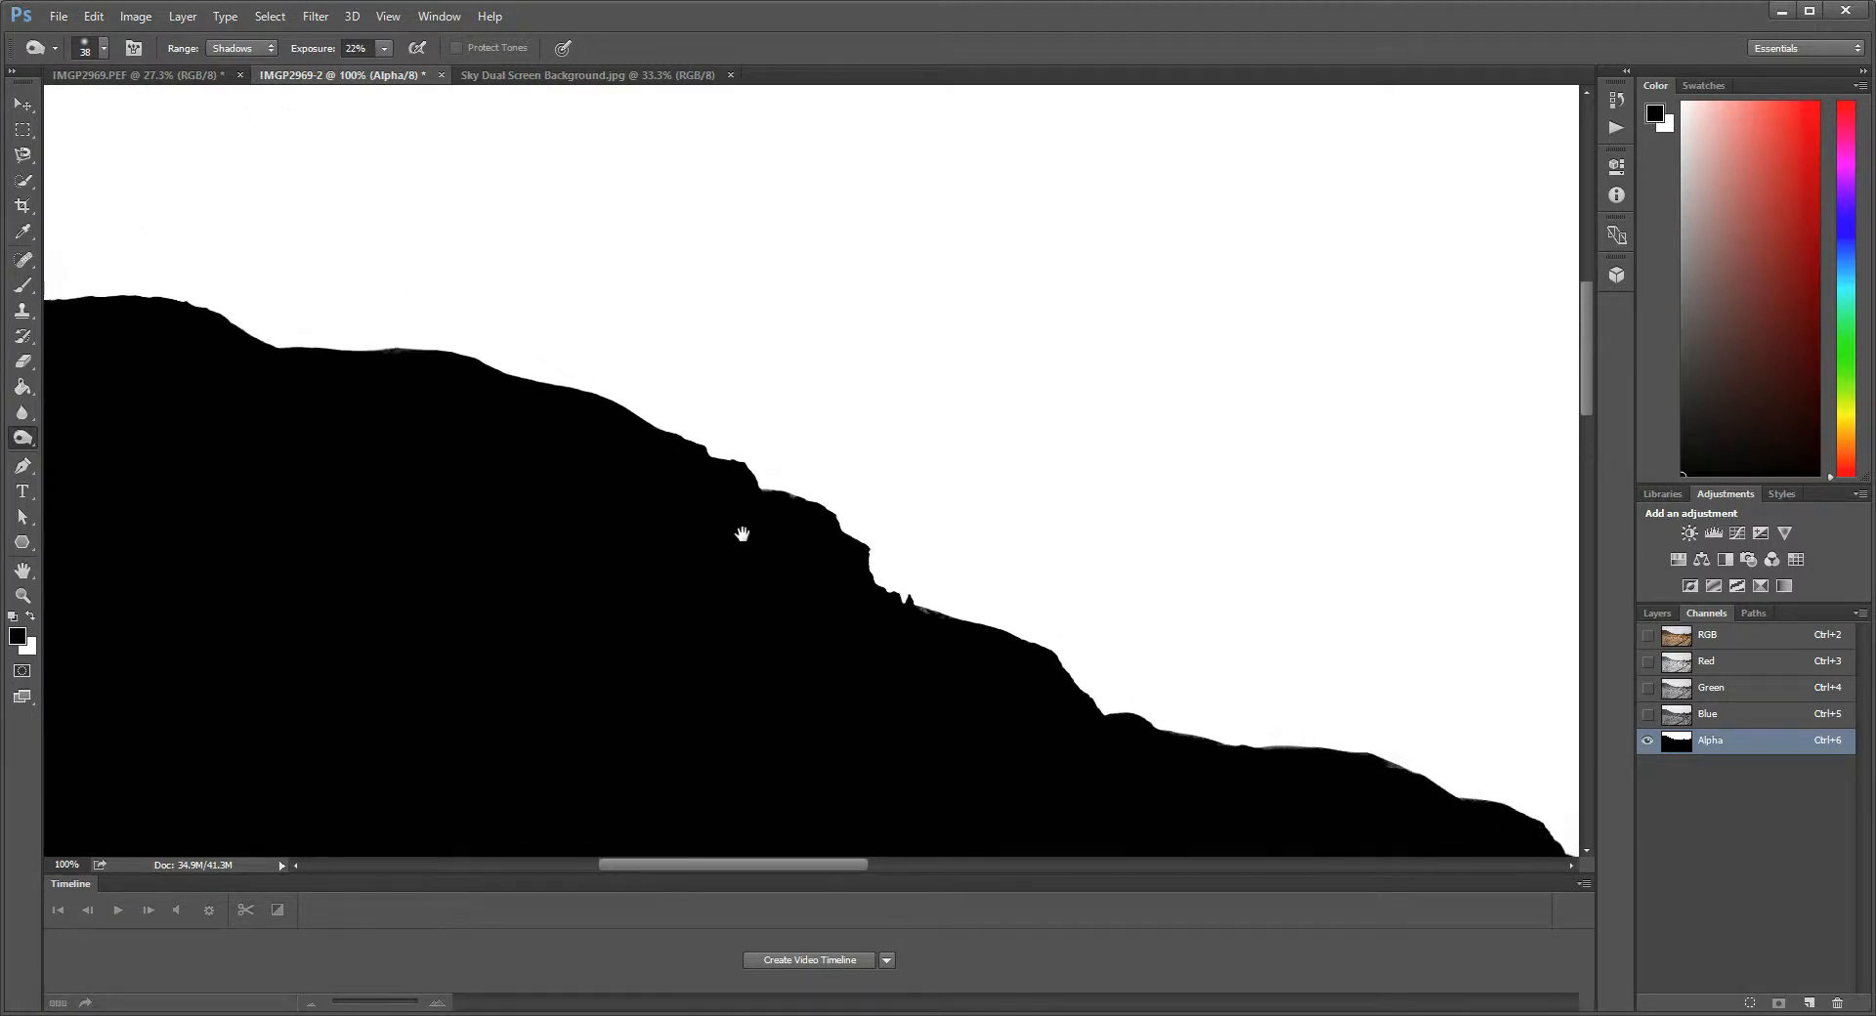
{"action": "left_click_drag", "start_coordinate": [385, 415], "coordinate": [959, 556]}
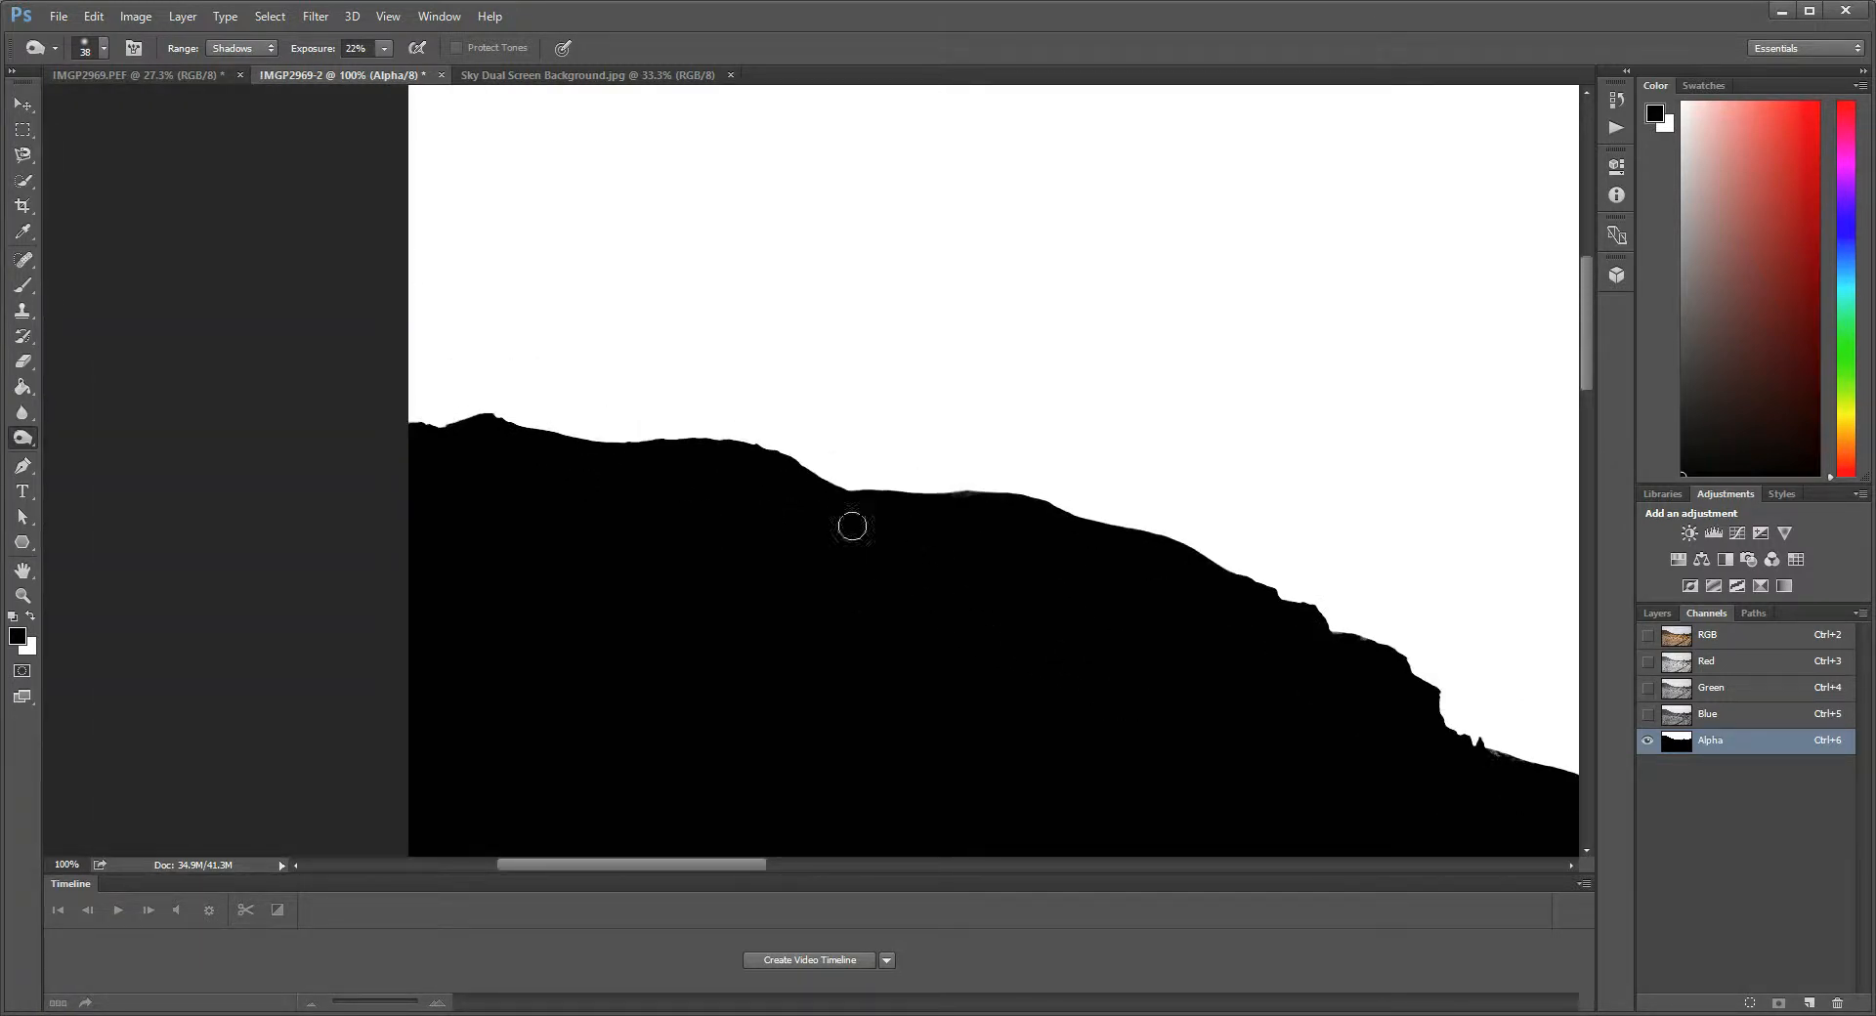
{"action": "left_click_drag", "start_coordinate": [850, 528], "coordinate": [624, 423]}
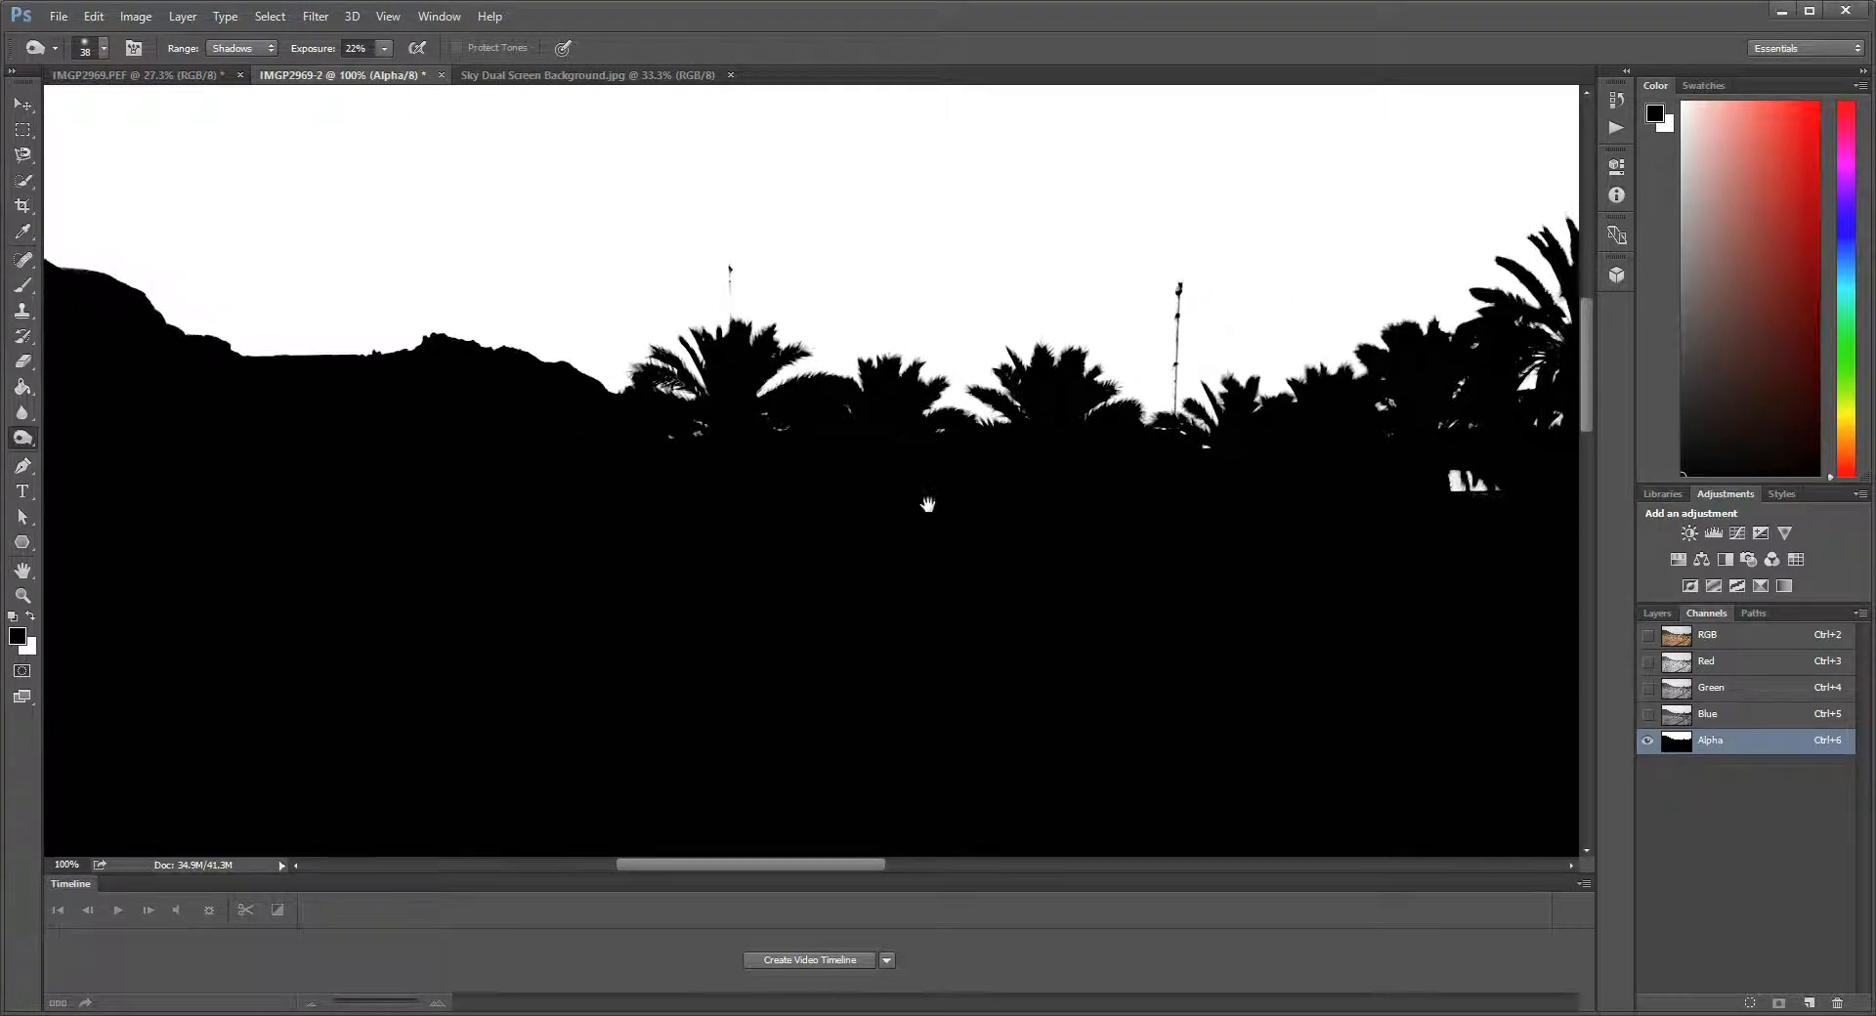
{"action": "left_click_drag", "start_coordinate": [1387, 492], "coordinate": [817, 499]}
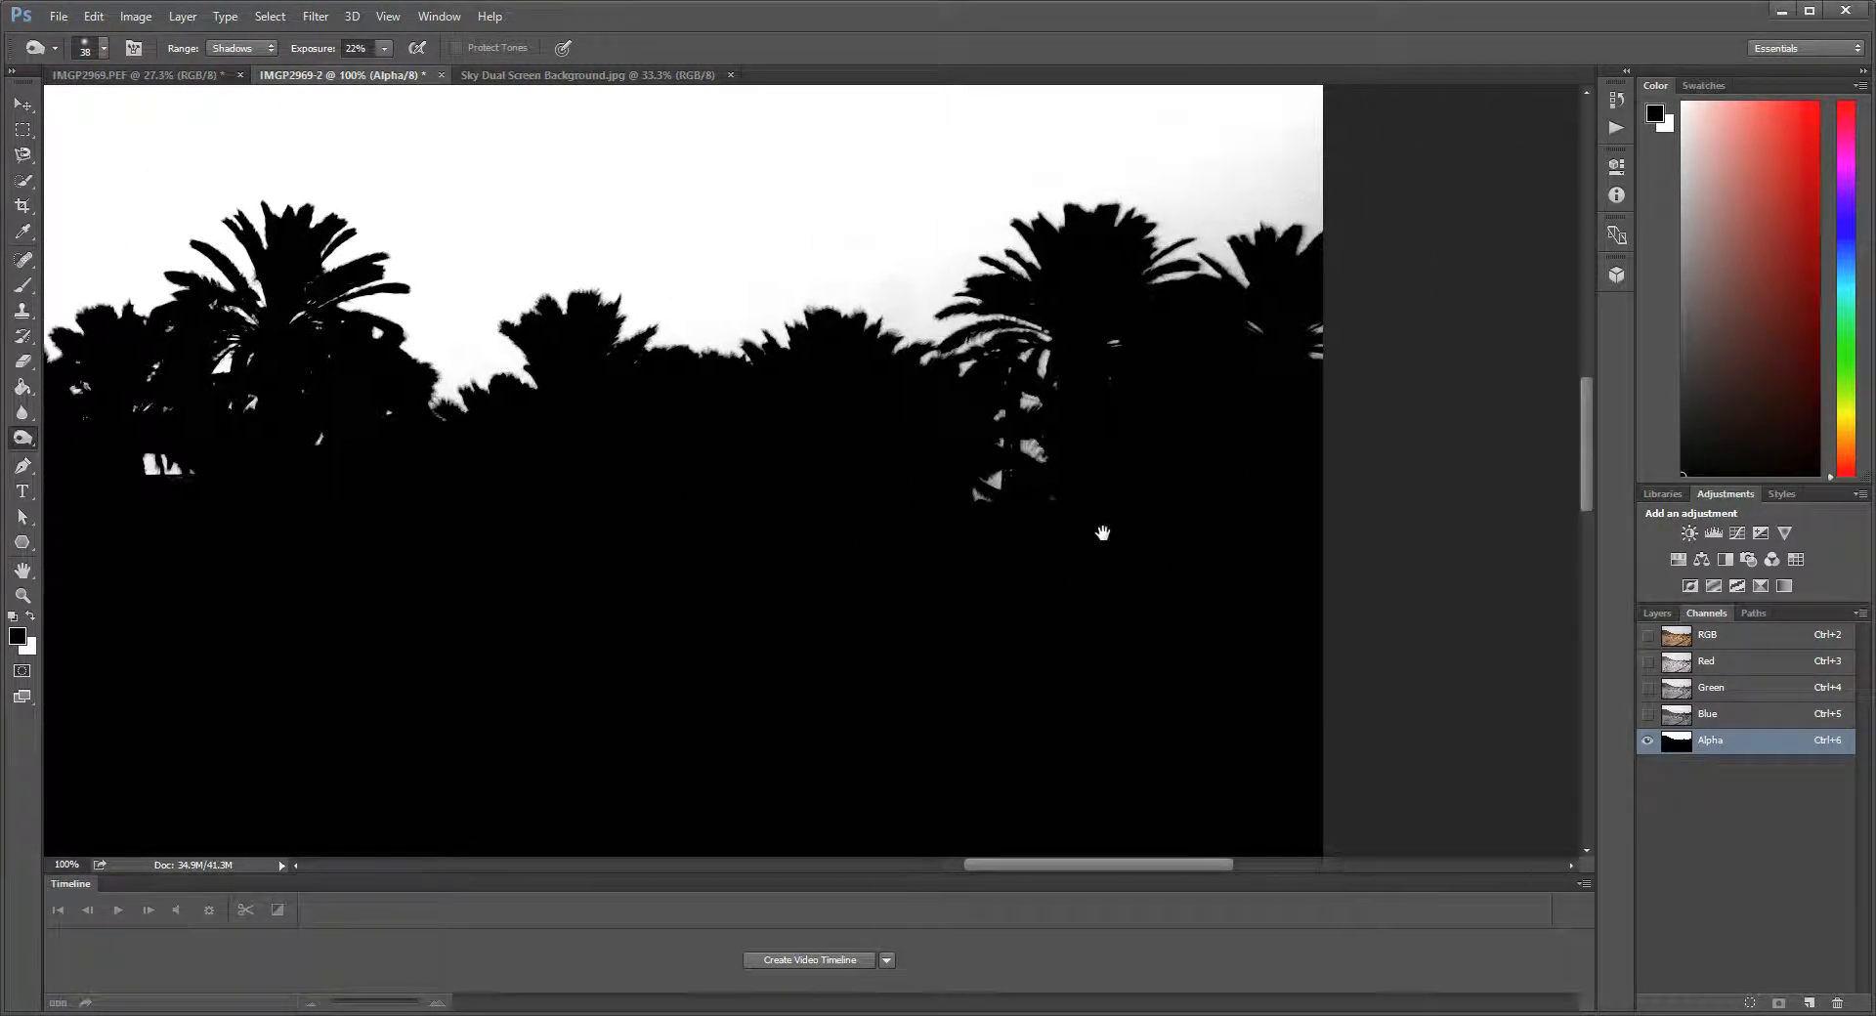
{"action": "key", "text": "x"}
{"action": "left_click", "coordinate": [1647, 635]}
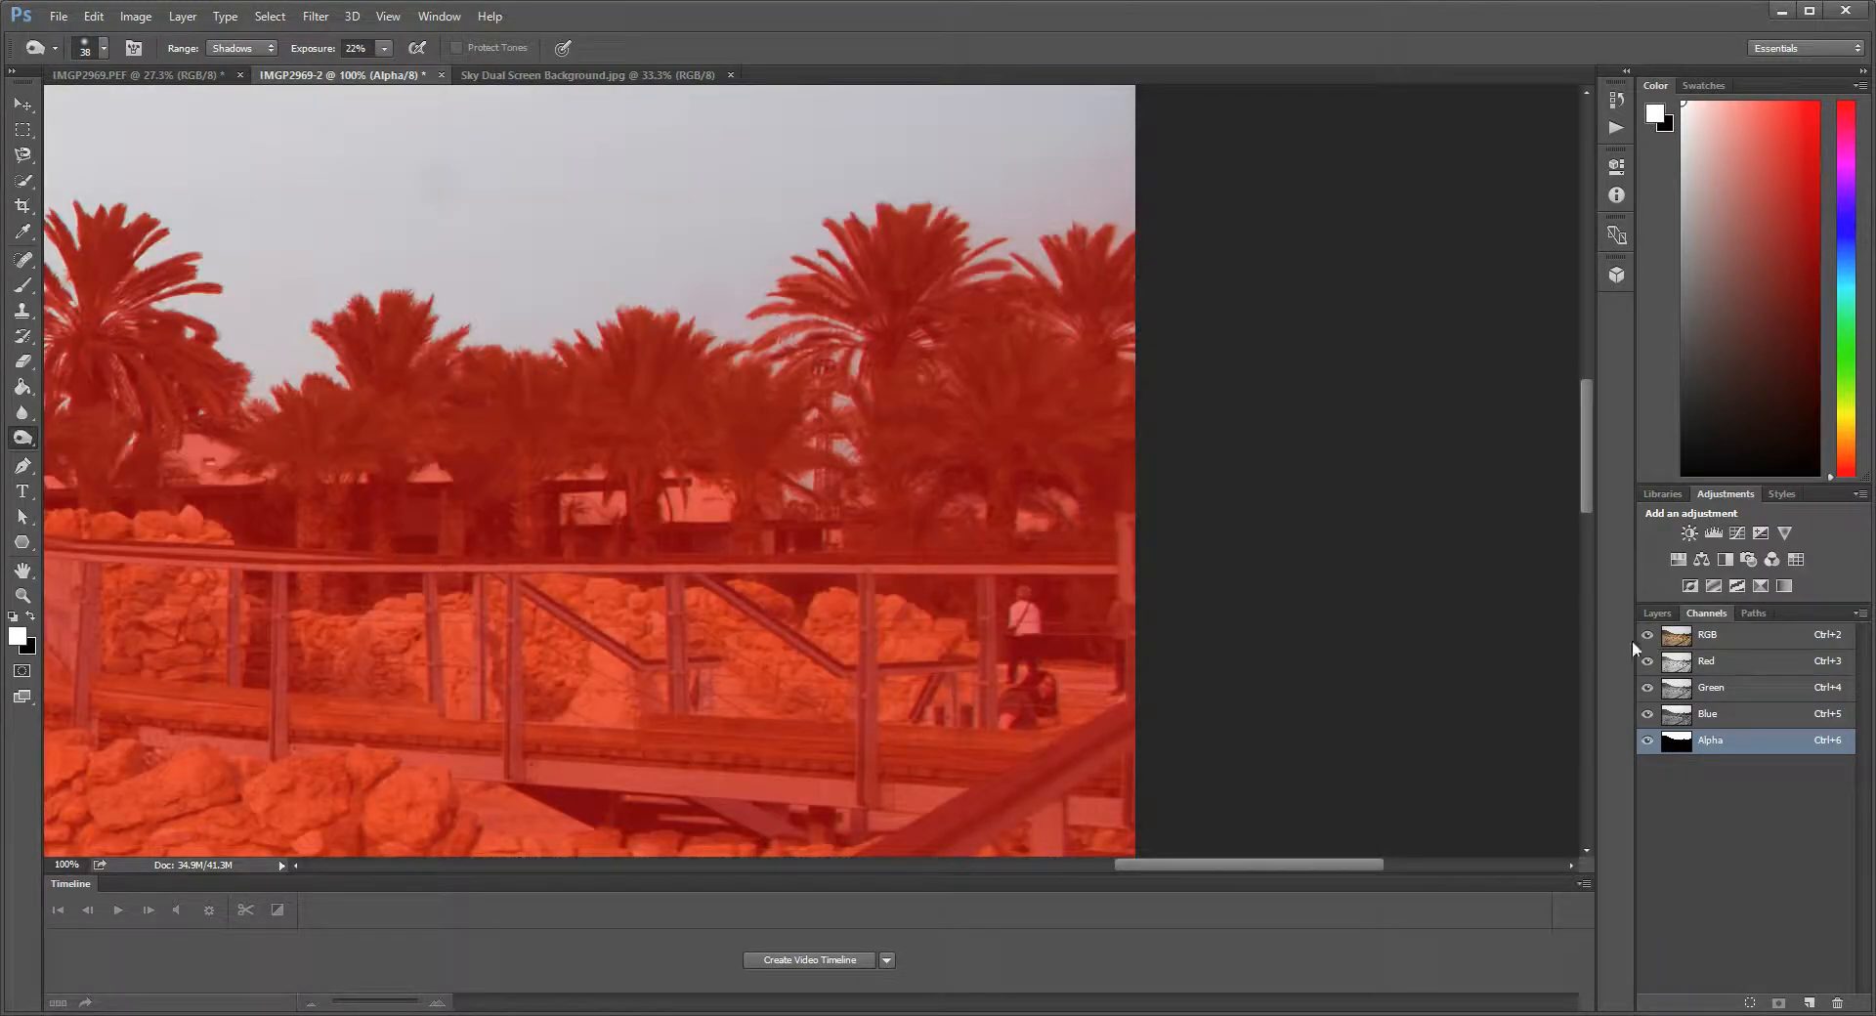
{"action": "key", "text": "ctrl+0"}
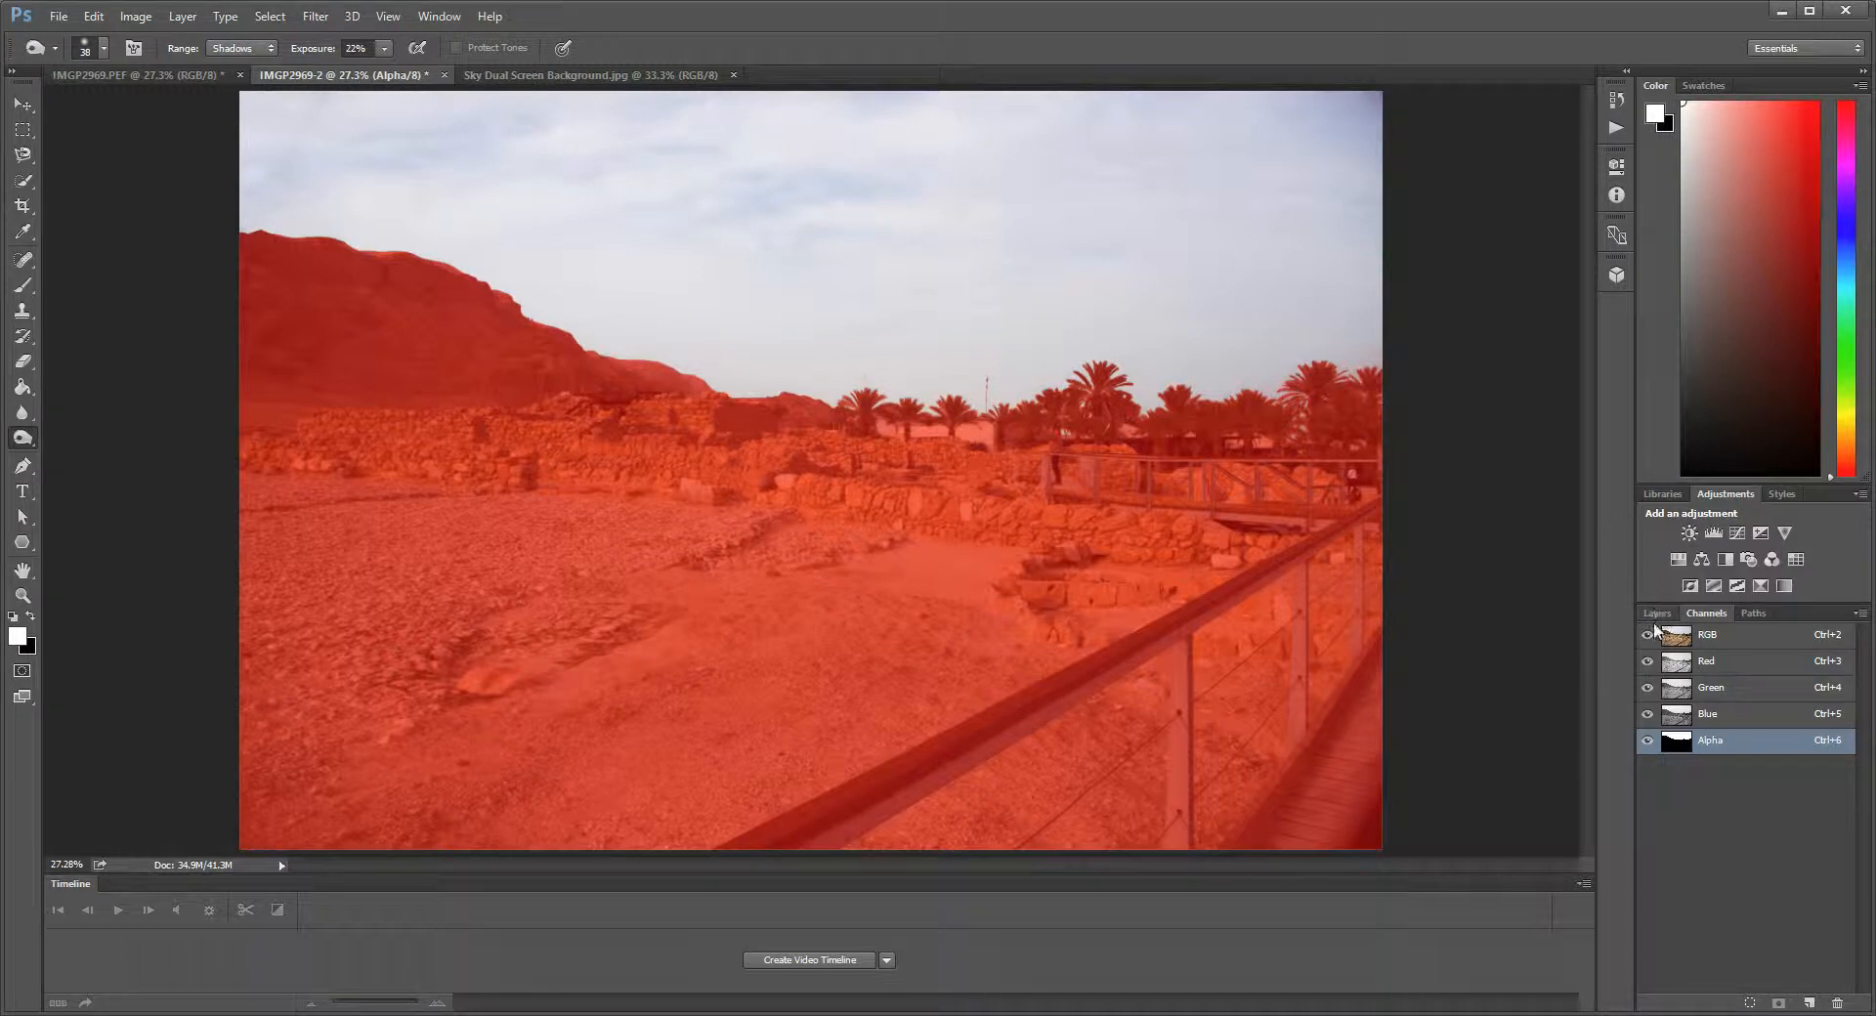
Step: Hide the Alpha overlay and load the Alpha channel as a selection covering the ground, mountain and palms
{"action": "left_click", "coordinate": [1648, 741]}
{"action": "key", "text": "x"}
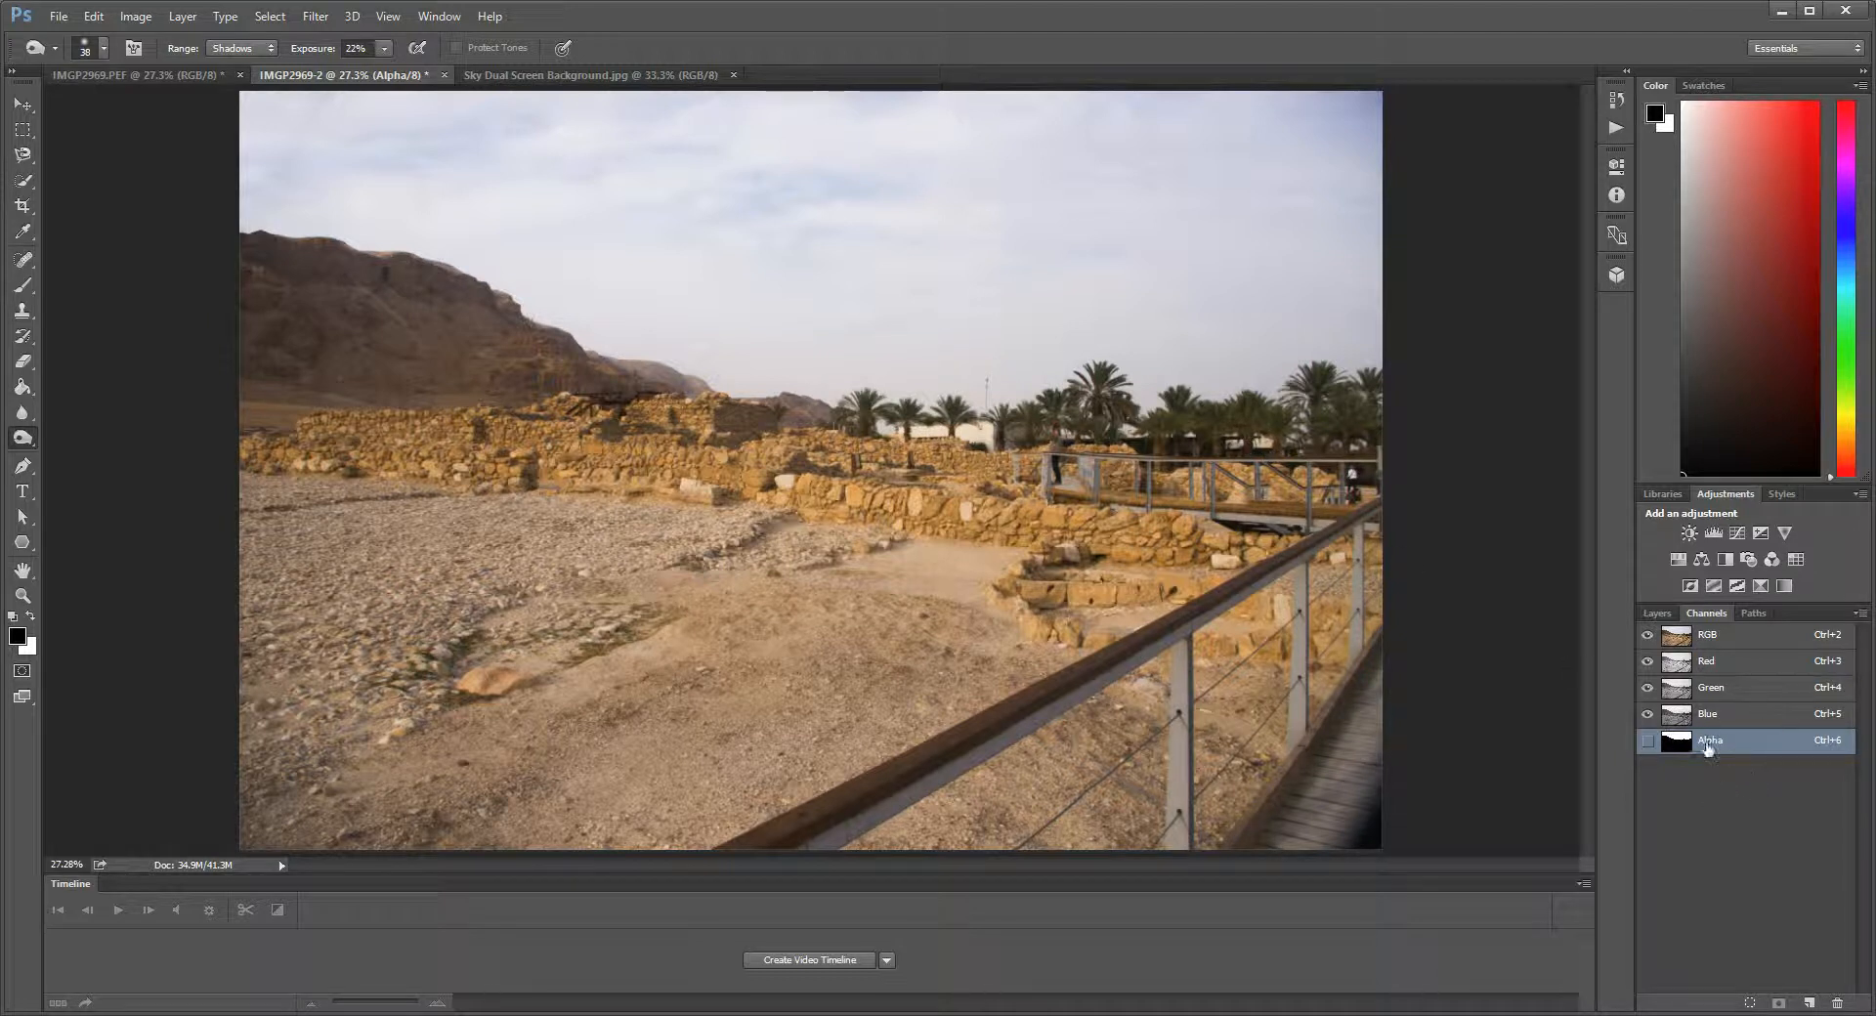
{"action": "left_click", "coordinate": [1753, 1005]}
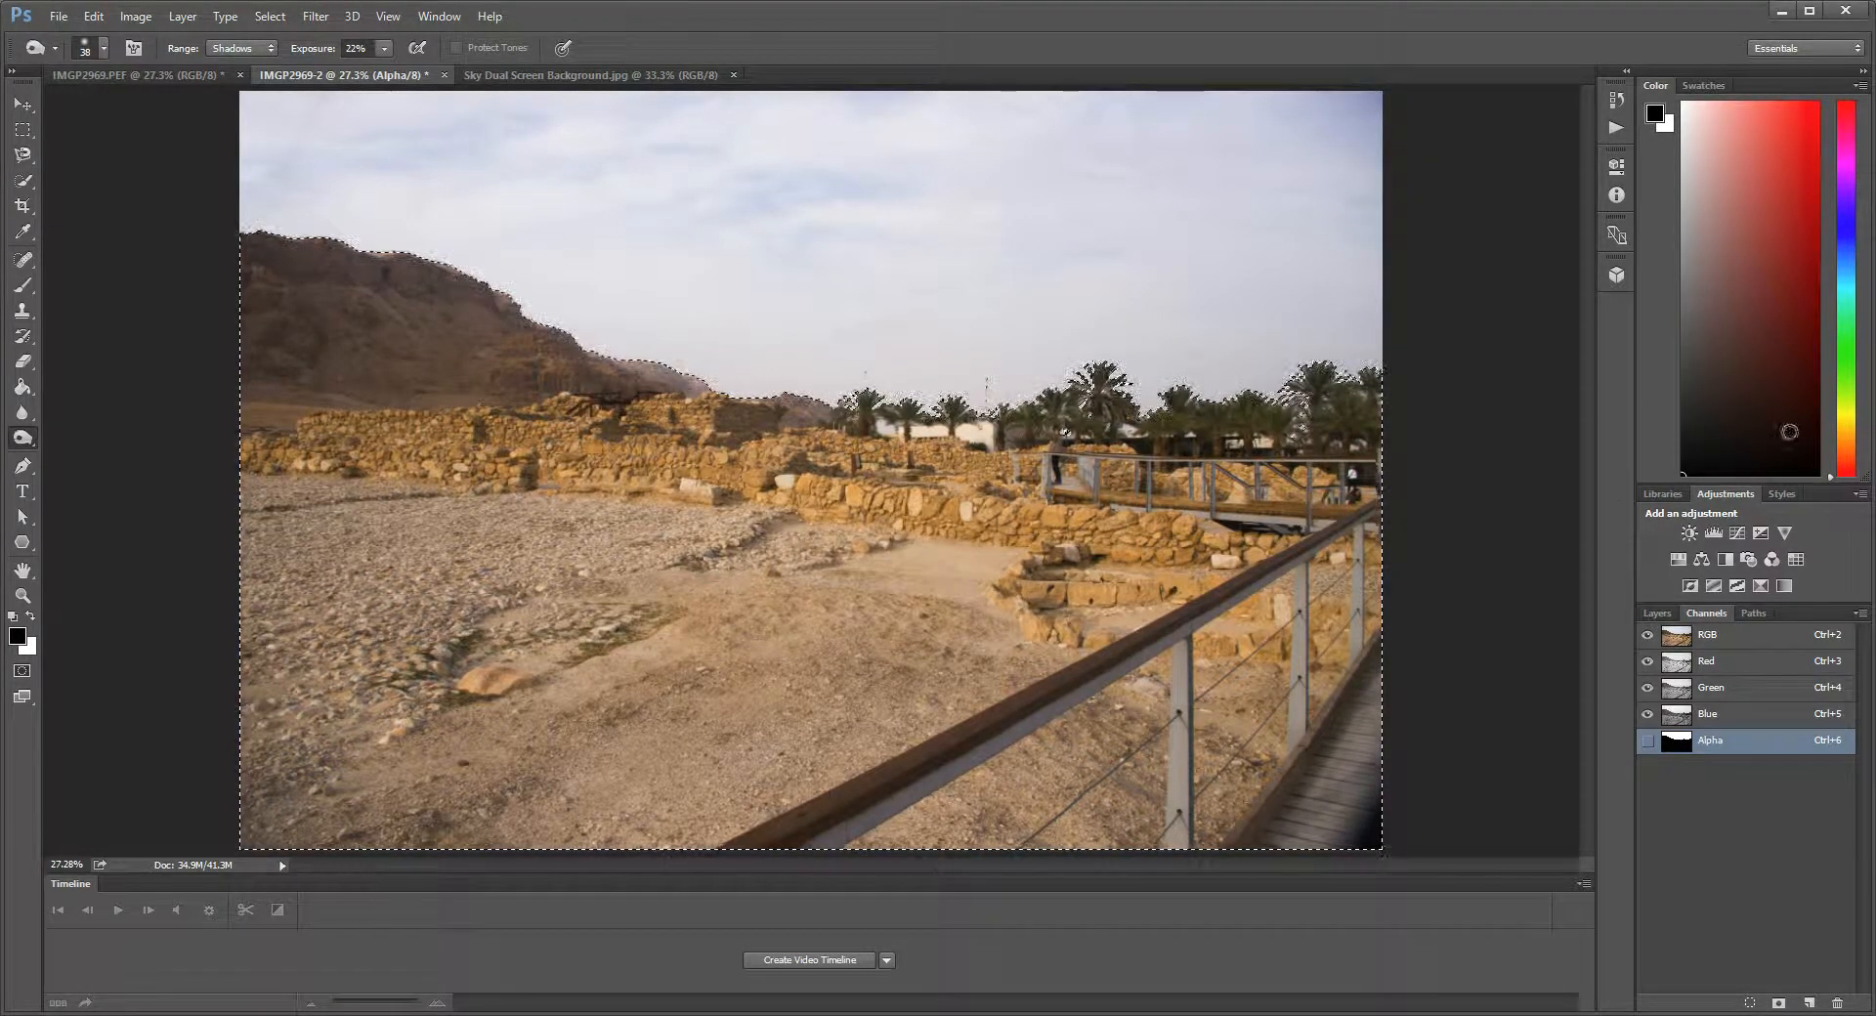
{"action": "left_click", "coordinate": [1656, 612]}
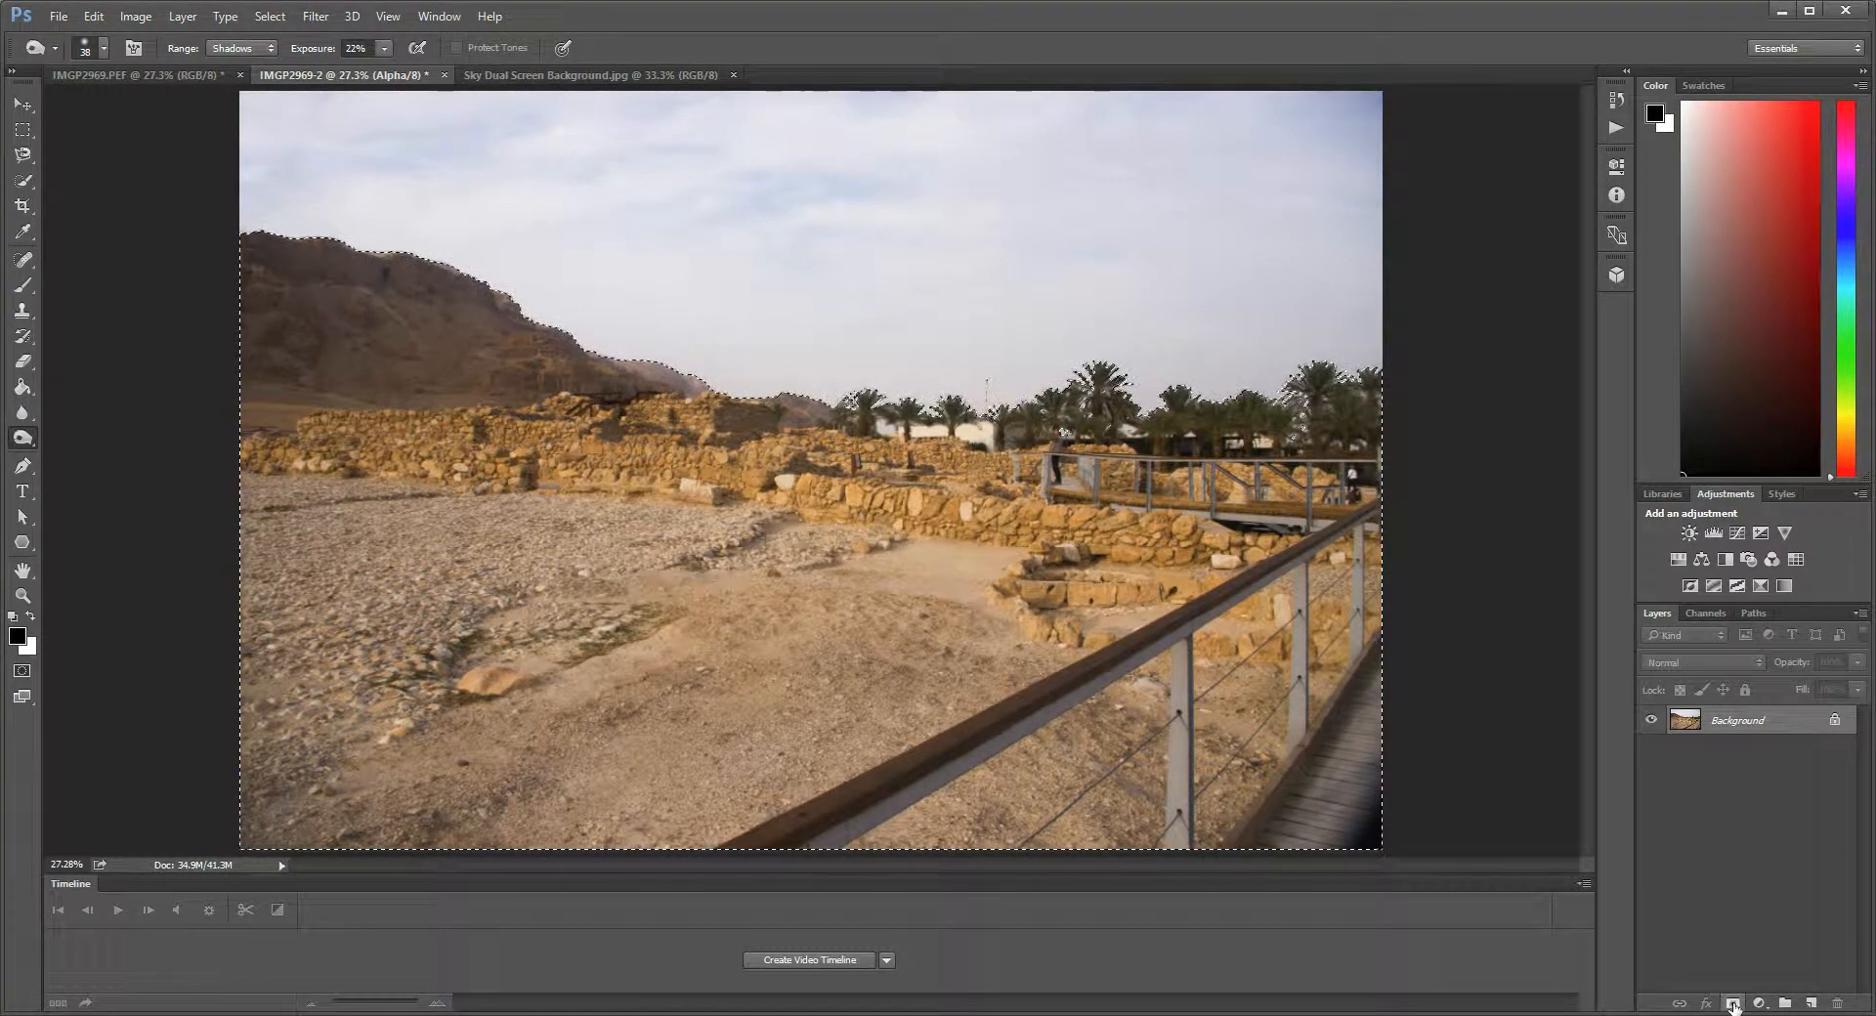
Step: Convert the locked Background into a regular layer named Layer 0 and mask out its sky with a layer mask from the selection
{"action": "right_click", "coordinate": [1747, 731]}
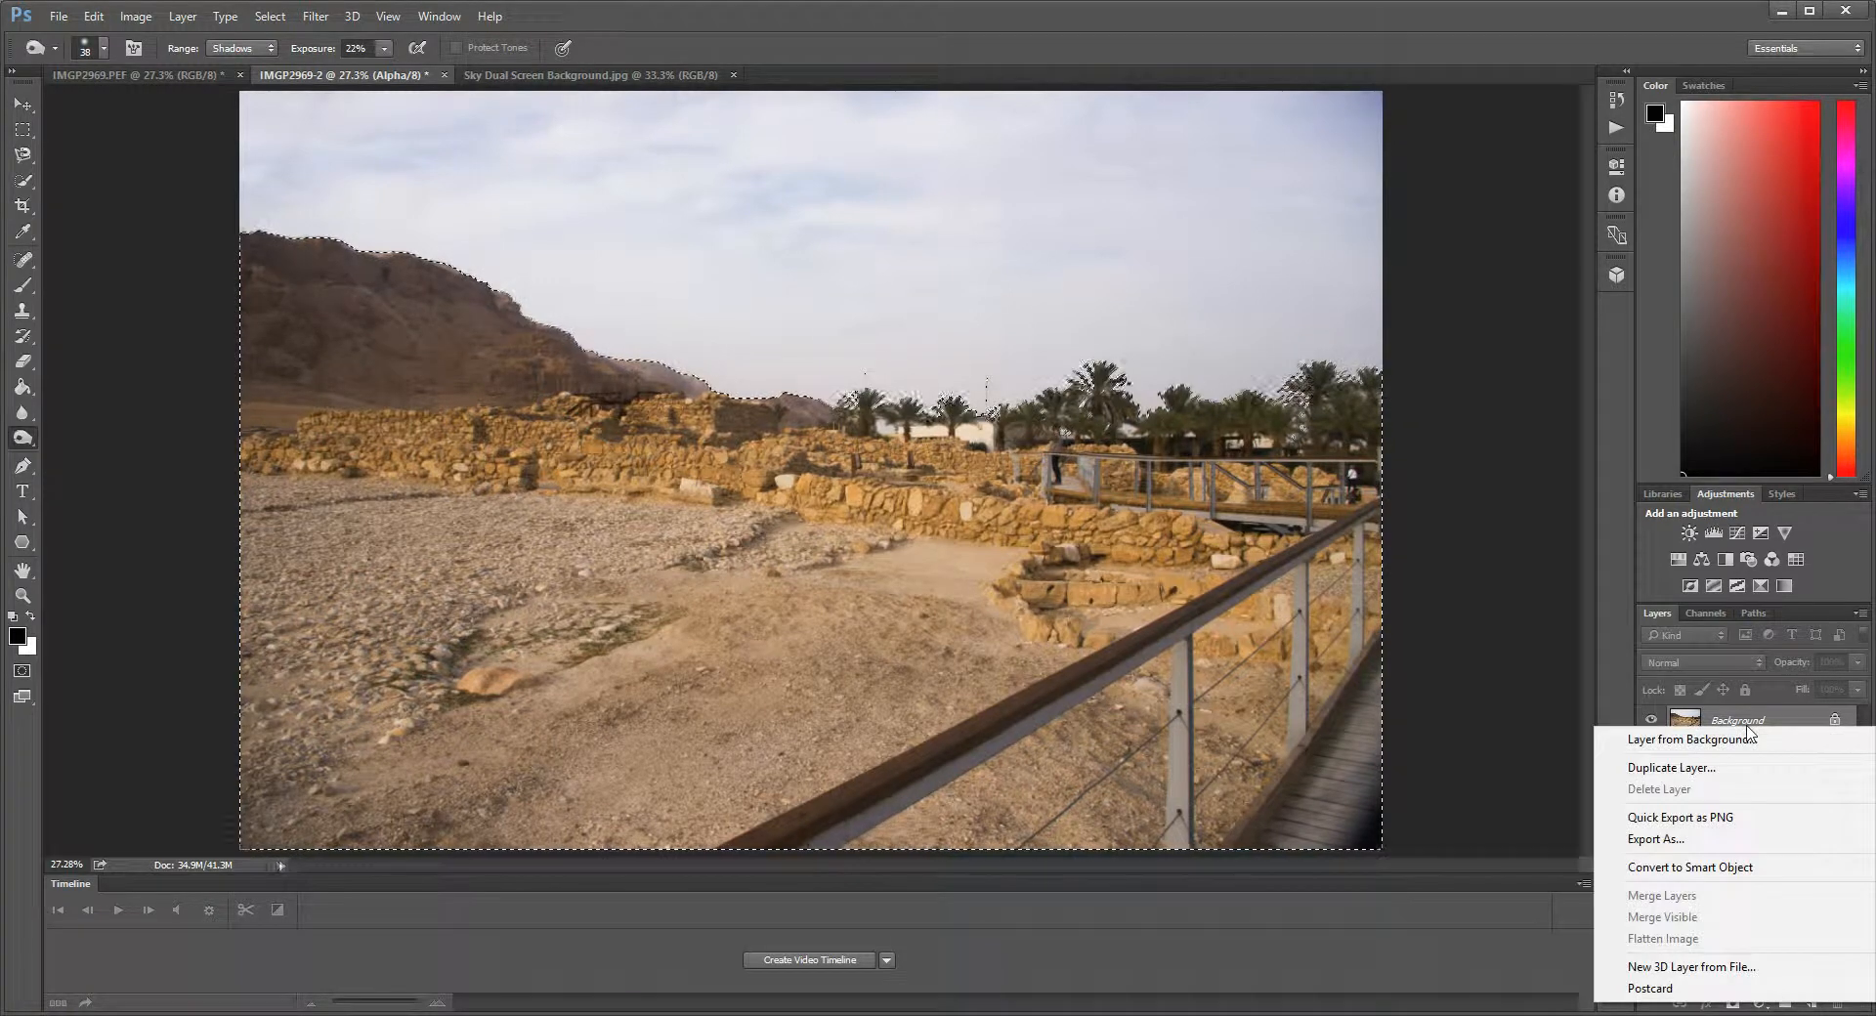
{"action": "left_click", "coordinate": [1739, 735]}
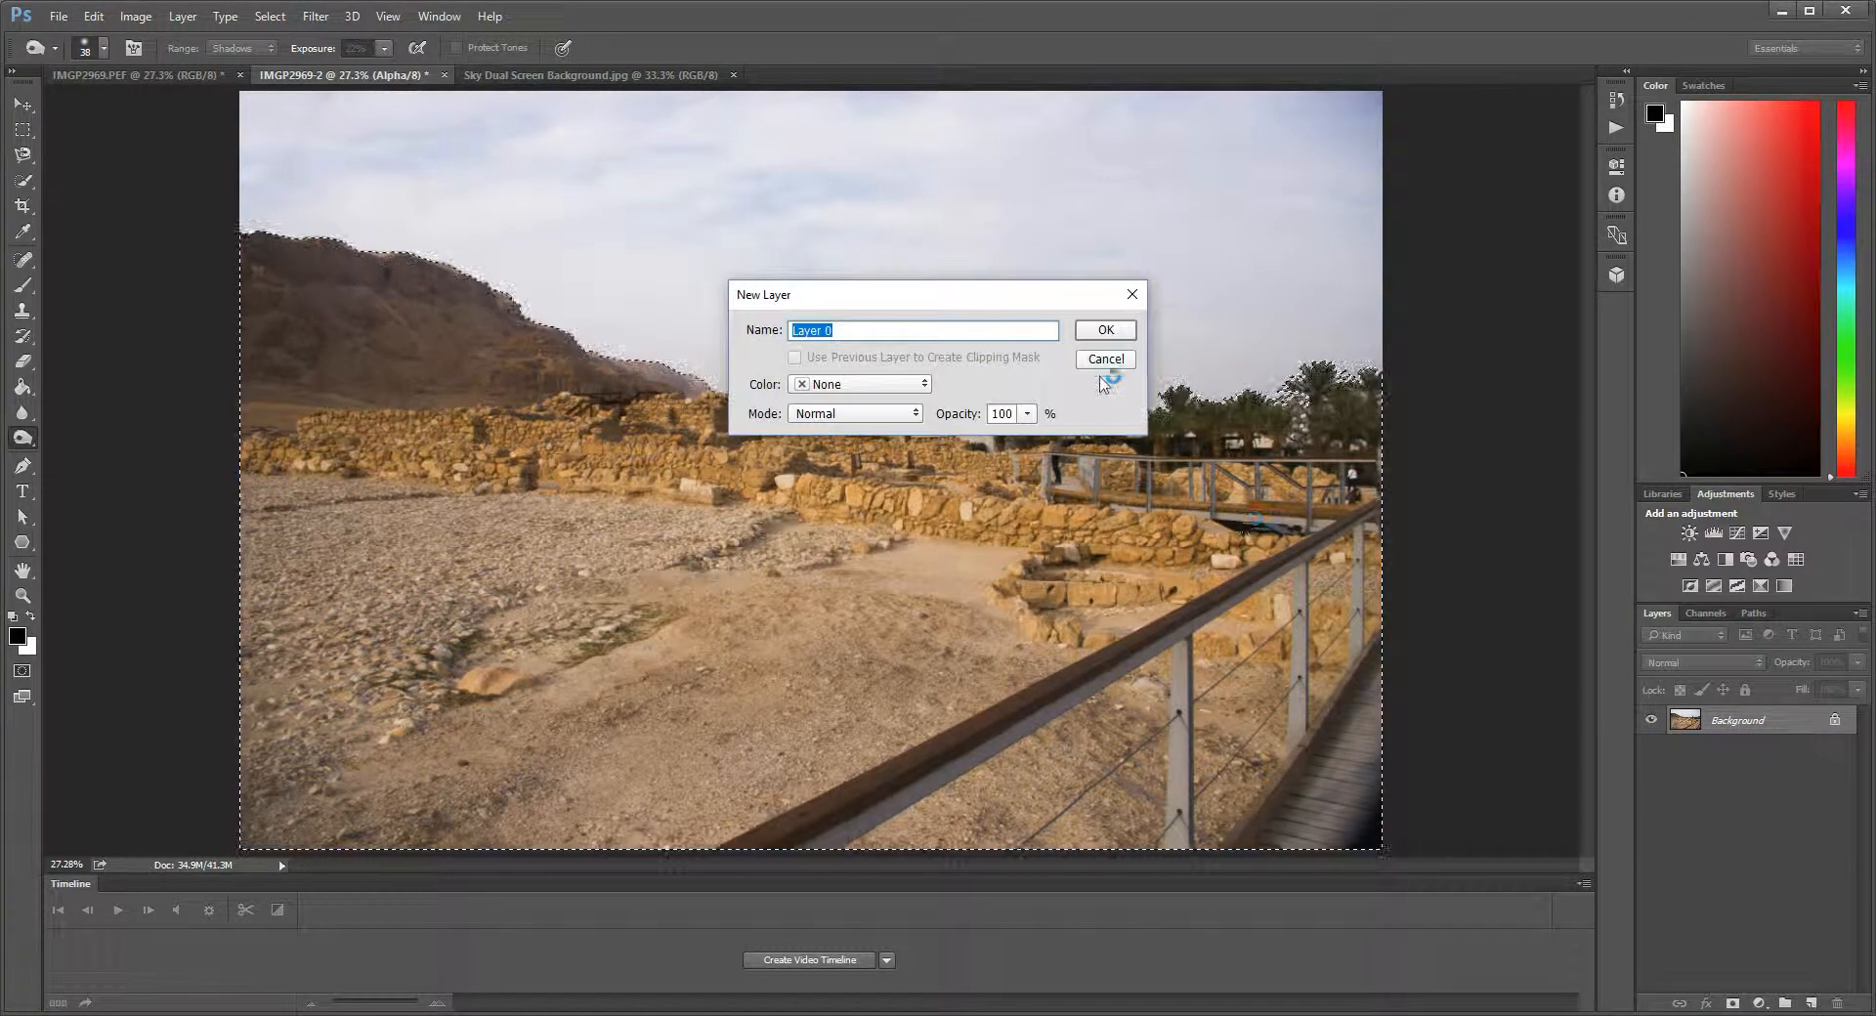
{"action": "left_click", "coordinate": [1107, 331]}
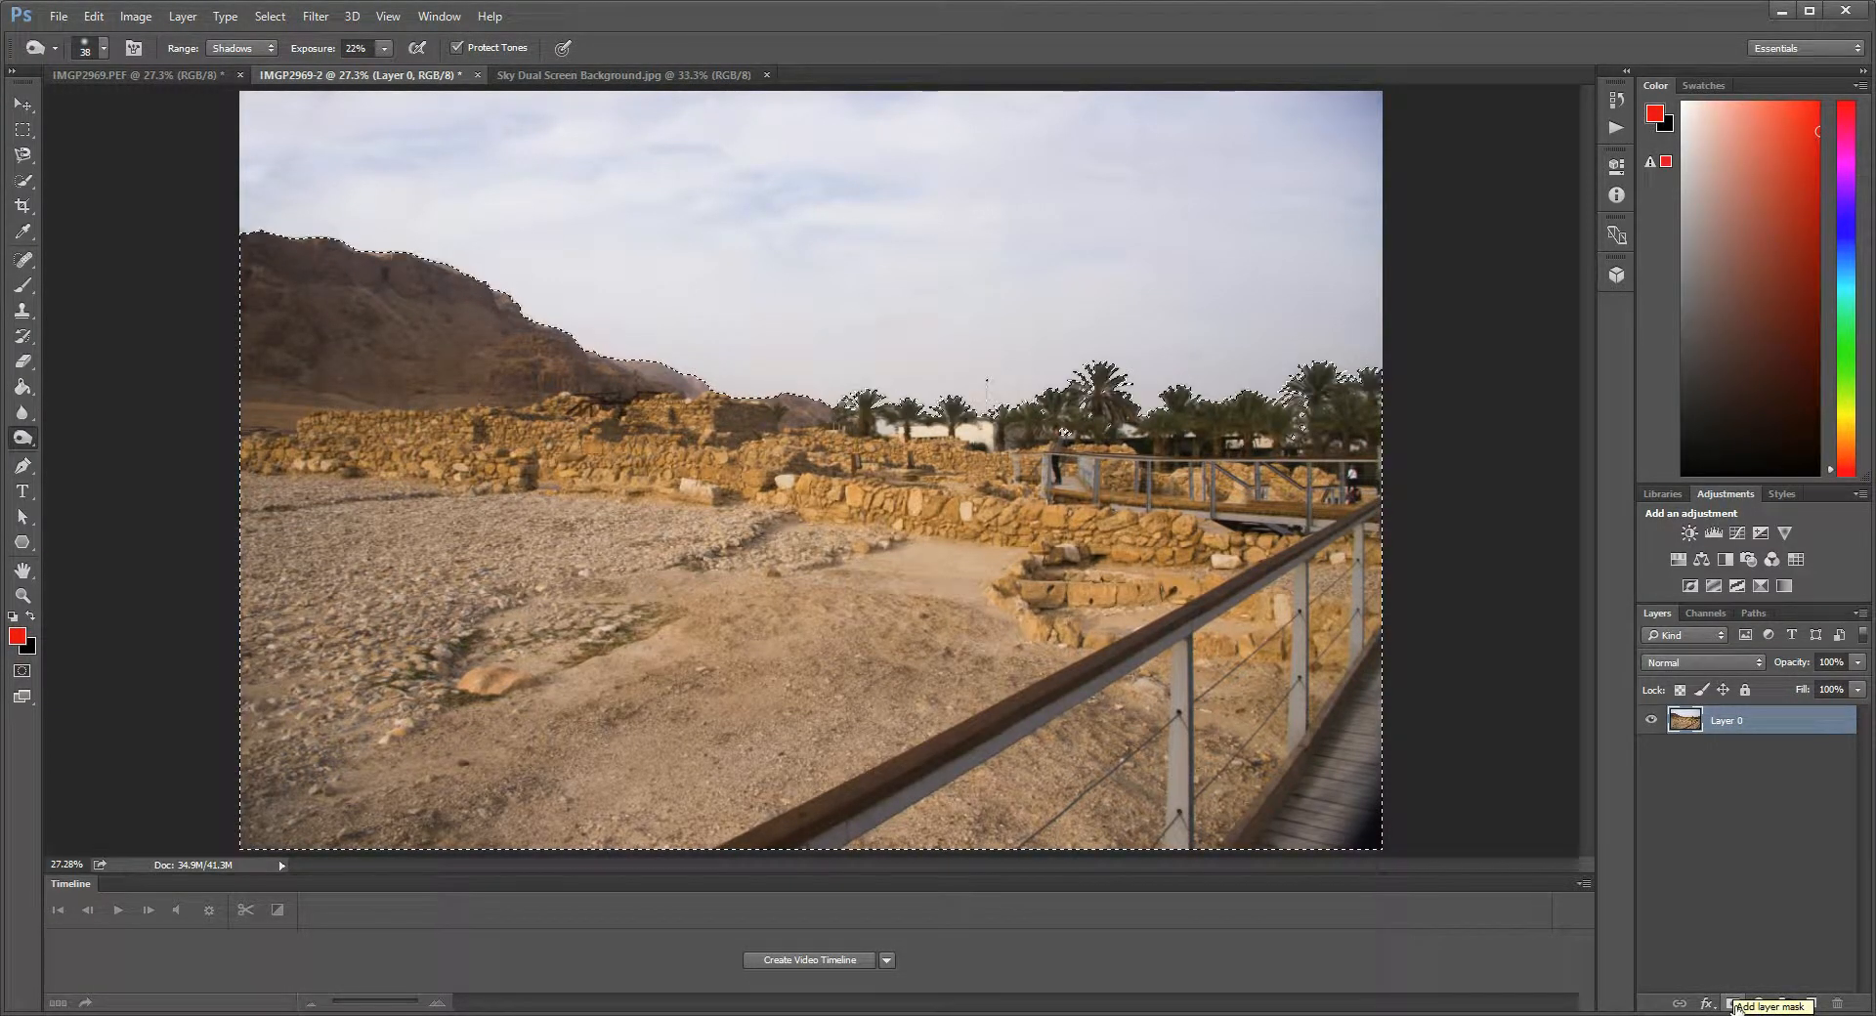
{"action": "left_click", "coordinate": [1734, 1003]}
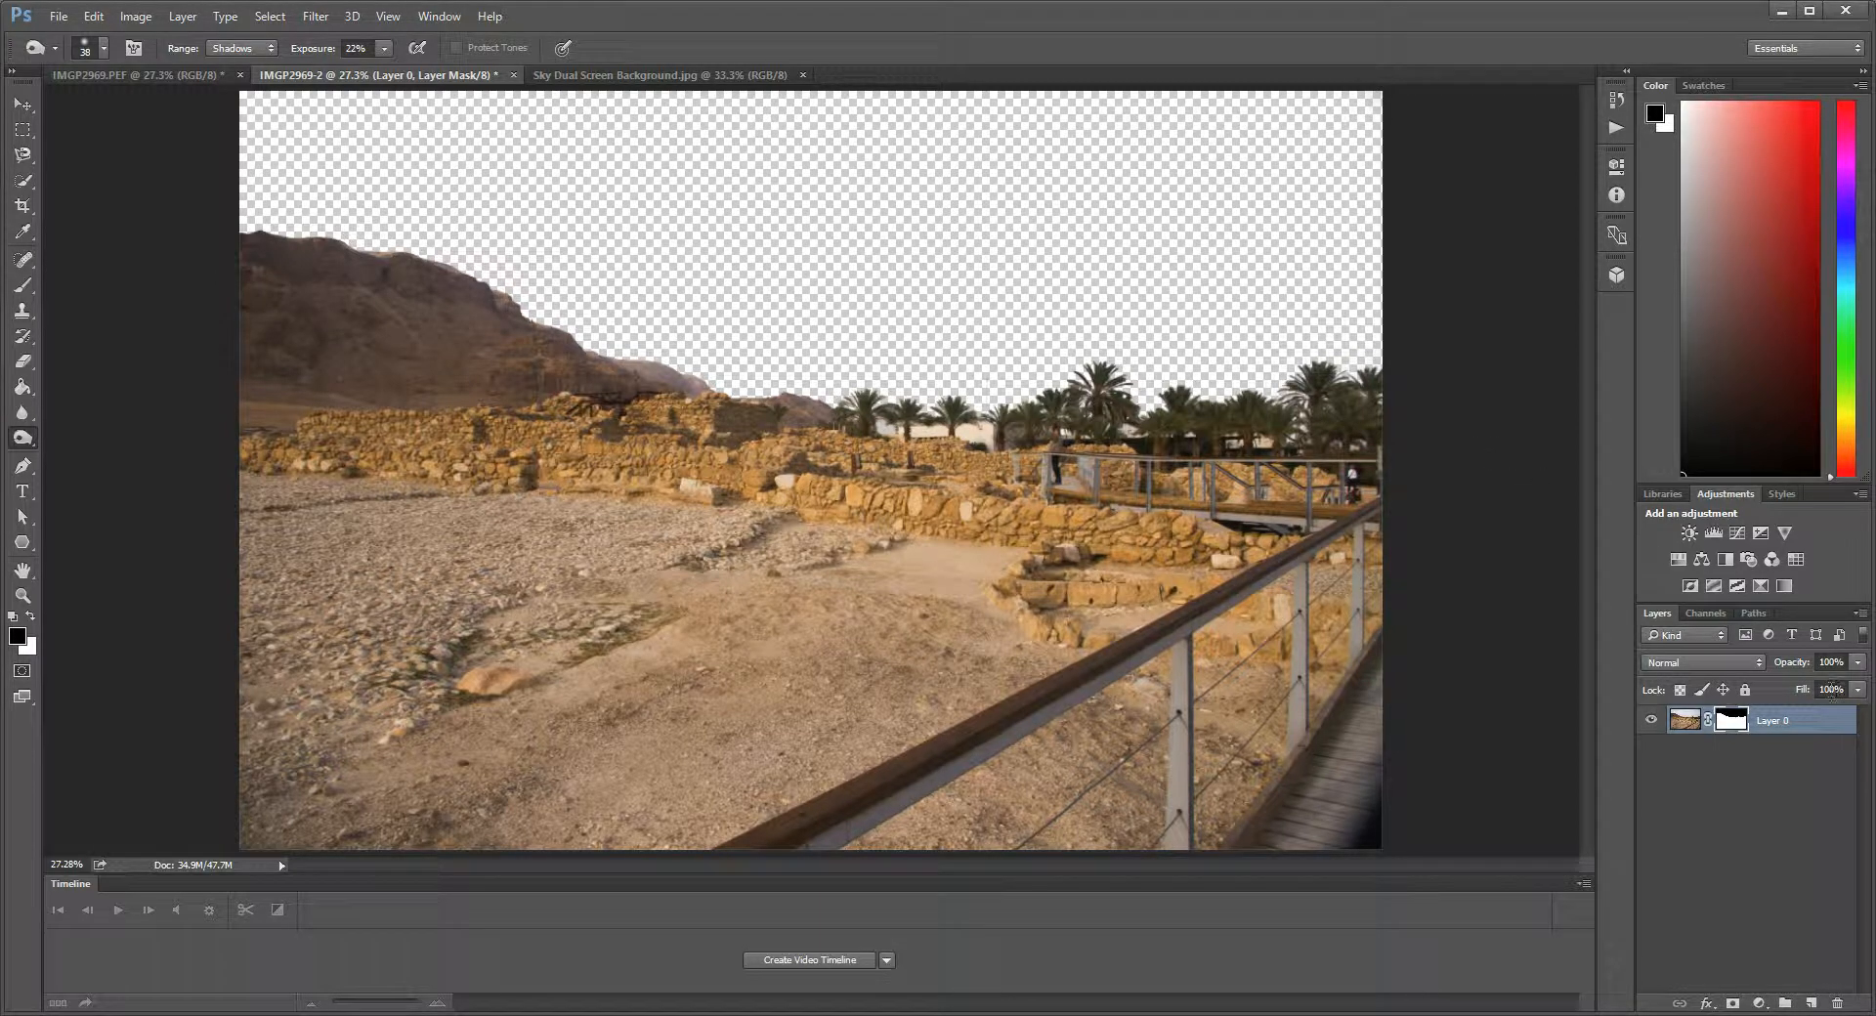
Step: Copy the whole cloudy sky image from Sky Dual Screen Background.jpg and paste it into IMGP2969-2 as a new layer
{"action": "left_click", "coordinate": [570, 75]}
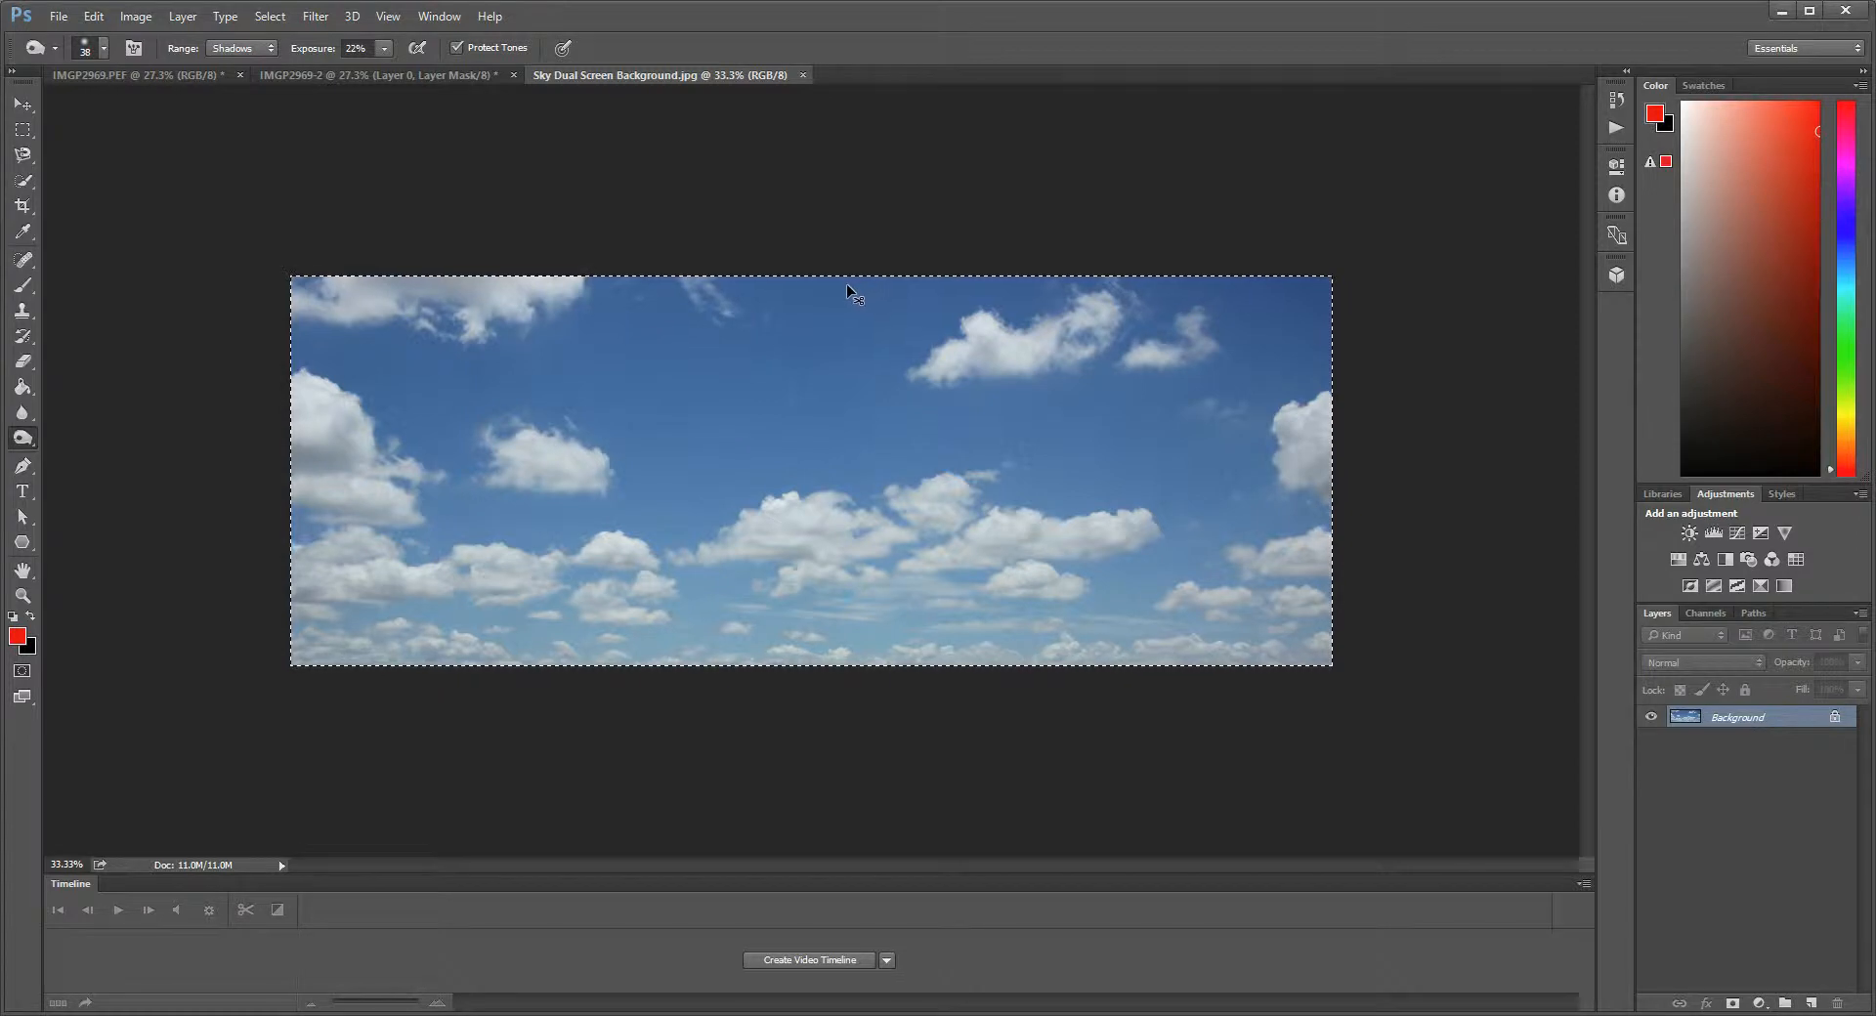
{"action": "left_click", "coordinate": [319, 73]}
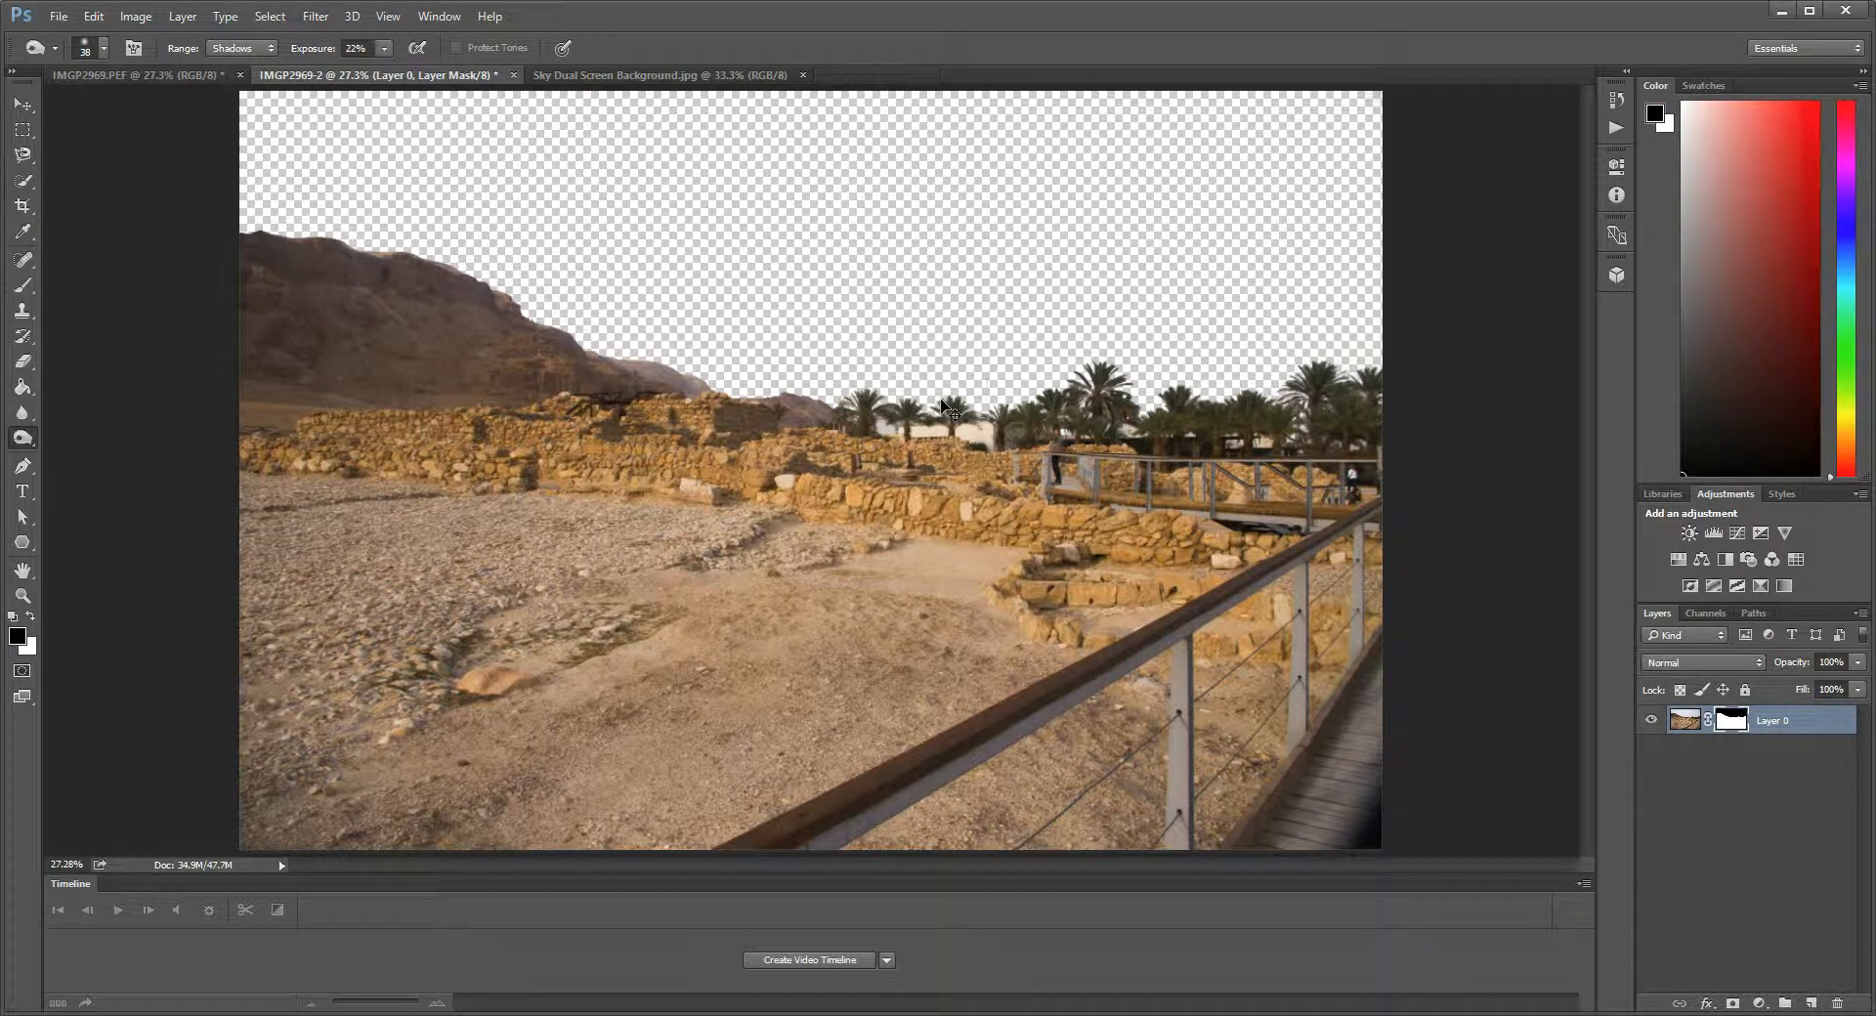
{"action": "left_click_drag", "start_coordinate": [946, 409], "coordinate": [943, 405]}
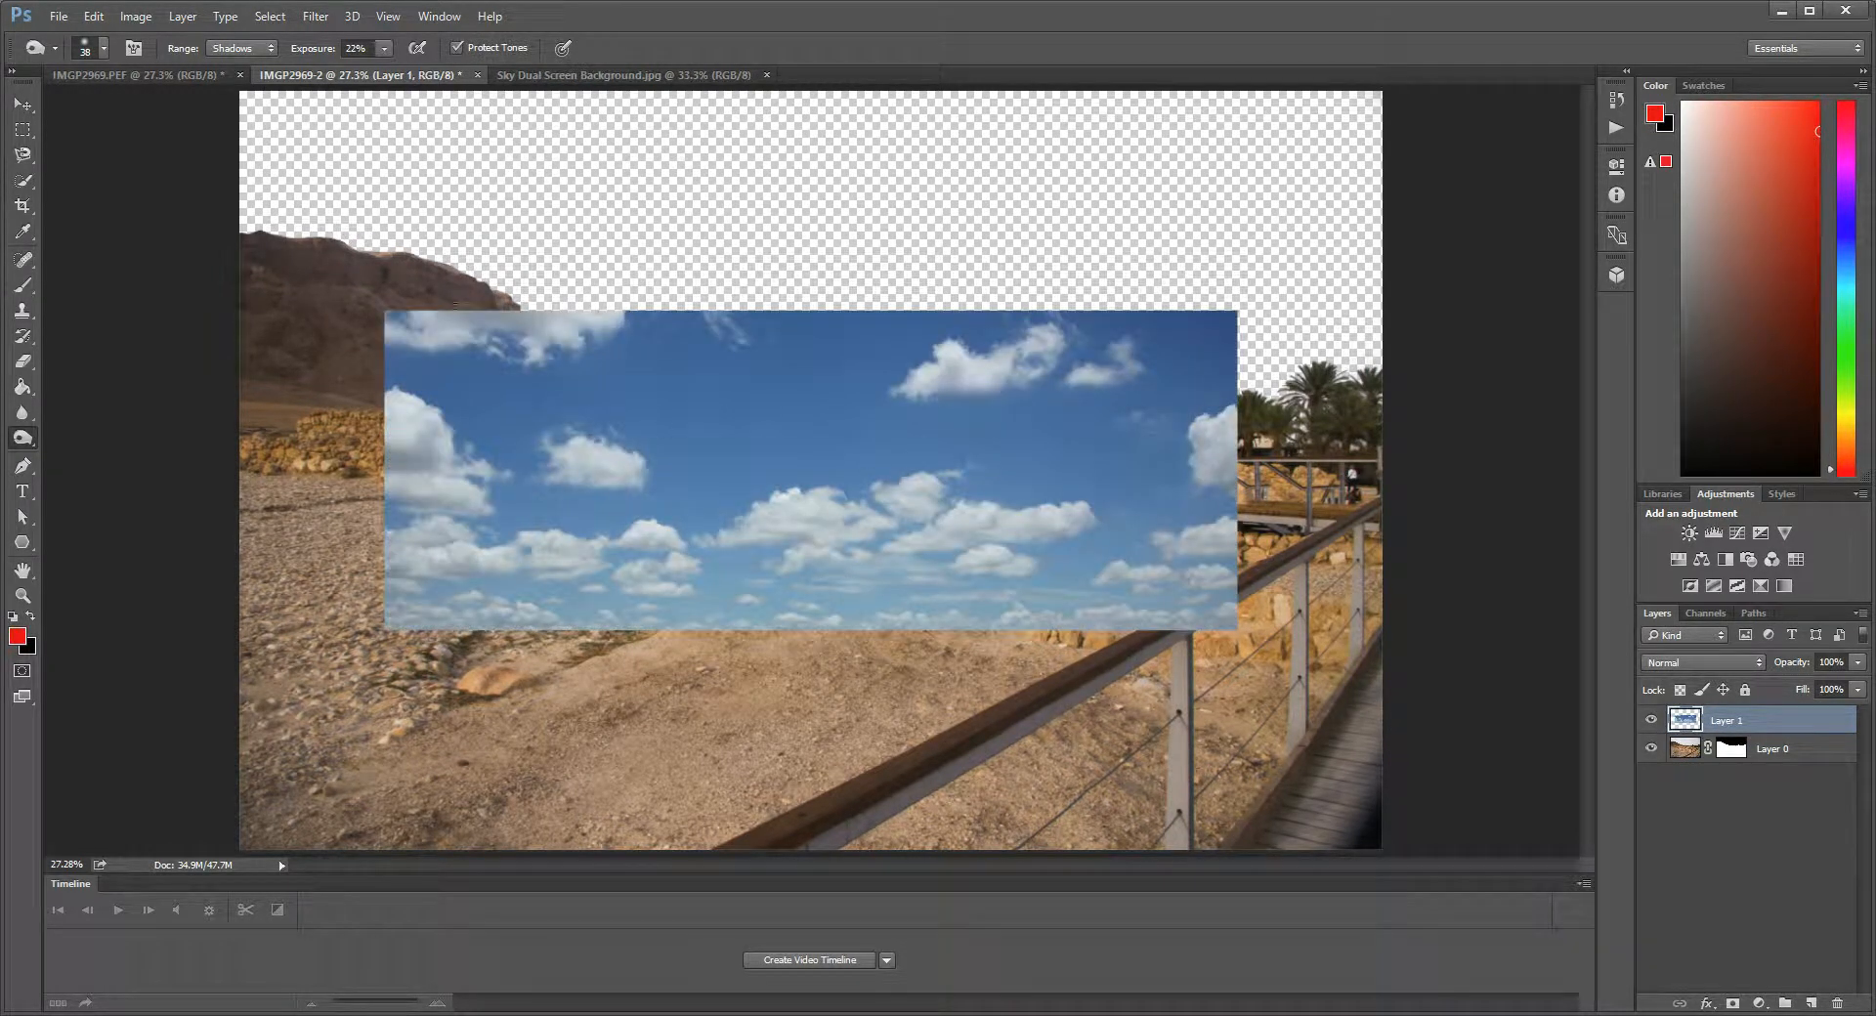
Step: Move the pasted sky up and scale it to about 135% so it spans the photo's full width and upper edge
{"action": "left_click", "coordinate": [21, 104]}
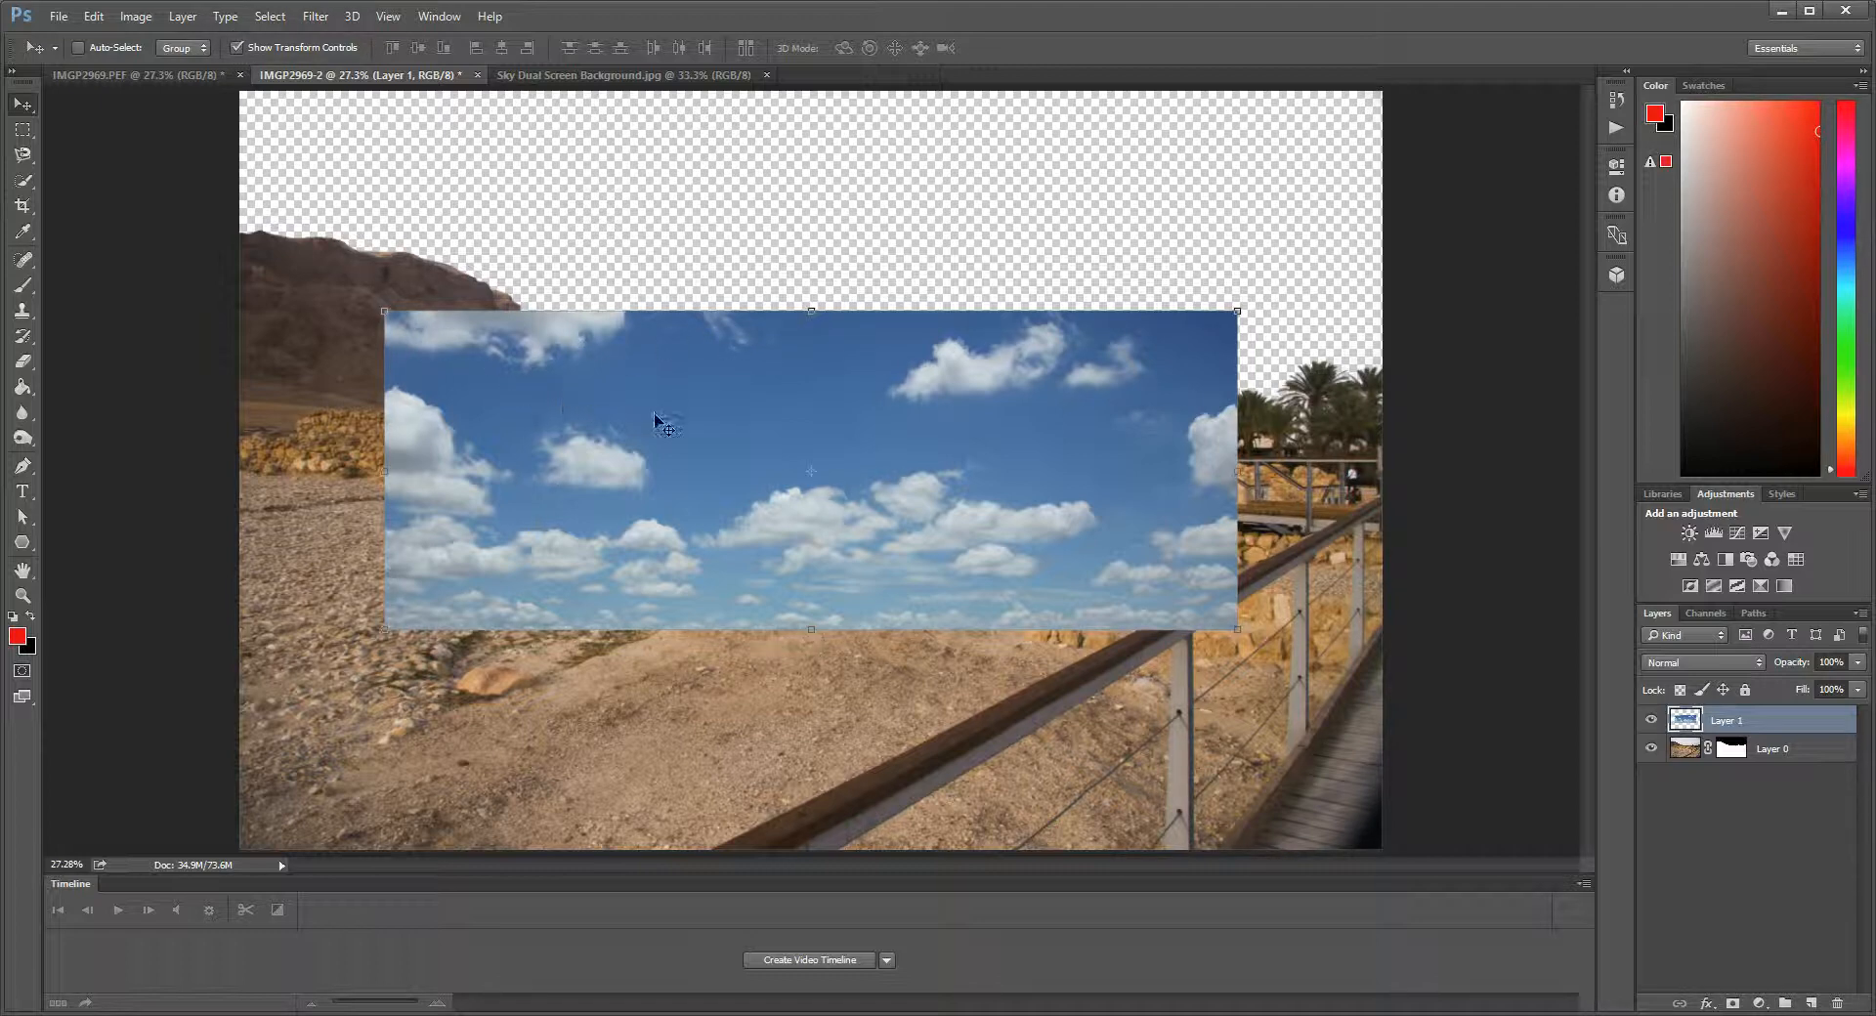
{"action": "left_click_drag", "start_coordinate": [653, 416], "coordinate": [647, 226]}
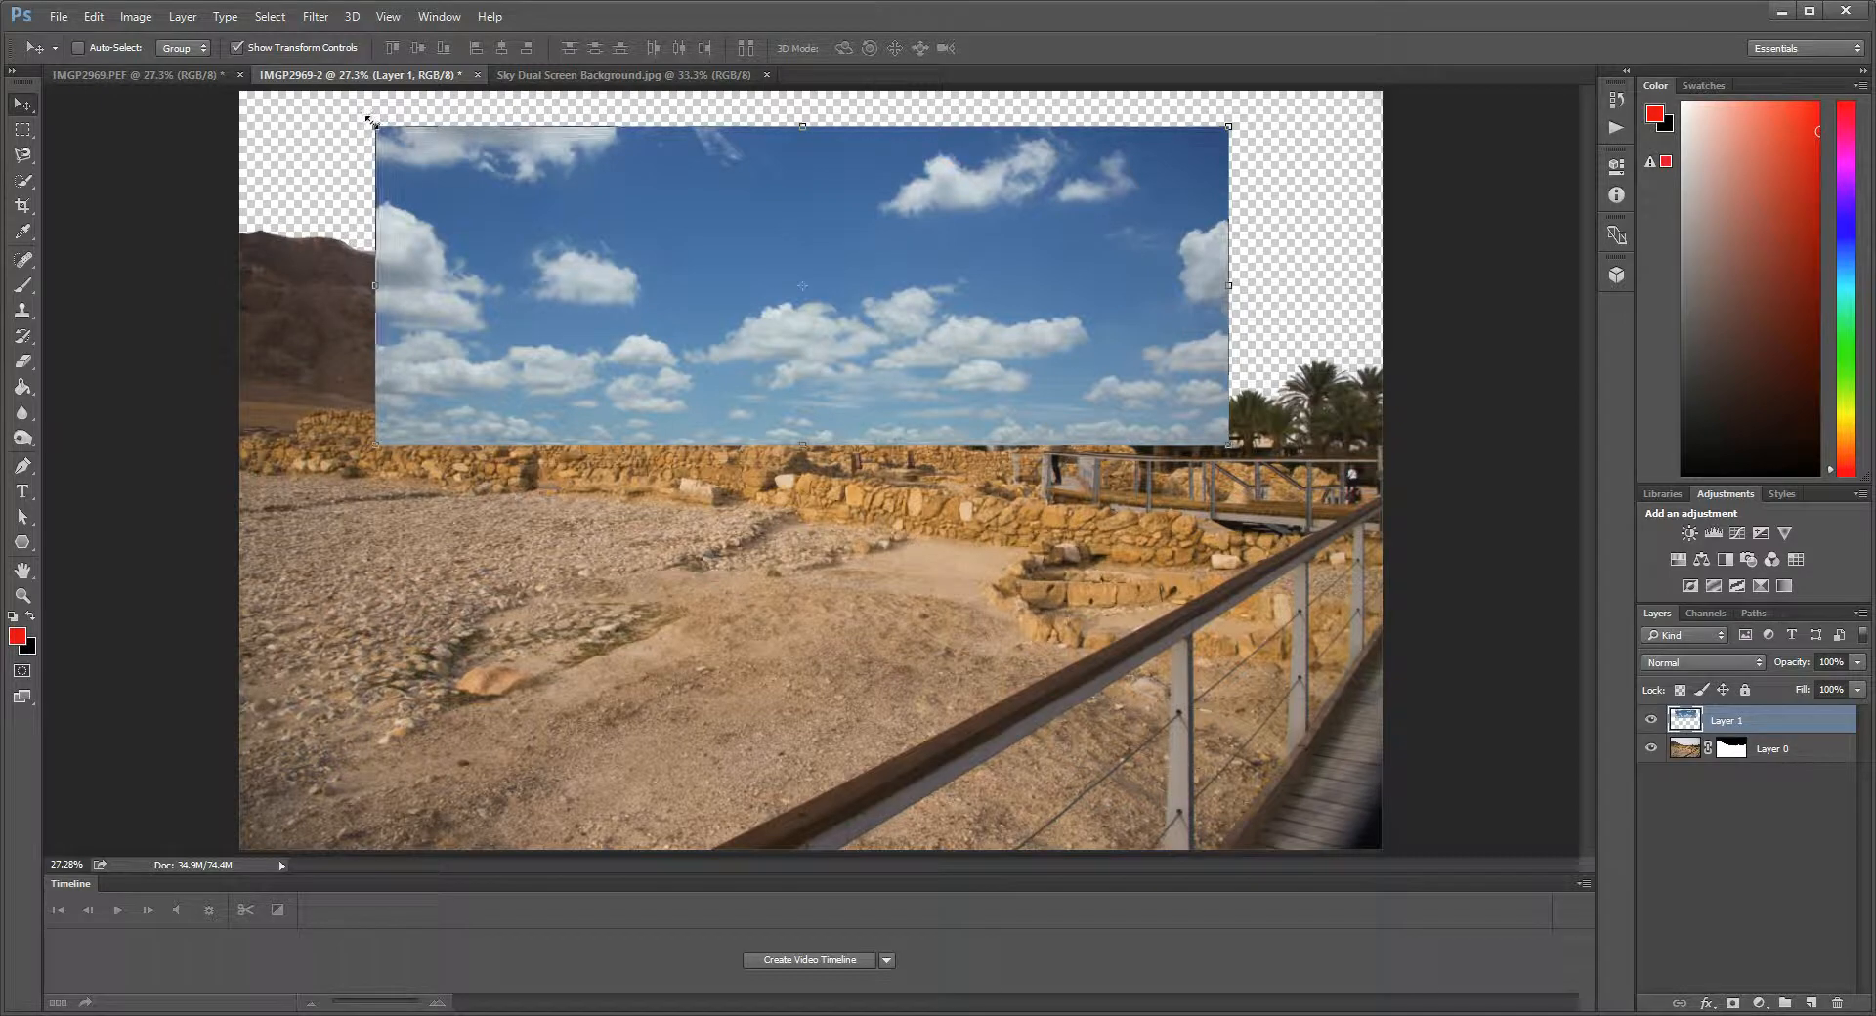
{"action": "left_click_drag", "start_coordinate": [375, 124], "coordinate": [236, 65]}
{"action": "left_click_drag", "start_coordinate": [1228, 445], "coordinate": [1386, 505]}
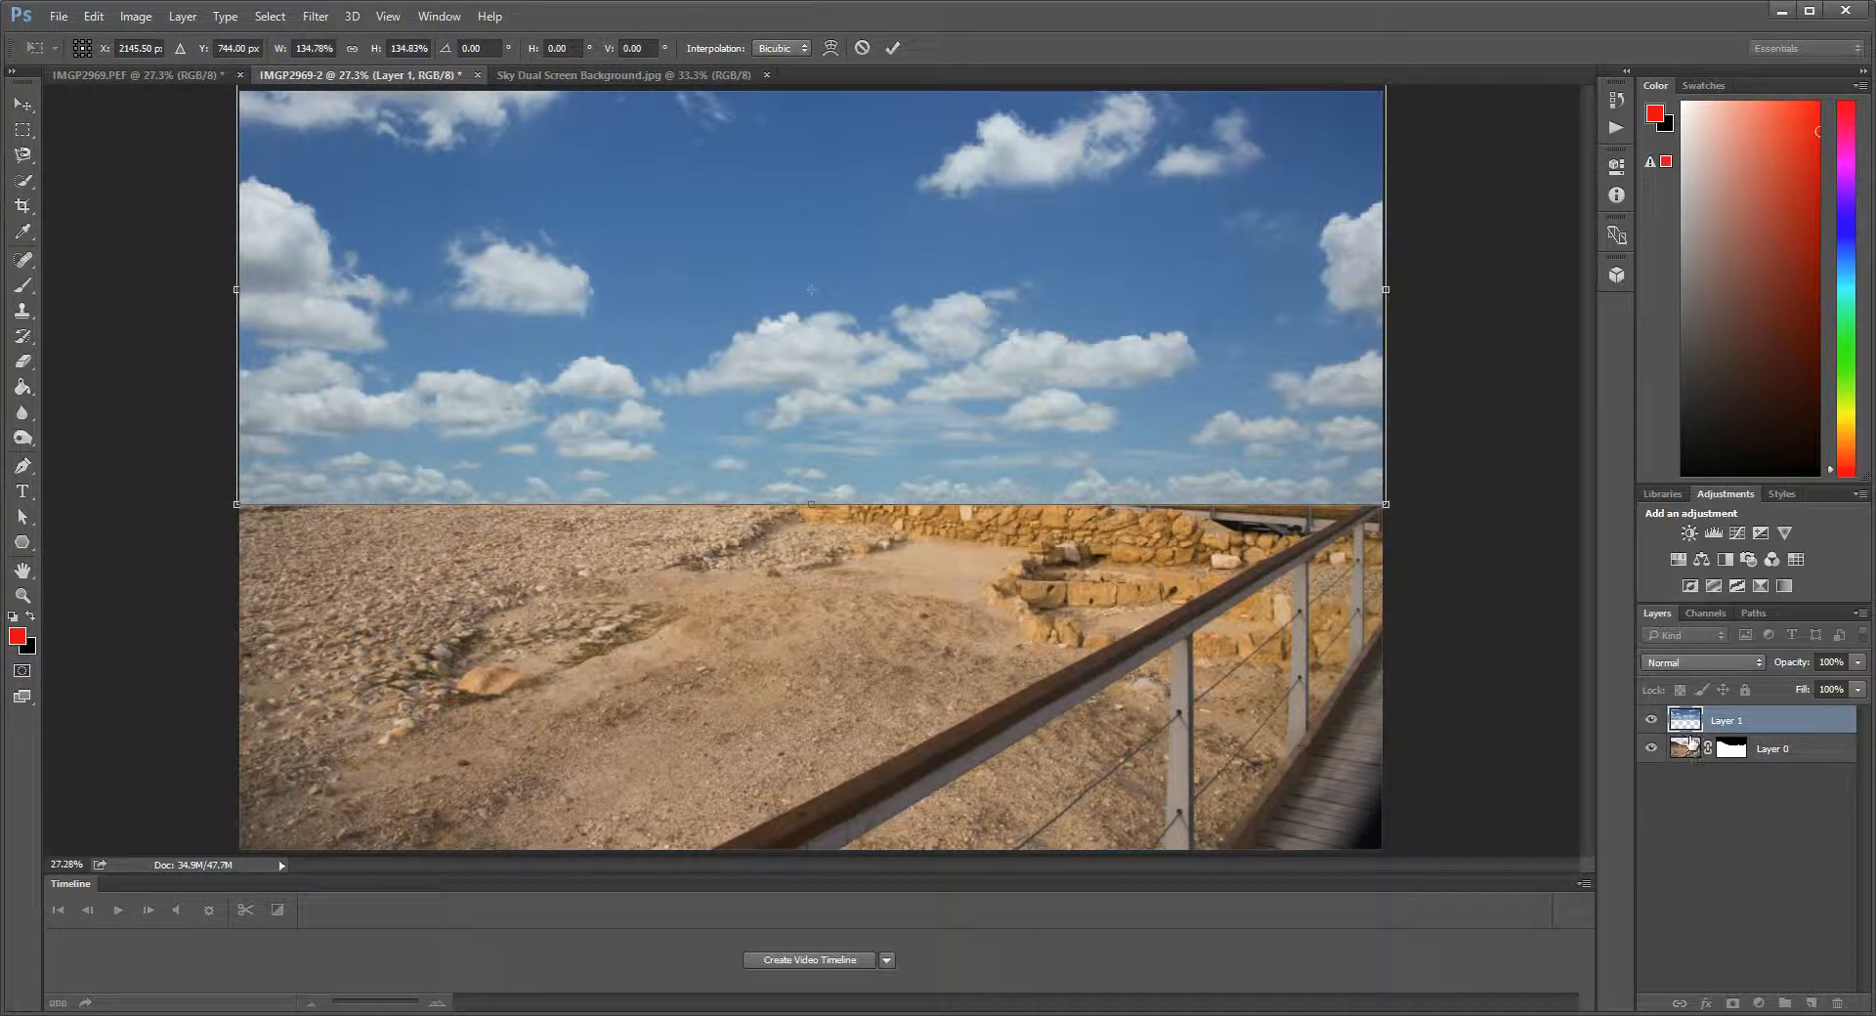
{"action": "left_click", "coordinate": [891, 49]}
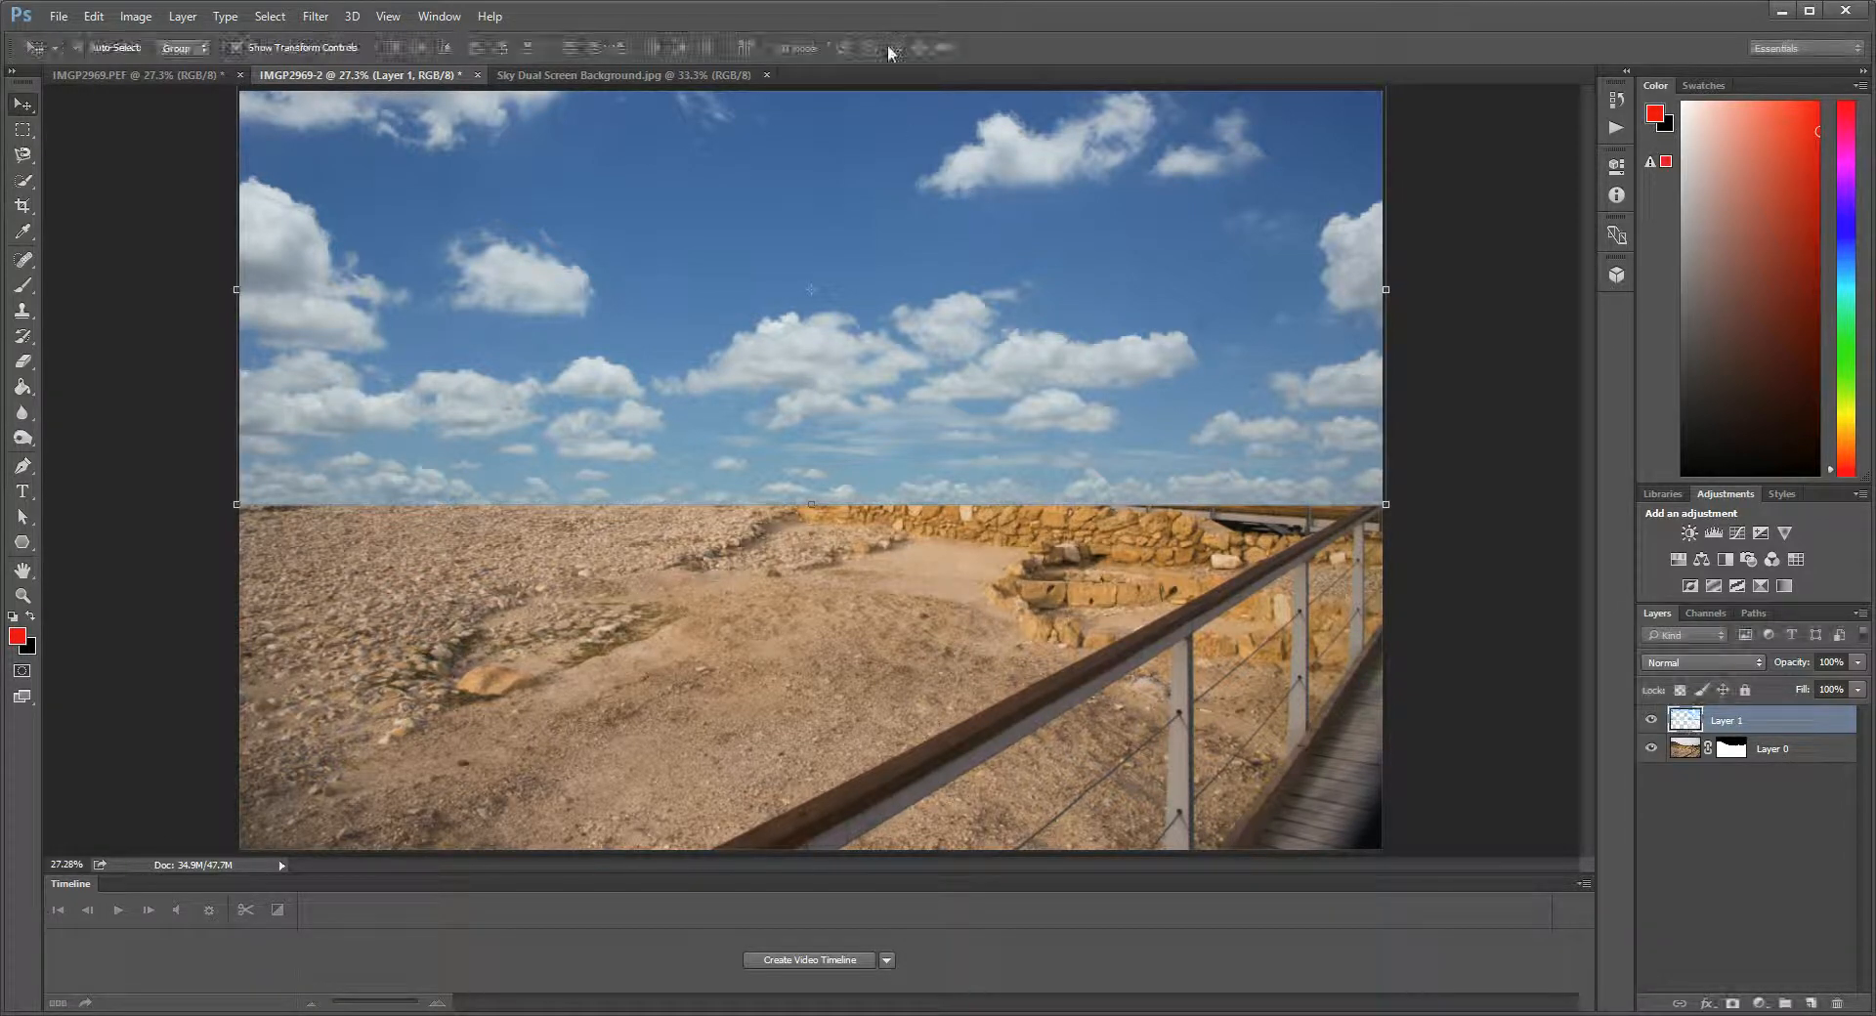
Step: Place the sky layer beneath the masked desert layer, undo a small trial shift of the sky, and leave no layer selected
{"action": "left_click_drag", "start_coordinate": [1765, 725], "coordinate": [1756, 782]}
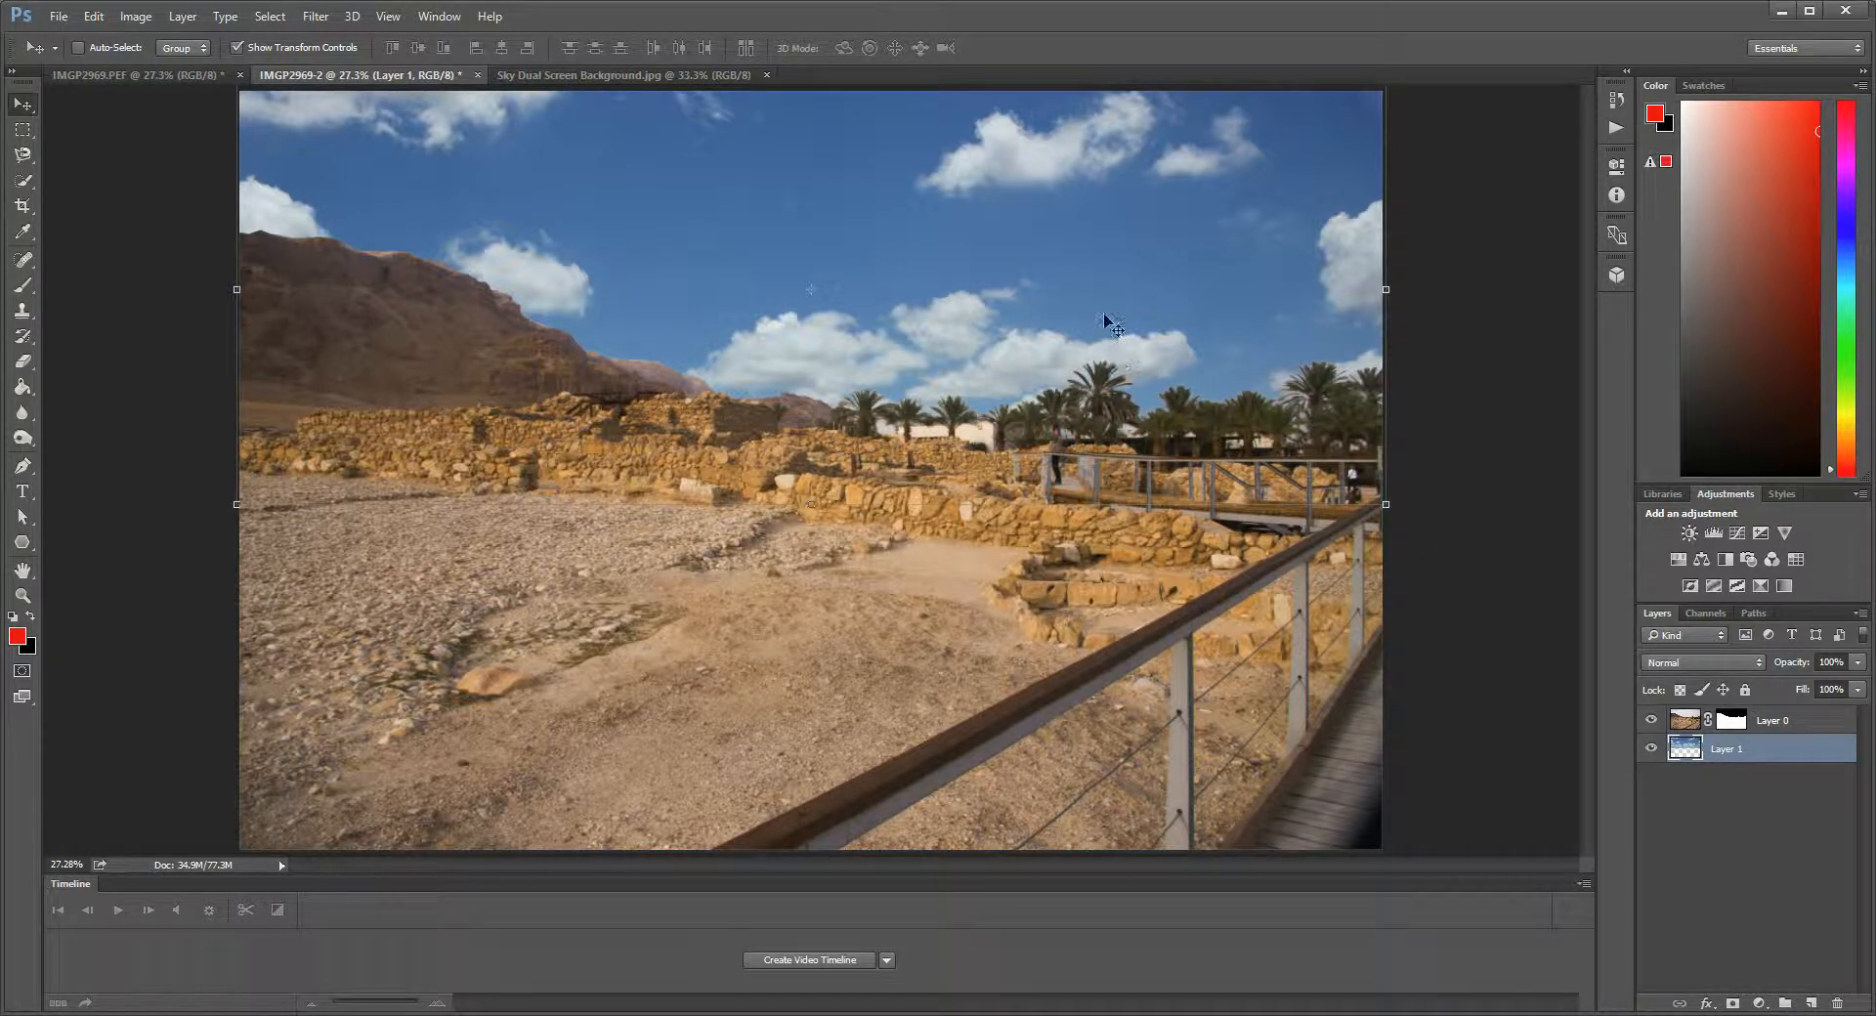
{"action": "mouse_move", "coordinate": [1073, 288]}
{"action": "left_mouse_down"}
{"action": "mouse_move", "coordinate": [1033, 274]}
{"action": "mouse_move", "coordinate": [1133, 286]}
{"action": "mouse_move", "coordinate": [1086, 284]}
{"action": "mouse_move", "coordinate": [1099, 295]}
{"action": "left_mouse_up"}
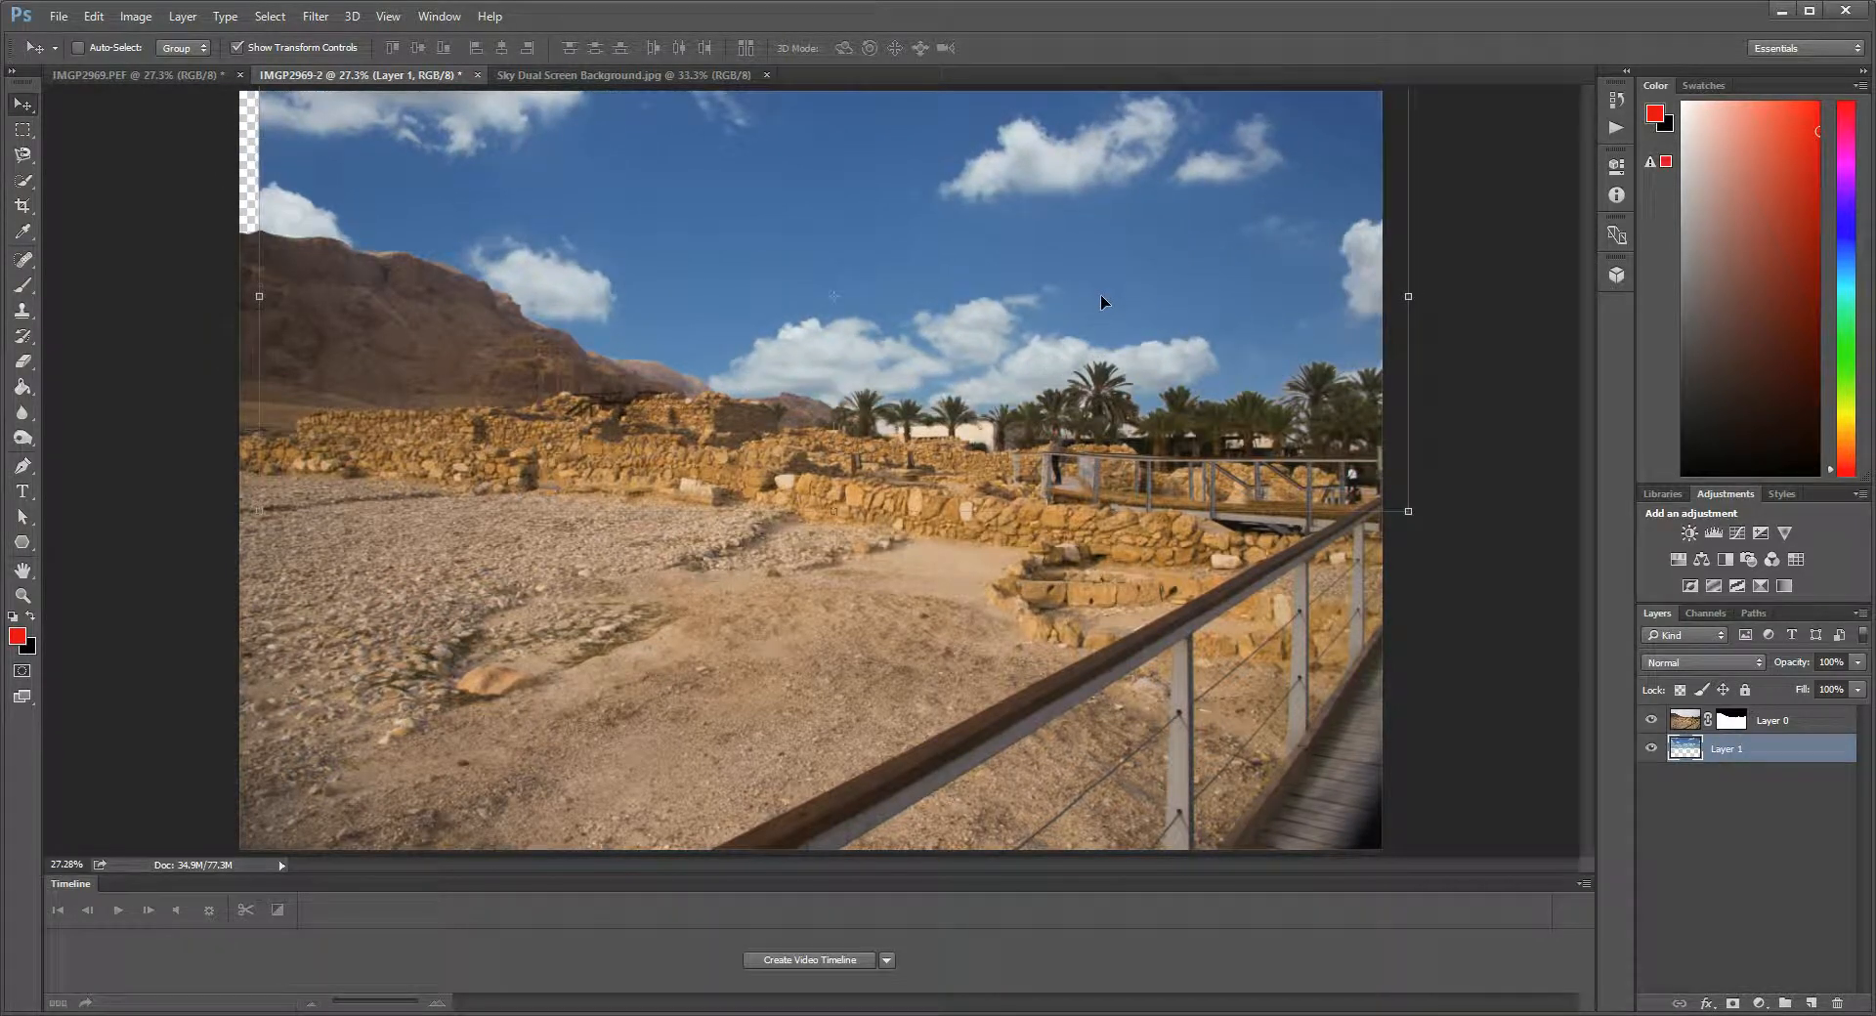
{"action": "key", "text": "ctrl+z"}
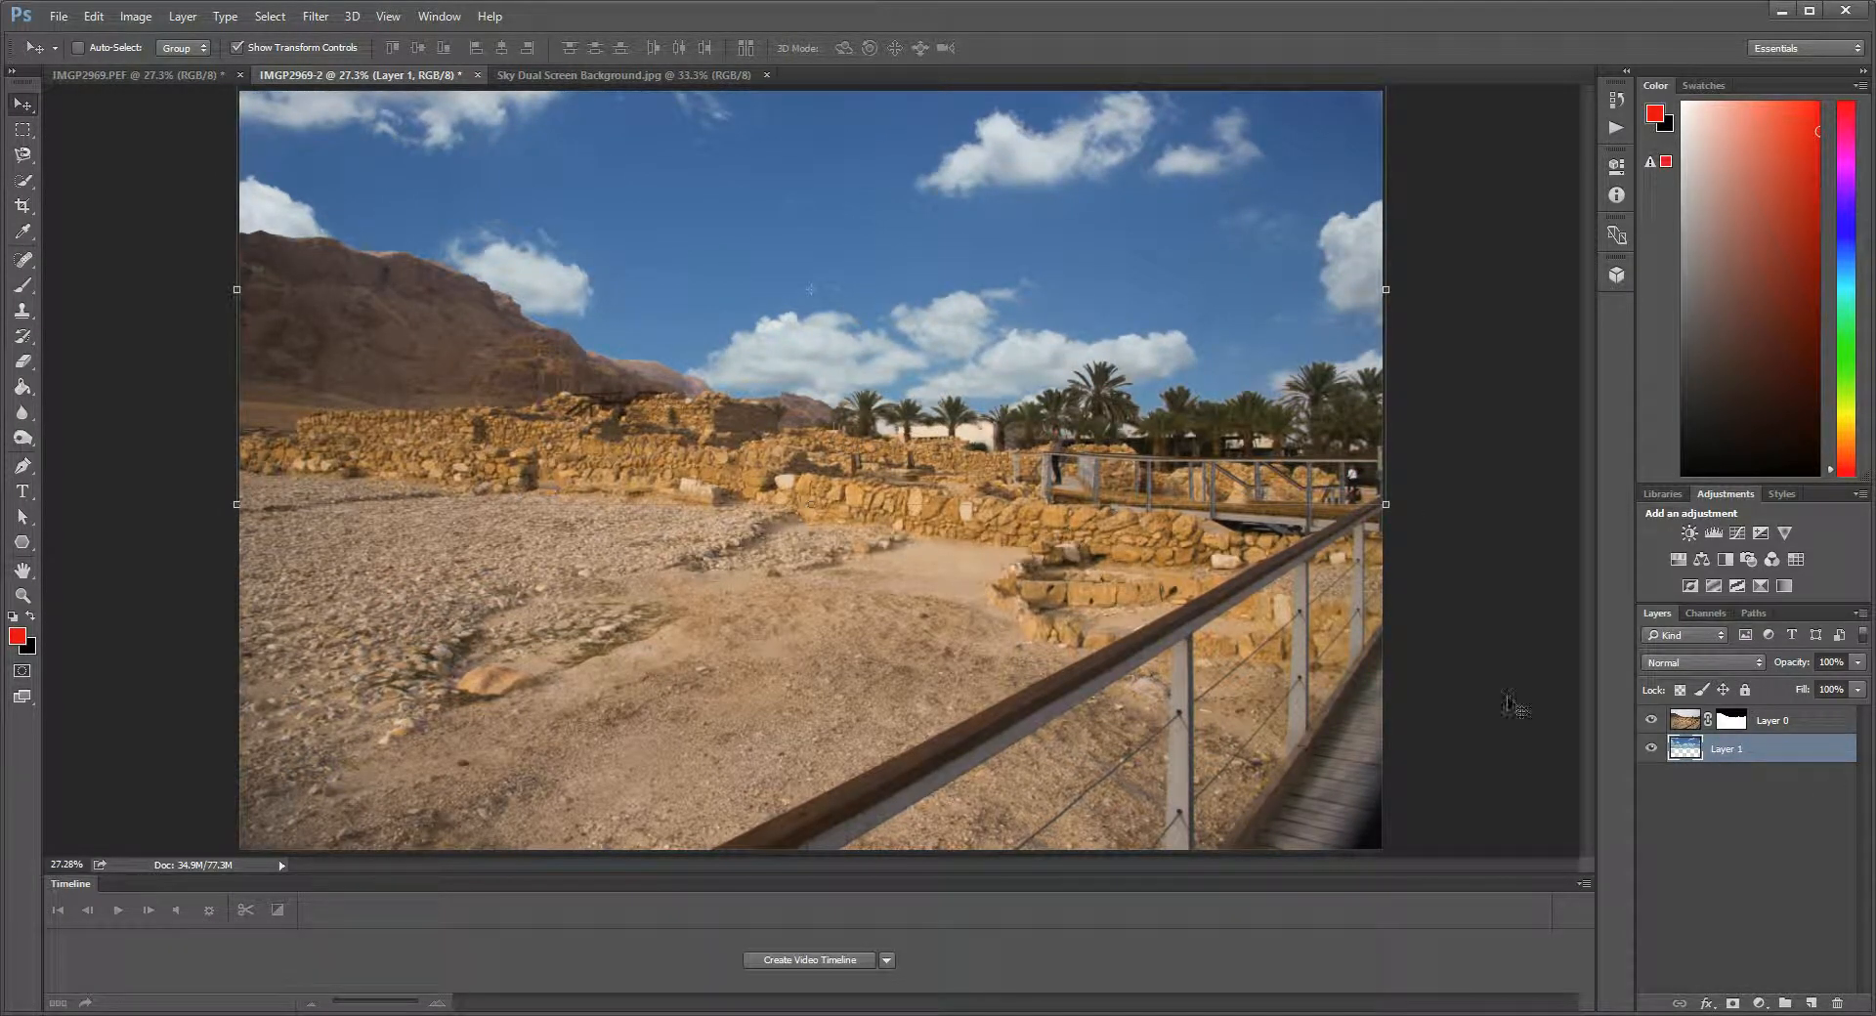
{"action": "left_click", "coordinate": [1739, 797]}
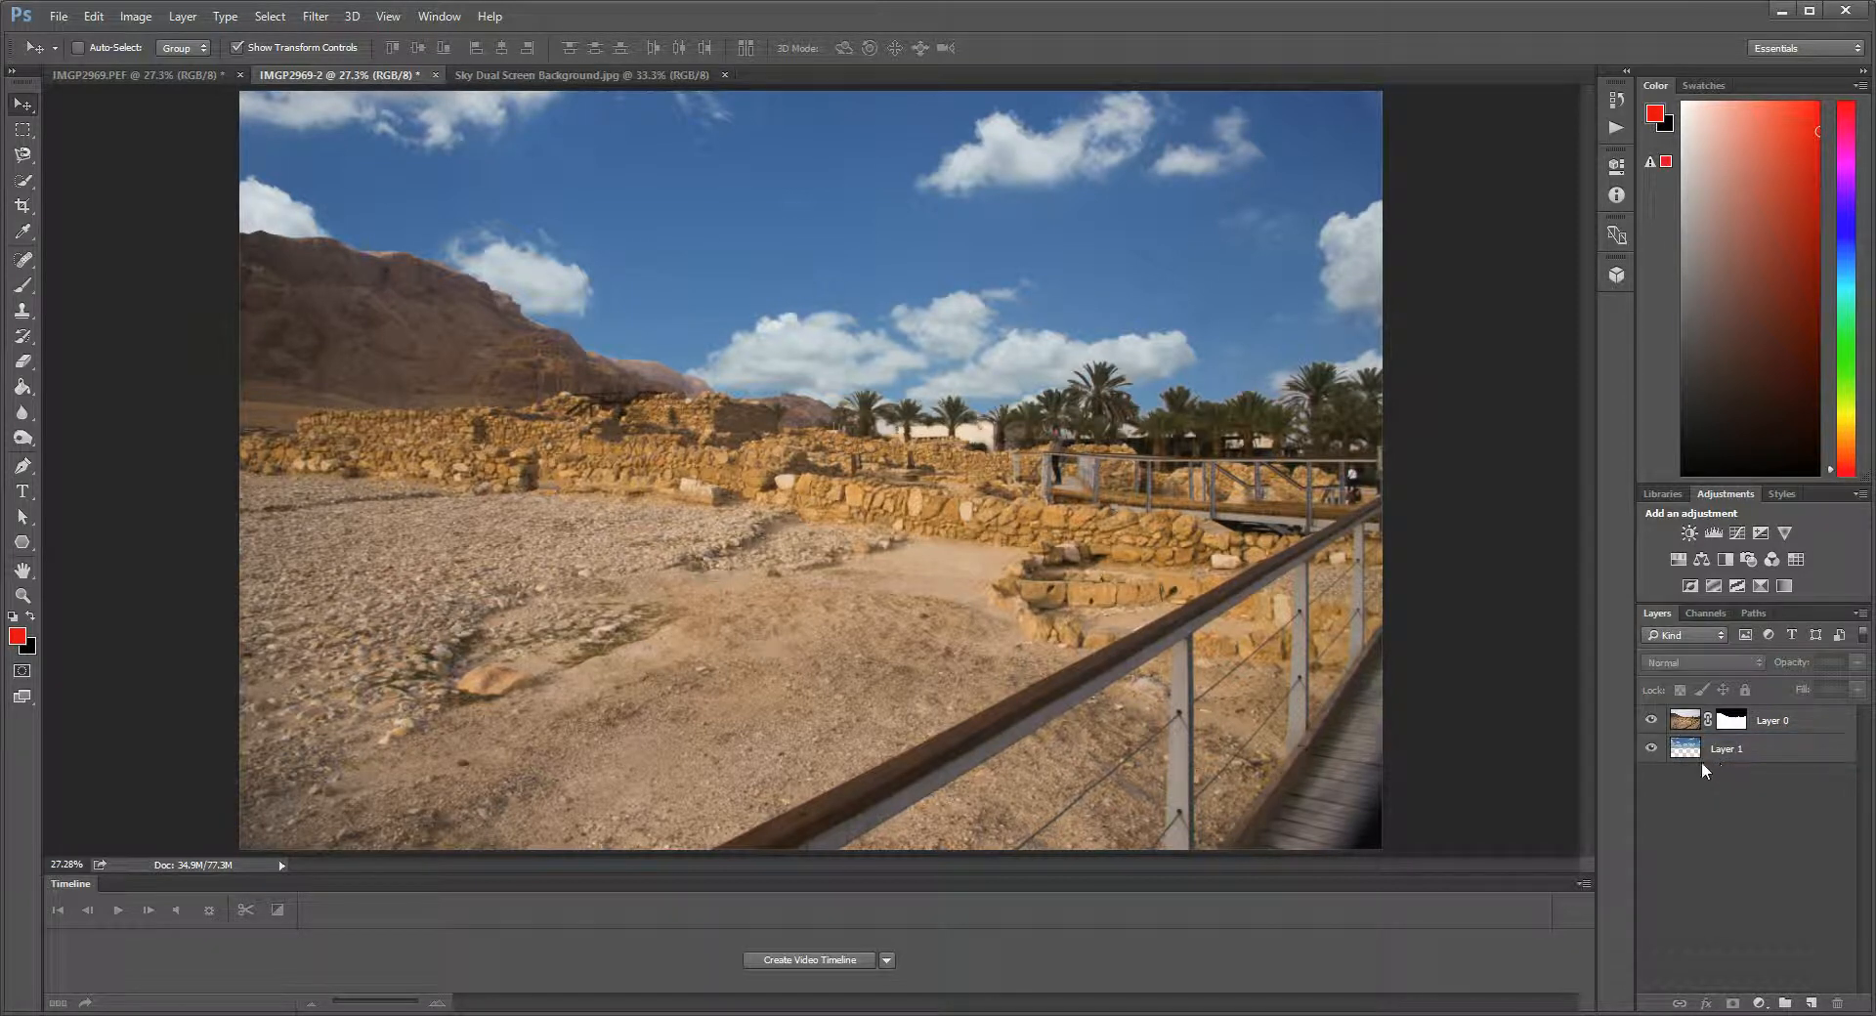